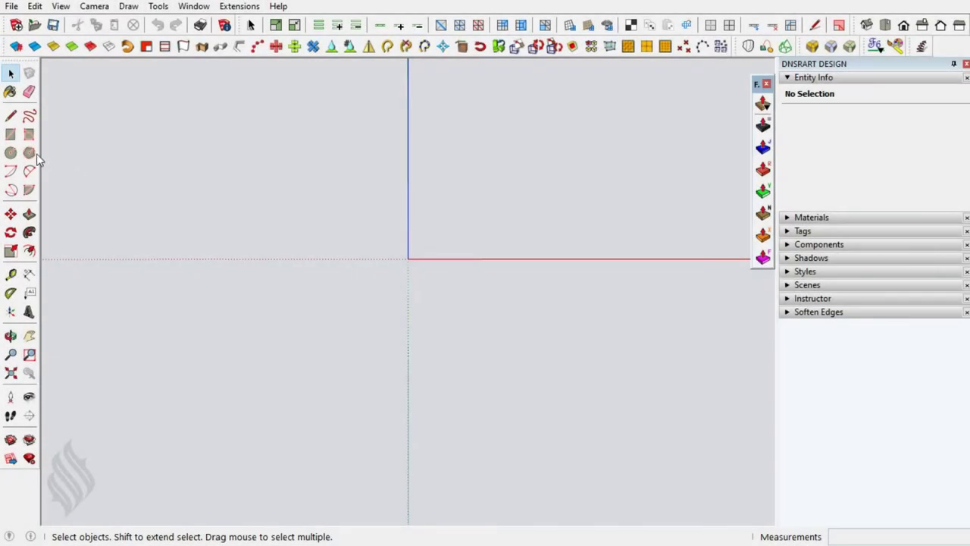
Draw an 8-sided polygon centred on the origin.
left_click(29, 152)
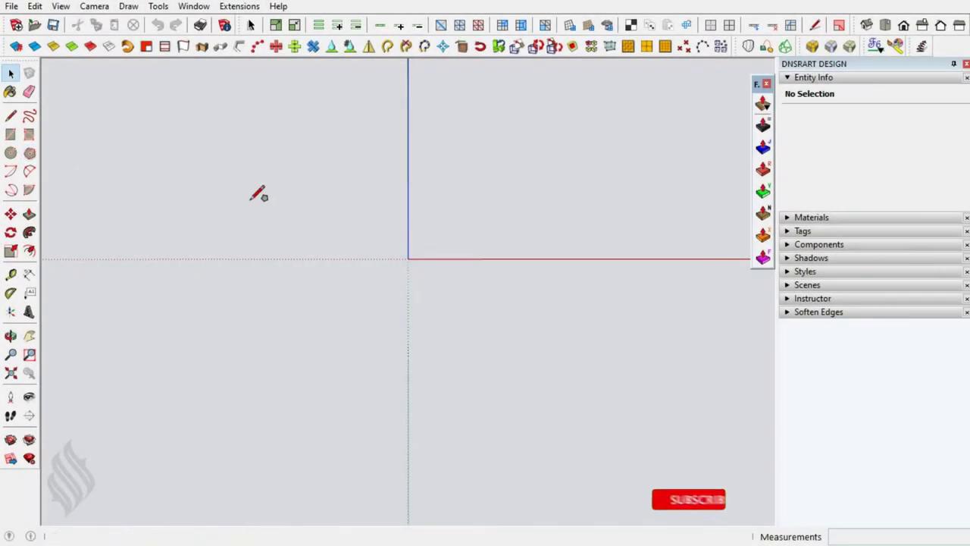
left_click(407, 258)
type("62,")
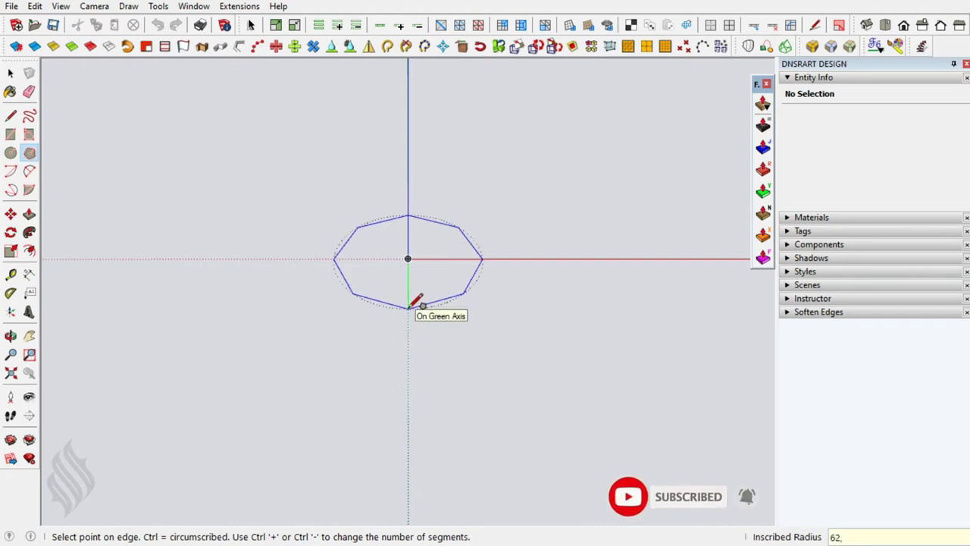
type("5")
key("Return")
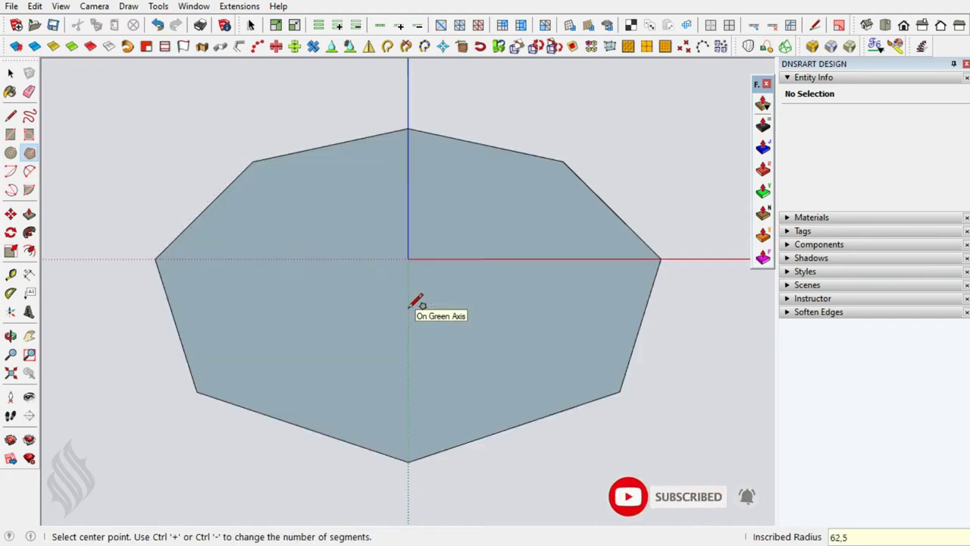
Draw a small circle at the origin and make it a group.
left_click(409, 258)
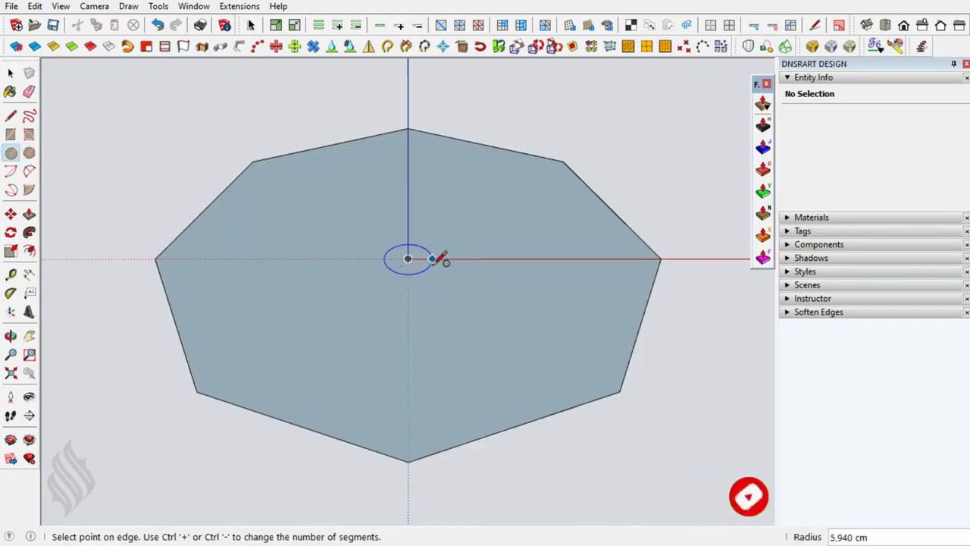
key("space")
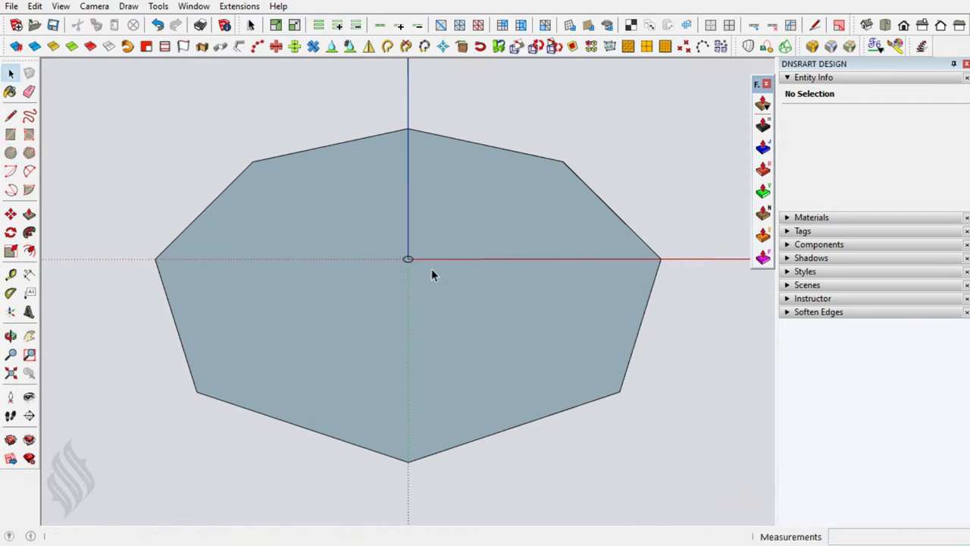
scroll(413, 270, "up", 3)
scroll(406, 262, "up", 2)
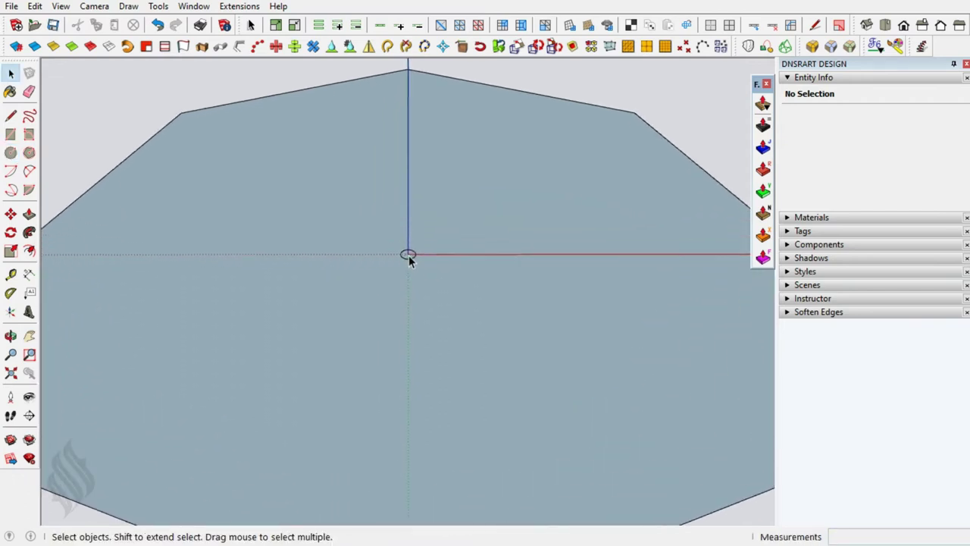
scroll(408, 255, "up", 2)
double_click(407, 254)
right_click(407, 254)
left_click(454, 124)
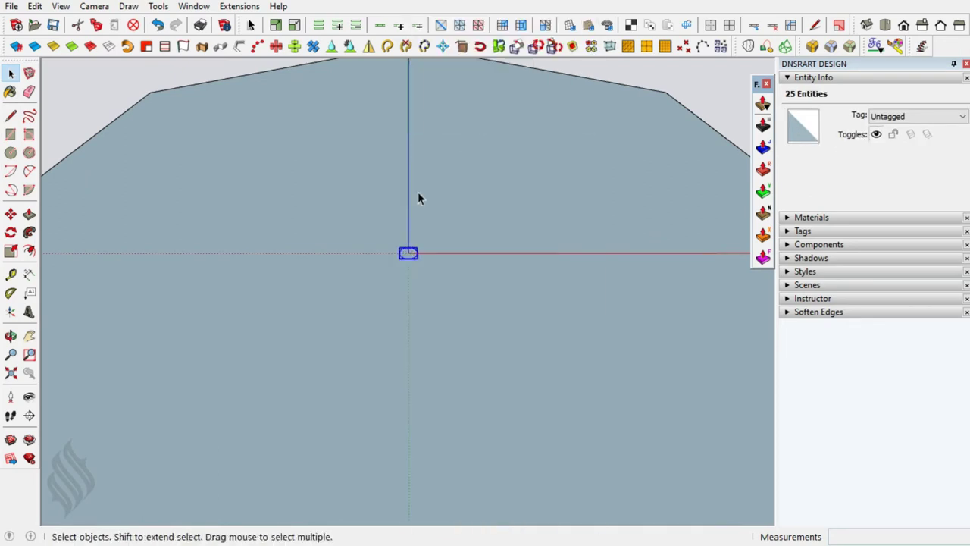
Draw a 61.3 cm line from the origin to the octagon's bottom corner.
key("l")
type("61,3")
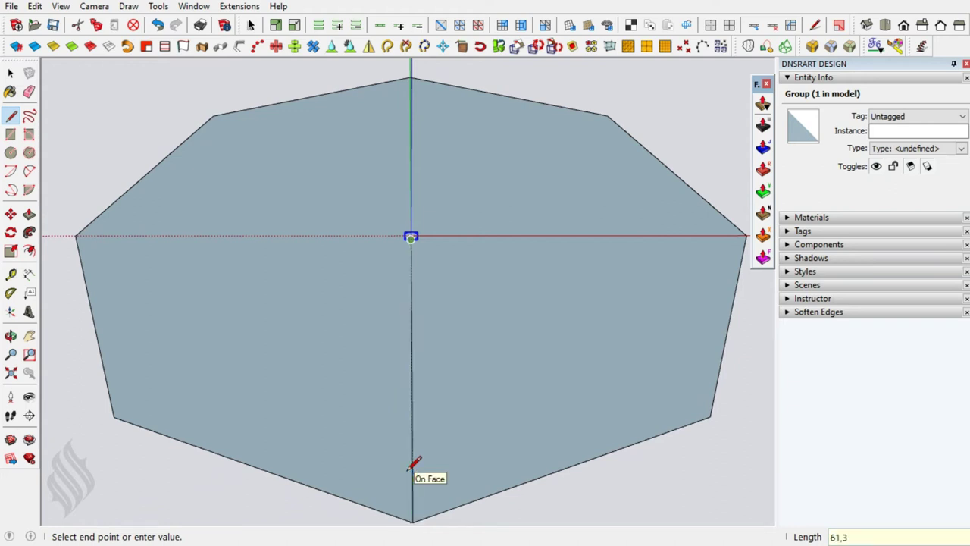
key("space")
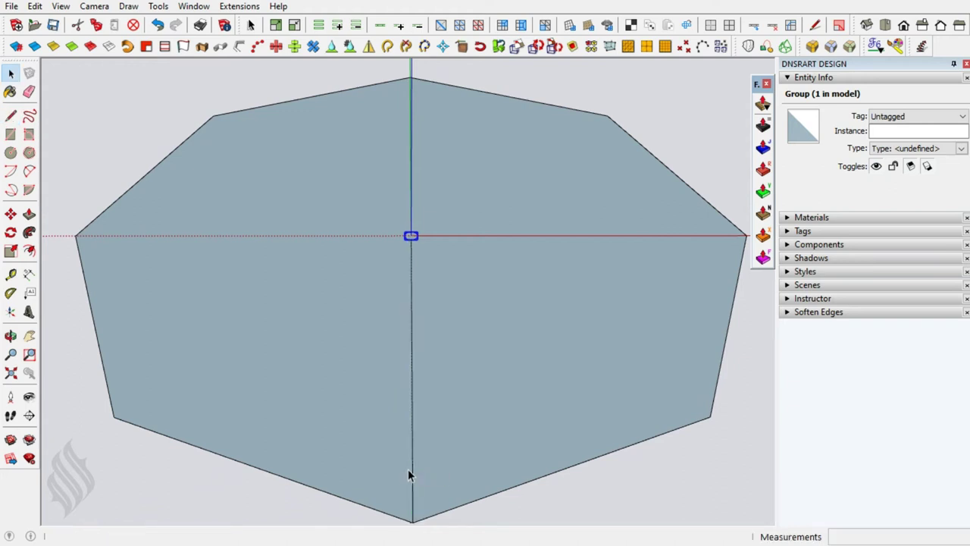
scroll(410, 231, "up", 1)
scroll(406, 225, "up", 1)
scroll(405, 225, "up", 1)
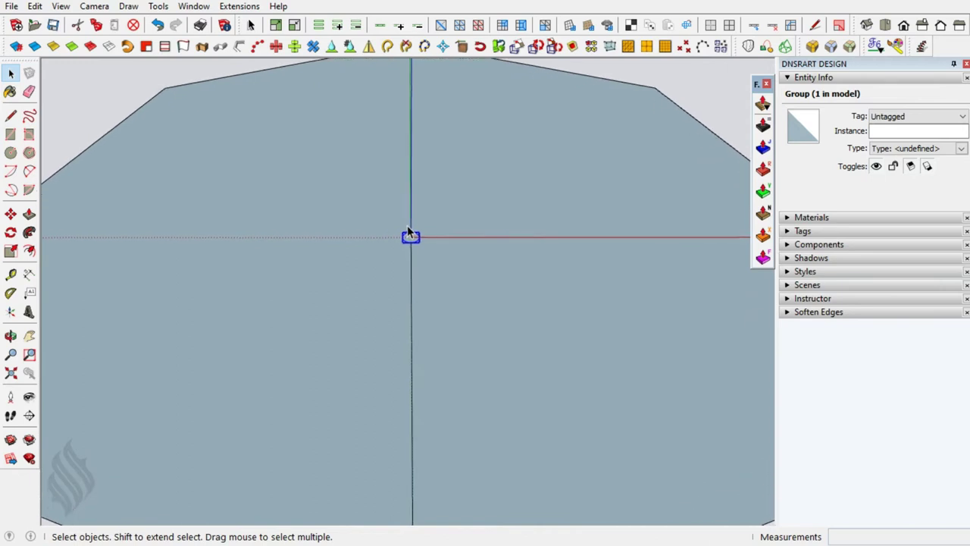
scroll(407, 225, "up", 1)
scroll(409, 234, "up", 1)
scroll(409, 242, "up", 1)
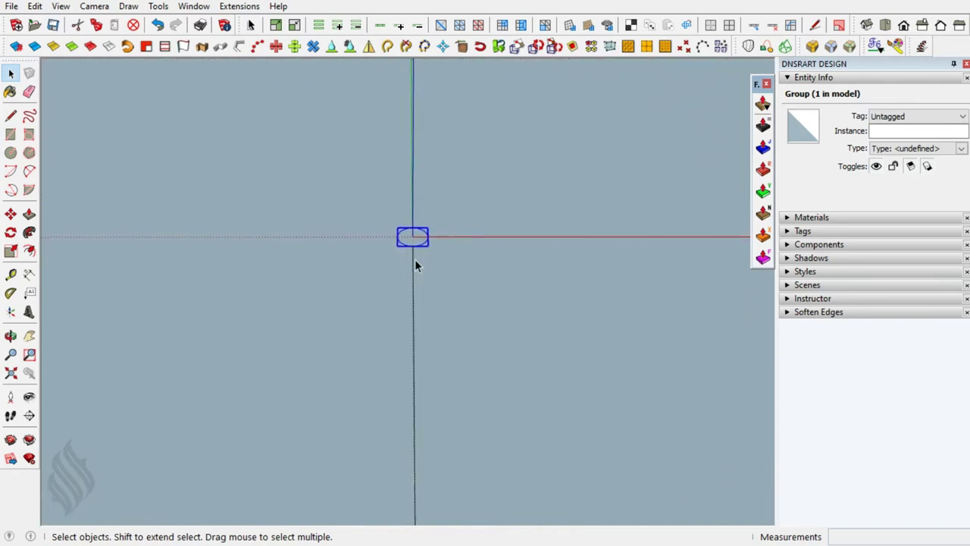
scroll(416, 260, "up", 1)
Rotate-copy the edge 45° about the origin and draw a closing line to form a wedge.
key("q")
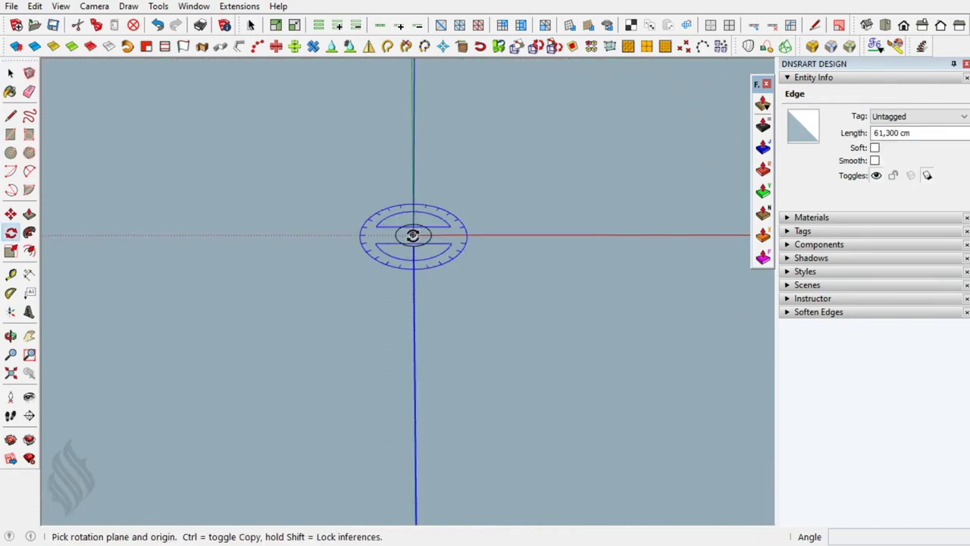
left_click(413, 234)
type("45")
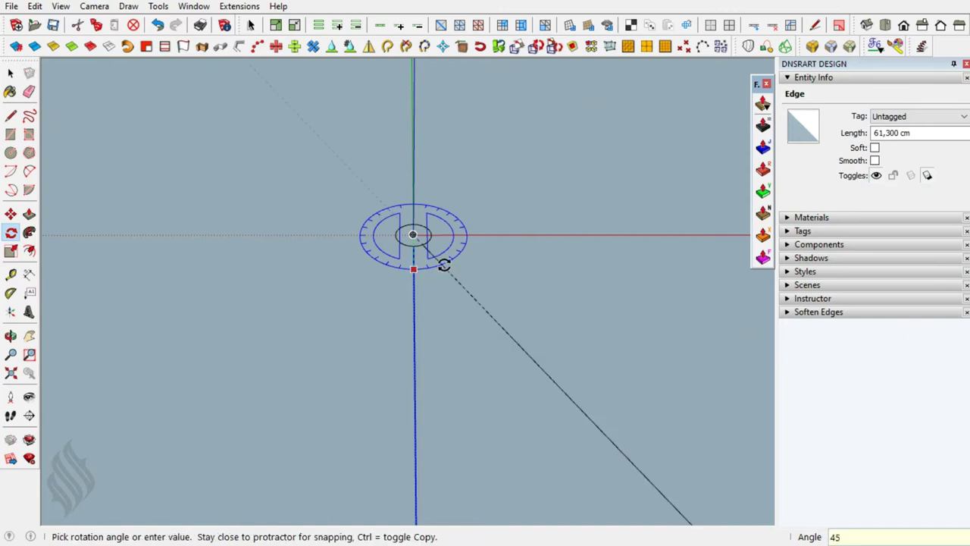
key("Return")
key("space")
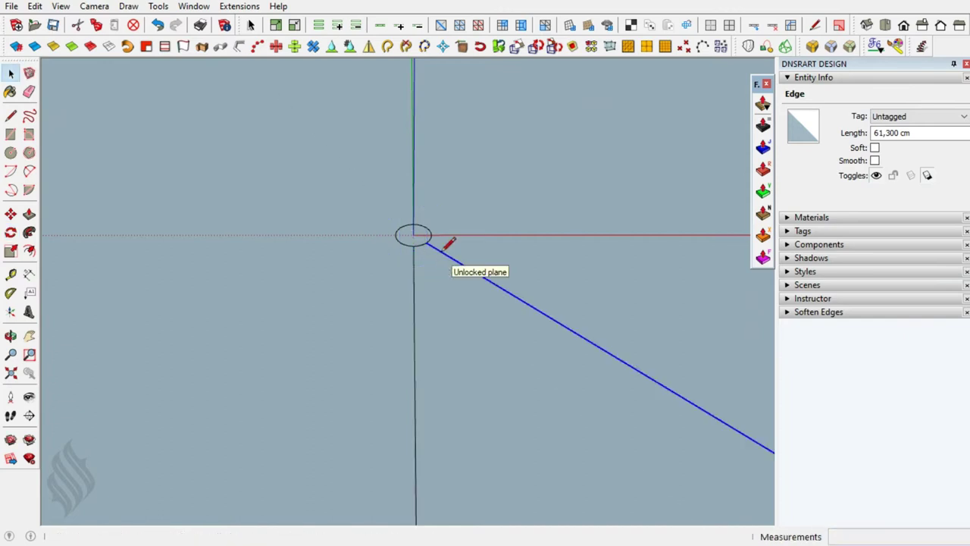
left_click(425, 241)
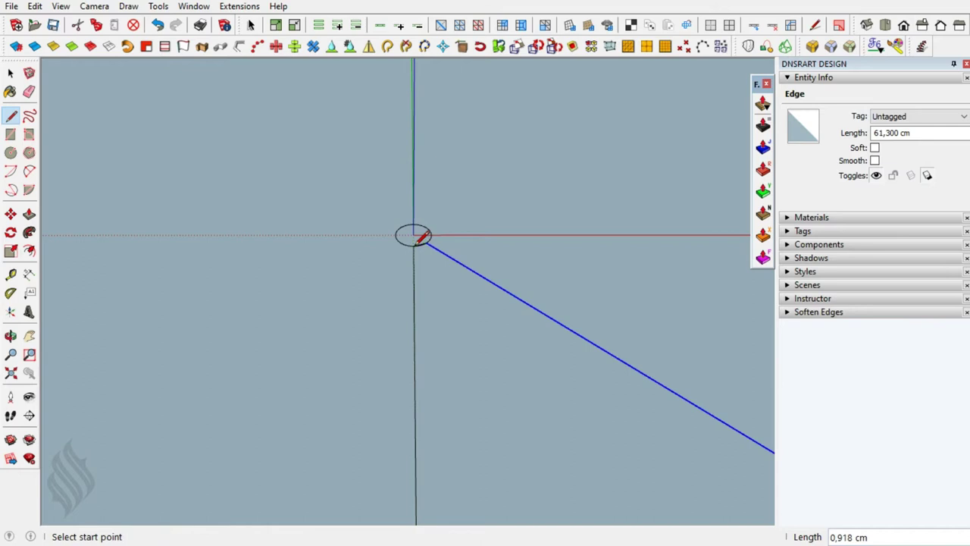
key("space")
Delete all of the octagon except the triangular wedge.
scroll(432, 238, "down", 3)
scroll(454, 232, "down", 2)
key("ctrl+a")
double_click(491, 311, "shift")
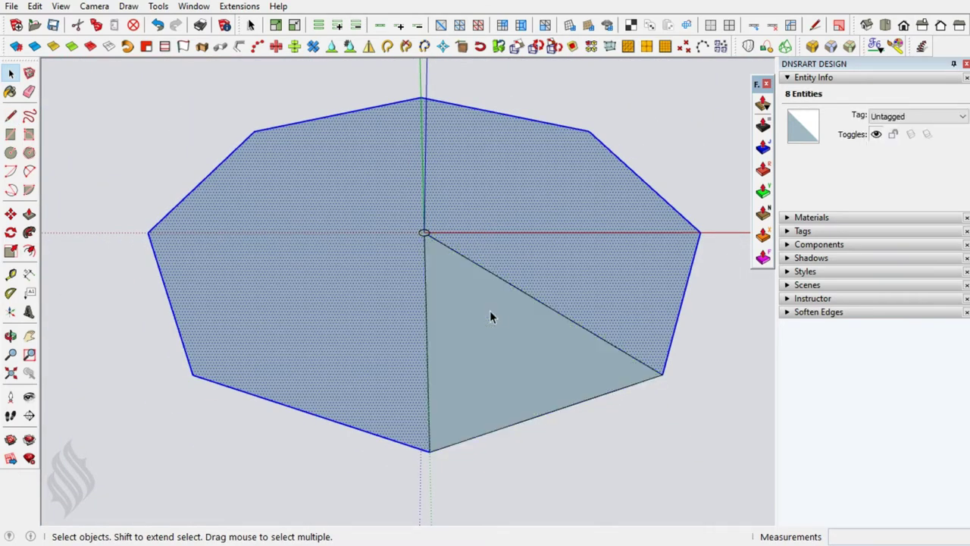
key("Delete")
Lift the wedge 94 up the blue axis, then open the small circle group for editing.
double_click(490, 309)
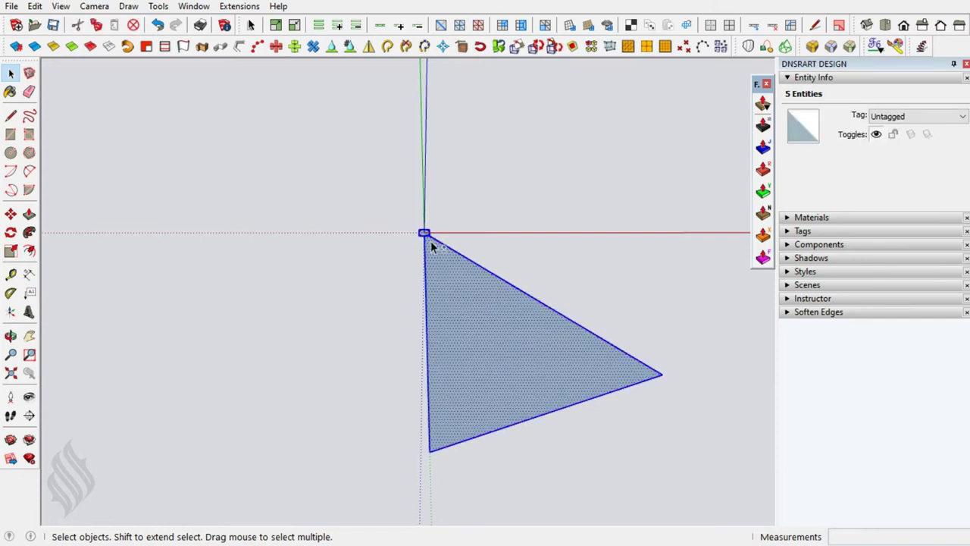
mouse_move(445, 424)
left_mouse_down()
mouse_move(569, 260)
mouse_move(472, 371)
mouse_move(418, 234)
left_mouse_up()
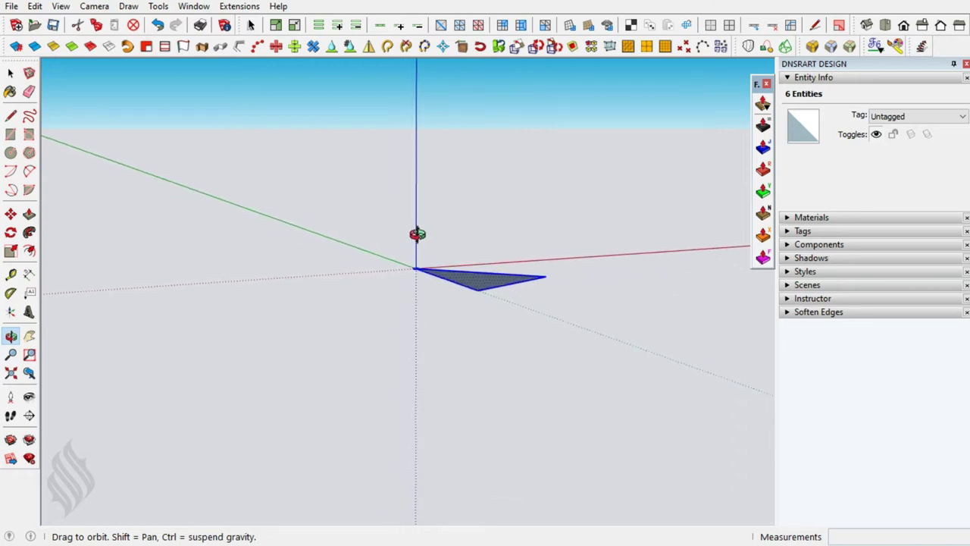
left_click(469, 292)
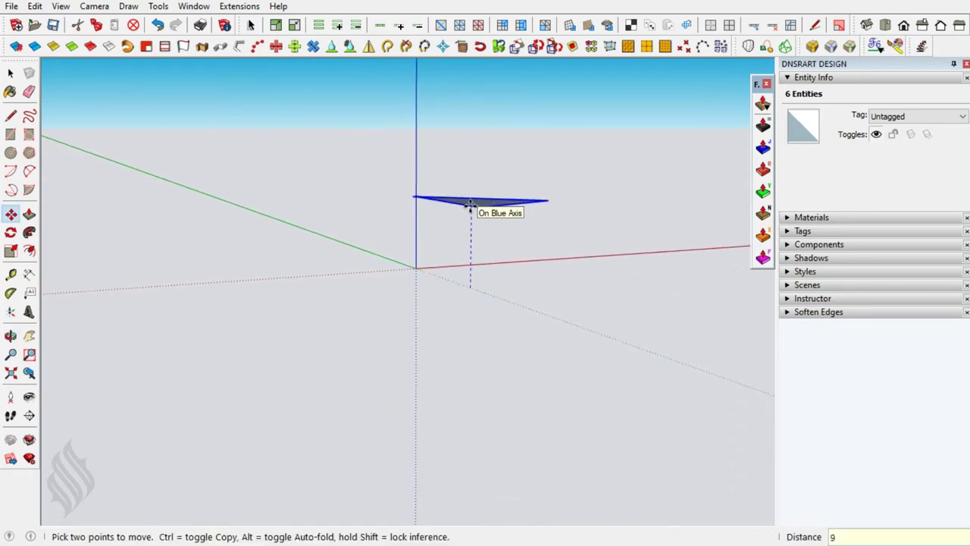
type("4")
key("Return")
mouse_move(412, 126)
middle_mouse_down("shift")
mouse_move(451, 294)
mouse_move(462, 282)
middle_mouse_up("shift")
double_click(404, 258)
Push/Pull the circle upward into a thin disc.
scroll(404, 258, "up", 2)
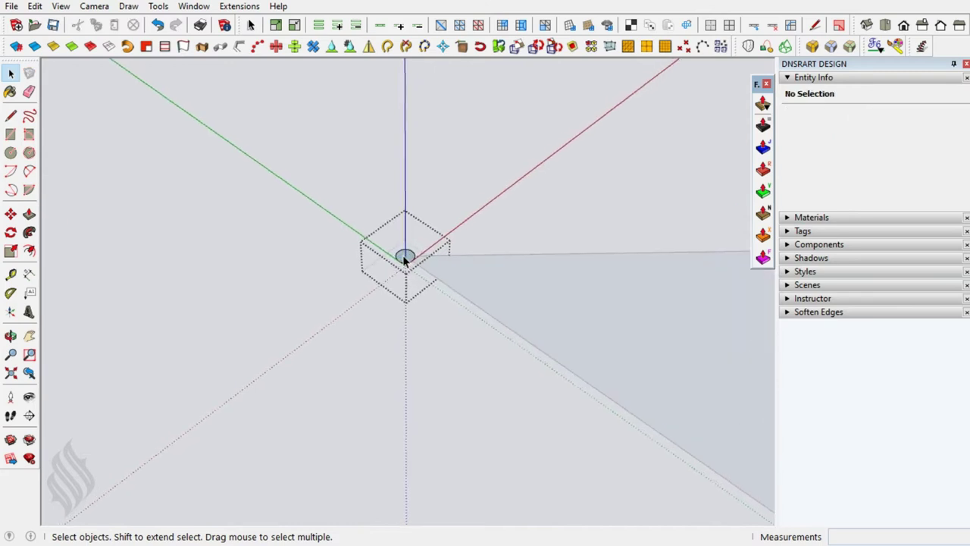
key("p")
left_click(406, 256)
left_click(406, 256)
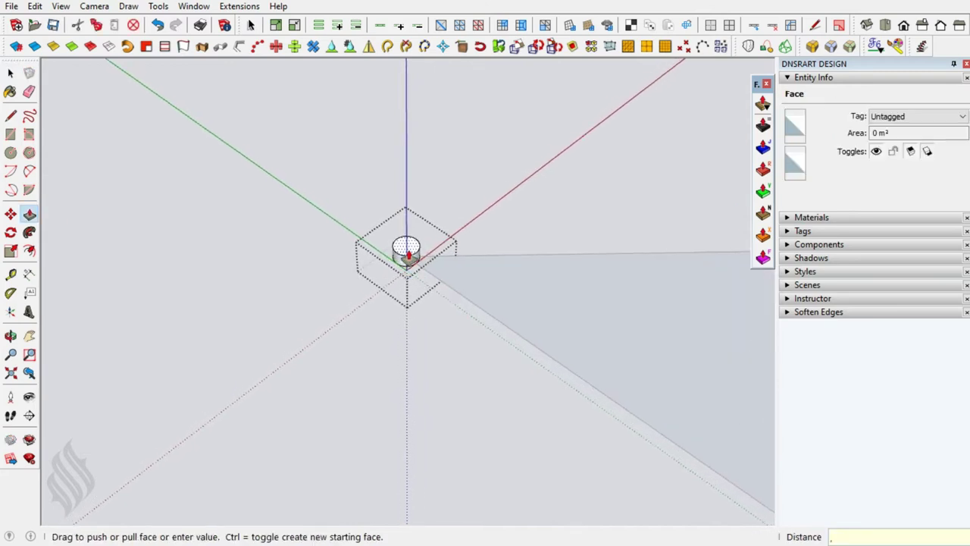
key("space")
scroll(409, 256, "up", 1)
scroll(409, 256, "up", 1)
scroll(409, 256, "up", 2)
scroll(410, 250, "up", 1)
scroll(411, 257, "up", 1)
scroll(414, 268, "up", 1)
mouse_move(414, 268)
middle_mouse_down()
mouse_move(411, 202)
mouse_move(407, 274)
middle_mouse_up()
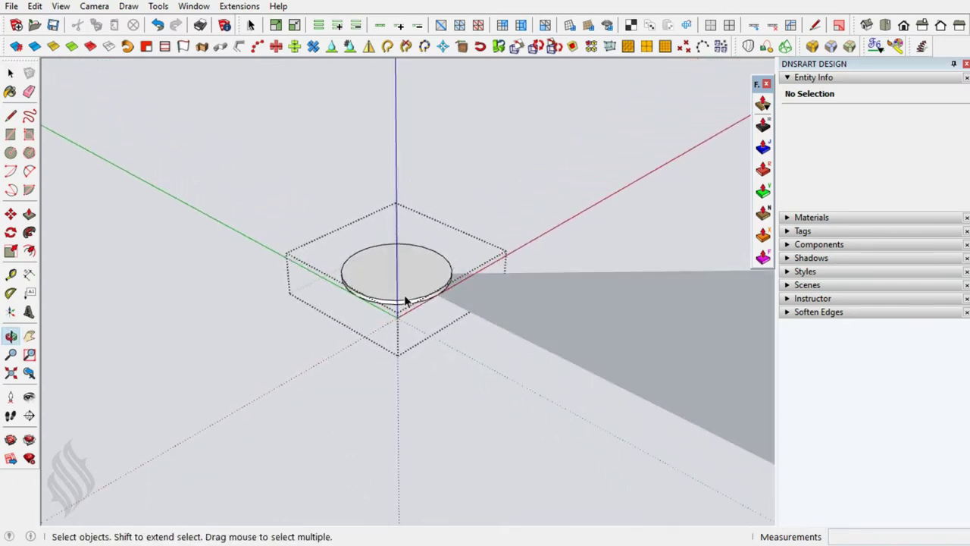
scroll(403, 274, "up", 1)
scroll(380, 239, "up", 1)
scroll(372, 235, "up", 1)
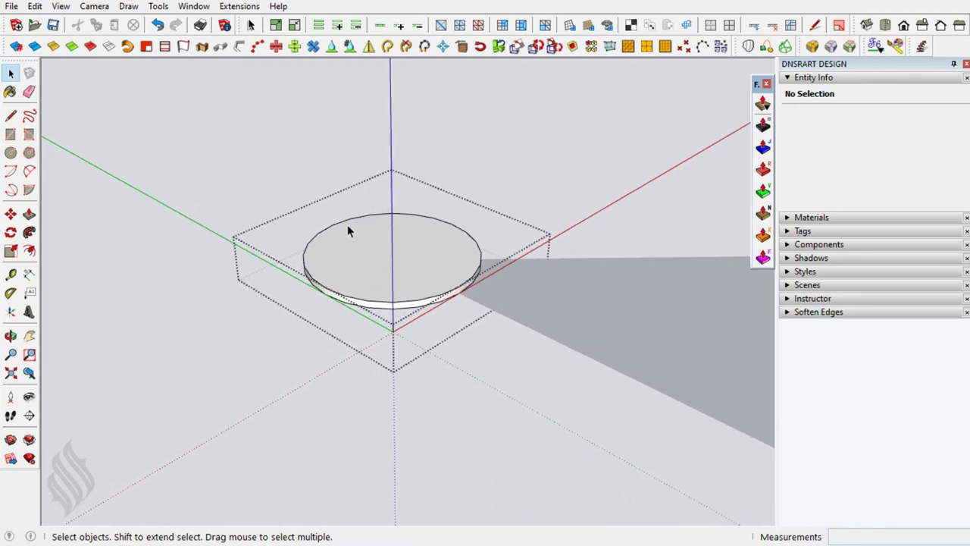
Offset the disc's top face inward to create an inner circle.
left_click(347, 225)
key("f")
left_click(347, 237)
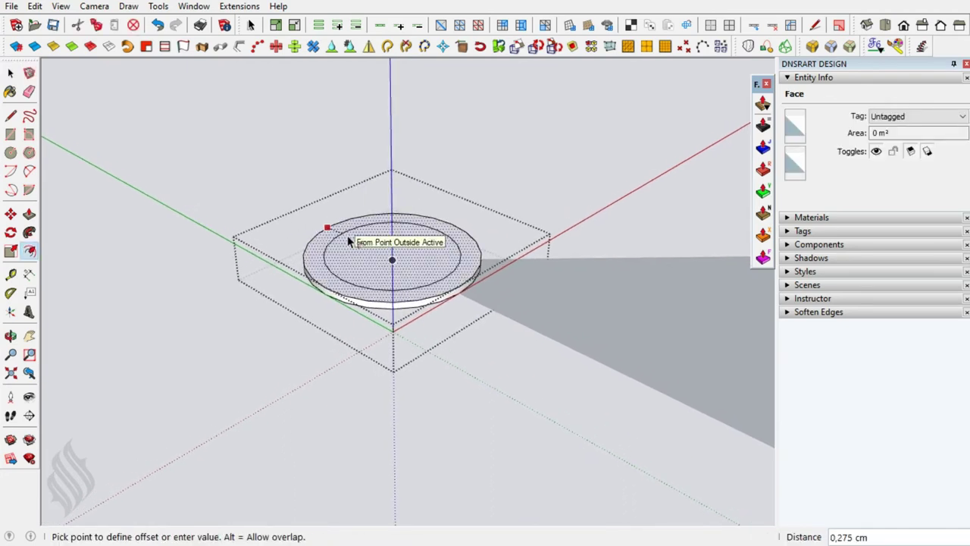
type("2")
key("Return")
key("space")
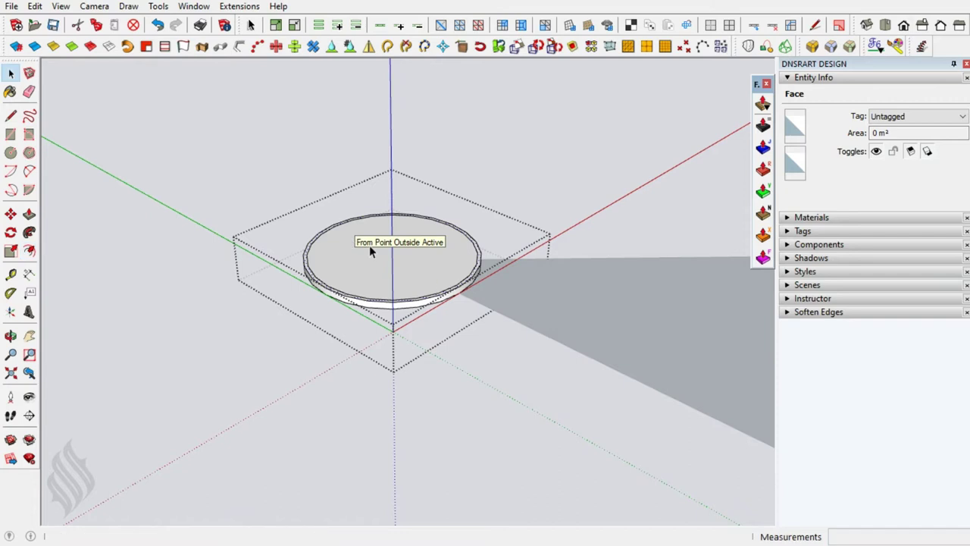
scroll(436, 282, "up", 1)
scroll(444, 279, "up", 1)
scroll(442, 296, "up", 2)
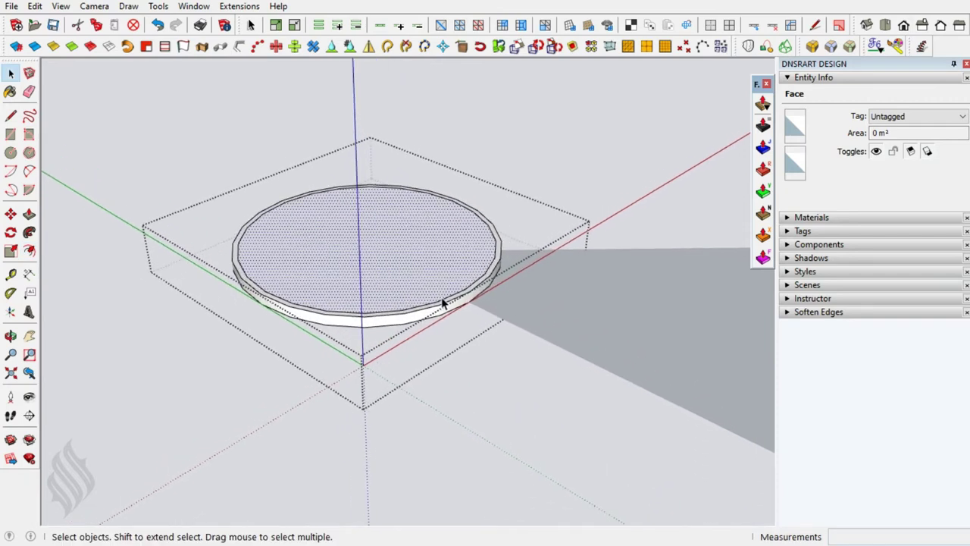
Move the inner circular face slightly down along the blue axis.
key("m")
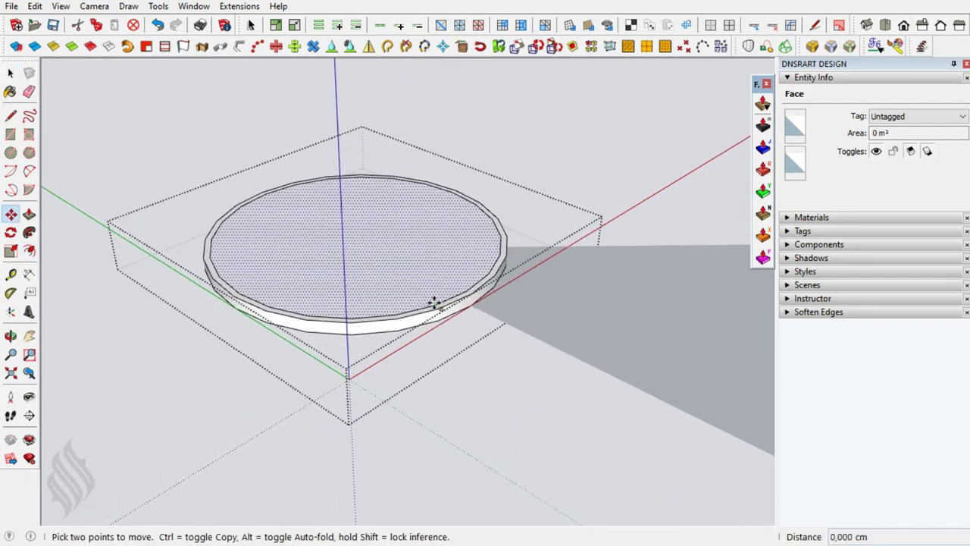
left_click_drag(434, 302, 438, 291)
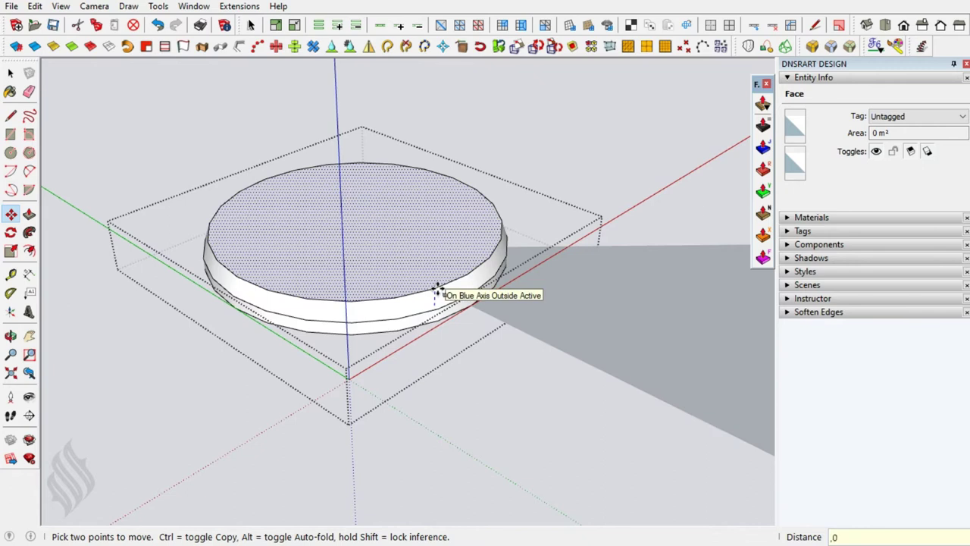
type("5")
key("Return")
key("space")
left_click(462, 298)
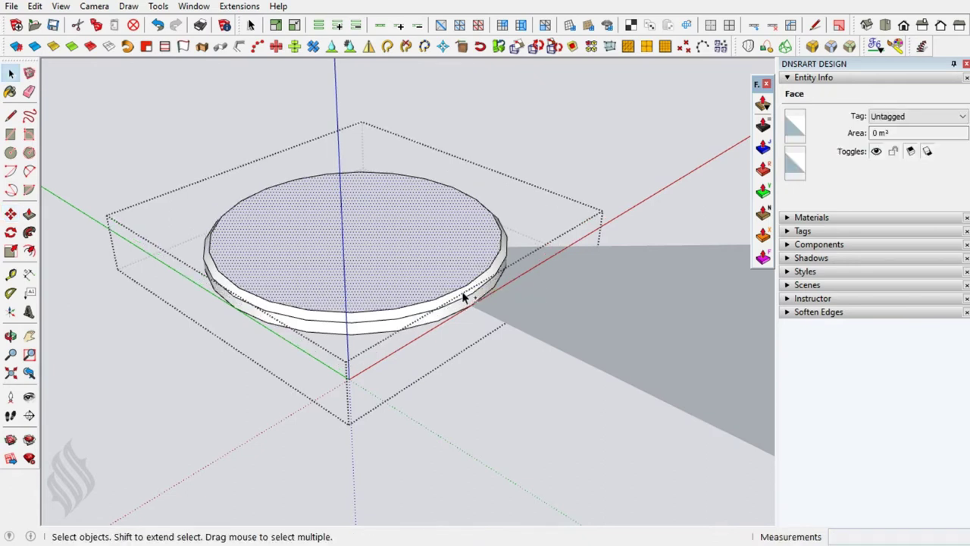
scroll(471, 314, "up", 2)
Mirror the disc's rim to complete the rounded disc.
key("shift+m")
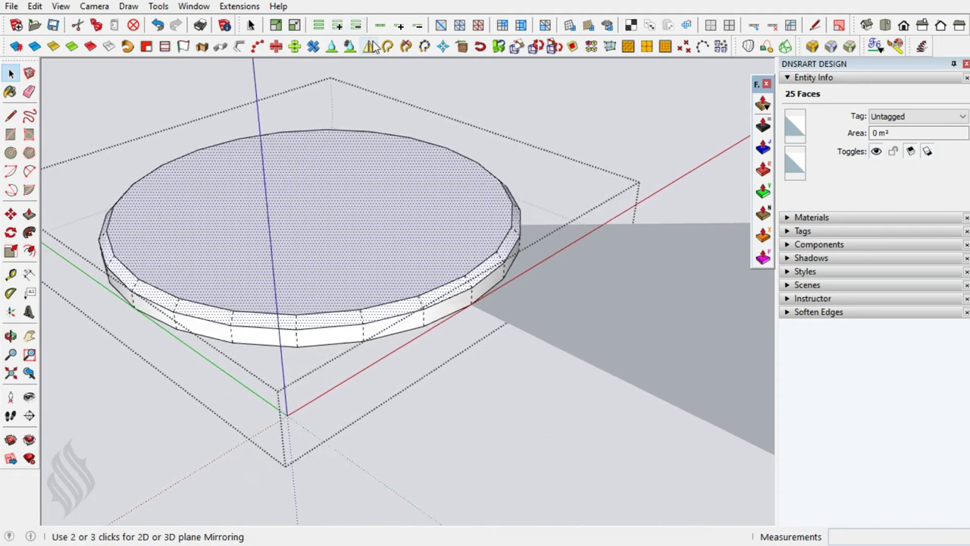
scroll(467, 227, "up", 2)
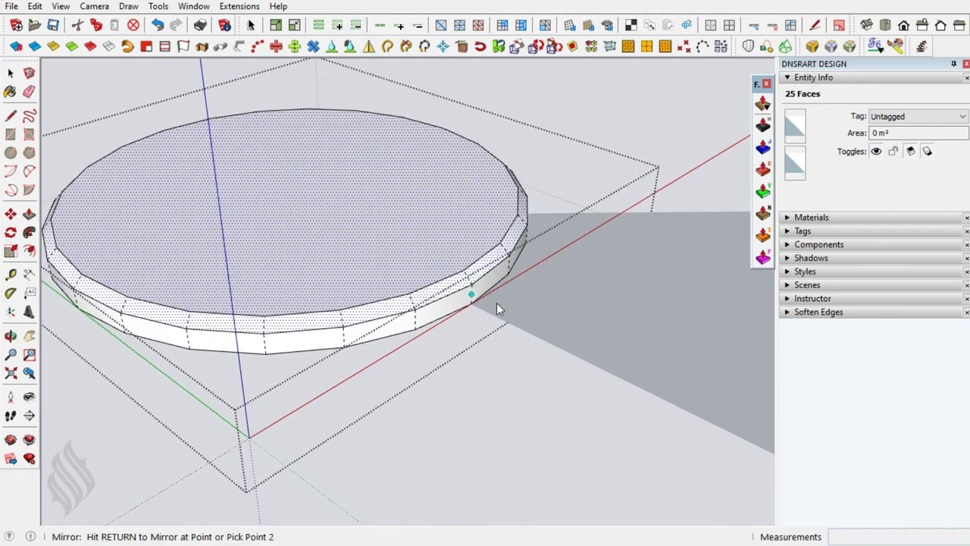
left_click(521, 296)
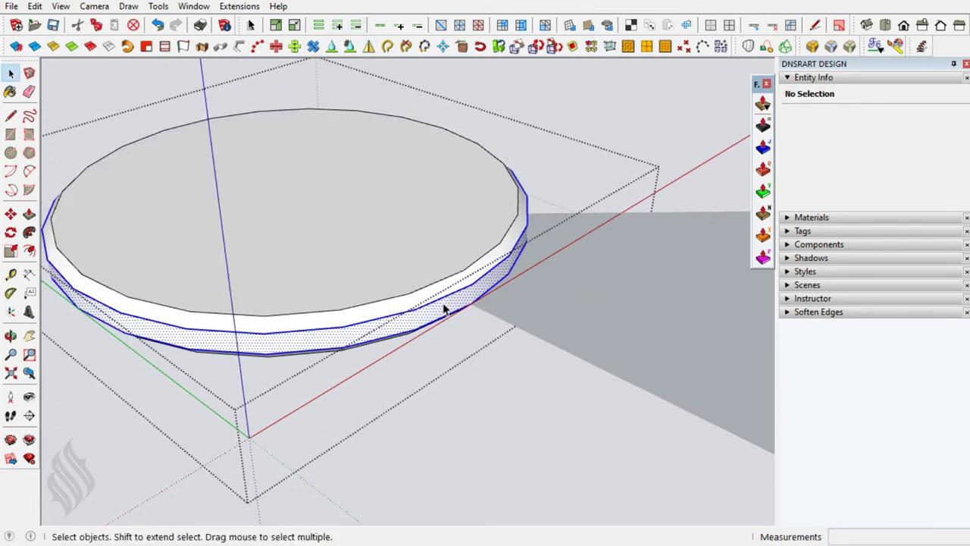
triple_click(385, 328)
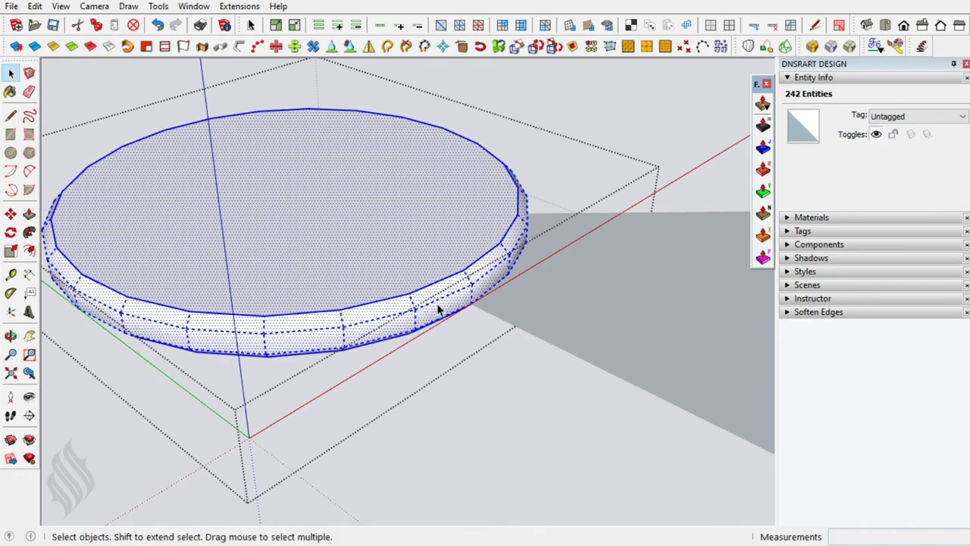
Copy the whole disc 0.5 below the original.
middle_click_drag(437, 309, 432, 223)
key("m")
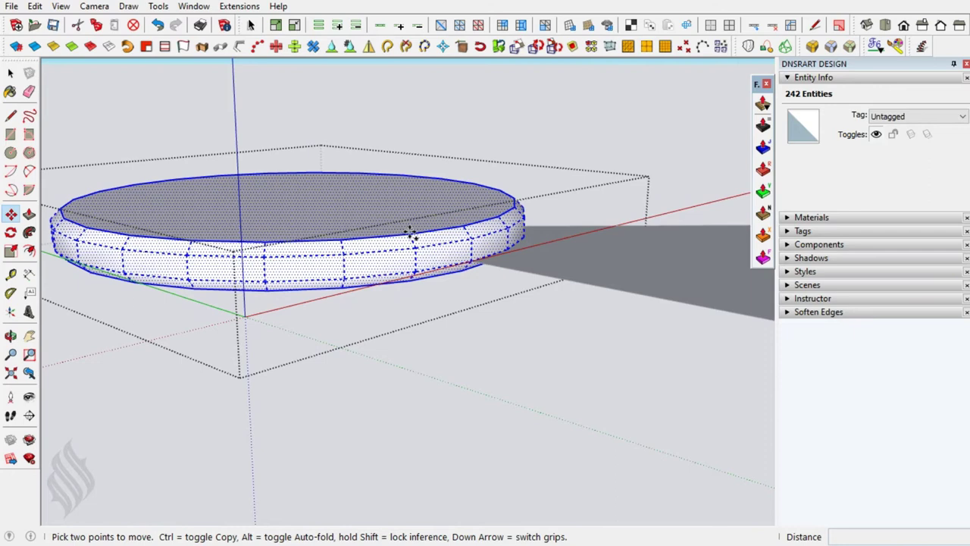
key("ctrl")
left_click(410, 234)
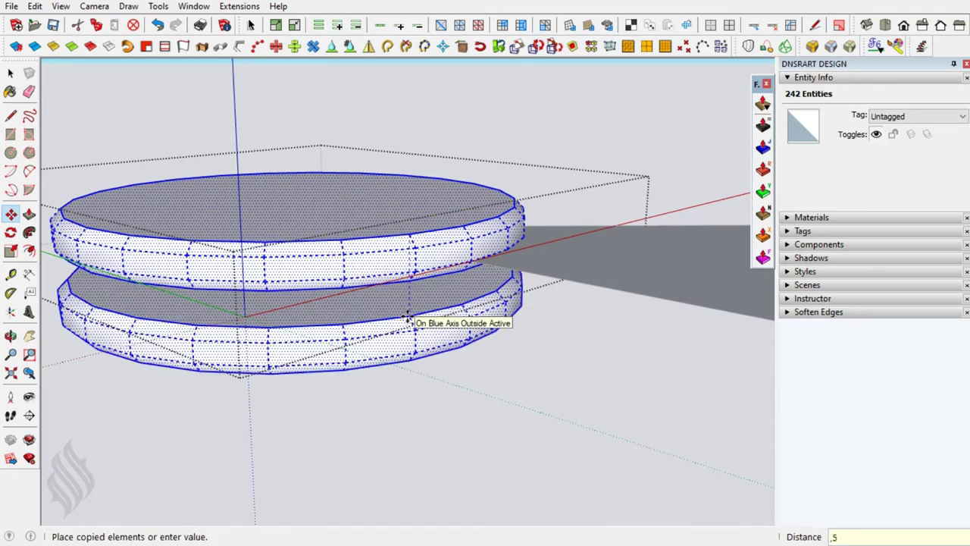
key("Return")
key("space")
key("ctrl+t")
Offset the lower disc's top face 0.25 inward.
key("f")
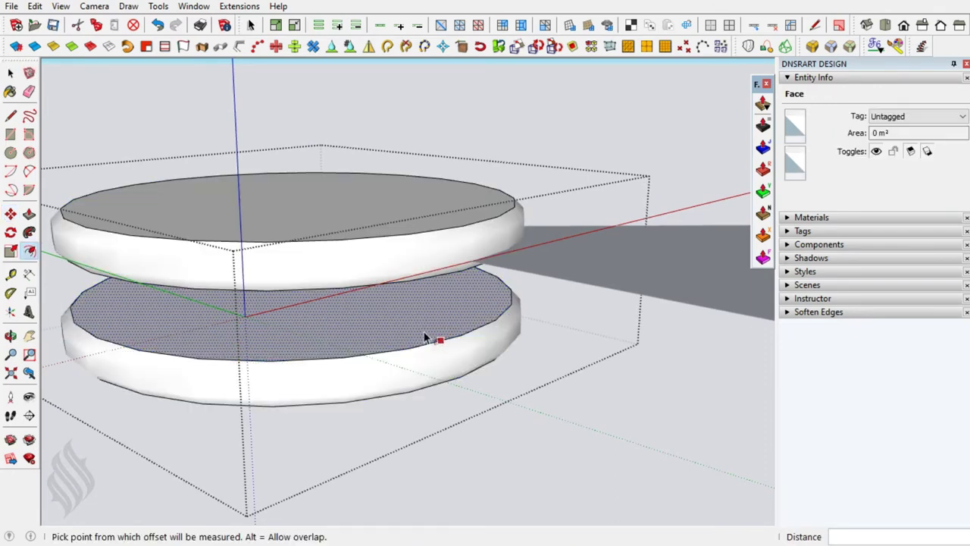
type(".25")
key("Return")
key("space")
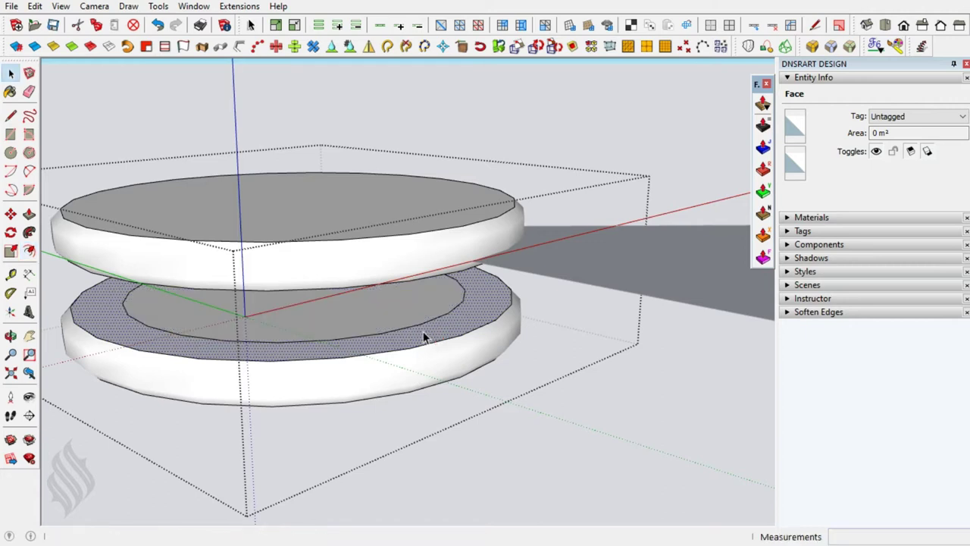
Pull the inner circle up 0.3 to form a narrower neck joining the discs.
left_click(402, 317)
key("p")
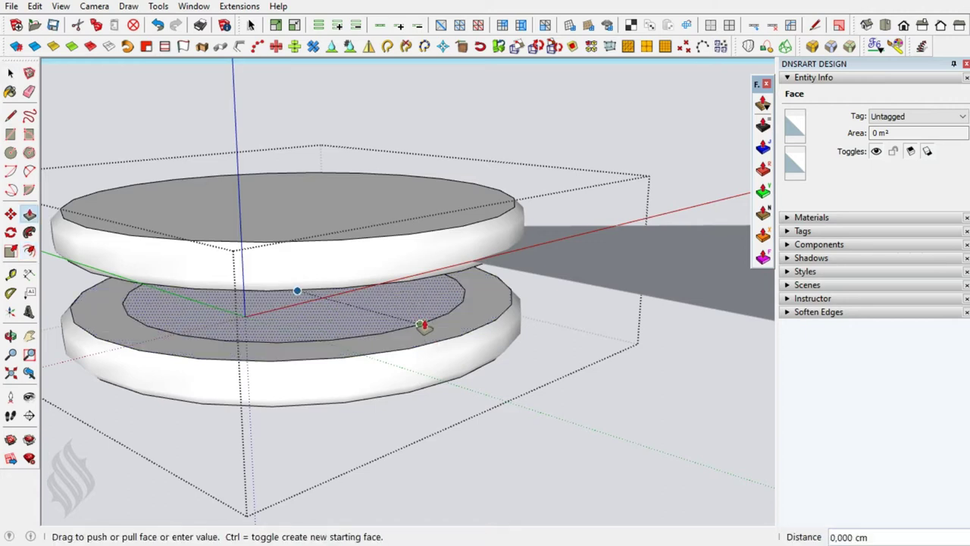
left_click(423, 310)
type(",")
key("Return")
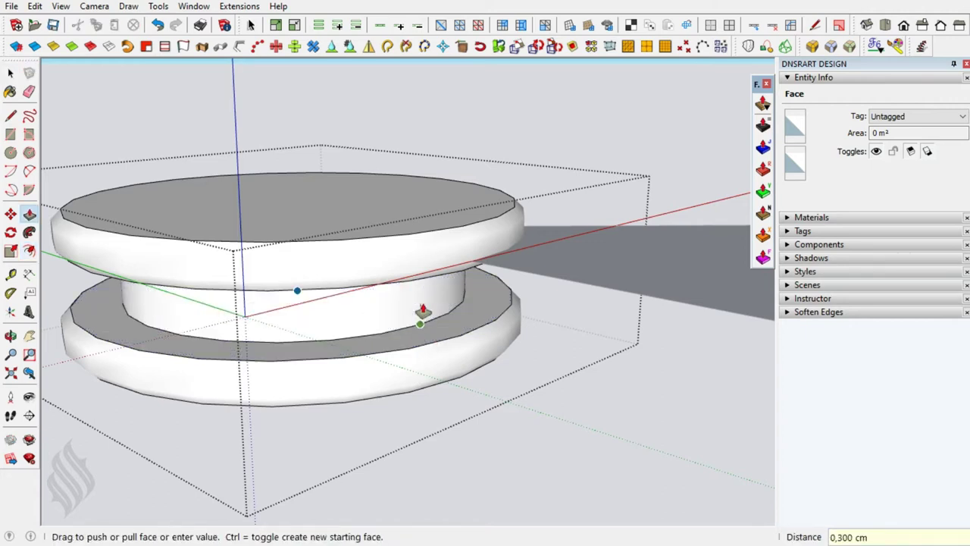
key("space")
triple_click(423, 309)
scroll(381, 117, "down", 3)
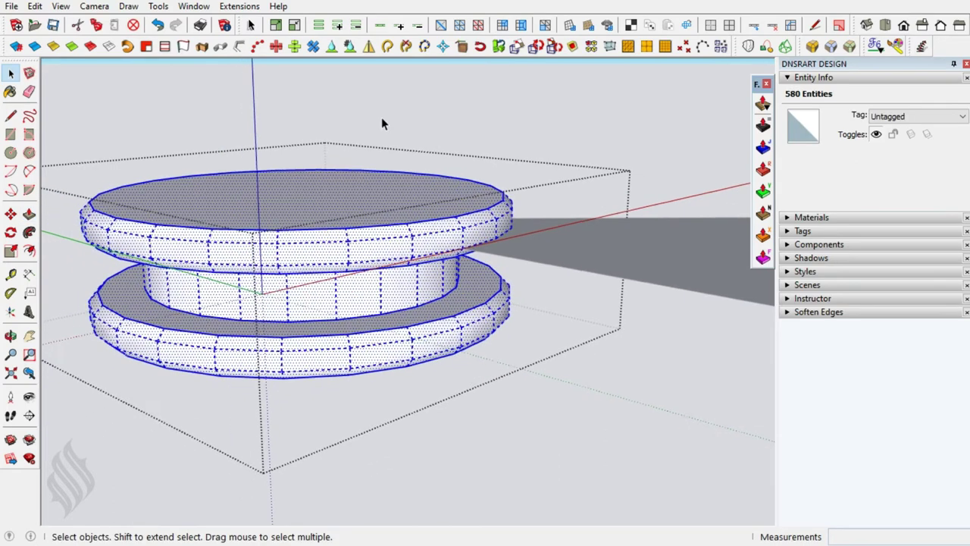
scroll(381, 116, "down", 3)
scroll(382, 121, "down", 2)
Copy the double-disc collar 24.7 down below the original.
scroll(381, 125, "down", 2)
key("m")
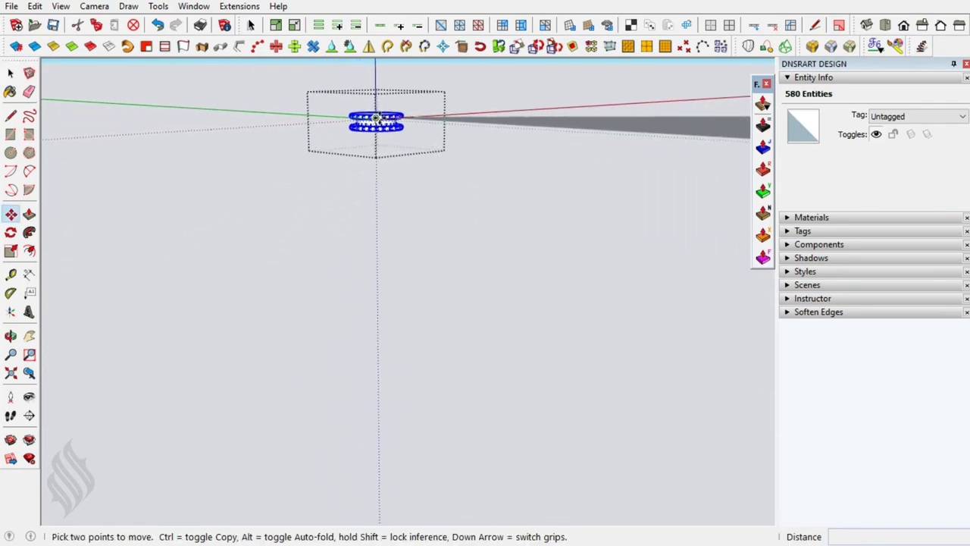
left_click(376, 119)
key("ctrl")
type("24,7")
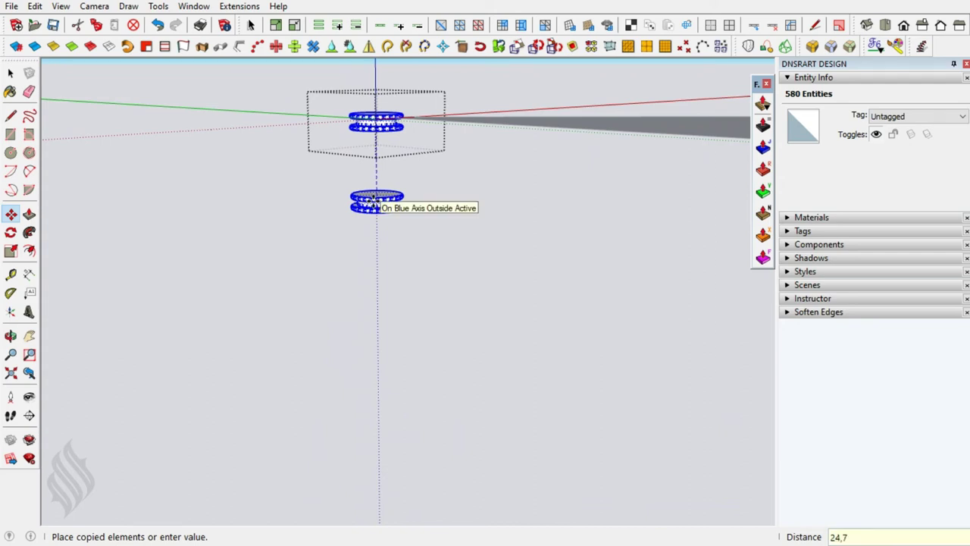
left_click(374, 198)
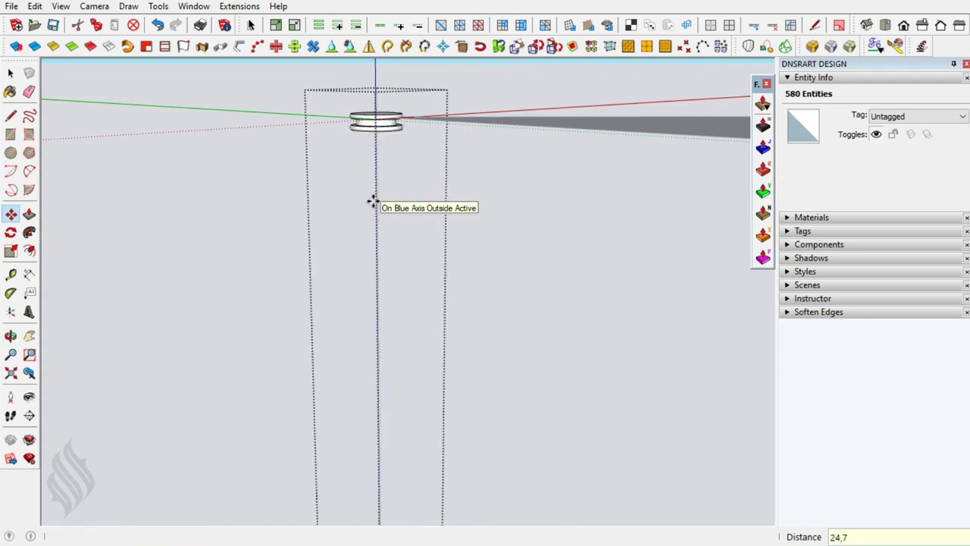
key("space")
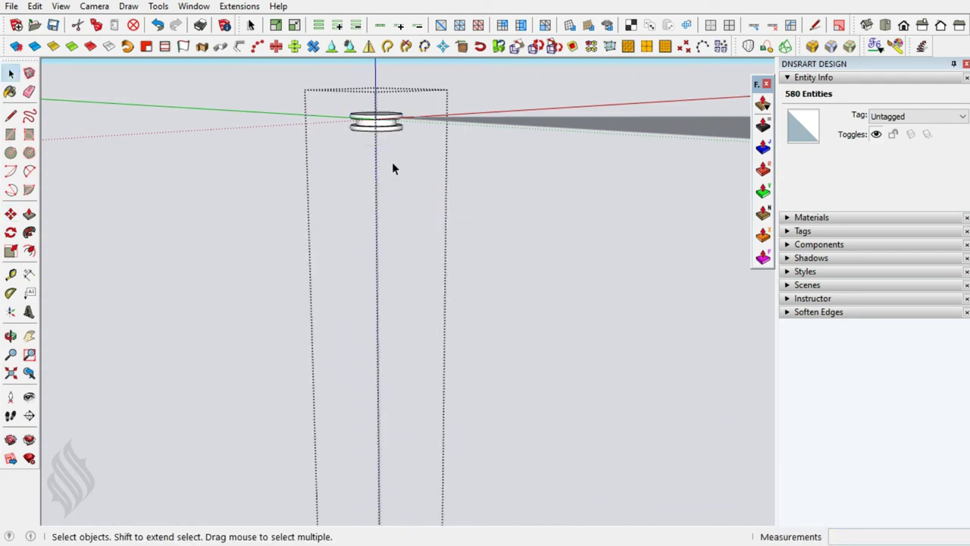
Offset the lower collar's top face 0.65 inward.
key("h")
left_click_drag(390, 163, 387, 349)
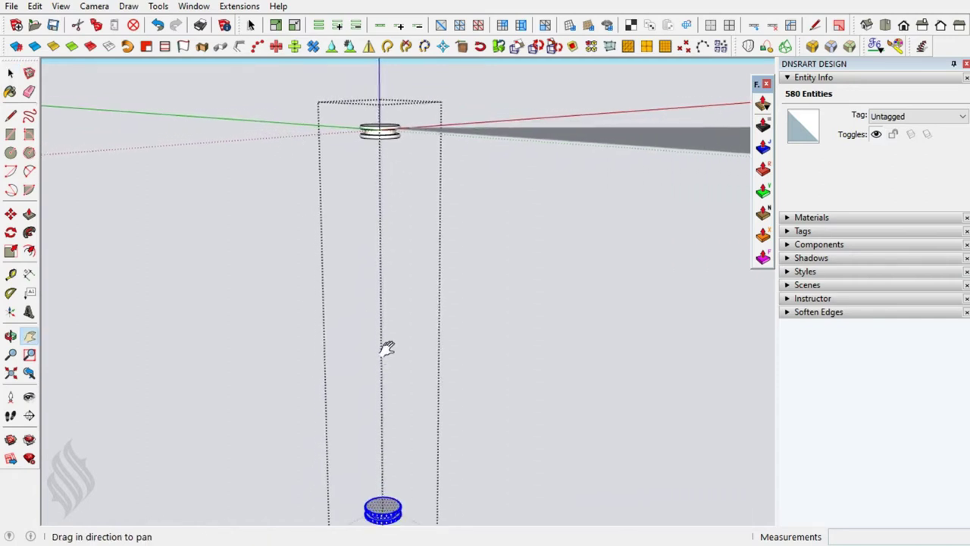
middle_click_drag(387, 349, 383, 450)
key("space")
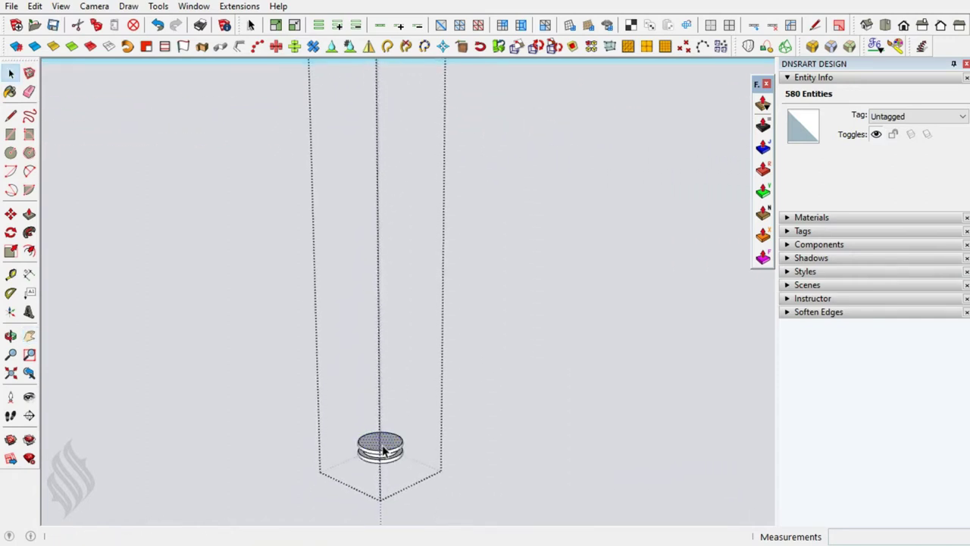
left_click(383, 450)
scroll(379, 445, "up", 1)
key("f")
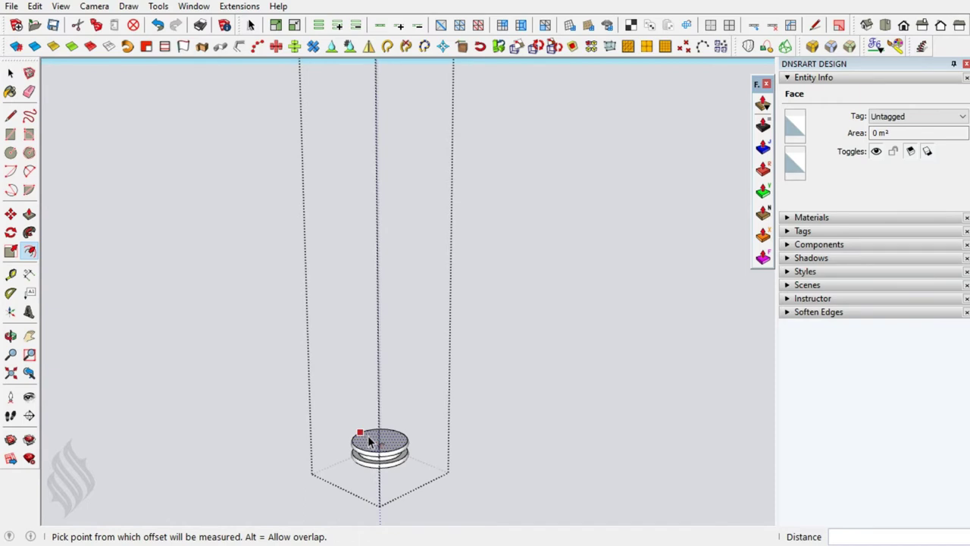
type(",65")
key("Return")
key("space")
Pull the inner circle up 24 cm into the column shaft.
scroll(375, 443, "up", 2)
scroll(382, 447, "up", 1)
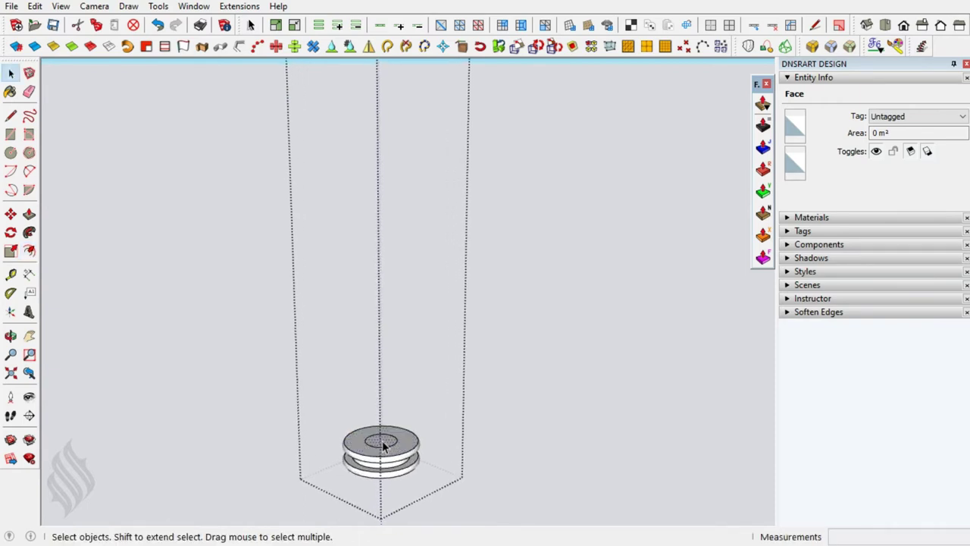
key("p")
left_click(390, 443)
type("24,000")
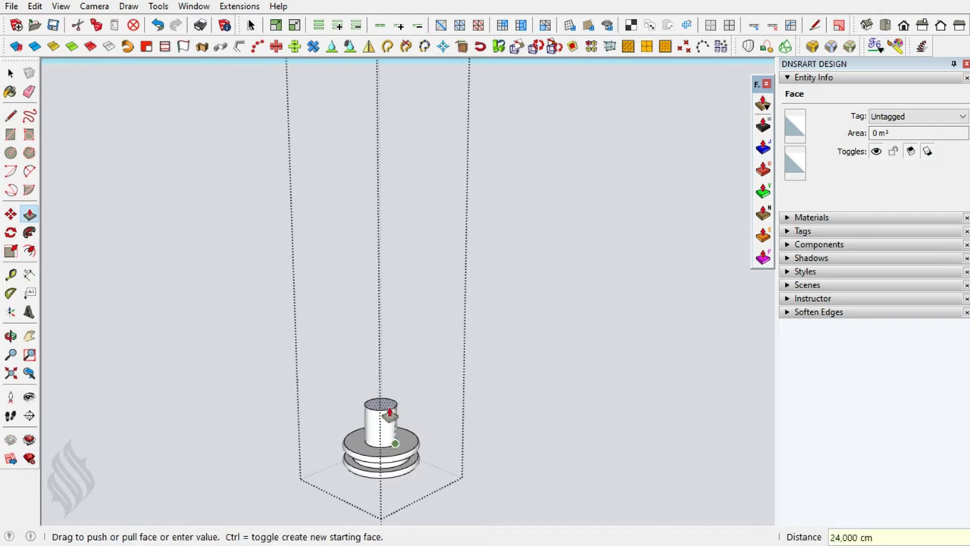
key("Return")
key("space")
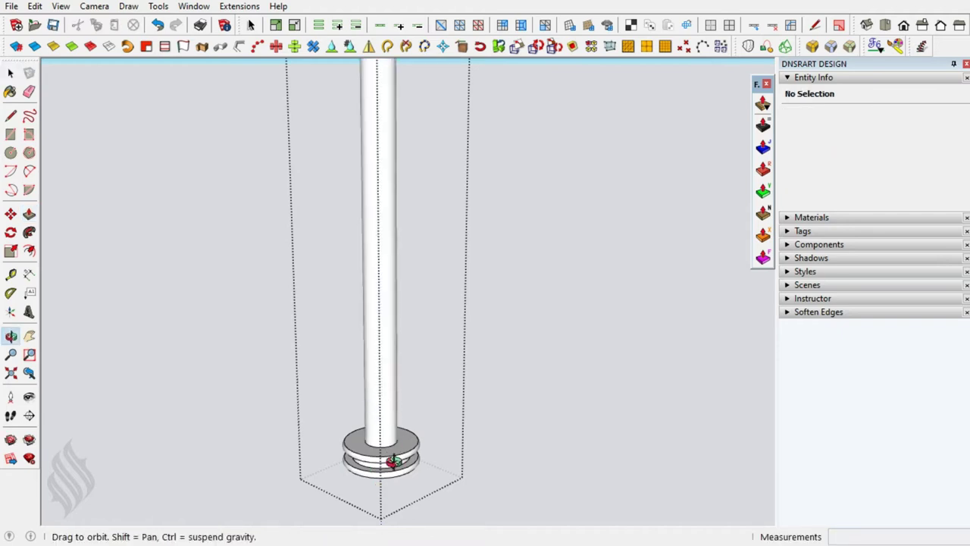
middle_click_drag(393, 461, 359, 371)
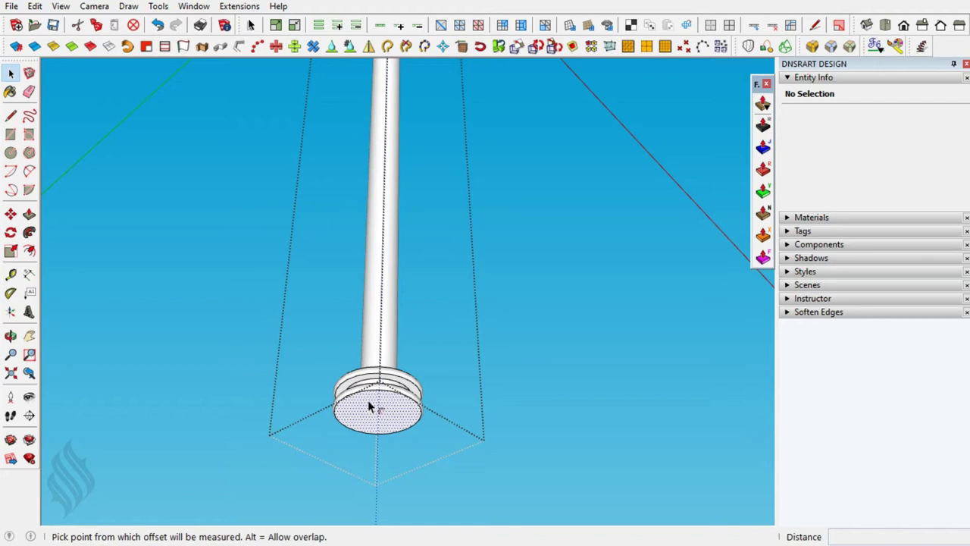
Offset the collar's underside 0.25 and push the inner circle down 4.5 cm.
left_click(368, 405)
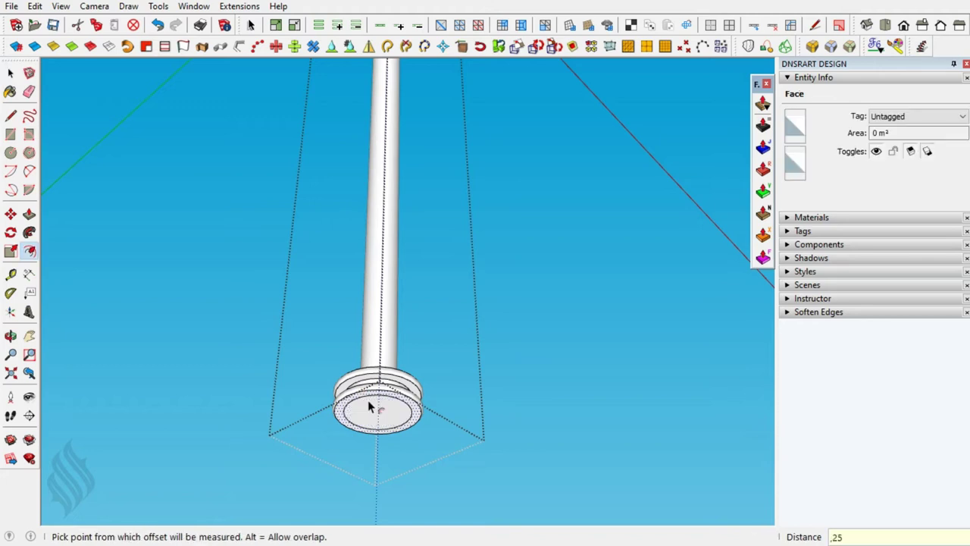
key("space")
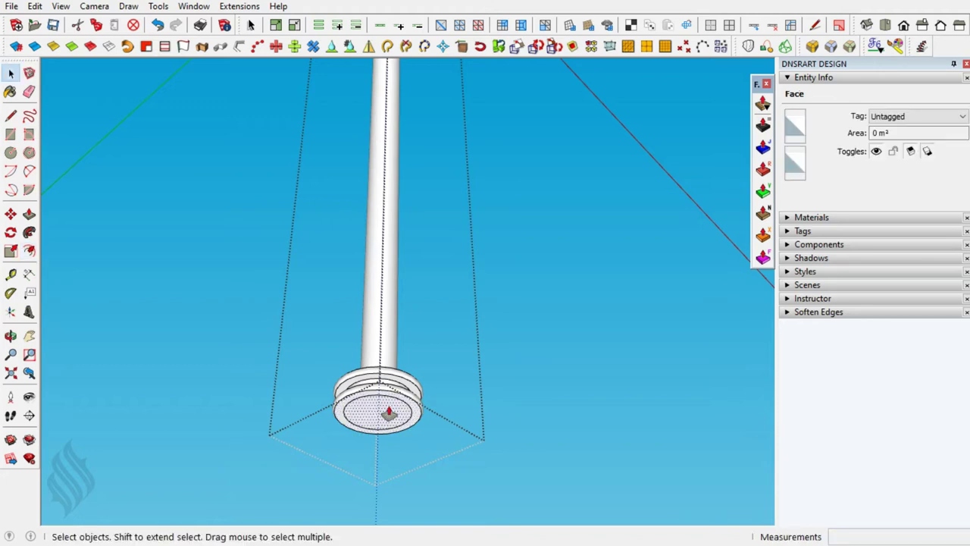
type("p500")
key("Return")
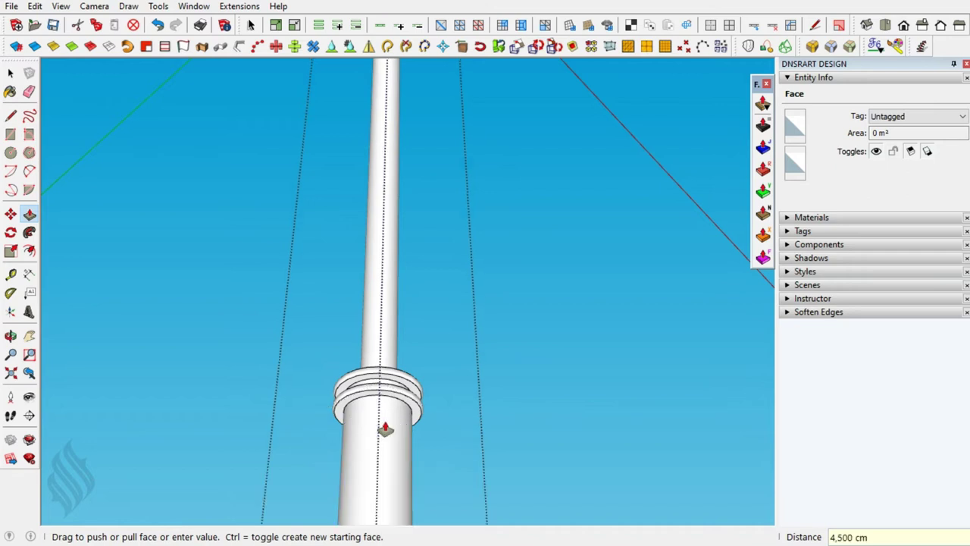
Offset the end face inward and push the inner circle down 3 cm.
key("h")
left_click_drag(382, 415, 376, 243)
key("space")
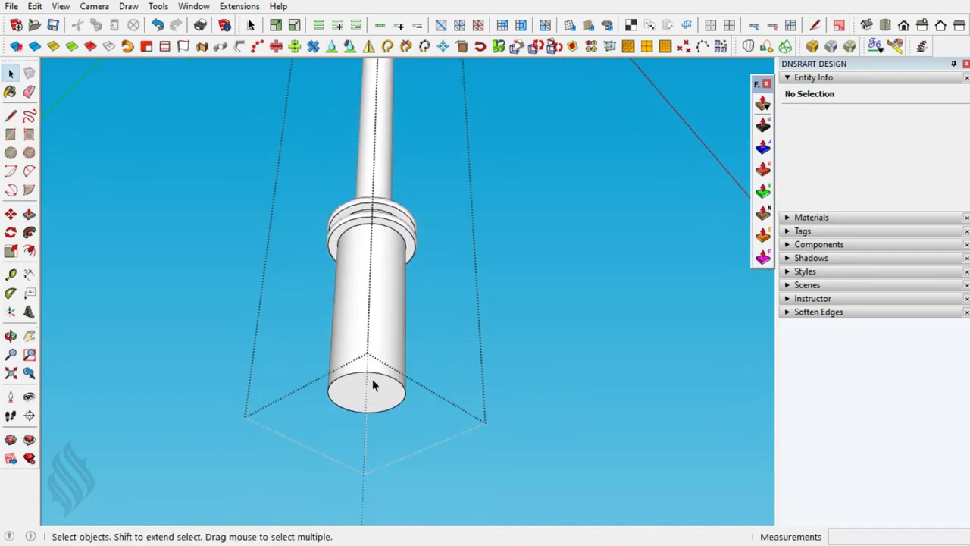
type("f2")
key("Return")
key("space")
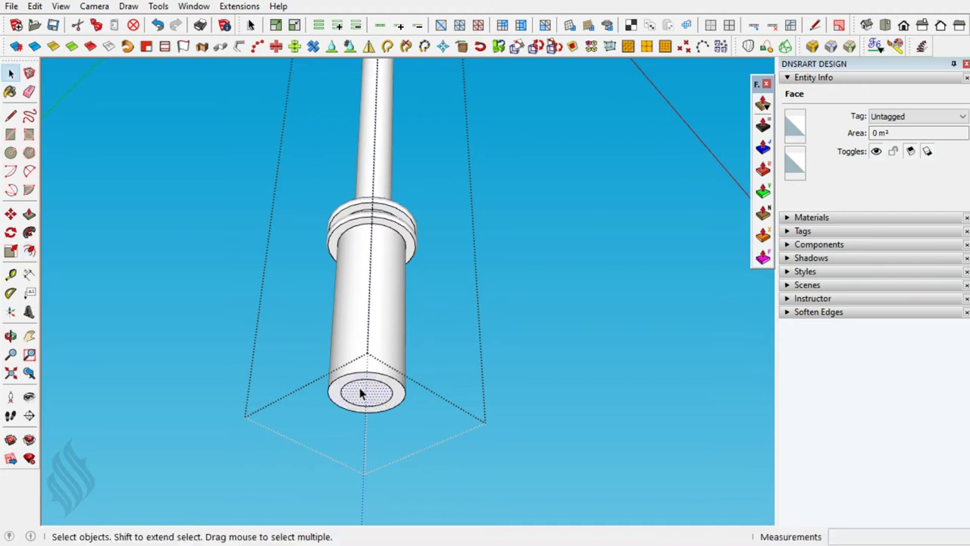
key("p")
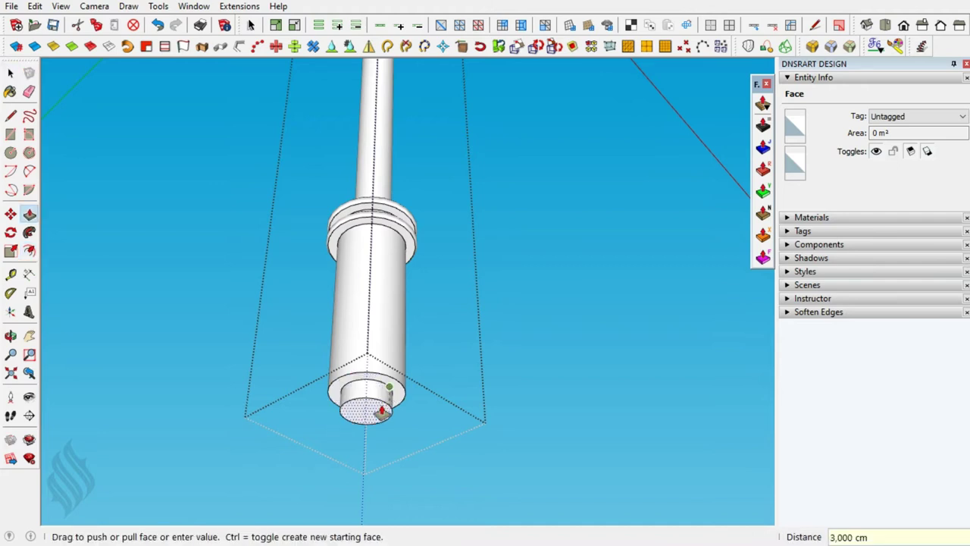
double_click(381, 411)
key("h")
key("space")
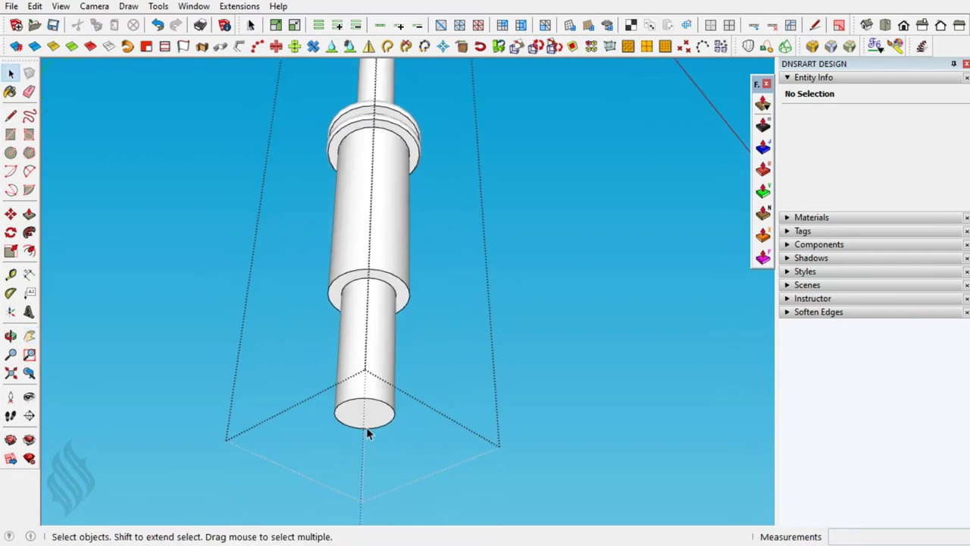
scroll(365, 413, "up", 3)
Offset the bottom outline outward and push the new ring face down 0.3 cm.
key("f")
left_click(407, 367)
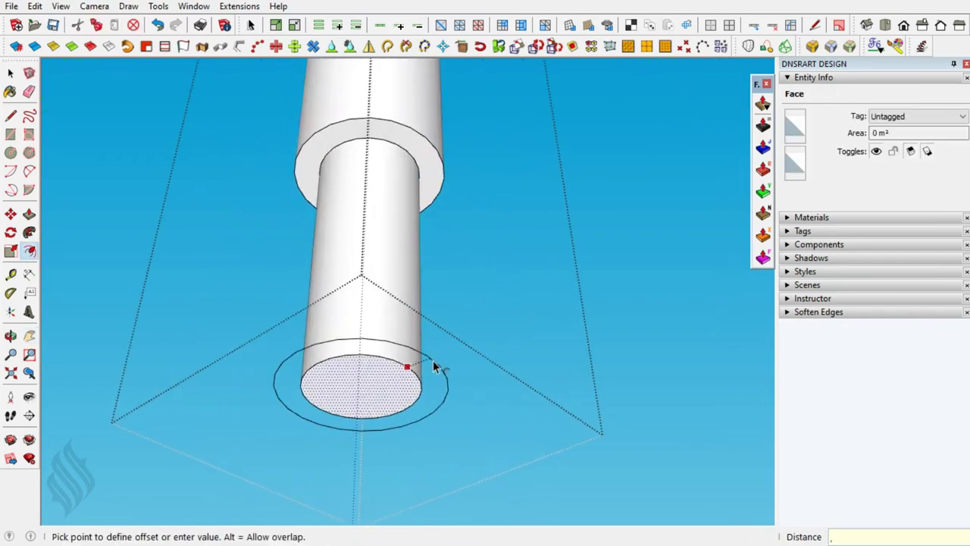
left_click(433, 362)
key("space")
left_click(435, 383)
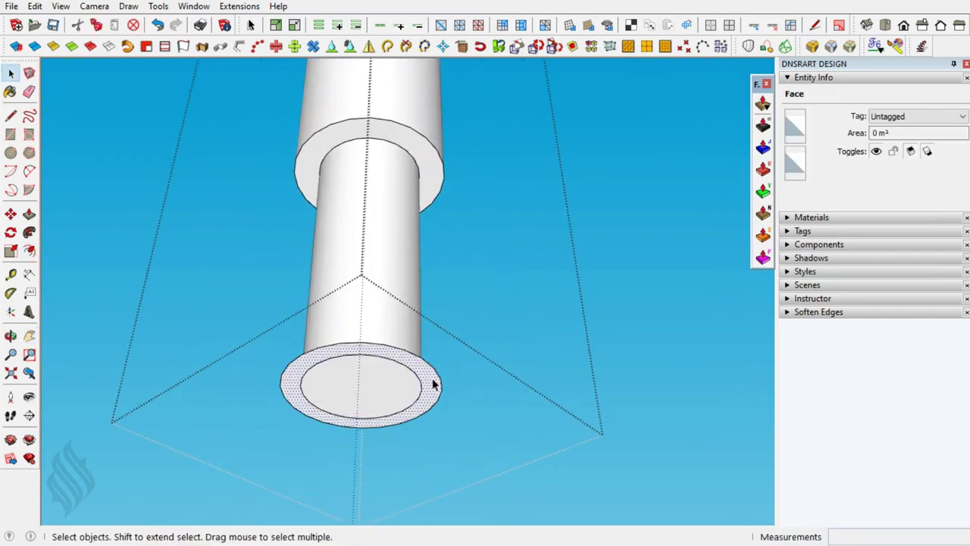
key("p")
left_click_drag(435, 390, 436, 404)
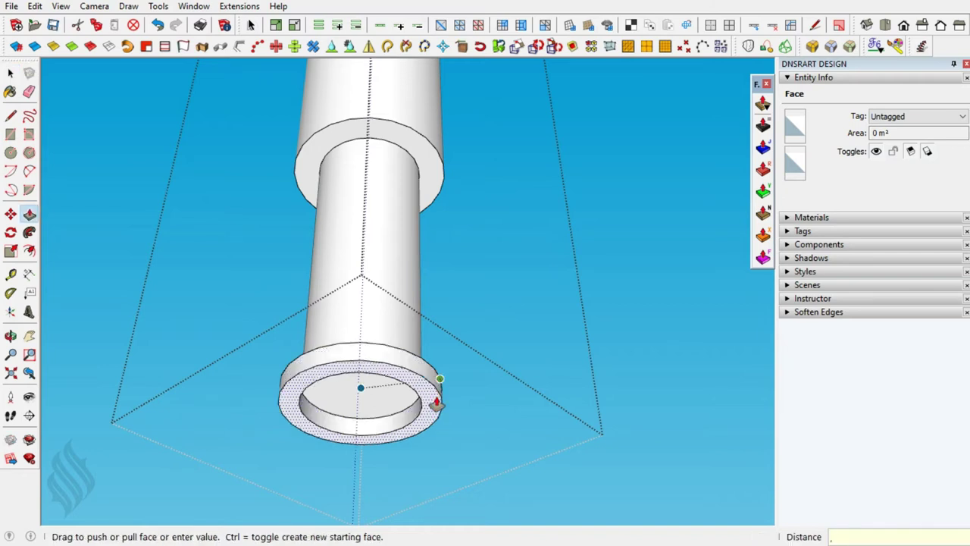
type(".3")
key("Return")
Erase the ring's inner circle and offset the bottom face inward 0.3.
key("e")
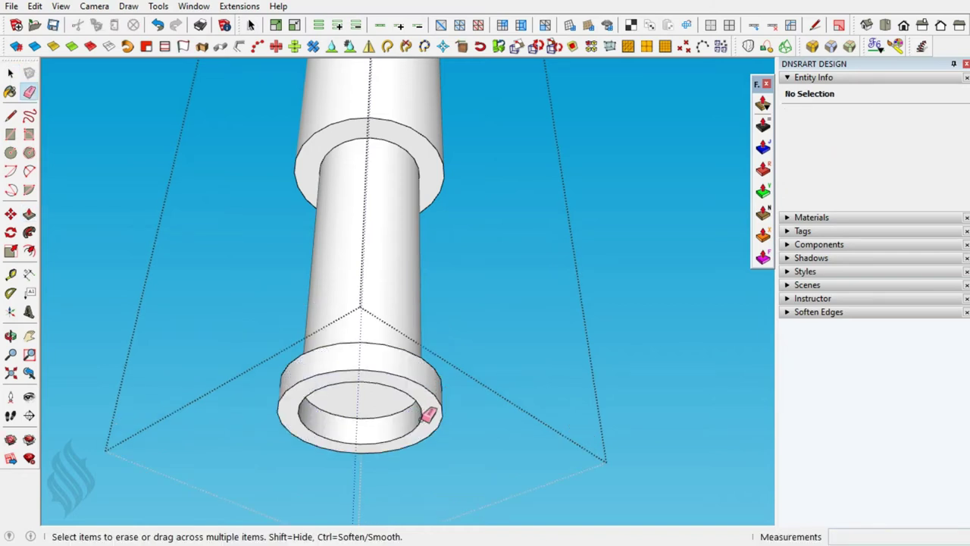
left_click(424, 420)
key("space")
left_click(418, 418)
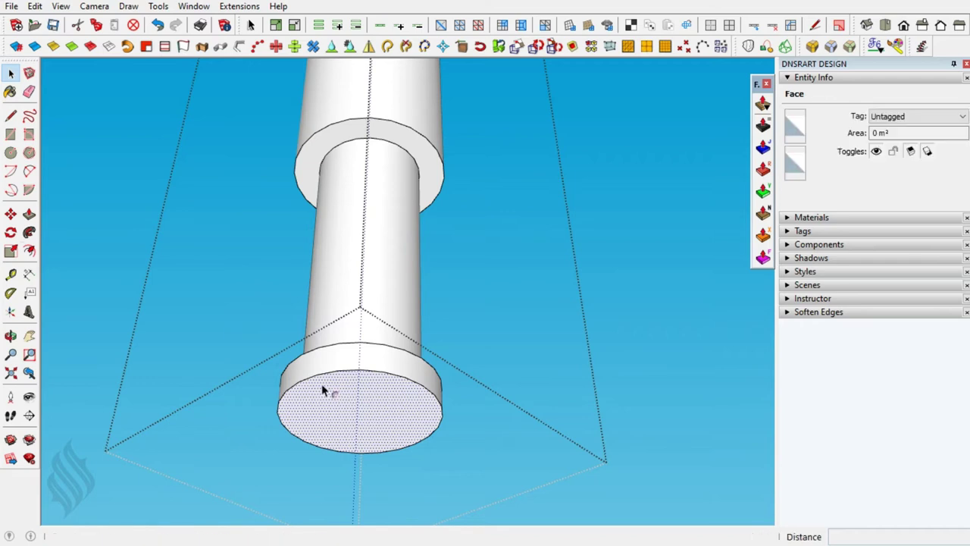
key("f")
left_click(320, 382)
type("3")
key("Return")
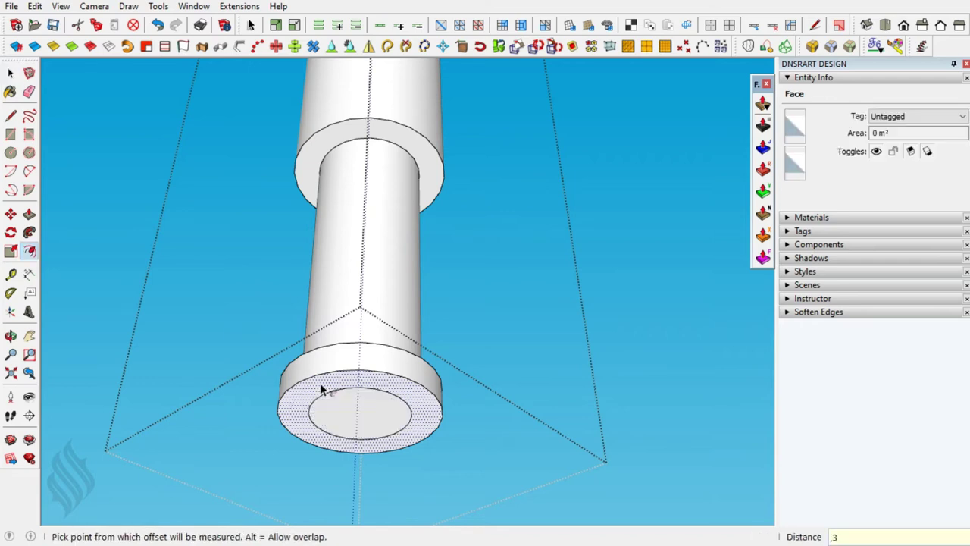
key("space")
Pull the new inner circle down 4 cm to extend the column.
left_click(336, 409)
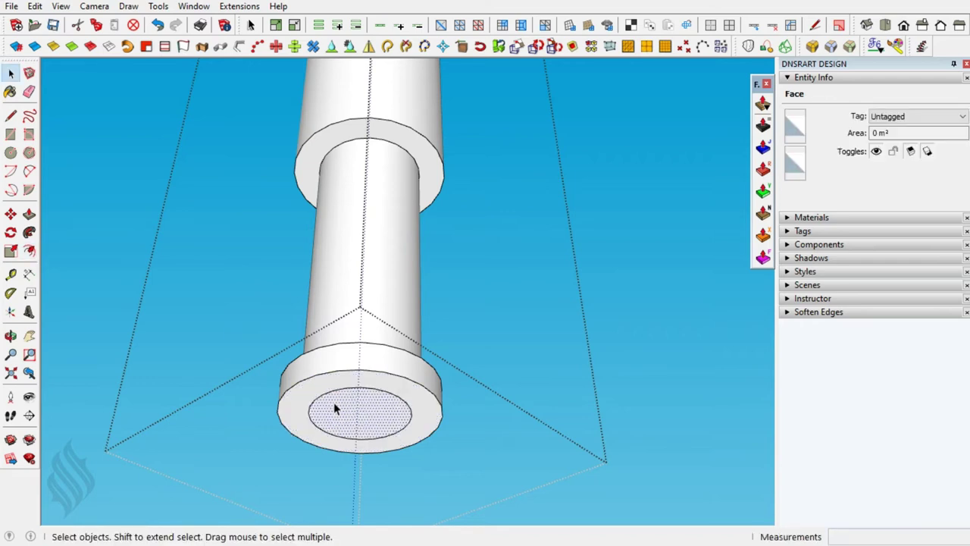
key("p")
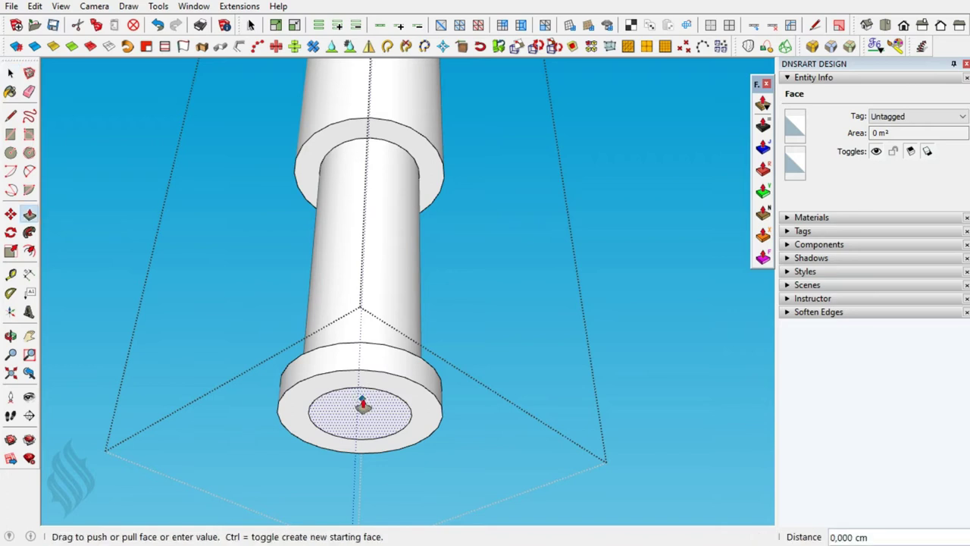
left_click_drag(364, 426, 364, 428)
type("44,500")
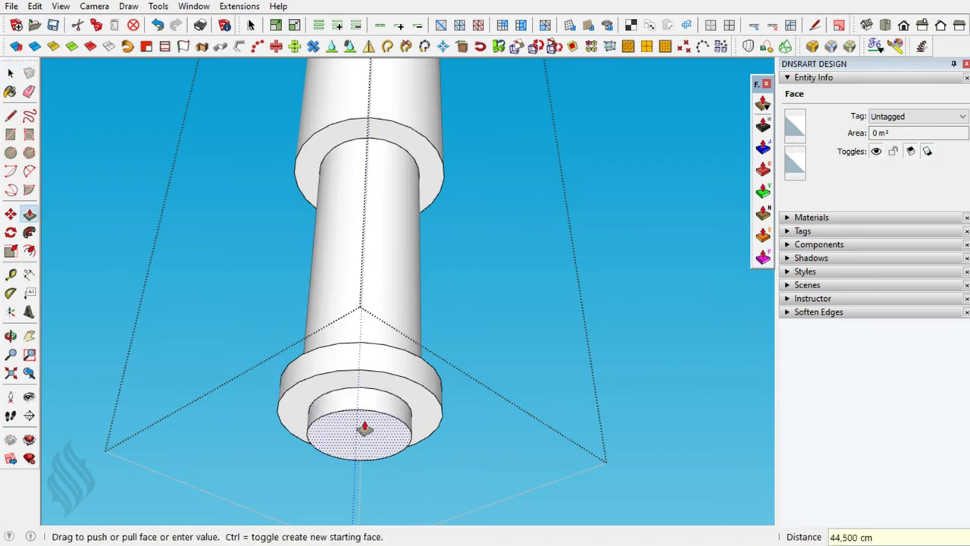
key("Return")
key("space")
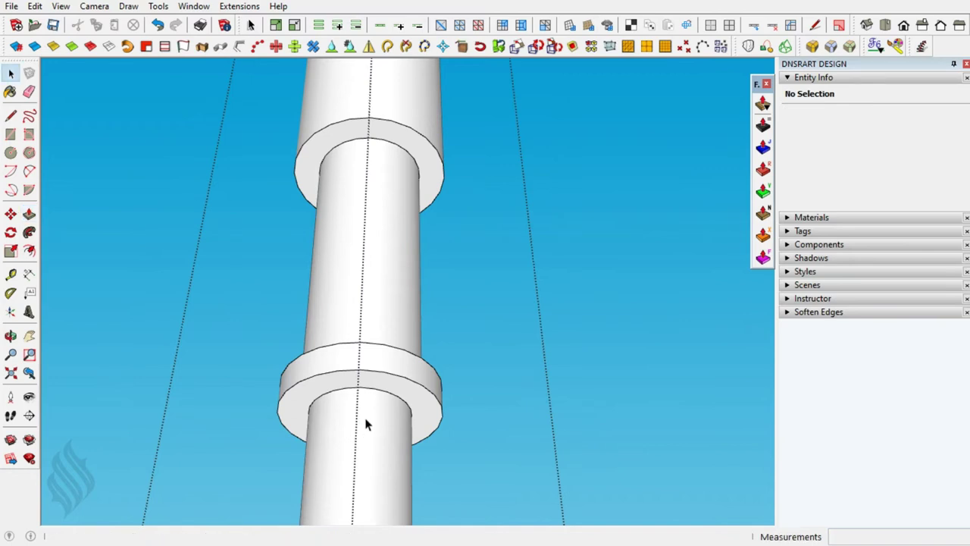
Copy the lower ring's top circle slightly down and scale it 1.10 about its centre.
left_click(389, 346)
key("m")
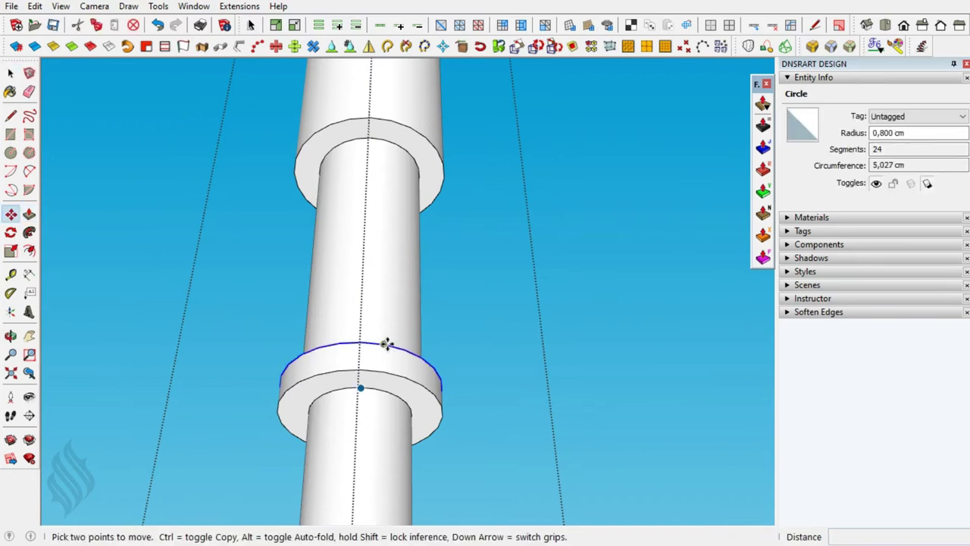
key("ctrl")
left_click(387, 345)
left_click(385, 353)
key("space")
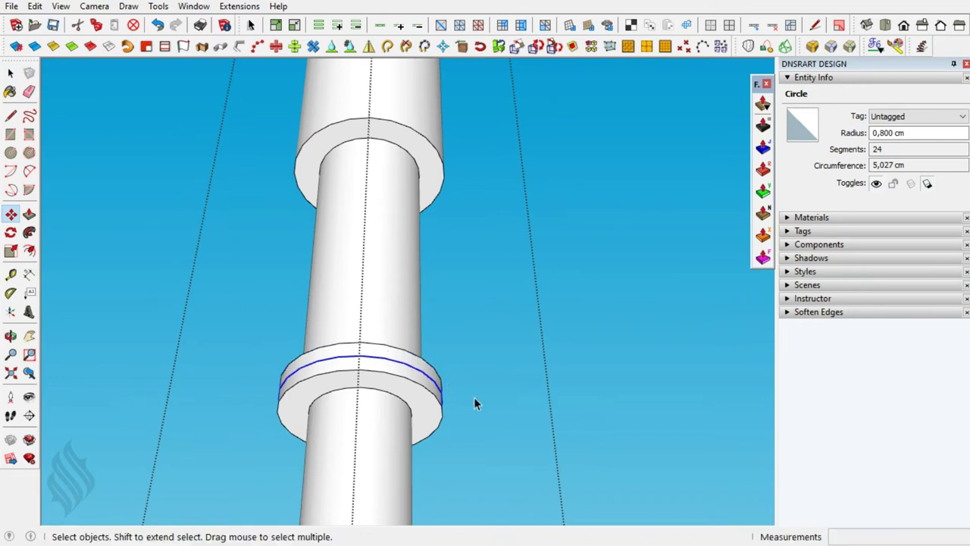
key("s")
left_click_drag(475, 404, 486, 403, "ctrl")
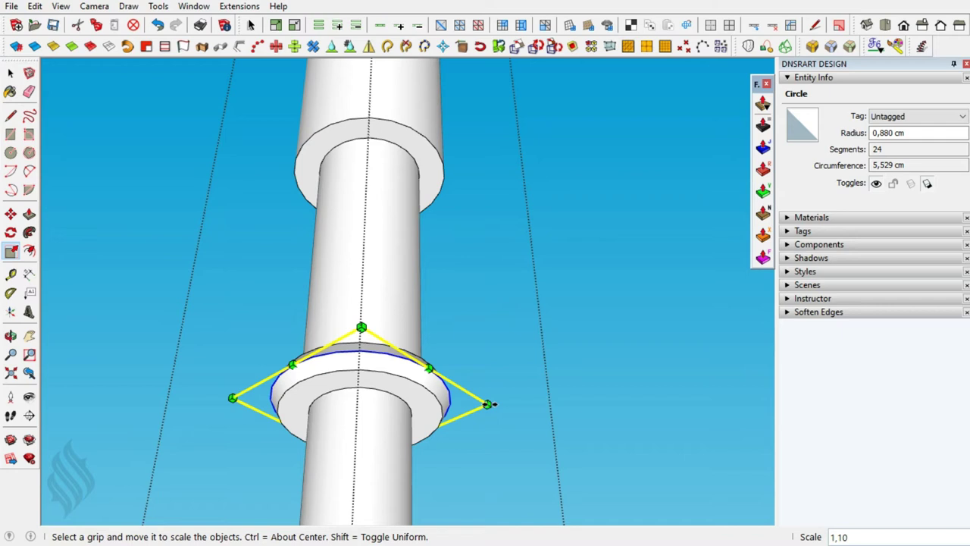
key("space")
Round off the lower ring's outer edges with RoundCorner Generate Geometry.
left_click(423, 369)
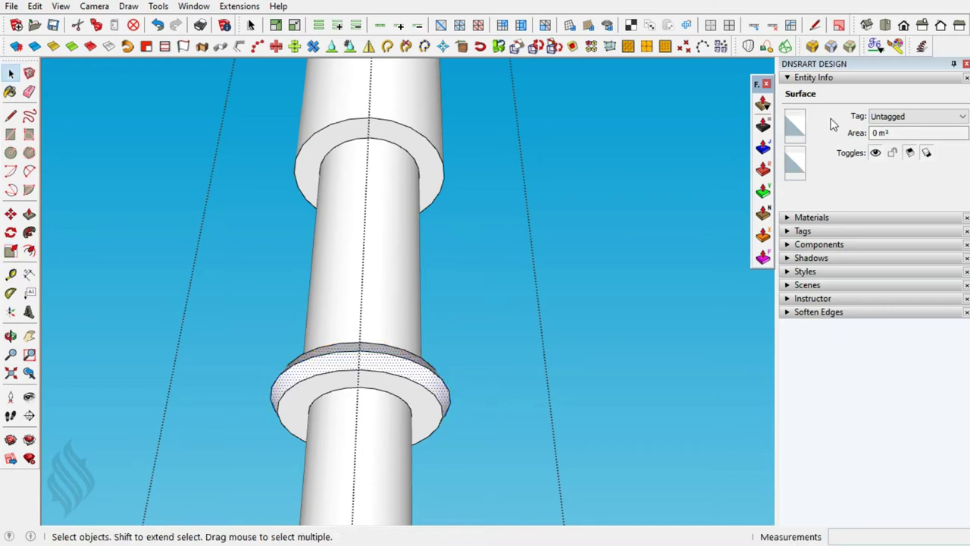
left_click(811, 47)
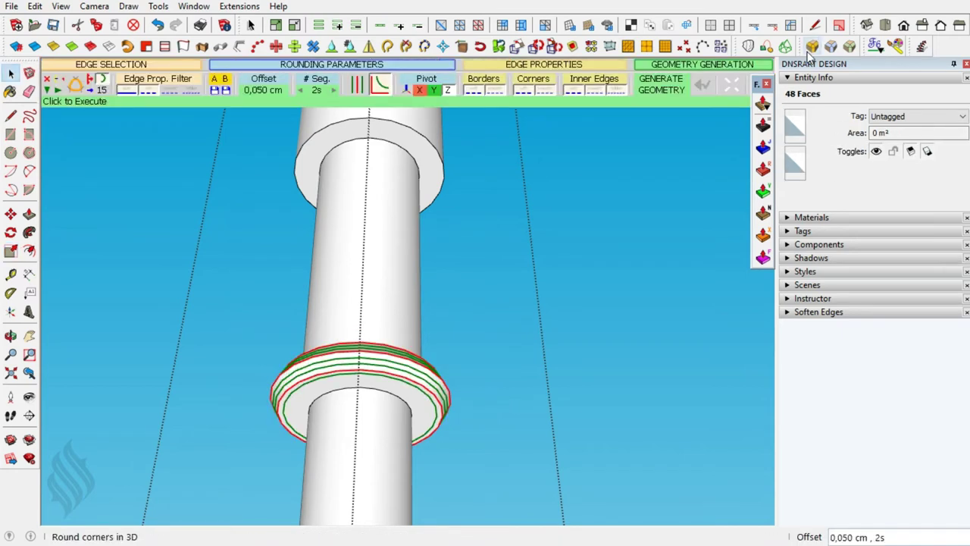
left_click(811, 45)
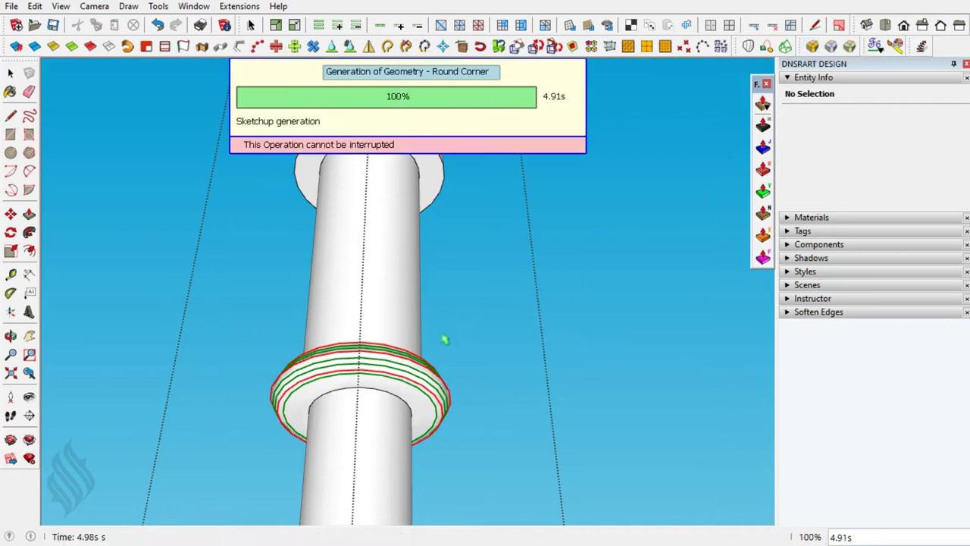
left_click(424, 142)
left_click(422, 137, "shift")
mouse_move(422, 136)
middle_mouse_down("shift")
mouse_move(401, 308)
mouse_move(372, 195)
mouse_move(385, 210)
middle_mouse_up("shift")
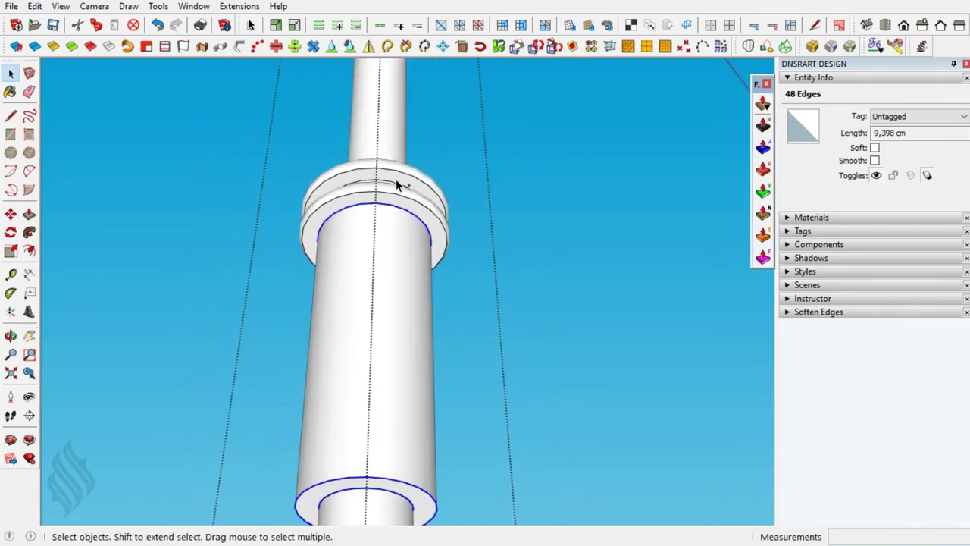
Round the ring-to-shaft joints with a 0.05 cm, single-segment RoundCorner offset.
scroll(385, 187, "up", 2)
scroll(385, 187, "up", 2)
middle_click_drag(385, 181, 392, 254)
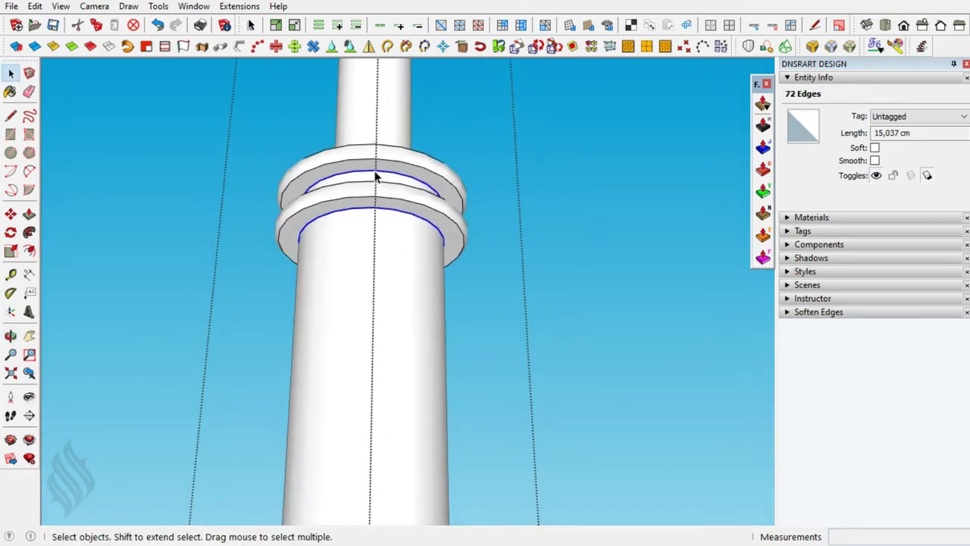
left_click(811, 49)
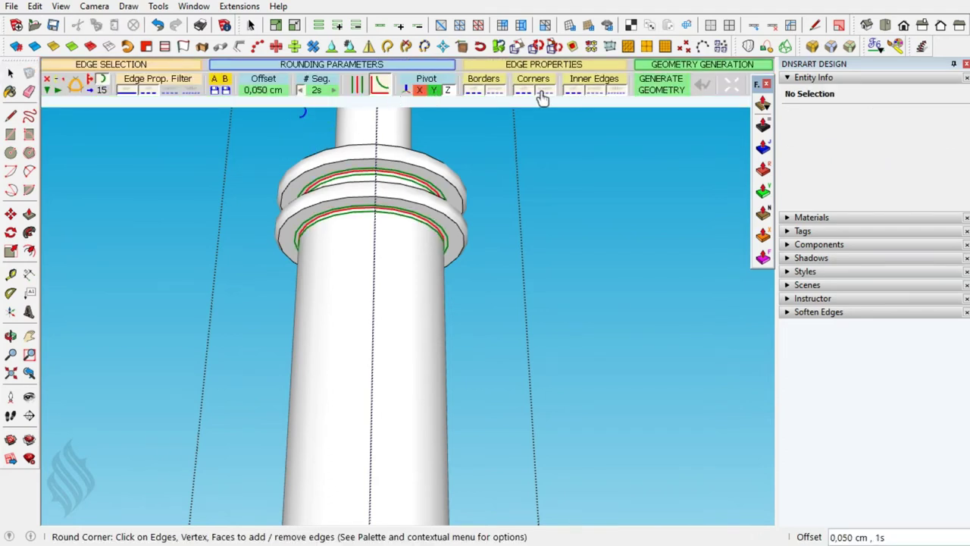
left_click(645, 85)
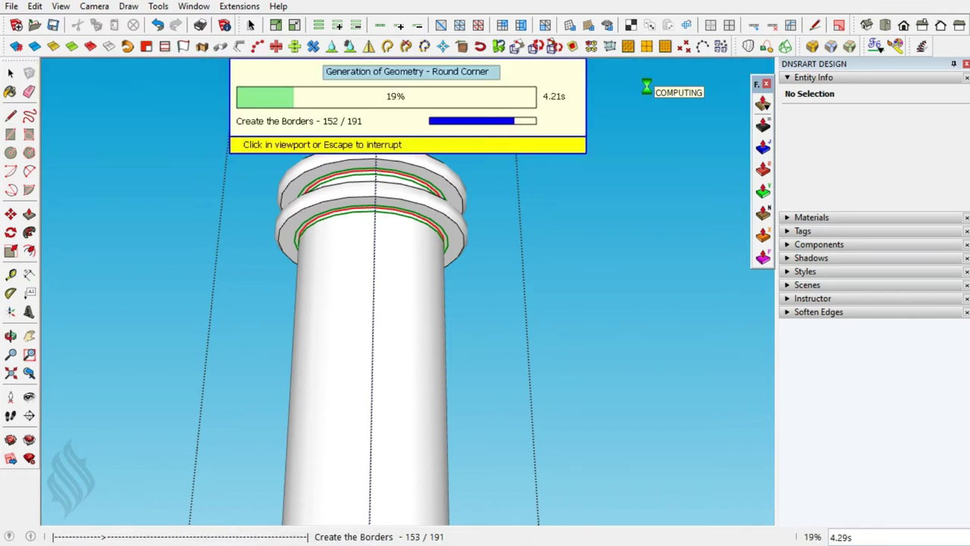
middle_click_drag(417, 199, 357, 270)
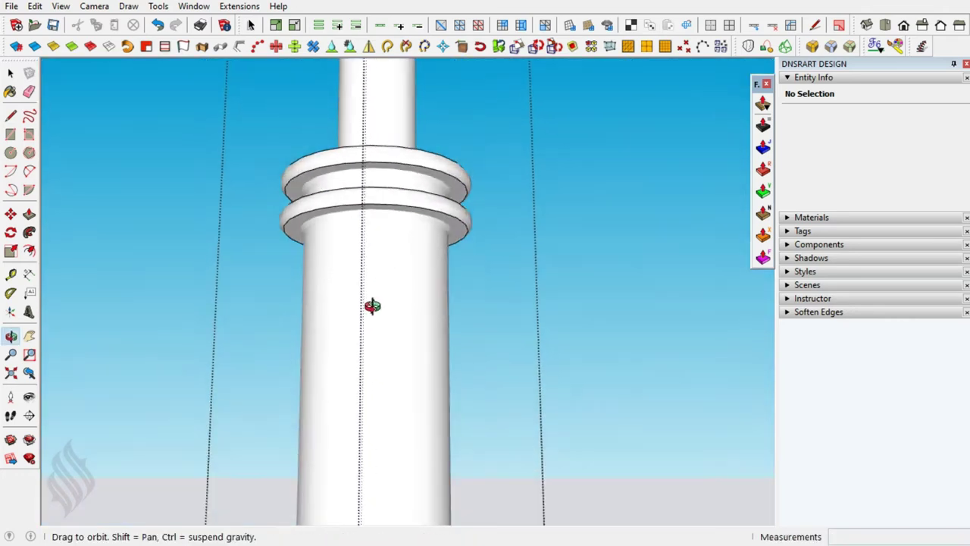
left_click_drag(357, 270, 322, 298)
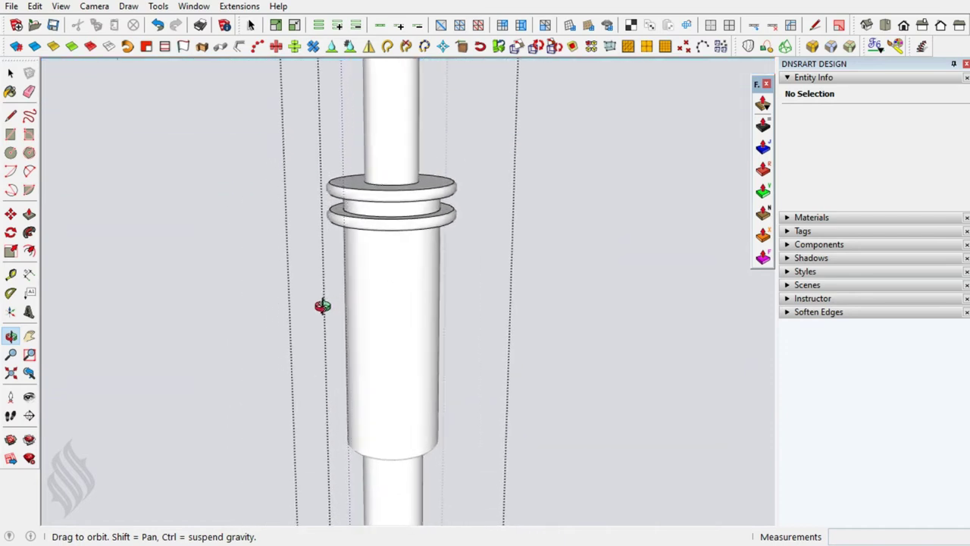
key("l")
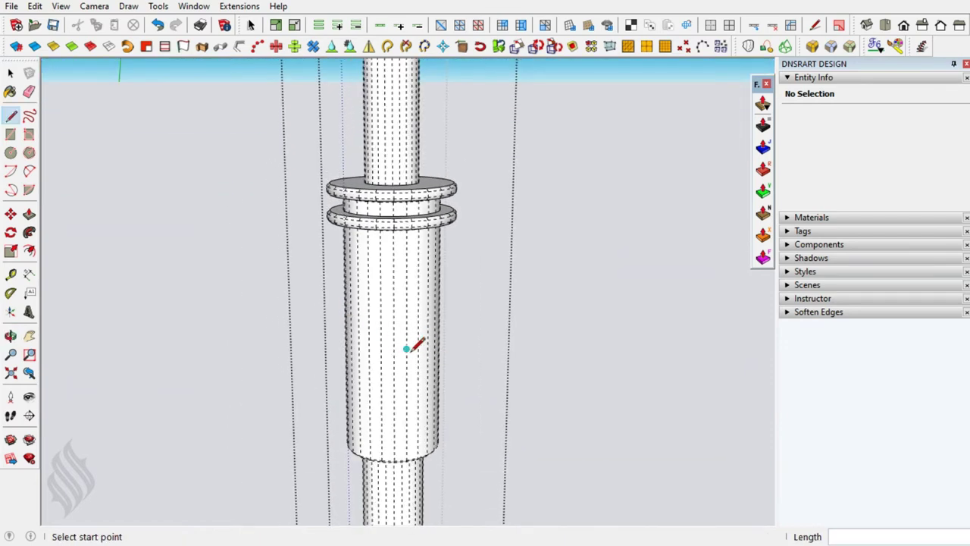
scroll(409, 345, "up", 2)
scroll(409, 344, "up", 2)
Draw a short line across the column's face.
scroll(405, 346, "up", 2)
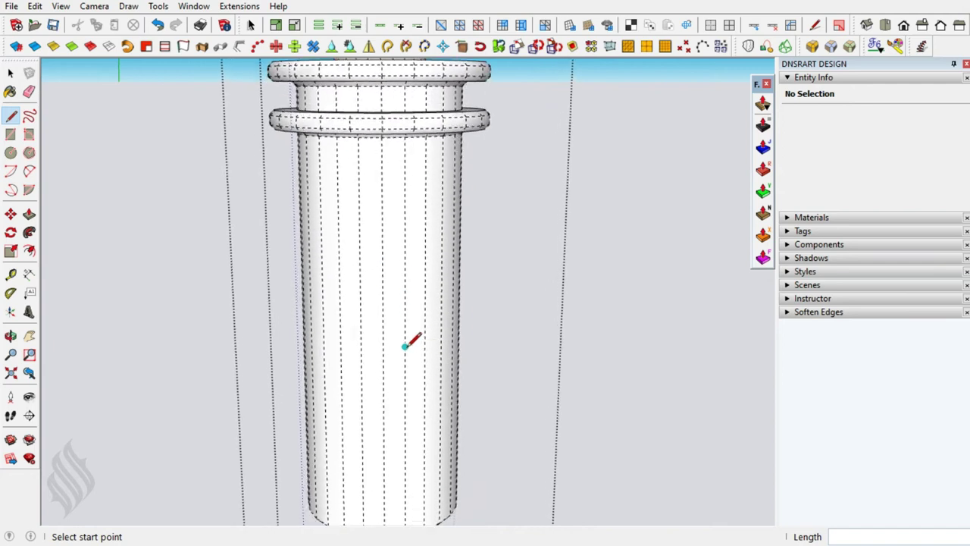
scroll(404, 346, "up", 1)
left_click(403, 344)
left_click(379, 347)
left_click(404, 345)
scroll(422, 344, "up", 1)
scroll(421, 345, "up", 2)
scroll(421, 345, "up", 2)
scroll(422, 347, "up", 1)
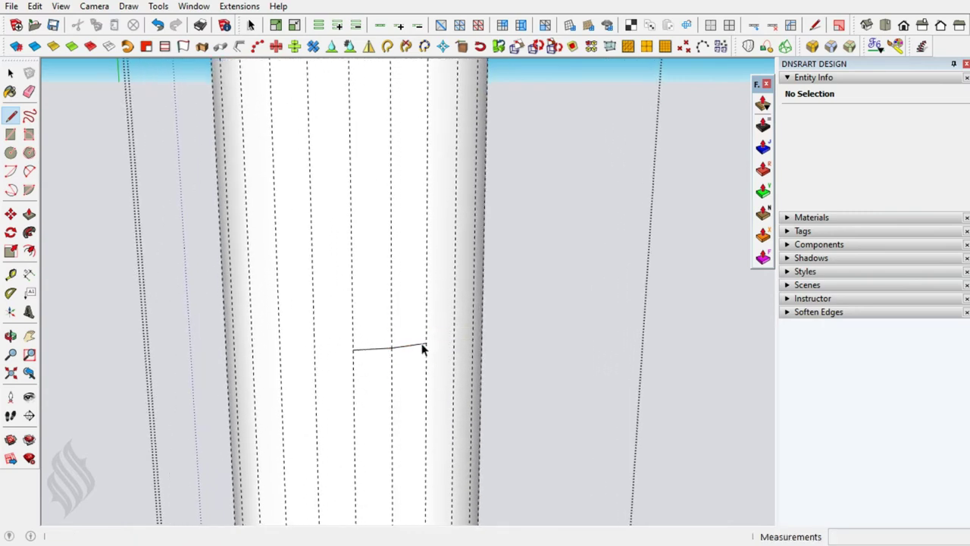
Copy the short line upward a distance of 5 above the original.
key("space")
left_click(399, 347)
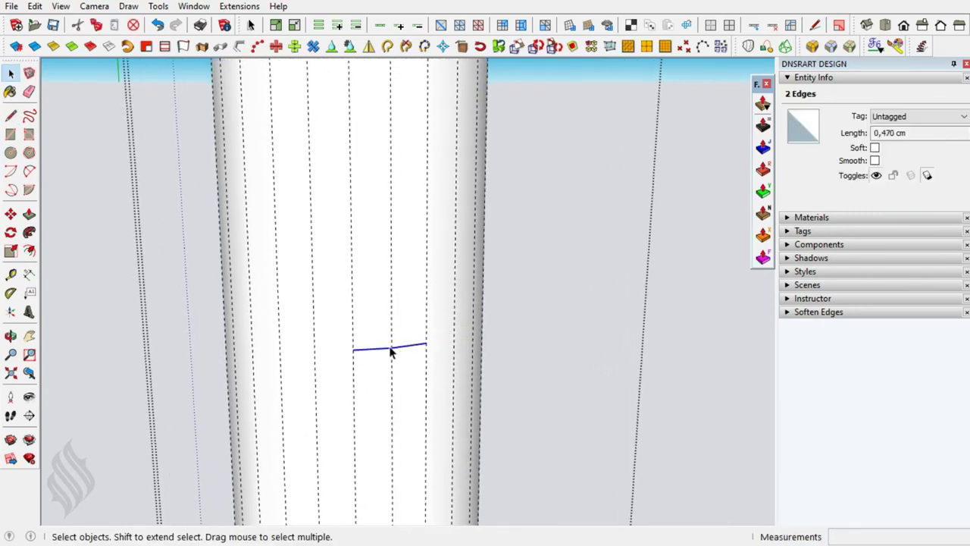
key("m")
key("ctrl")
left_click(390, 349)
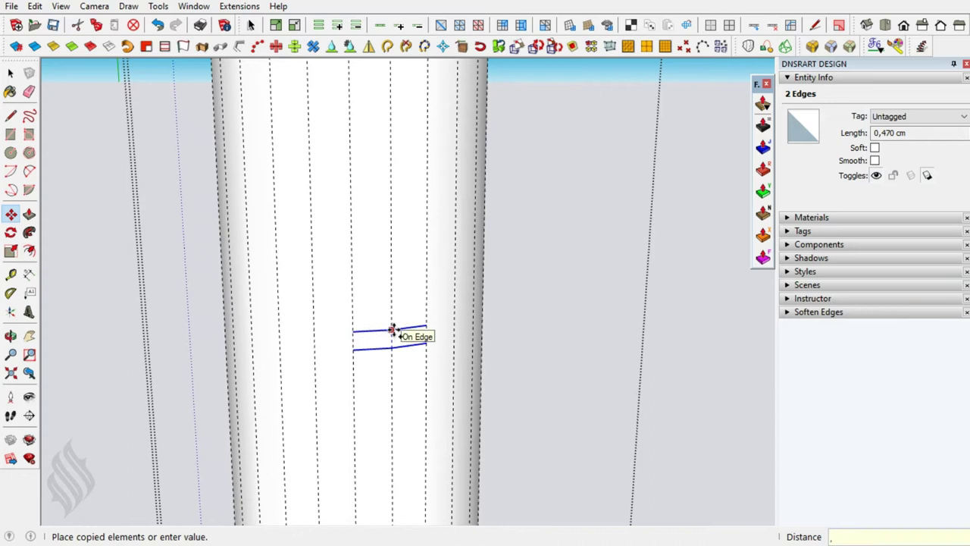
type("5")
key("Return")
key("space")
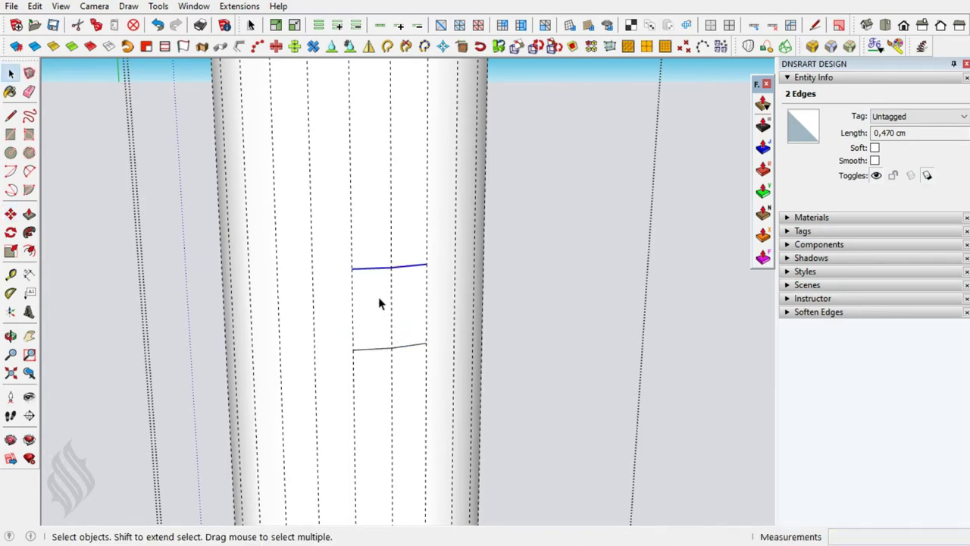
Copy the face between the two lines 0.5 cm directly below.
left_click(403, 304)
key("m")
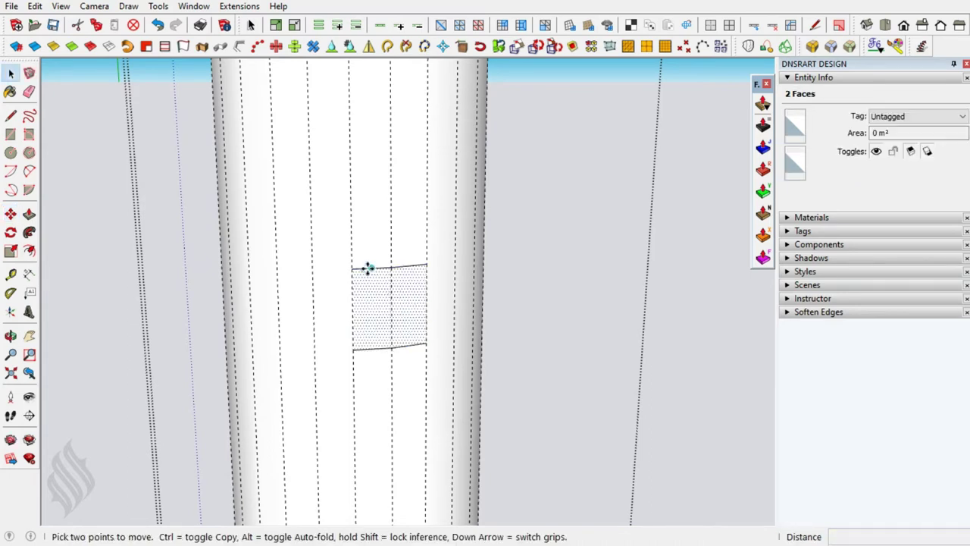
key("ctrl")
left_click(355, 268)
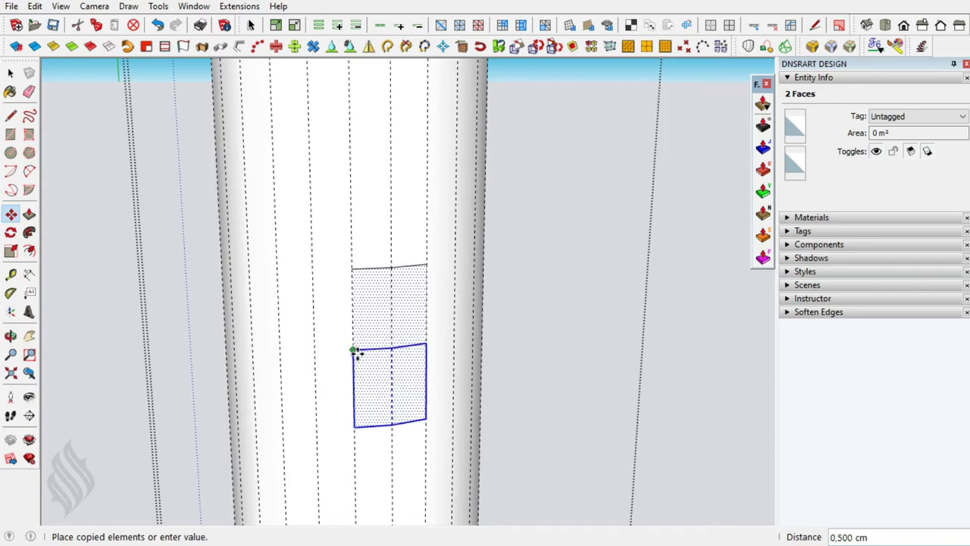
left_click(355, 351)
Erase the edge between the two faces and select the patch's side and top edges.
key("space")
key("e")
left_click(399, 342)
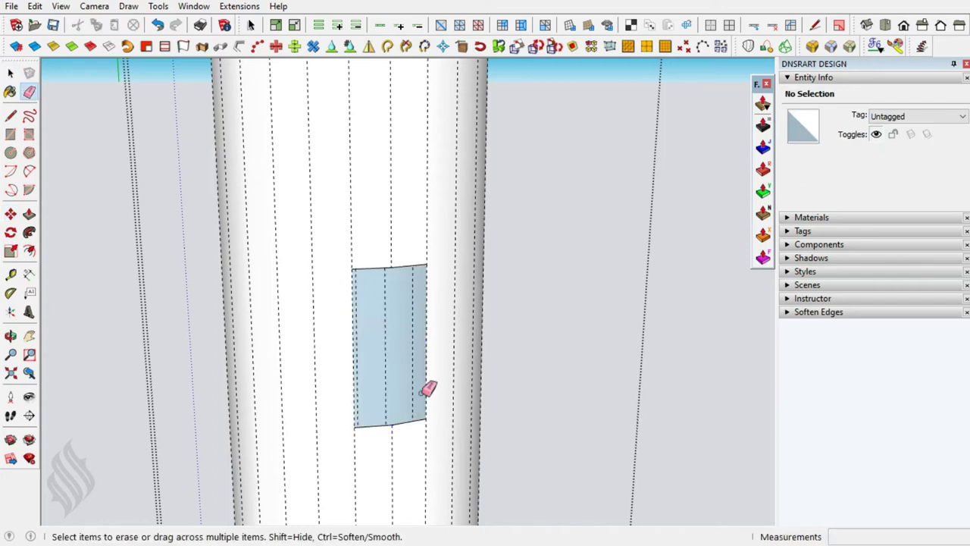
key("space")
left_click(352, 402)
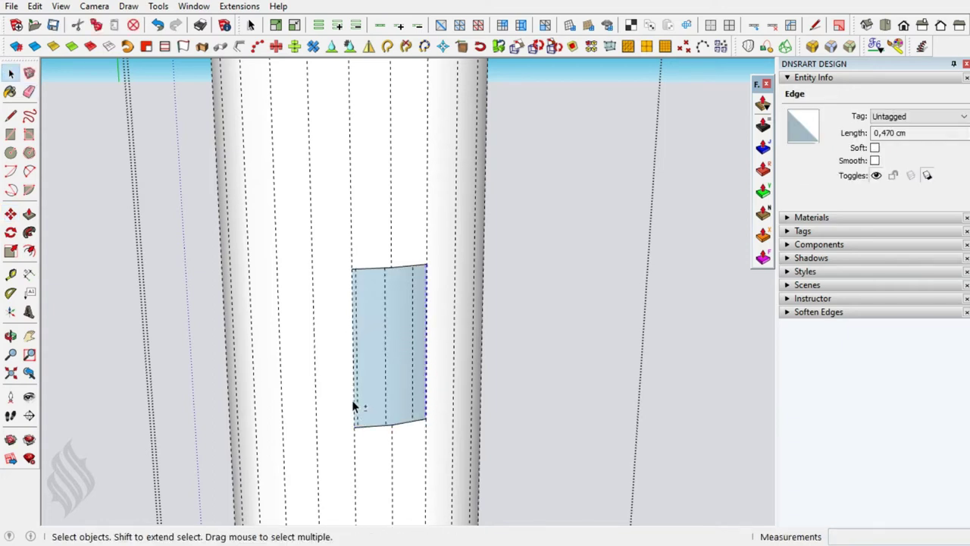
left_click(90, 47)
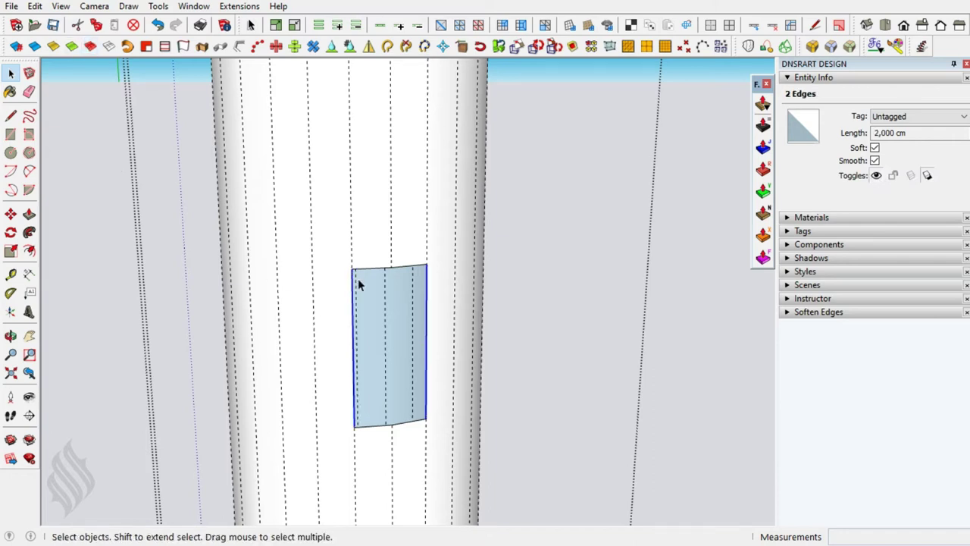
left_click(417, 265, "shift")
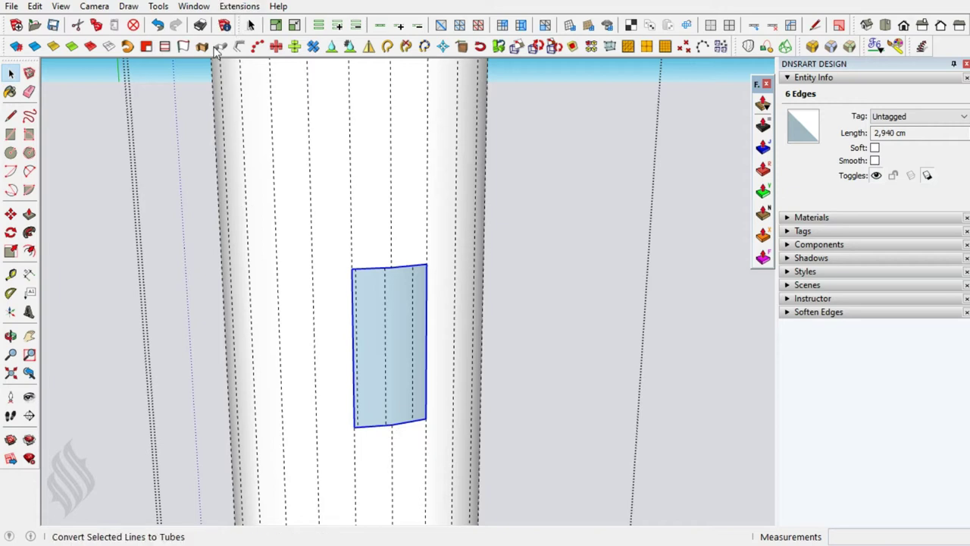
Extrude the panel outline edges 0.45 cm by vector and orbit to inspect the slot.
left_click(183, 47)
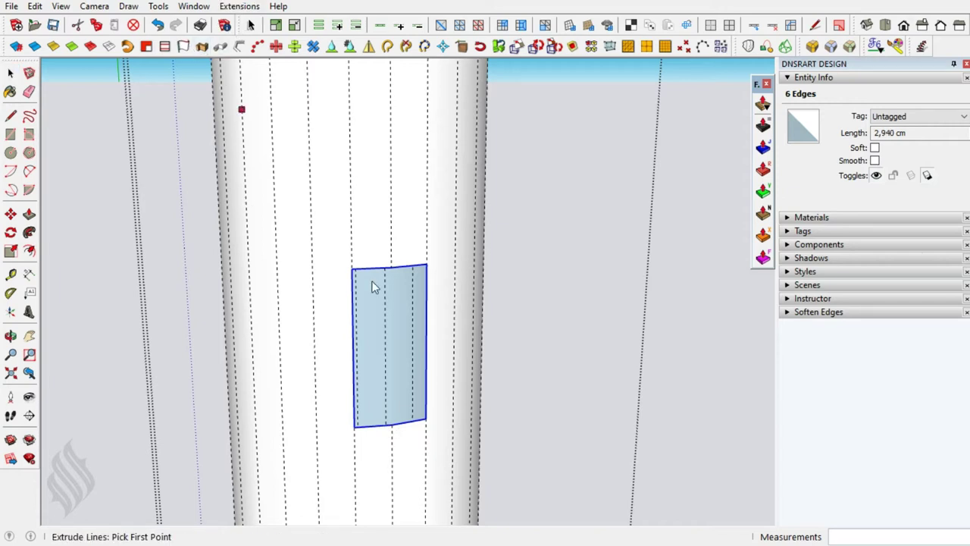
left_click(399, 408)
key("space")
key("e")
mouse_move(441, 404)
middle_mouse_down()
mouse_move(379, 244)
mouse_move(392, 275)
mouse_move(399, 269)
middle_mouse_up()
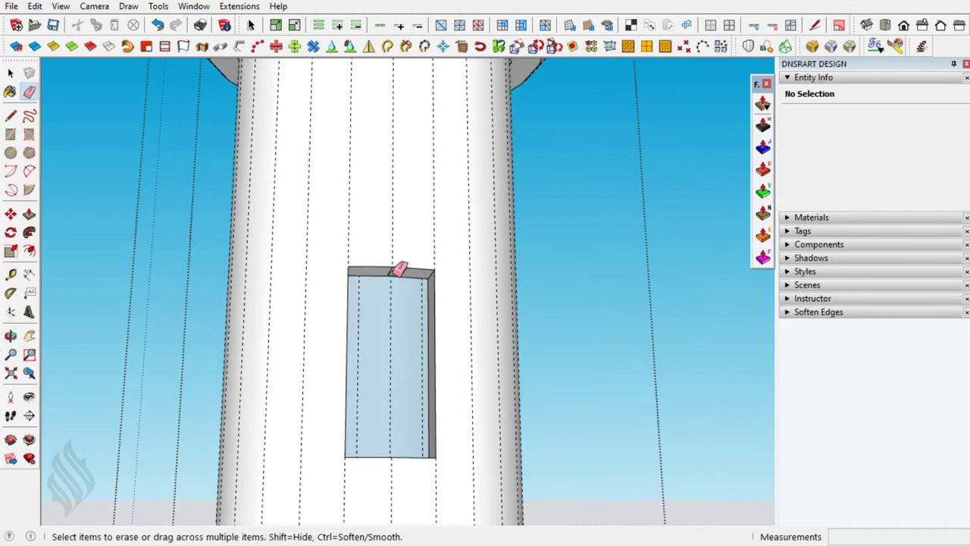
mouse_move(471, 264)
middle_mouse_down()
mouse_move(426, 335)
mouse_move(411, 427)
mouse_move(422, 417)
mouse_move(340, 402)
middle_mouse_up()
Draw a helper line across the panel's bottom corners, then erase it.
key("l")
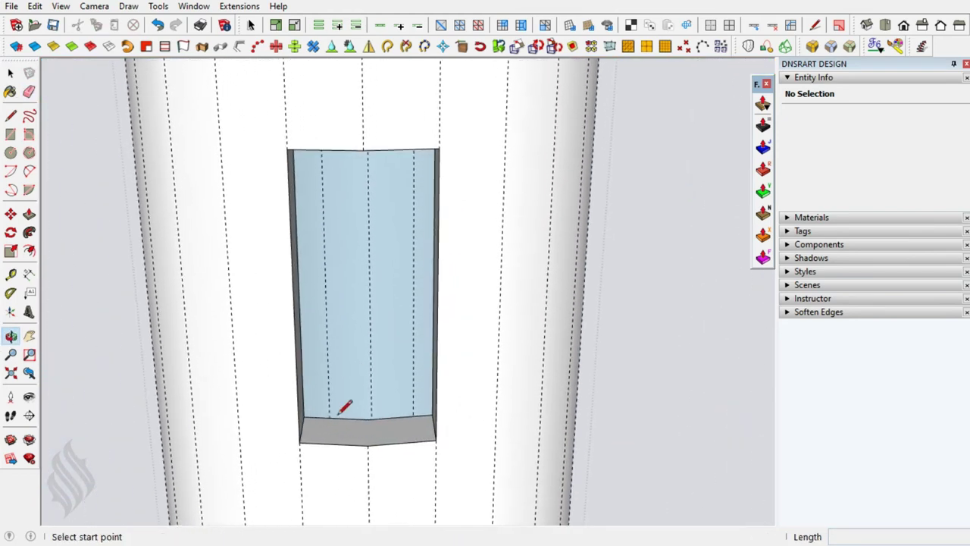
left_click(303, 416)
left_click(432, 415)
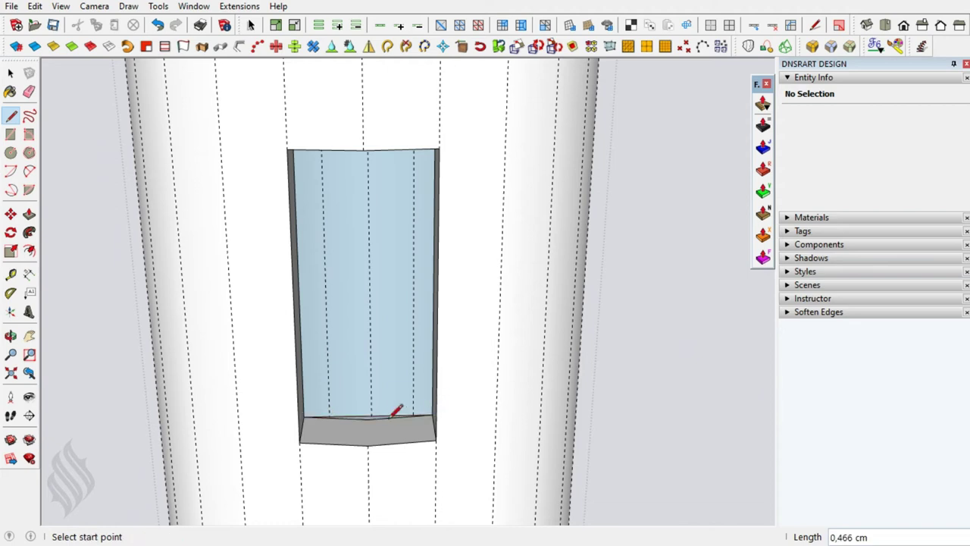
key("e")
left_click_drag(370, 420, 391, 433)
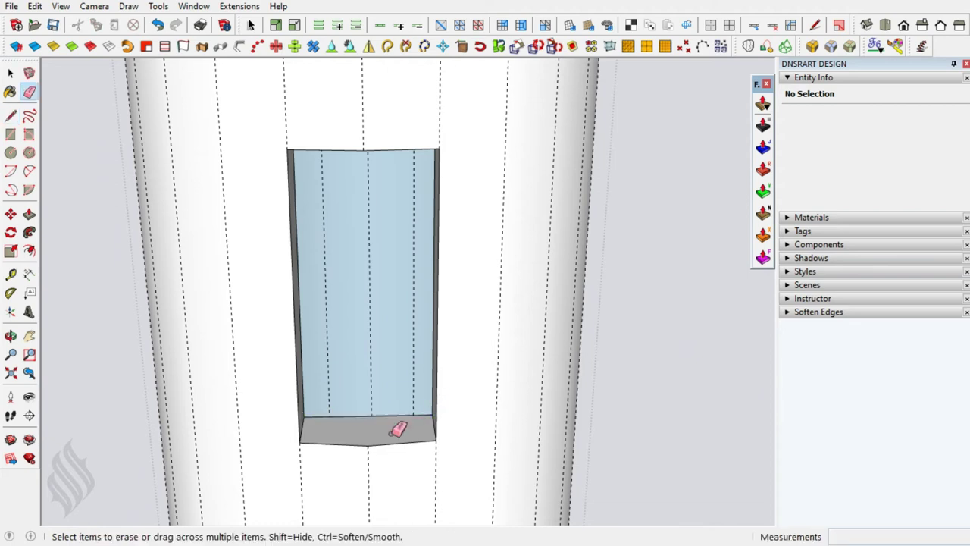
middle_click_drag(403, 432, 401, 227)
Delete the panel's blue face and the helper line across its top.
key("space")
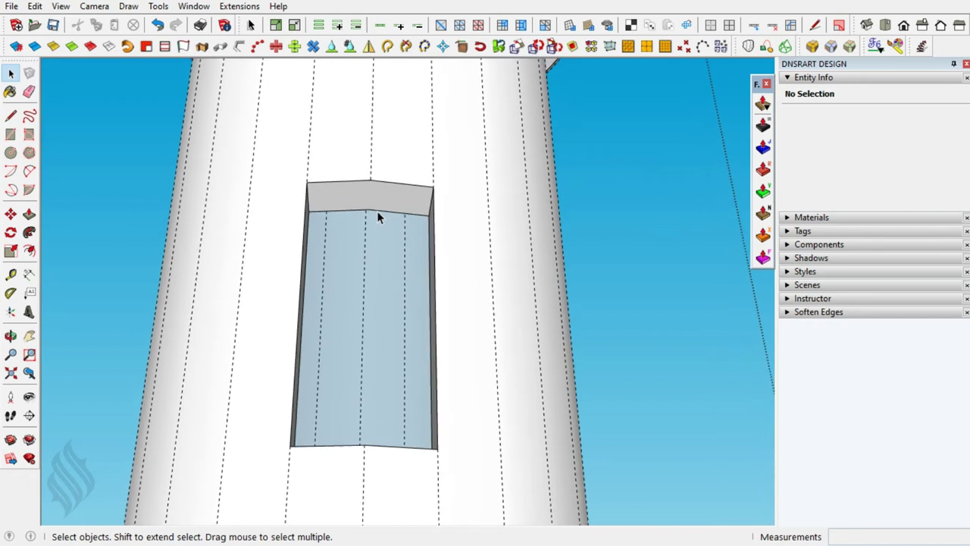
scroll(379, 214, "up", 2)
key("l")
left_click(285, 206)
left_click(447, 211)
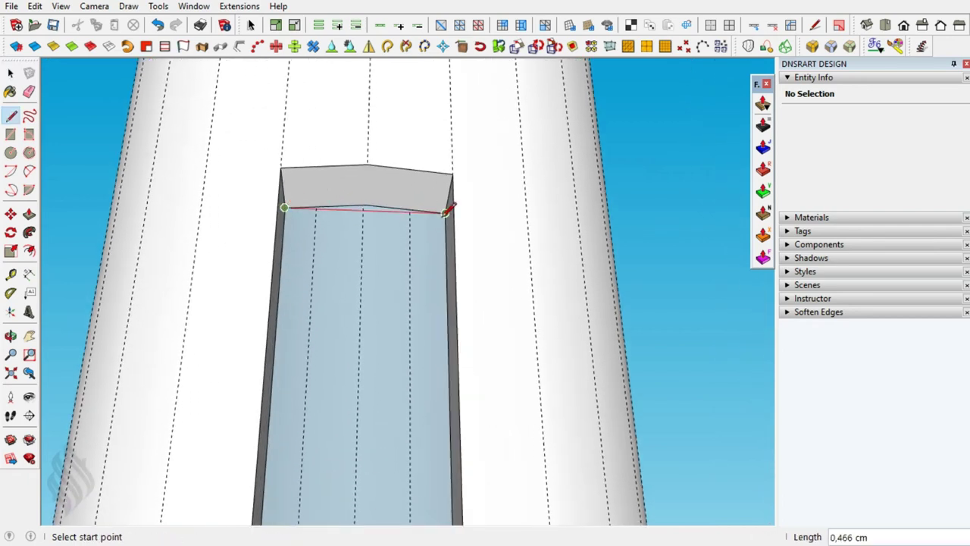
key("e")
left_click(371, 209)
left_click_drag(370, 210, 368, 203)
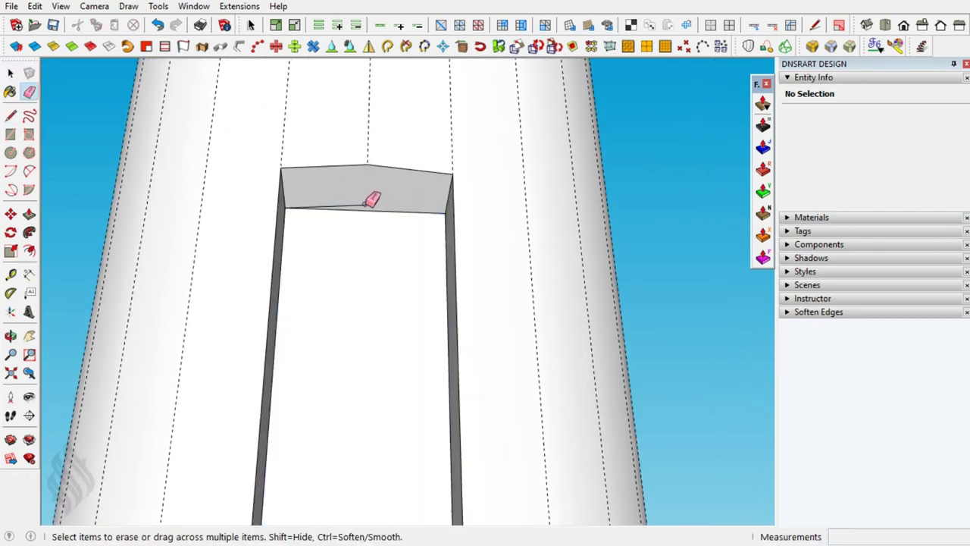
Copy the frame's top inner edge 0.5 cm lower.
key("space")
left_click(385, 212)
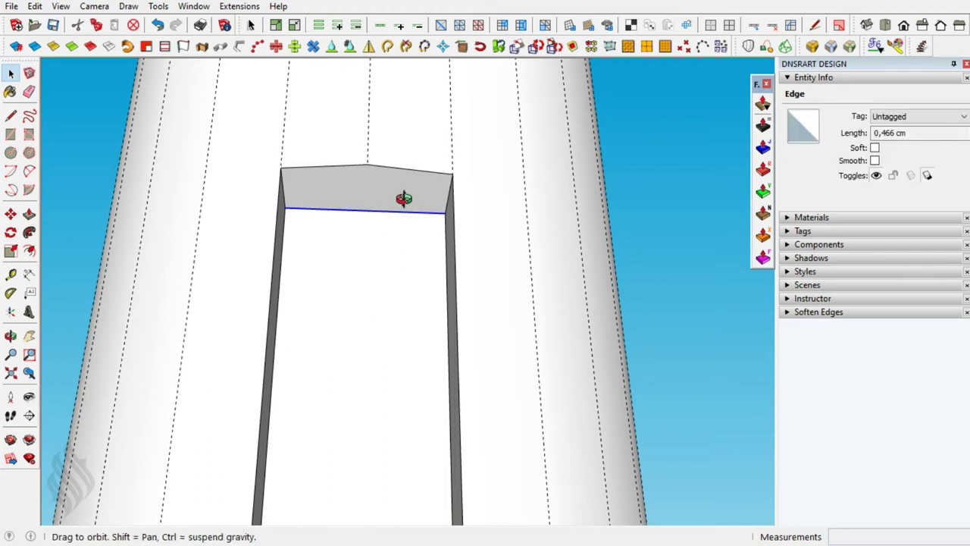
middle_click_drag(403, 198, 400, 226)
key("m")
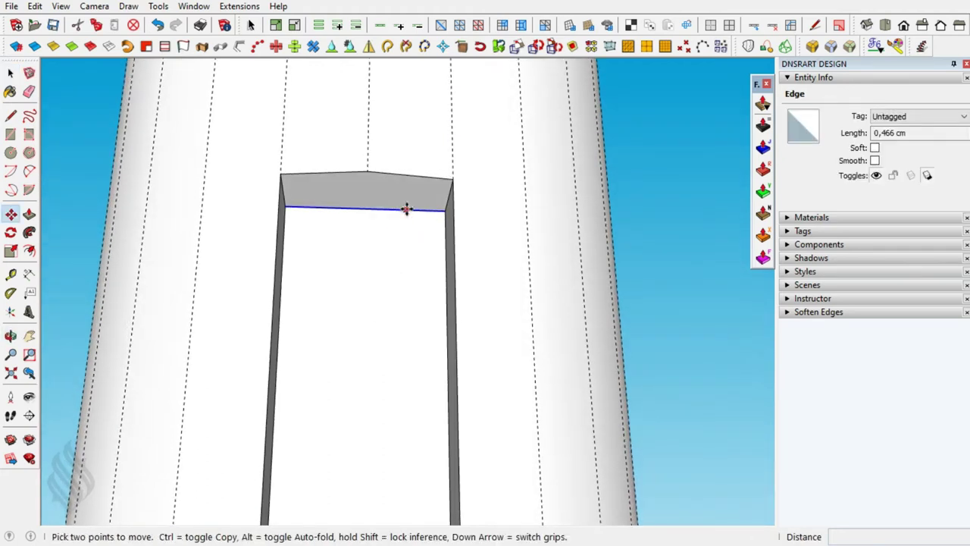
key("ctrl")
left_click(406, 209)
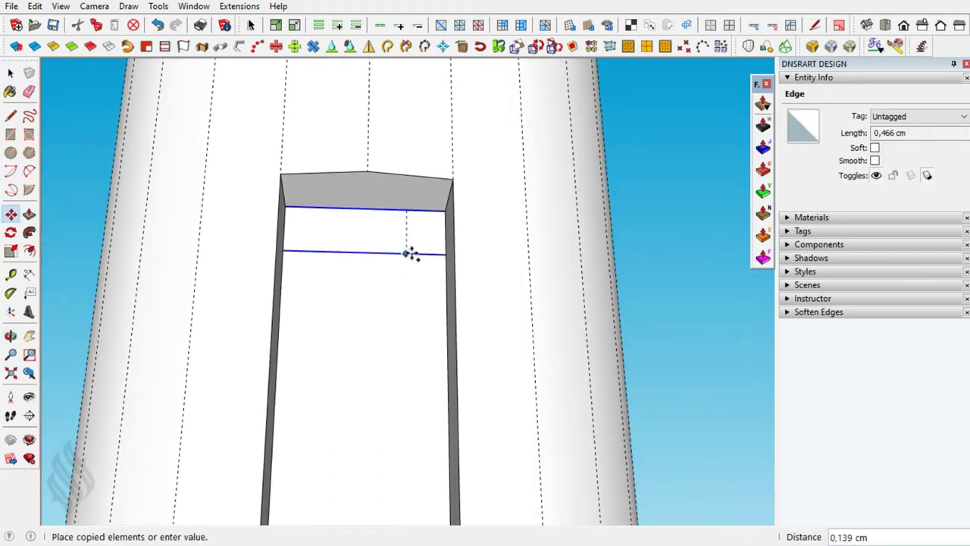
left_click(411, 253)
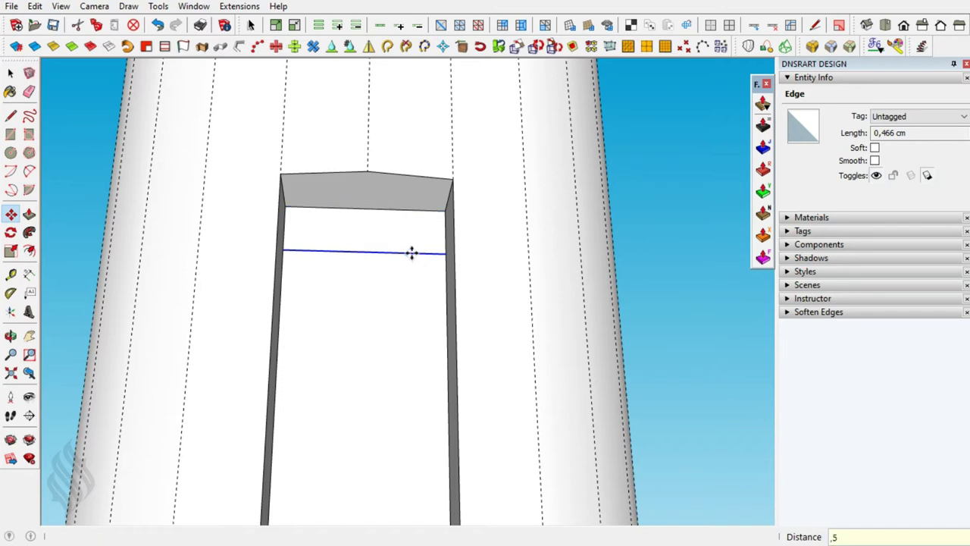
key("Return")
key("space")
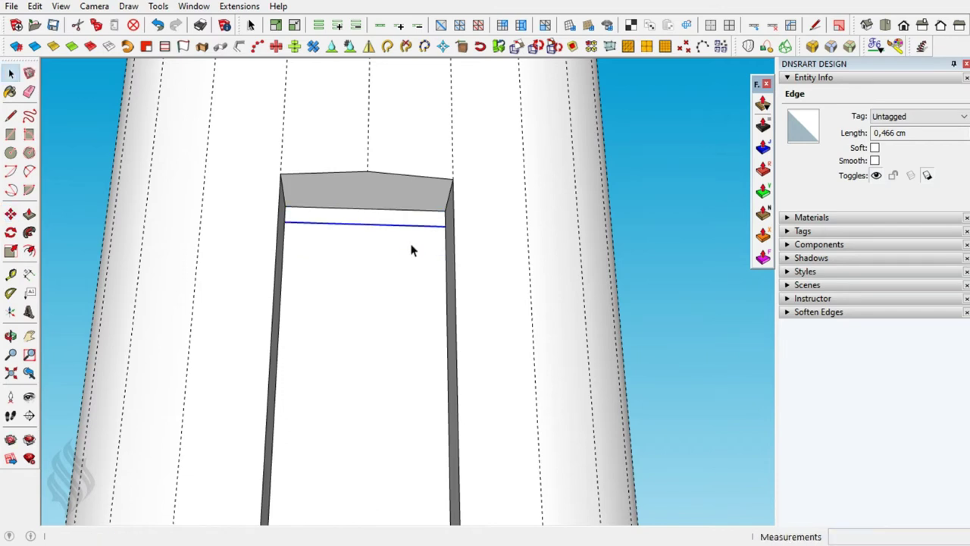
Divide the copied edge into 3 segments and delete the two outer ones.
right_click(412, 231)
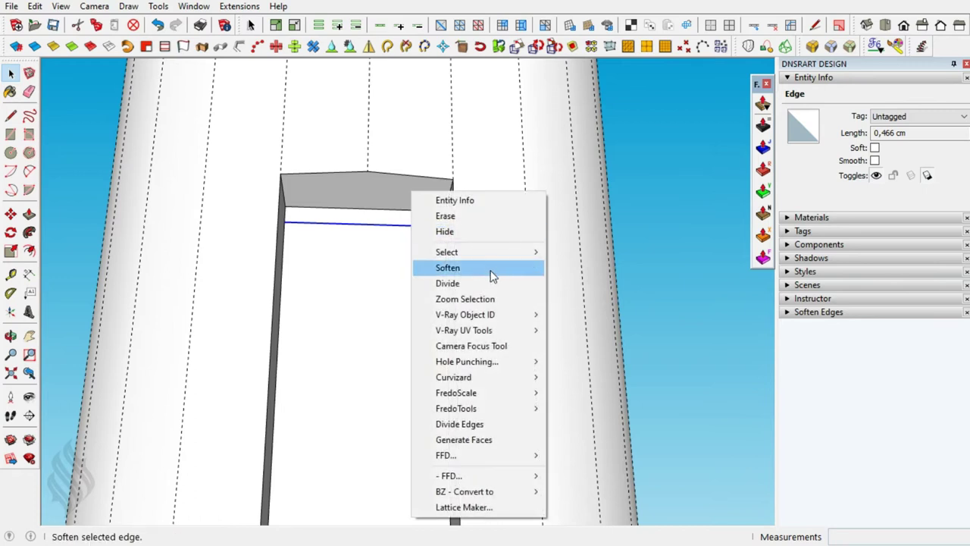
left_click(491, 283)
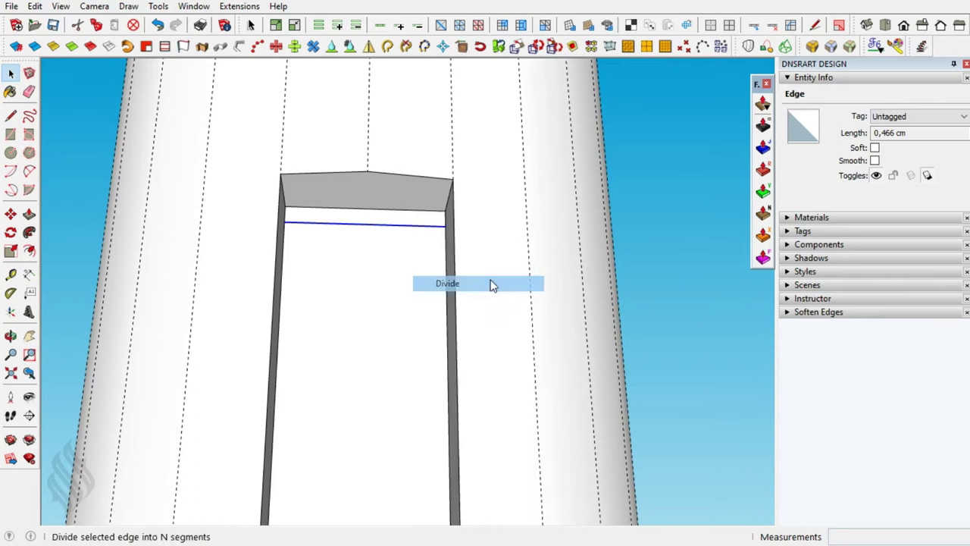
left_click(383, 238)
left_click(322, 223)
left_click(324, 225, "shift")
key("Delete")
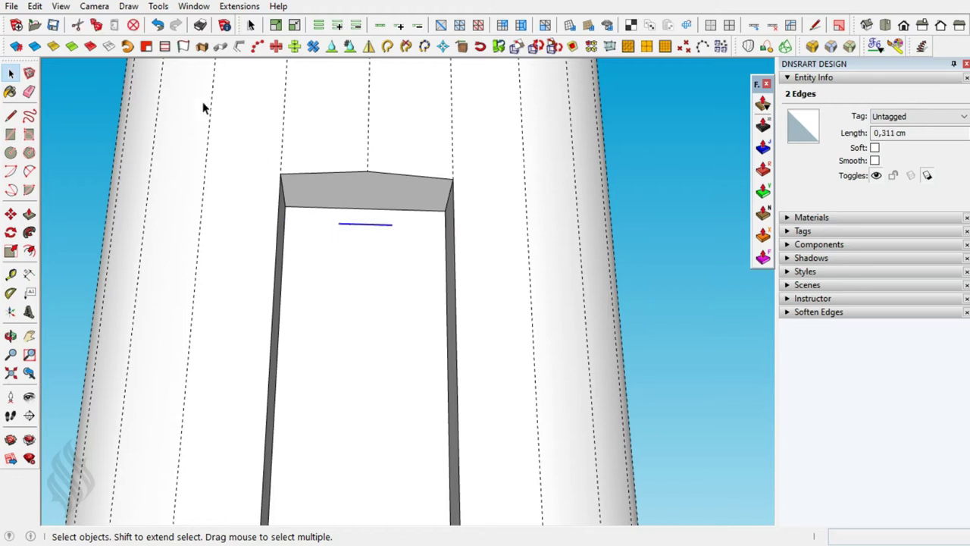
Extrude the middle segment far downward by vector into a narrow strip.
left_click(184, 46)
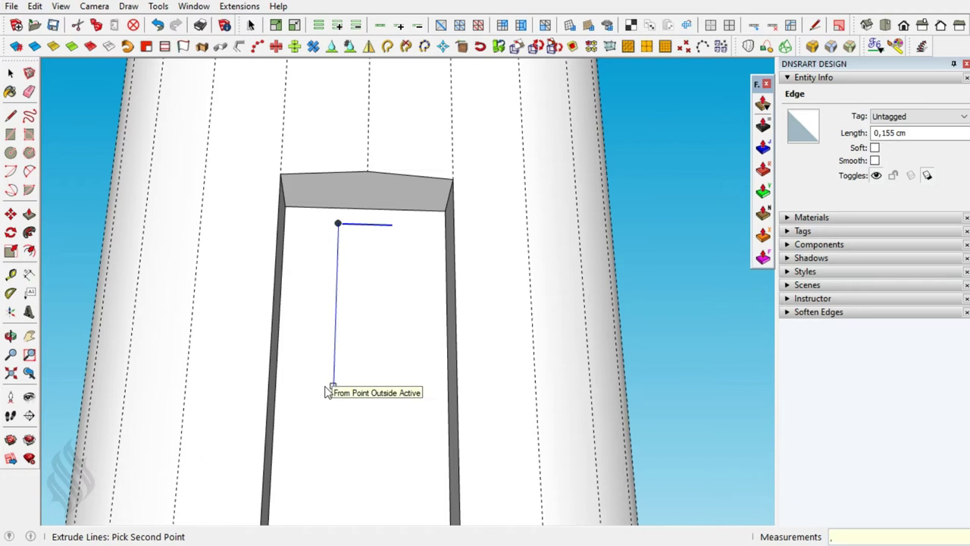
left_click(327, 391)
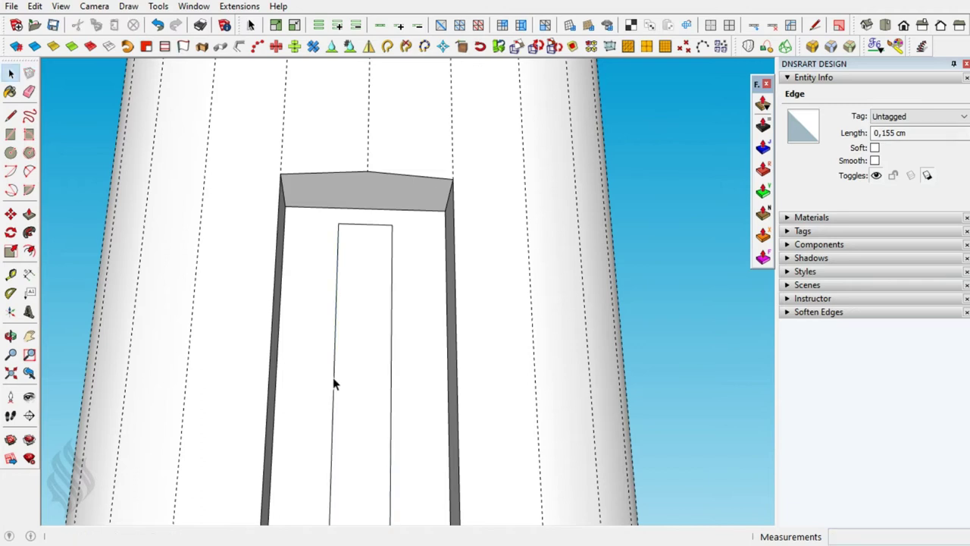
key("space")
Make the narrow strip a group and open it for editing.
double_click(364, 315)
right_click(364, 315)
left_click(444, 173)
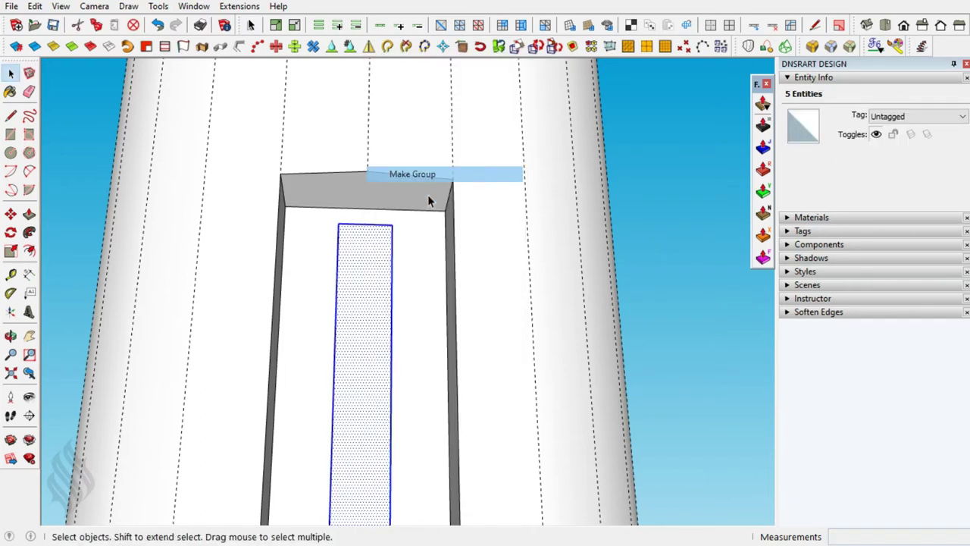
double_click(372, 276)
mouse_move(368, 275)
middle_mouse_down()
mouse_move(437, 375)
mouse_move(558, 487)
mouse_move(454, 404)
middle_mouse_up()
Draw lines along the blue axis from the strip's top and bottom corners.
key("l")
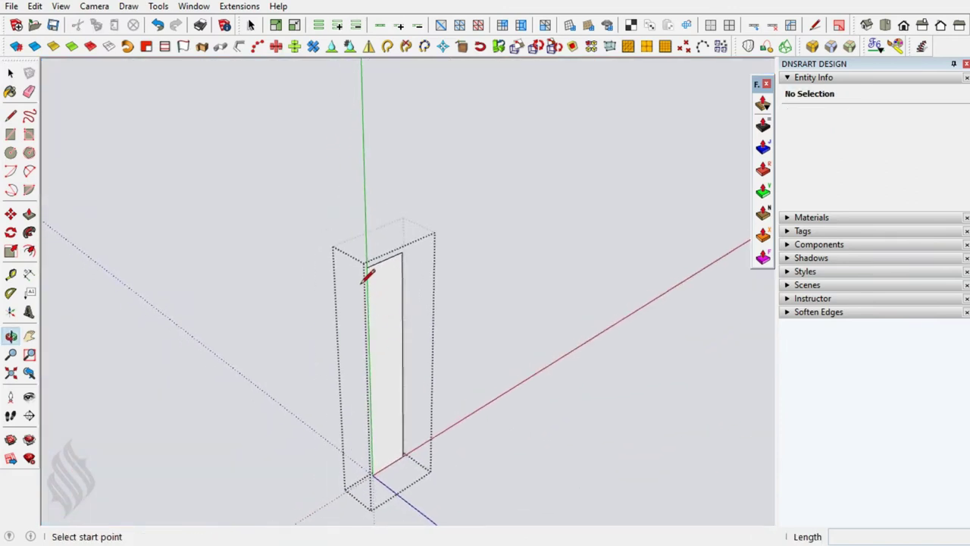
left_click(367, 266)
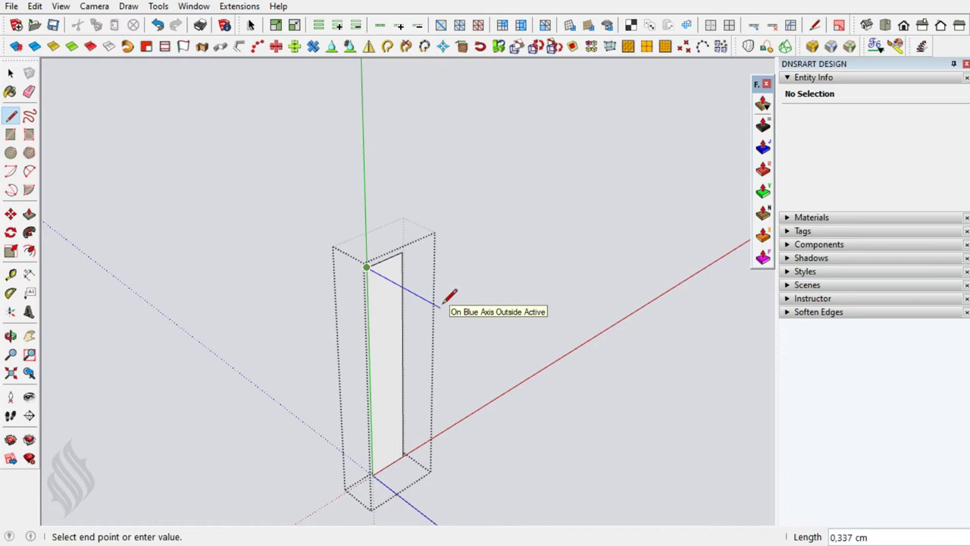
key("Return")
key("Escape")
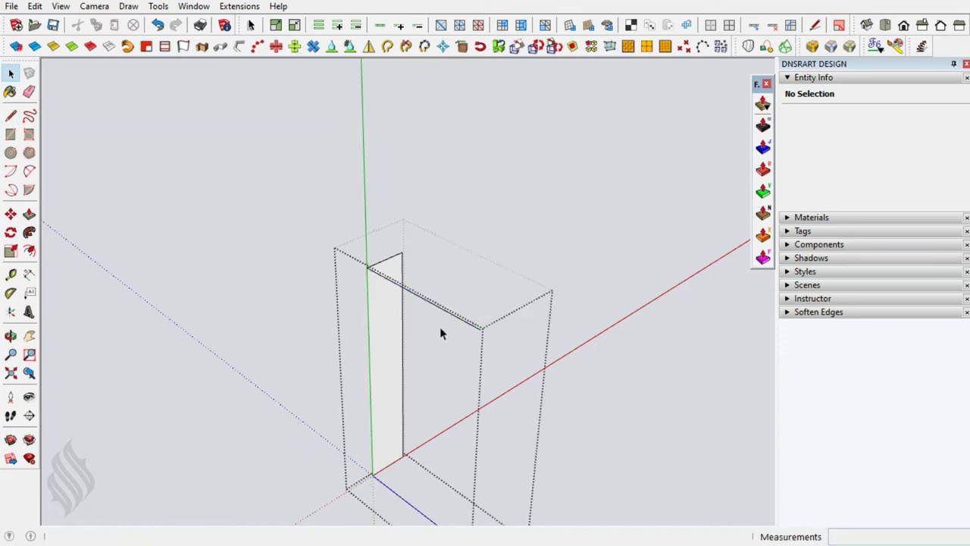
left_click(373, 475)
type(",15")
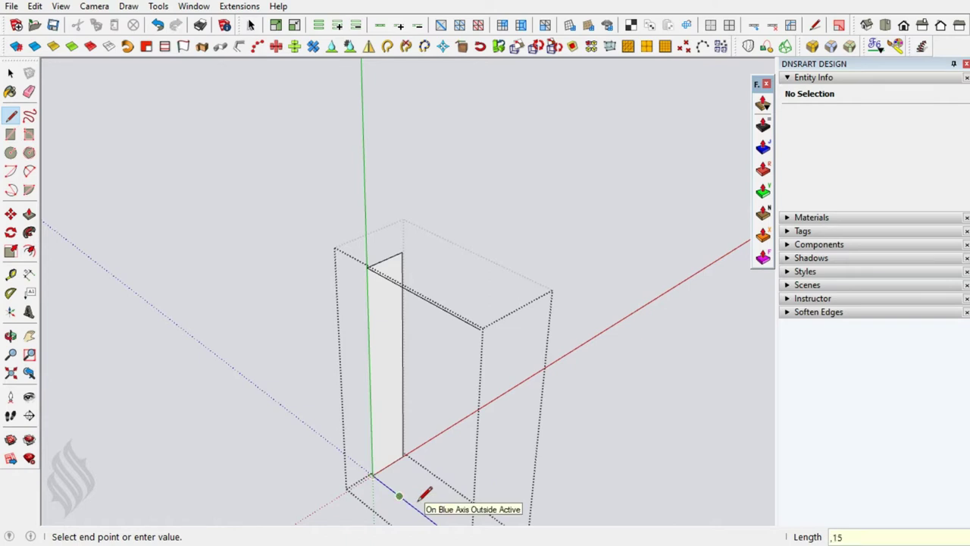
Close the profile with 3-segment two-point arcs forming a curved, rounded edge.
key("a")
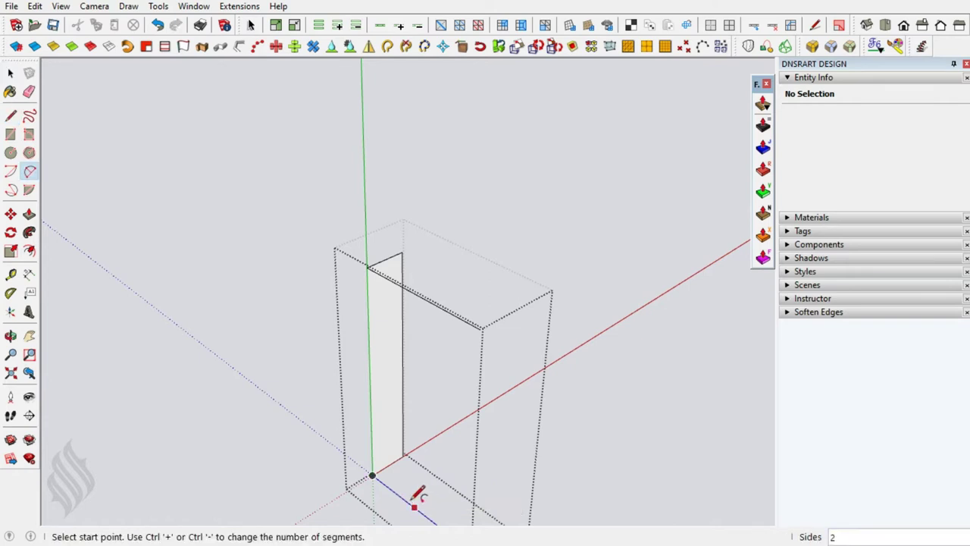
left_click(399, 495)
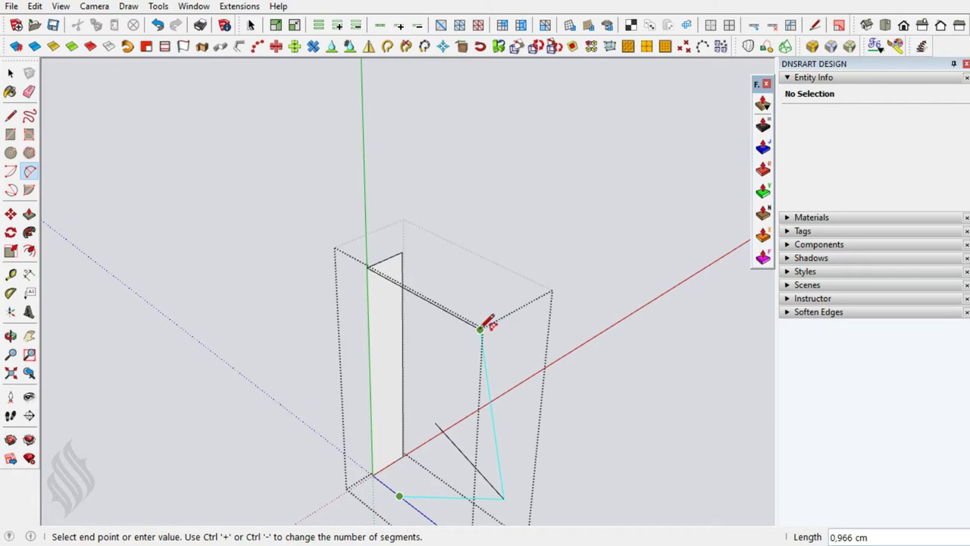
left_click(479, 329)
left_click(492, 442)
type(",1")
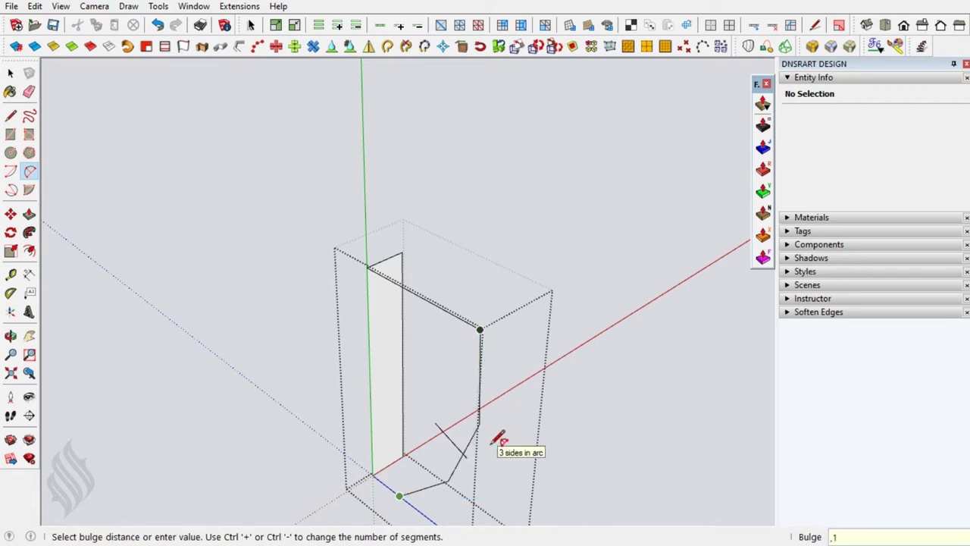
left_click(496, 442)
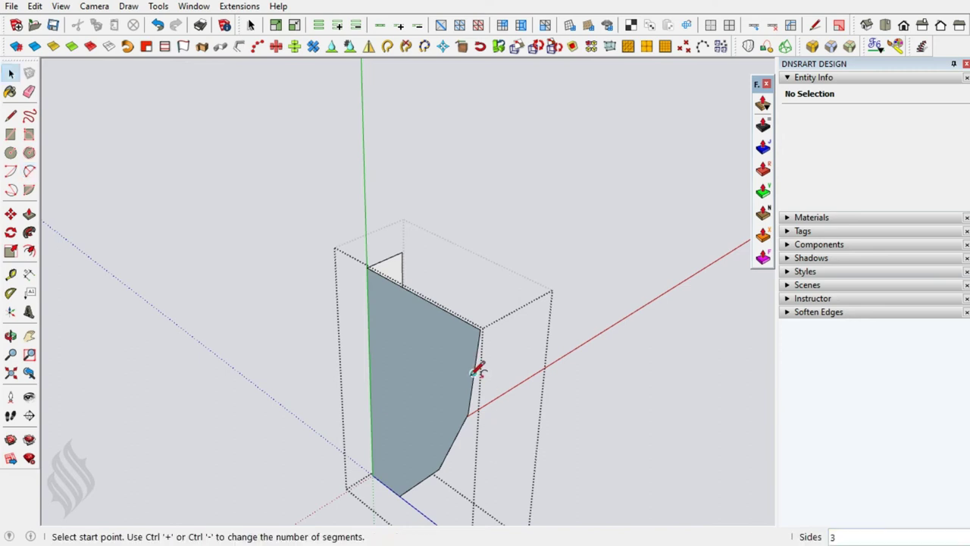
left_click(457, 313)
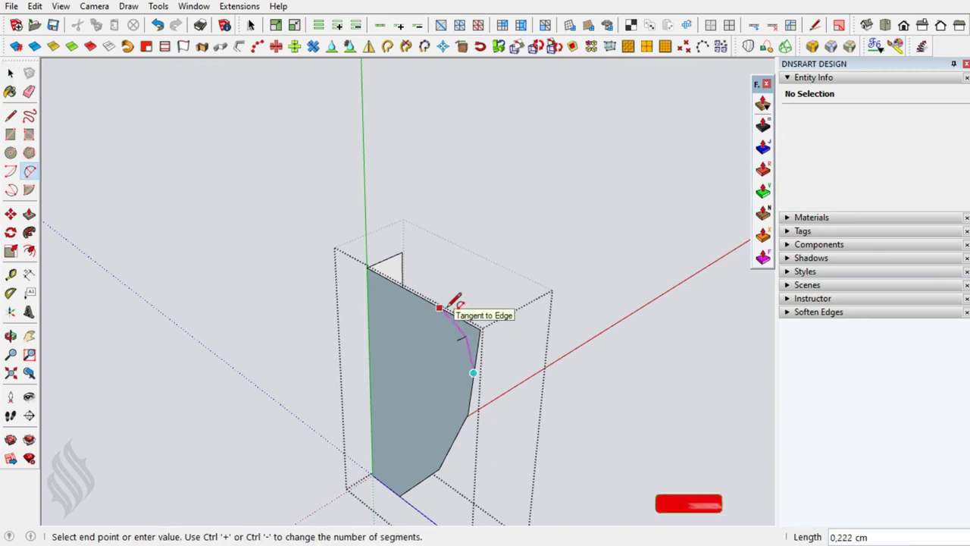
double_click(440, 306)
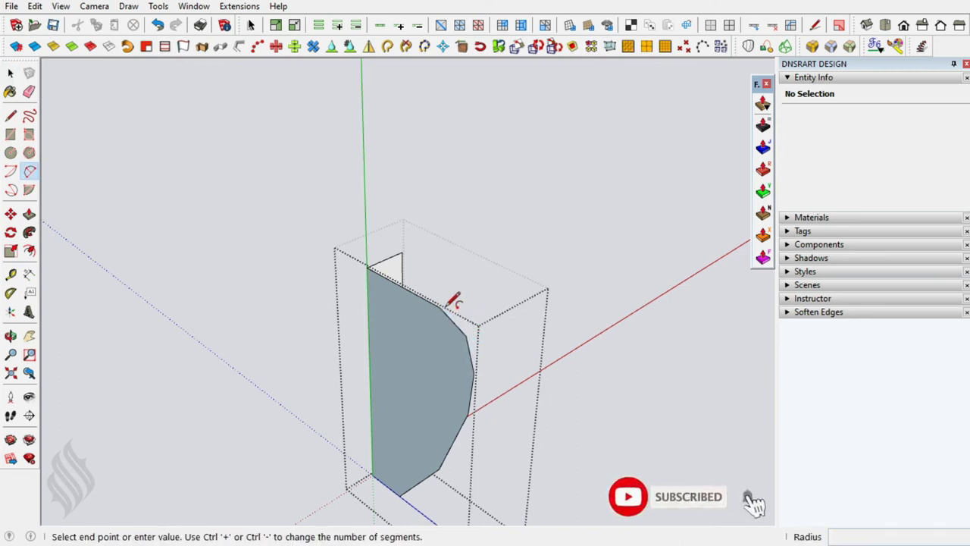
Start pulling the curved profile face out into a solid.
key("space")
left_click(392, 296)
key("p")
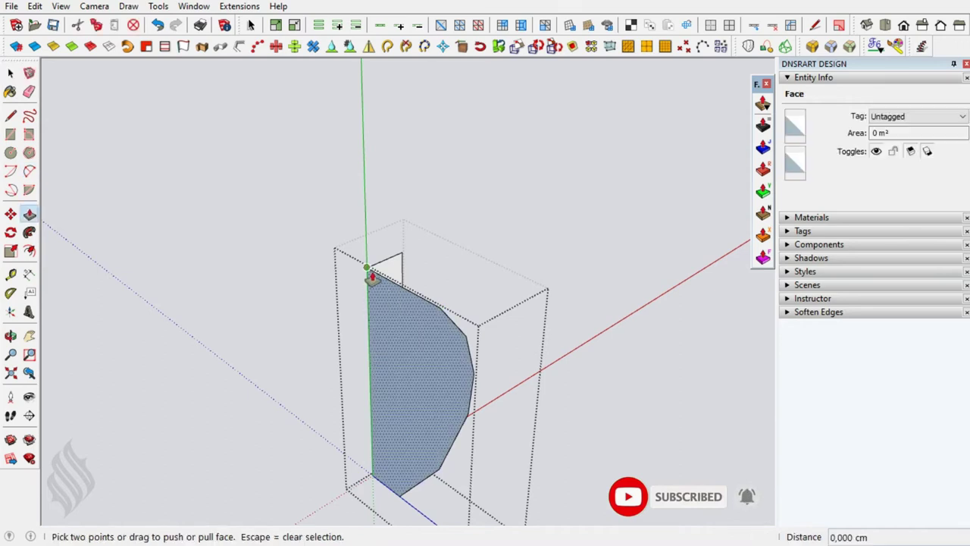
left_click(376, 274)
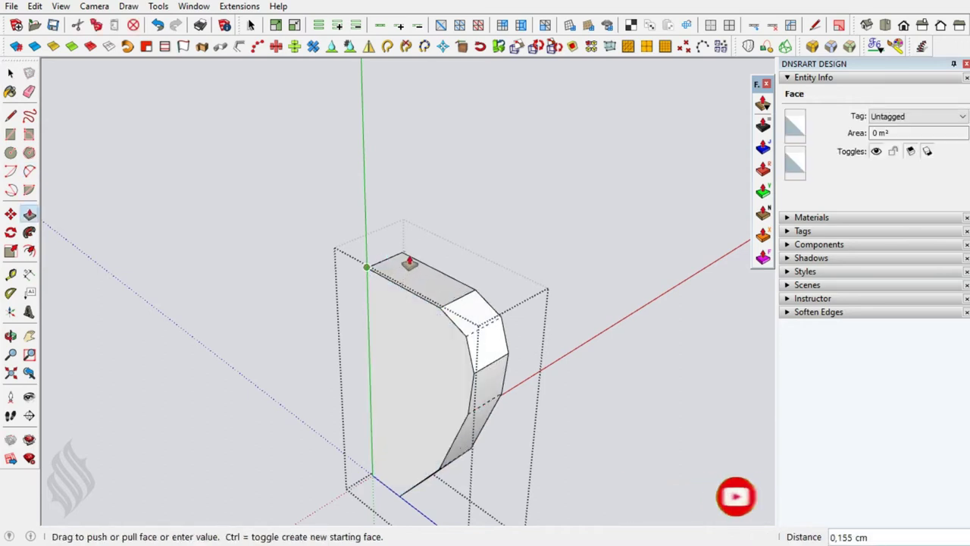
Finish the handle extrusion and fully soften and smooth all edges of the solid.
left_click(401, 262)
key("o")
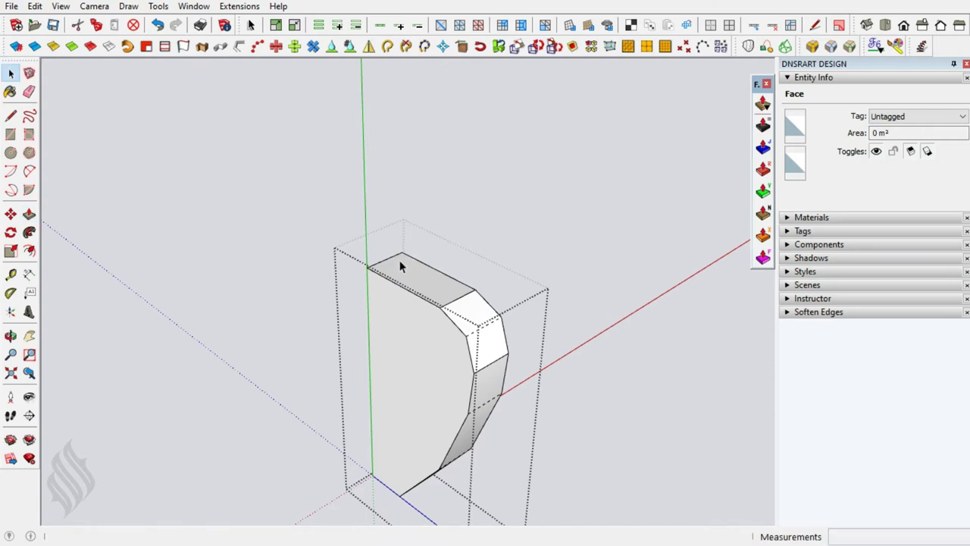
mouse_move(372, 277)
left_mouse_down()
mouse_move(710, 312)
mouse_move(385, 331)
left_mouse_up()
key("space")
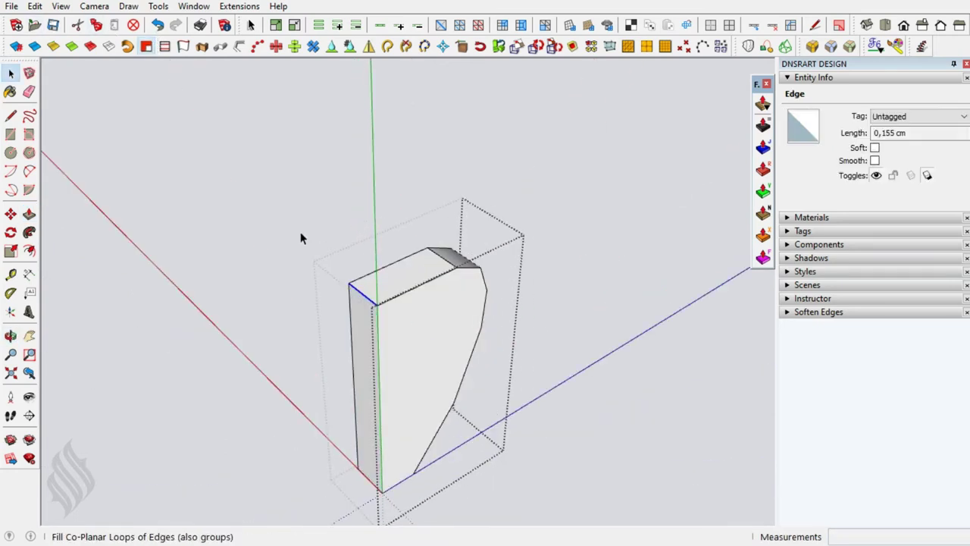
triple_click(400, 318)
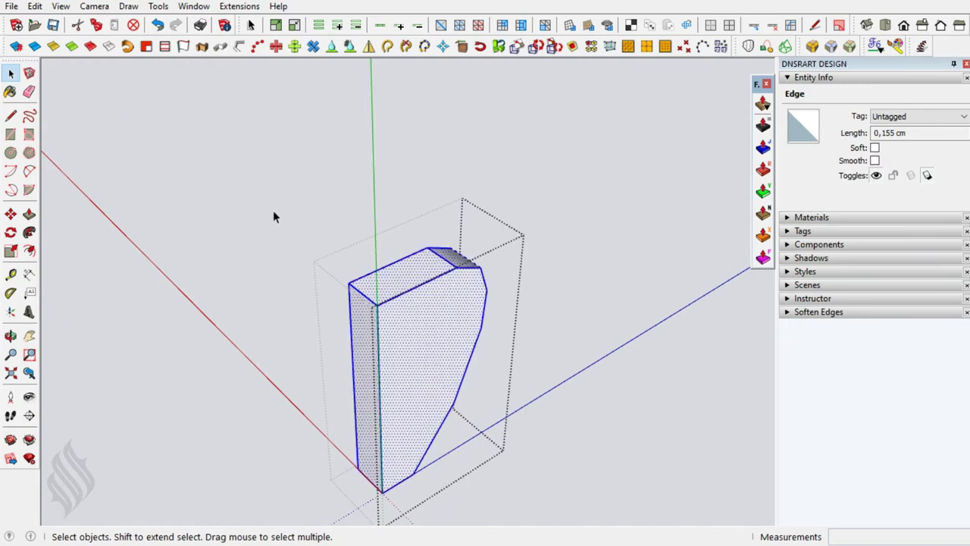
left_click(72, 47)
Unsoften and unsmooth the handle's flat left face so its edges stay crisp.
left_click(364, 376)
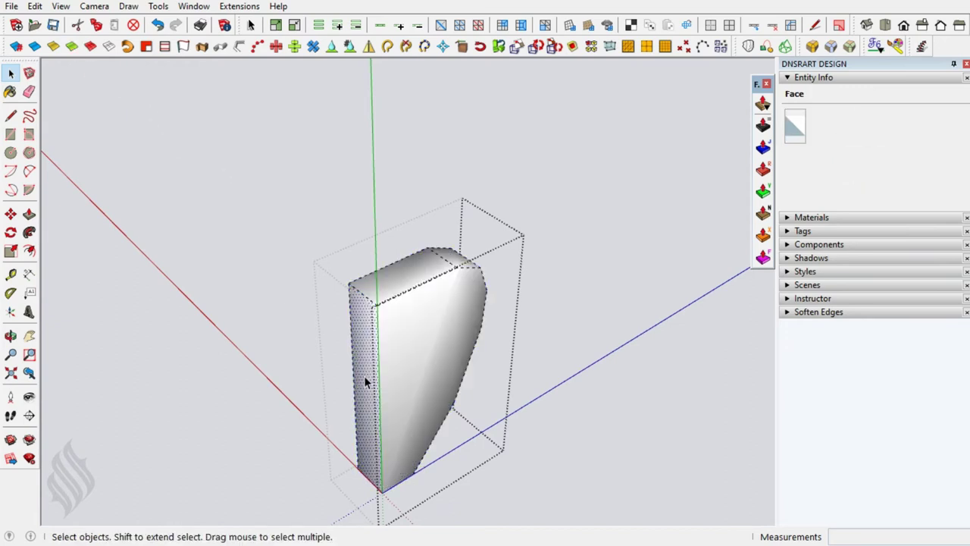
left_click(90, 47)
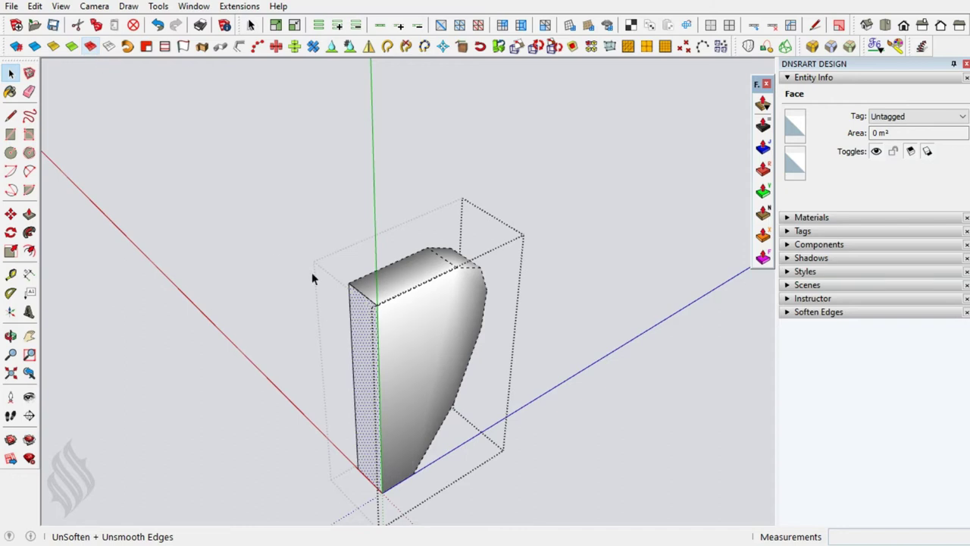
middle_click(452, 328)
mouse_move(452, 328)
middle_mouse_down()
mouse_move(141, 320)
mouse_move(548, 399)
mouse_move(329, 341)
middle_mouse_up()
key("Escape")
Orbit and zoom out to look up at the column's flat circular bottom face.
mouse_move(321, 238)
middle_mouse_down()
mouse_move(311, 167)
mouse_move(353, 158)
middle_mouse_up()
scroll(350, 150, "down", 2)
scroll(346, 141, "down", 3)
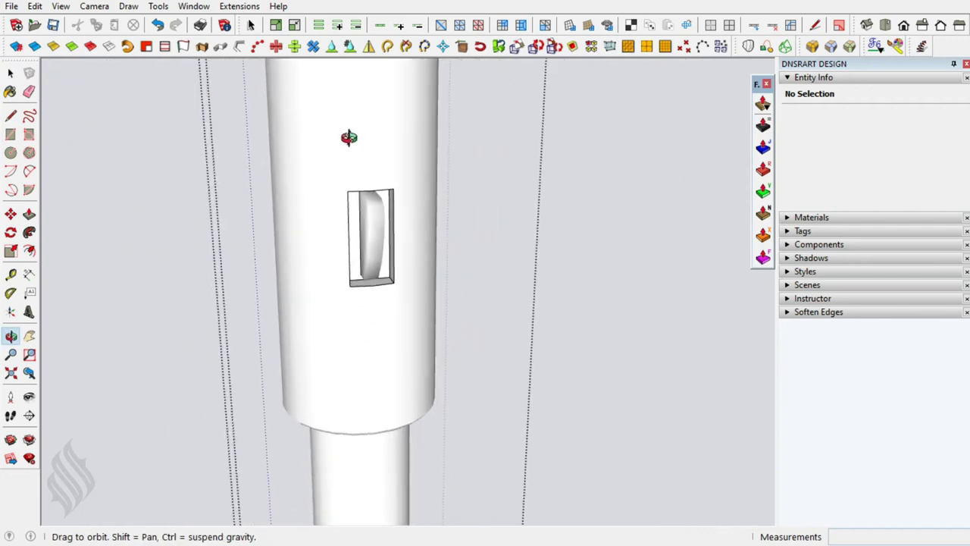
scroll(352, 159, "down", 3)
scroll(364, 250, "down", 3)
mouse_move(367, 273)
middle_mouse_down()
mouse_move(372, 470)
mouse_move(371, 357)
mouse_move(390, 196)
mouse_move(371, 346)
mouse_move(386, 492)
mouse_move(375, 519)
mouse_move(401, 156)
mouse_move(392, 462)
mouse_move(372, 520)
mouse_move(352, 497)
middle_mouse_up()
Offset the column's bottom face outline 0,6 cm outward to form a ring.
key("space")
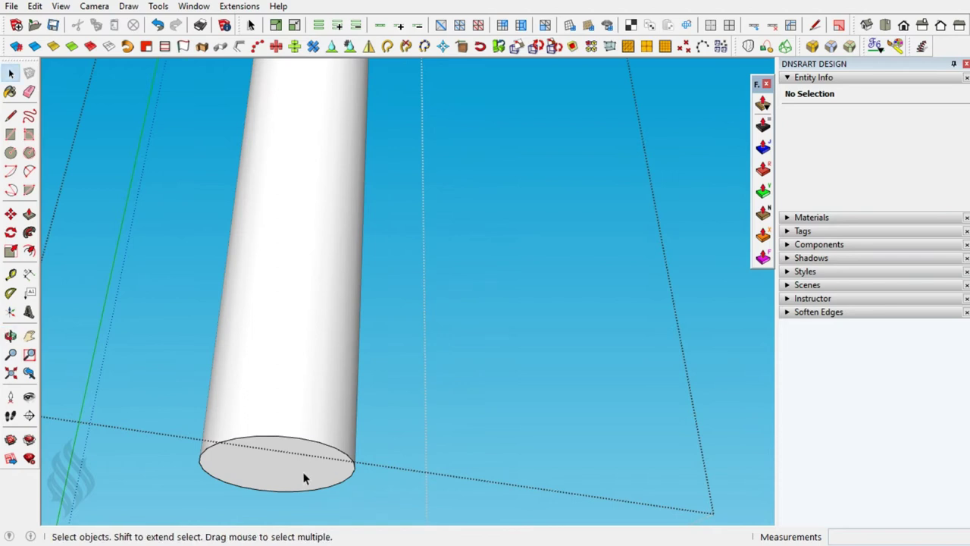
left_click(330, 466)
key("f")
left_click(360, 454)
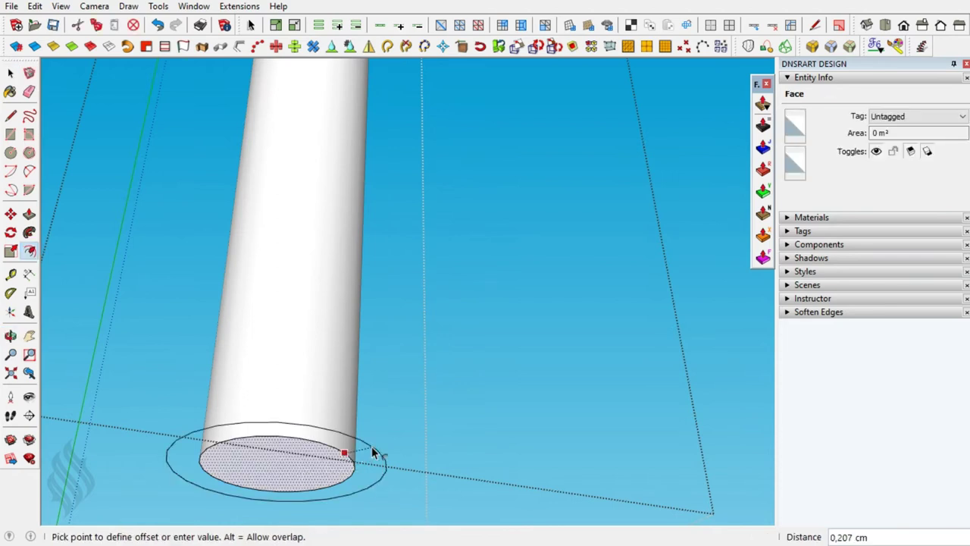
type(",6")
key("Return")
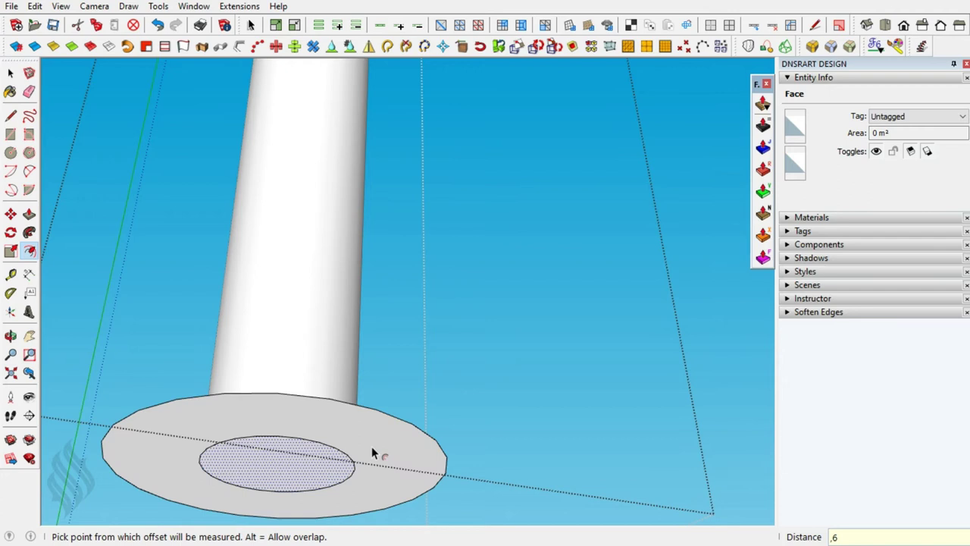
key("space")
left_click(371, 446)
Push/Pull the outer ring face down 1,5 cm into a wider base.
mouse_move(368, 444)
middle_mouse_down()
mouse_move(325, 184)
mouse_move(331, 162)
mouse_move(320, 223)
mouse_move(338, 364)
middle_mouse_up()
key("p")
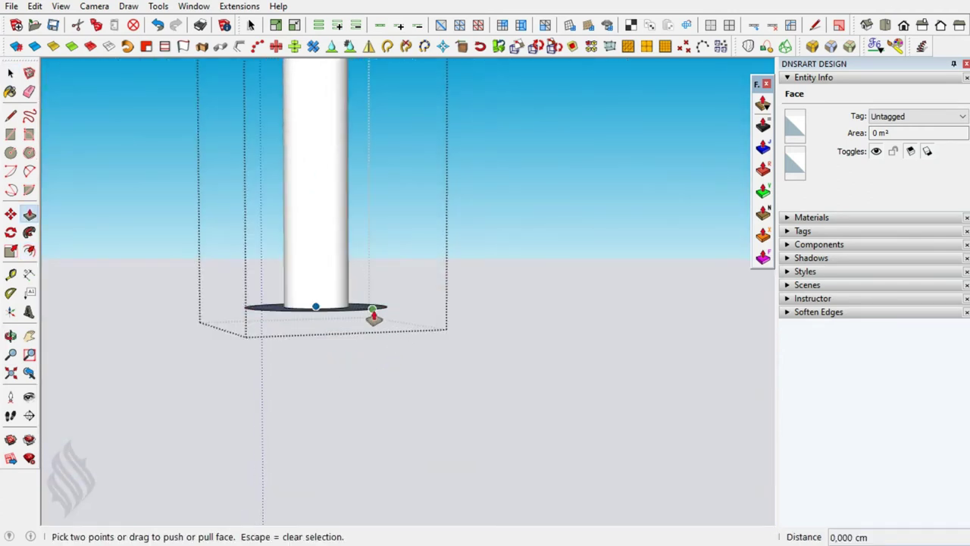
left_click(372, 309)
type("1")
type("5")
key("Return")
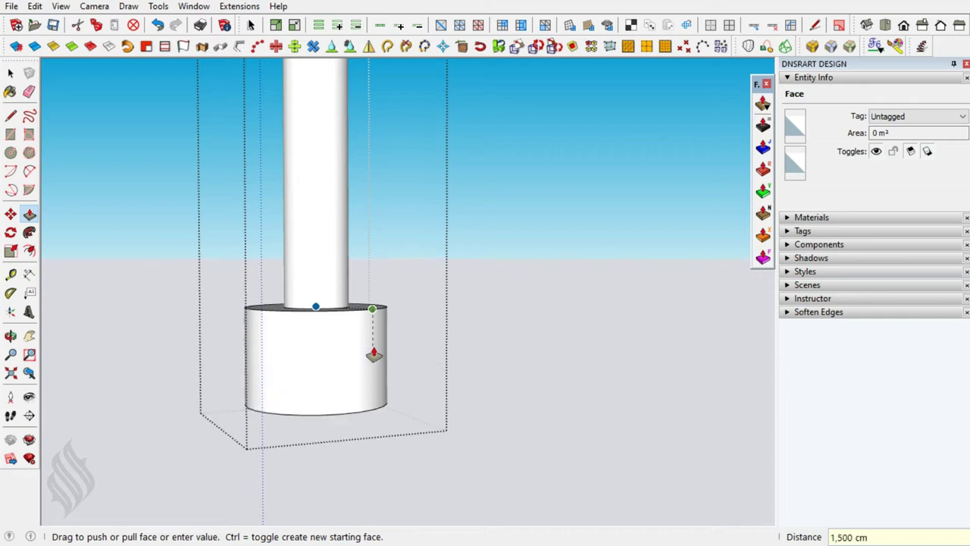
mouse_move(372, 353)
middle_mouse_down()
mouse_move(368, 288)
mouse_move(355, 412)
mouse_move(340, 379)
mouse_move(357, 444)
middle_mouse_up()
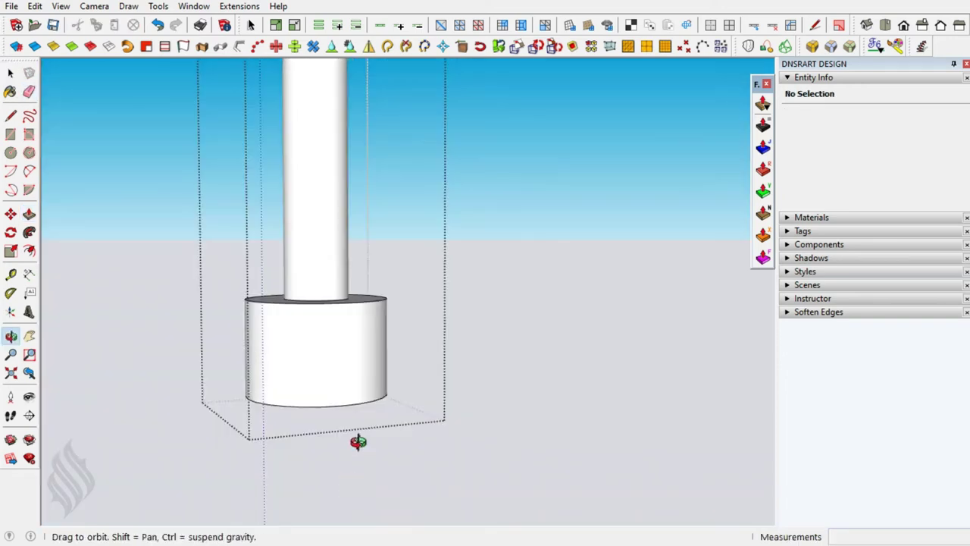
left_click(382, 302)
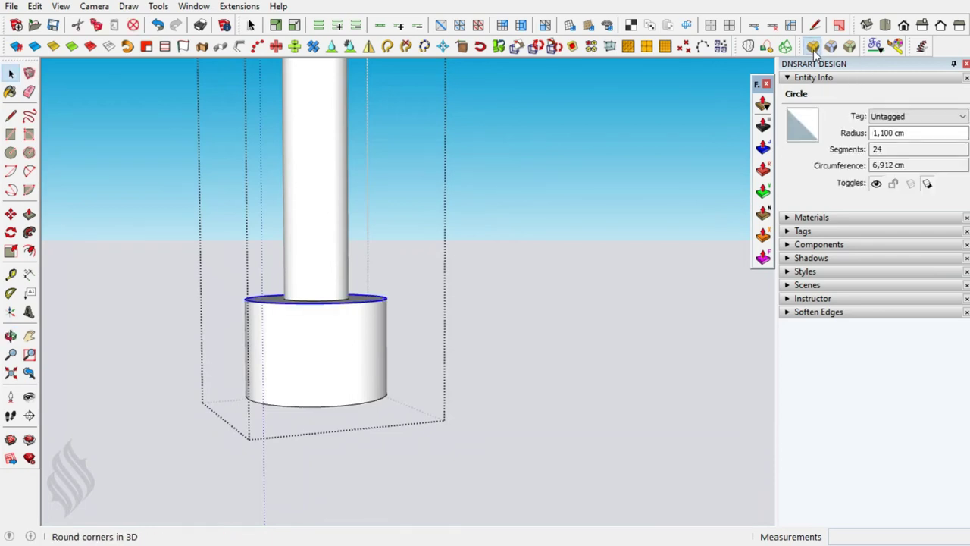
Round Corner the base's top circle edge with 0,5 cm offset and 3 segments.
left_click(812, 47)
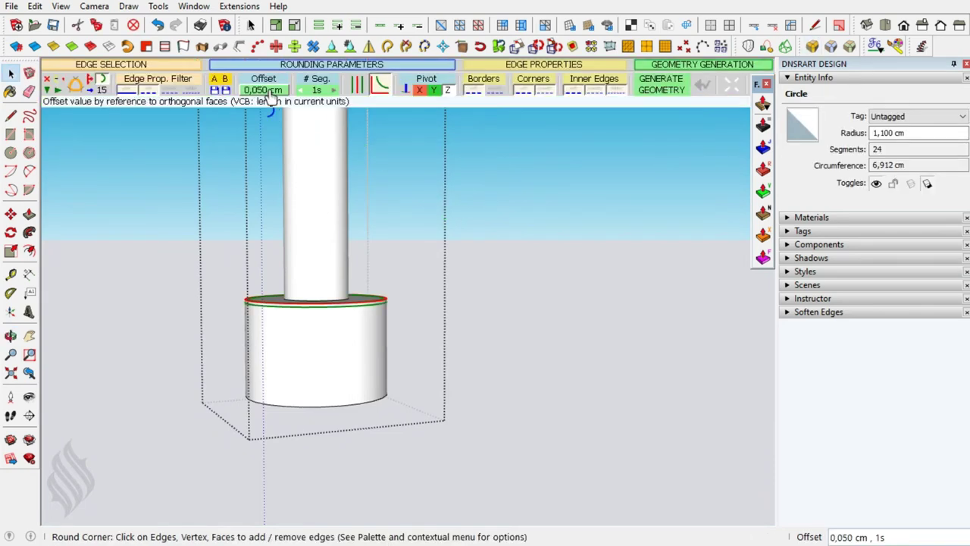
left_click(270, 94)
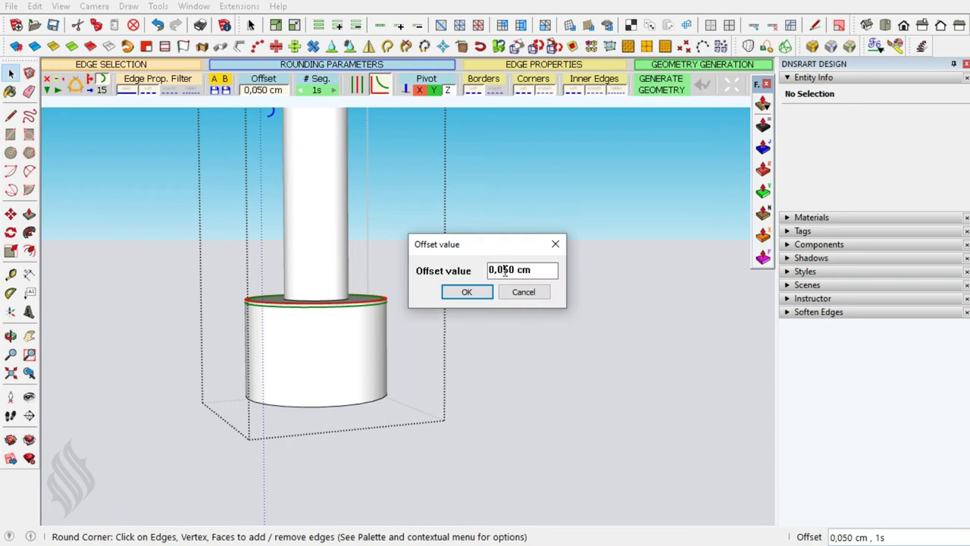
type("0,5")
key("Return")
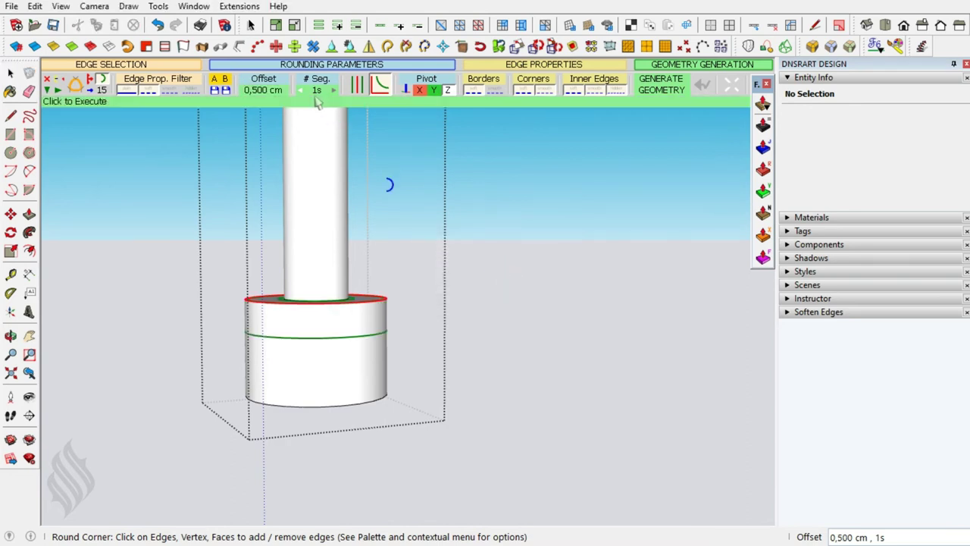
left_click(317, 90)
type("3")
key("Return")
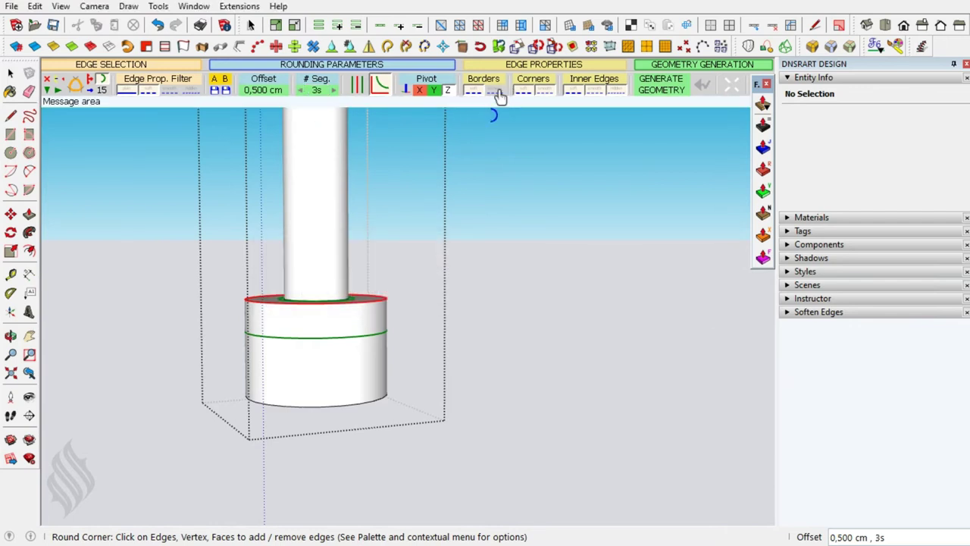
left_click(646, 83)
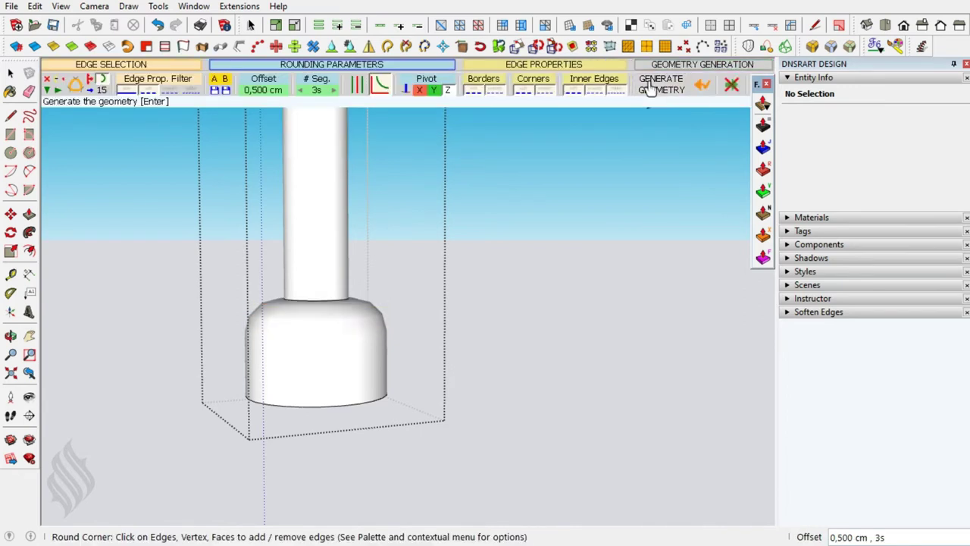
middle_click_drag(369, 341, 318, 401)
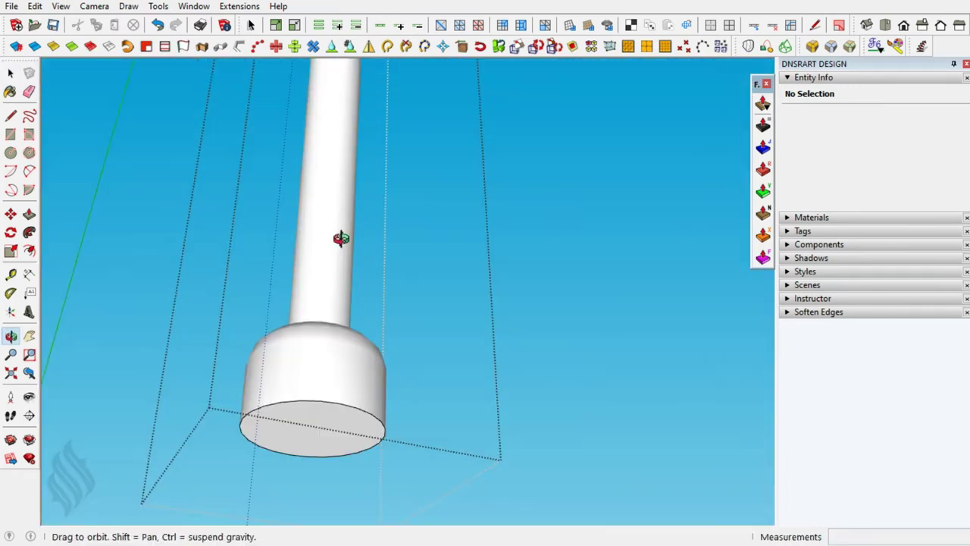
Draw a circle centred on the base's bottom face.
left_click(323, 425)
left_click(239, 6)
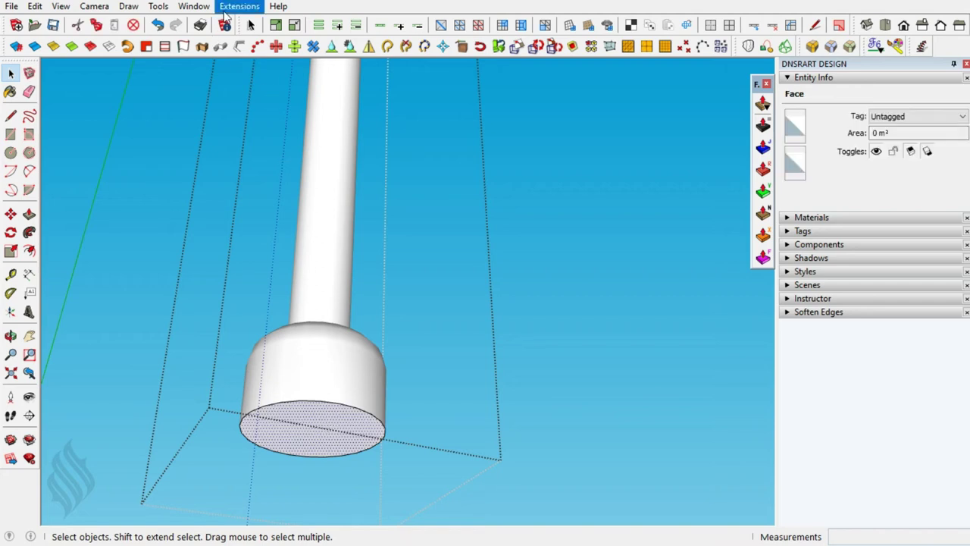
key("Escape")
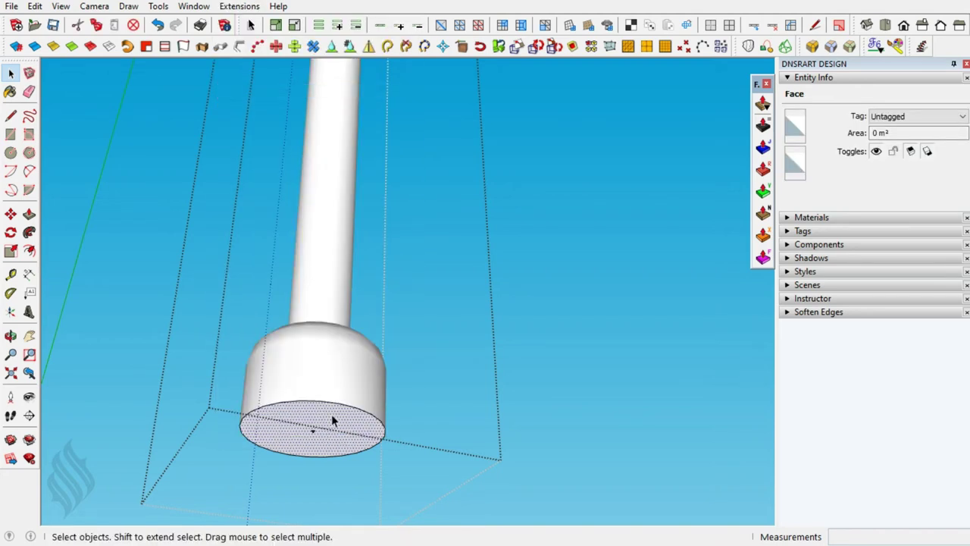
key("c")
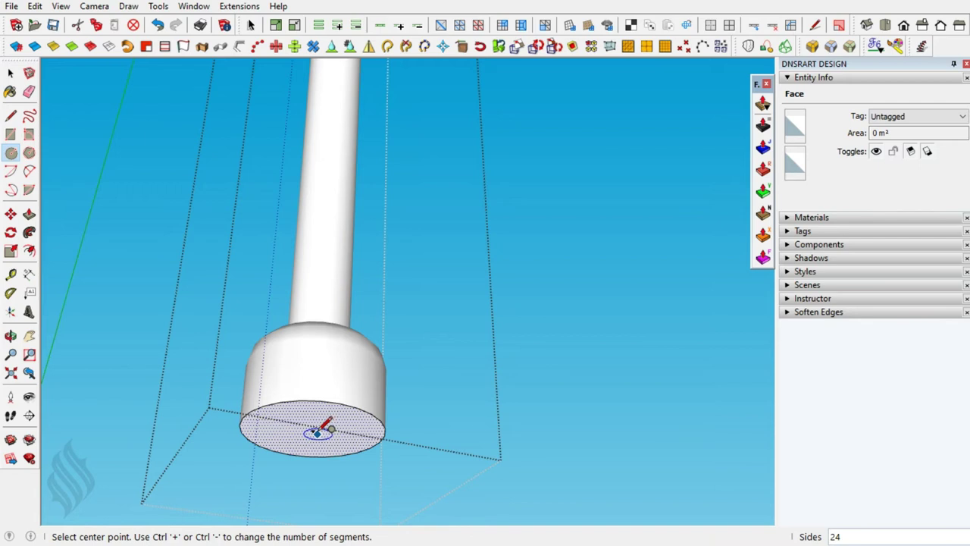
left_click(313, 430)
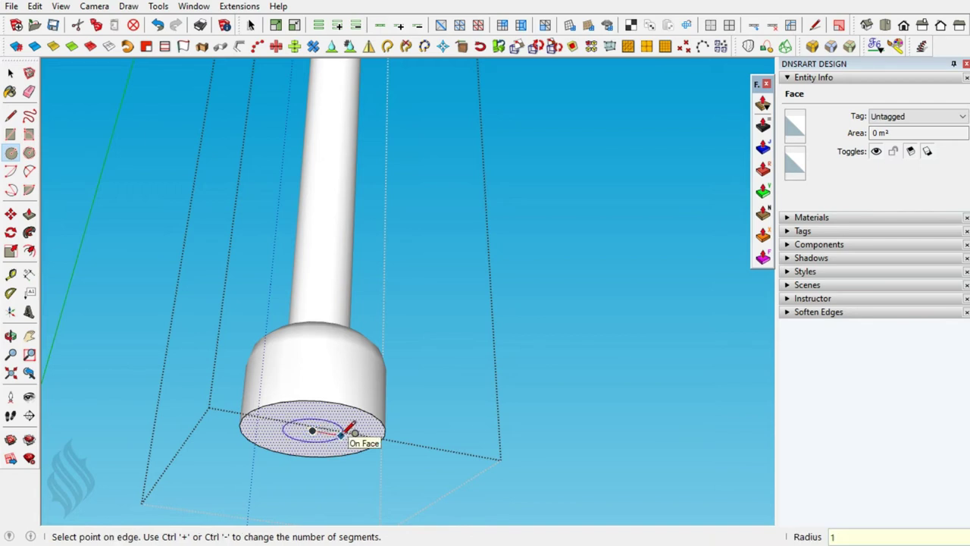
key("Return")
key("space")
Draw a 10 cm line straight down the blue axis from the circle's centre.
key("l")
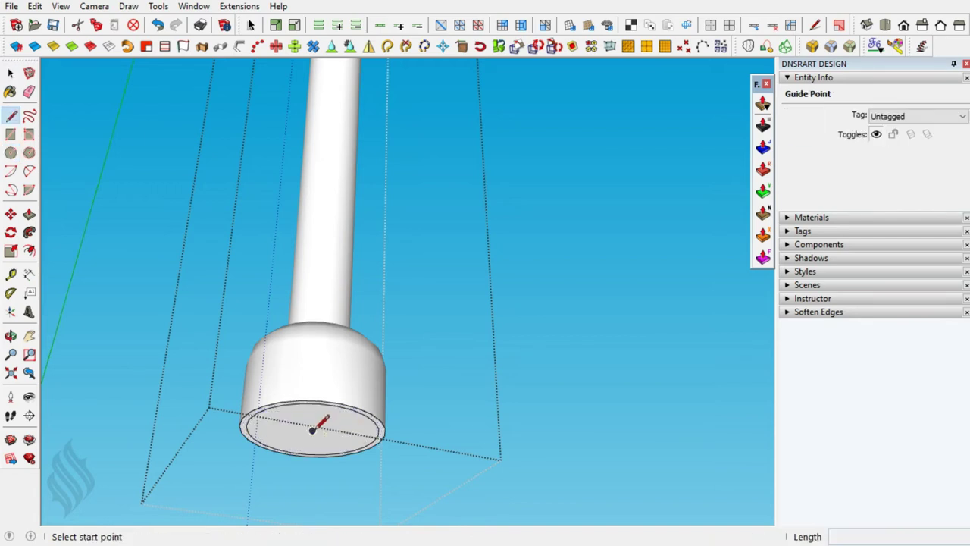
left_click(313, 430)
type("10")
key("Return")
key("space")
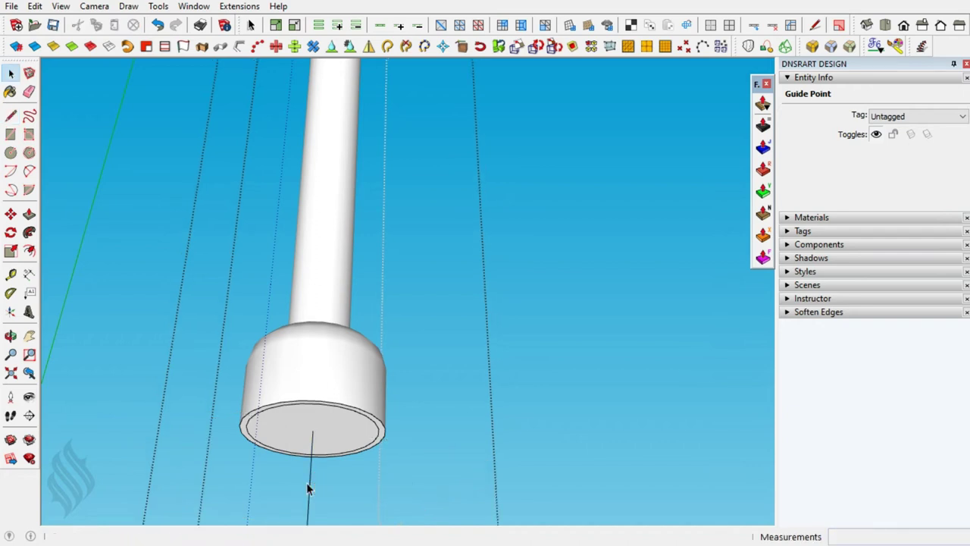
key("o")
mouse_move(298, 278)
left_mouse_down()
mouse_move(409, 459)
mouse_move(337, 213)
left_mouse_up()
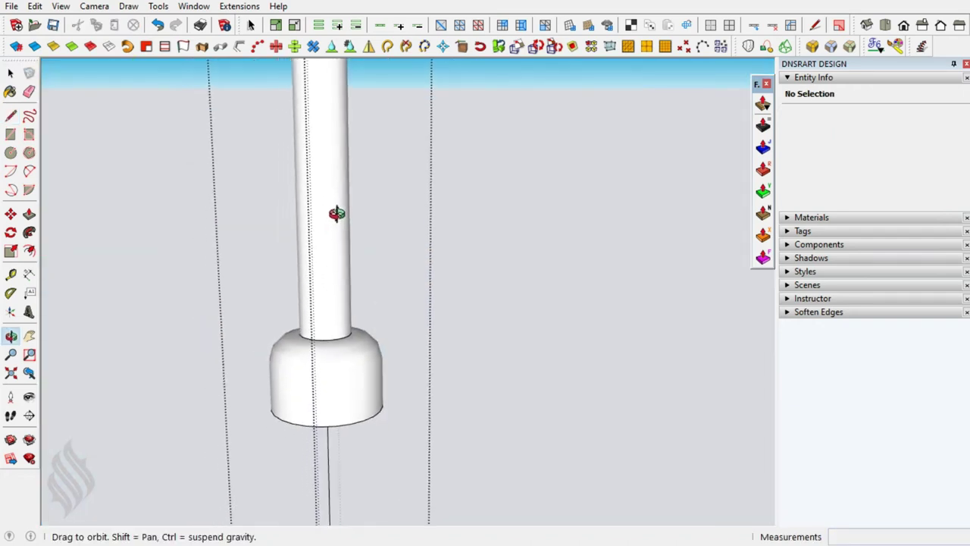
scroll(337, 213, "down", 2)
scroll(334, 211, "down", 2)
scroll(334, 228, "down", 1)
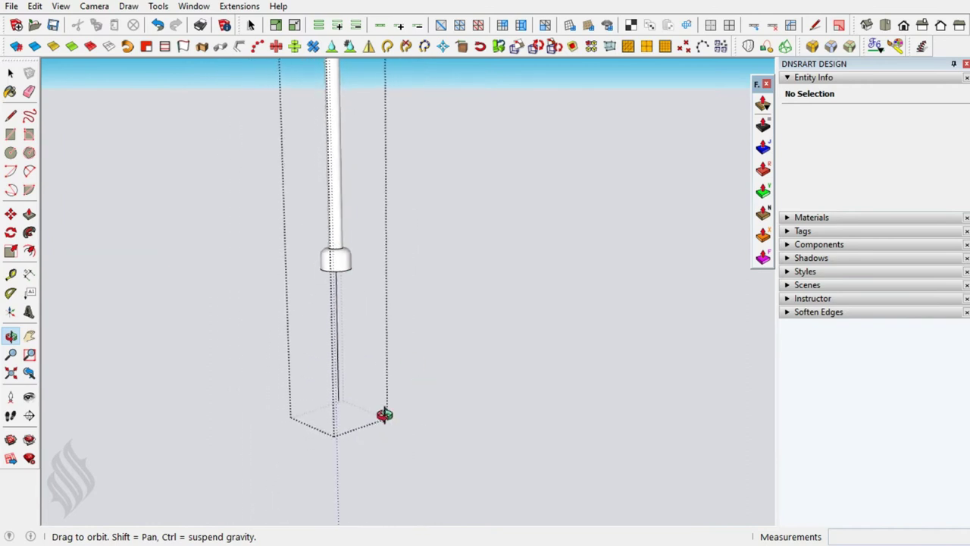
Draw a 4 cm horizontal line from the line's lower end and a 4 cm-radius circle there.
key("l")
left_click(338, 401)
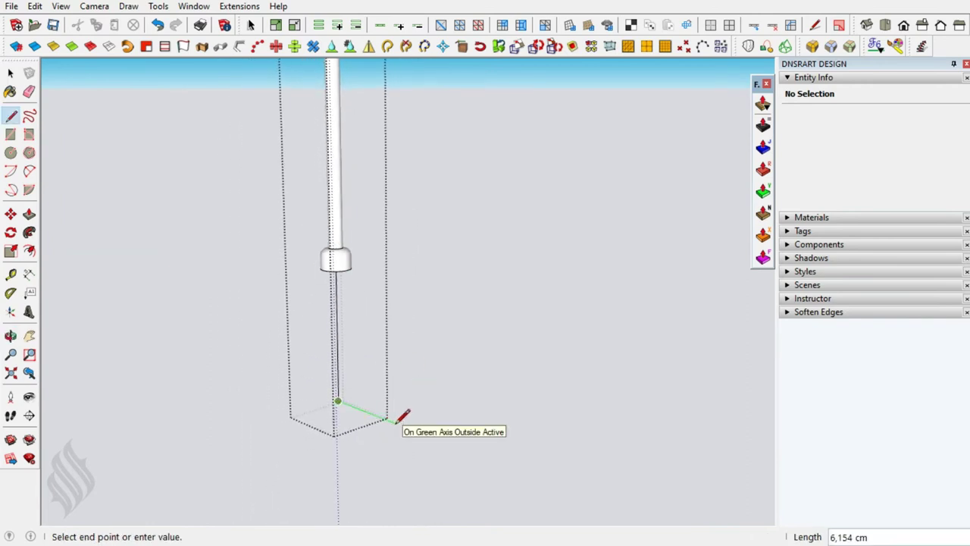
type("4")
key("Return")
key("space")
key("o")
mouse_move(389, 243)
left_mouse_down()
mouse_move(530, 241)
mouse_move(519, 250)
left_mouse_up()
key("space")
key("c")
left_click(378, 415)
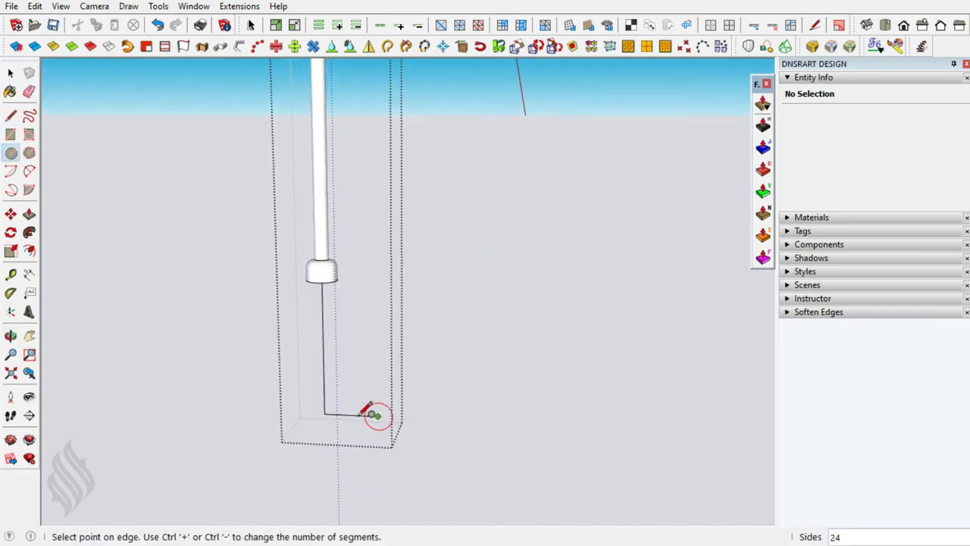
left_click(326, 413)
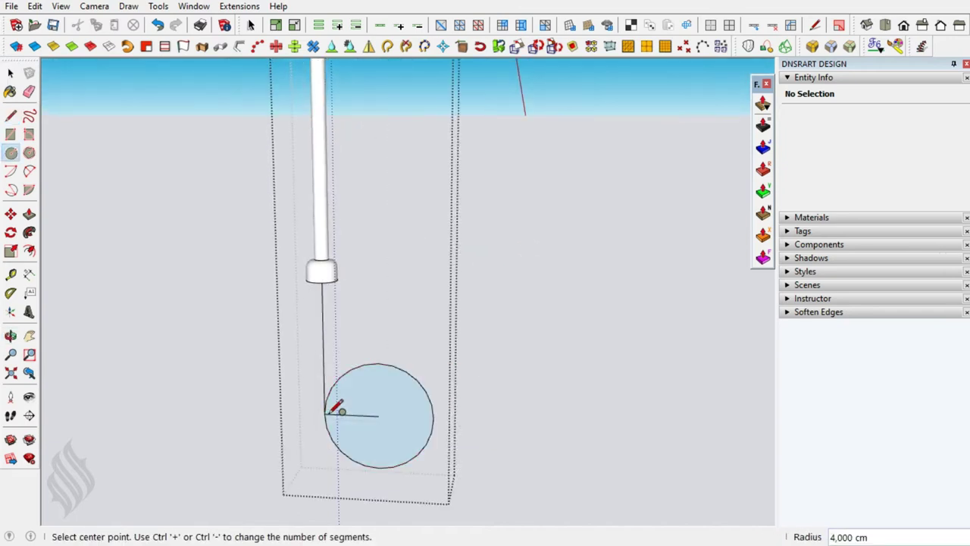
key("space")
Erase the circle's upper arc, radius lines and face, leaving the J-hook arc.
left_click(434, 415)
key("l")
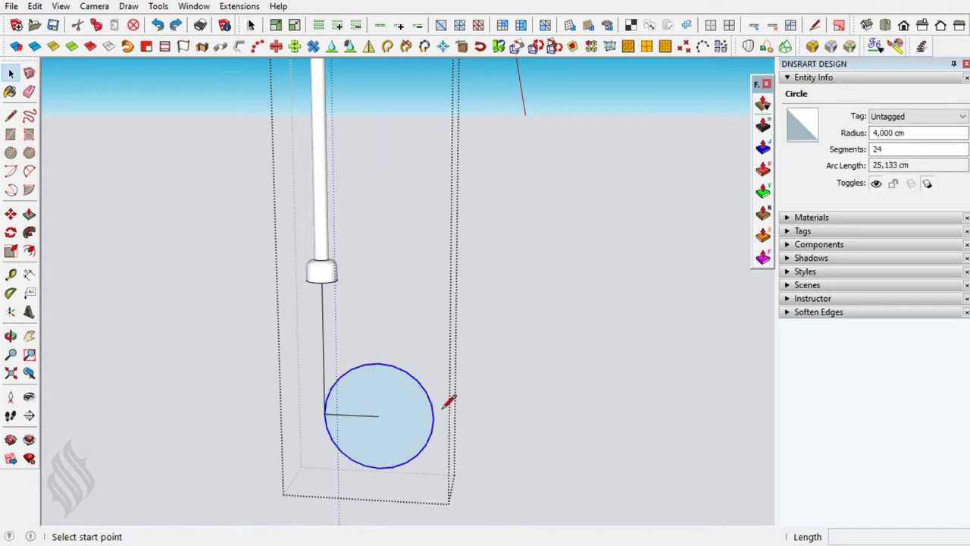
left_click(377, 415)
left_click(417, 379)
key("space")
left_click(428, 399)
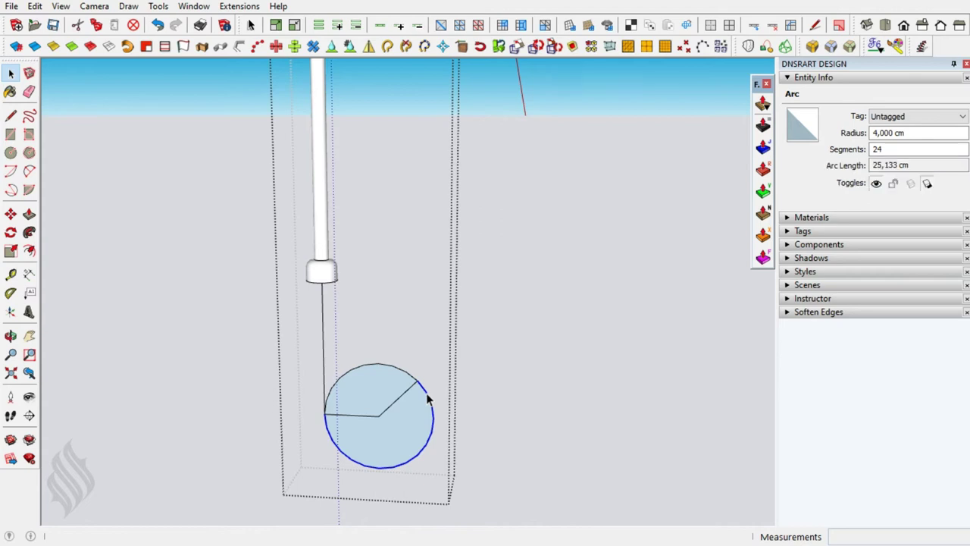
key("e")
left_click(406, 368)
left_click_drag(394, 404, 381, 404)
key("space")
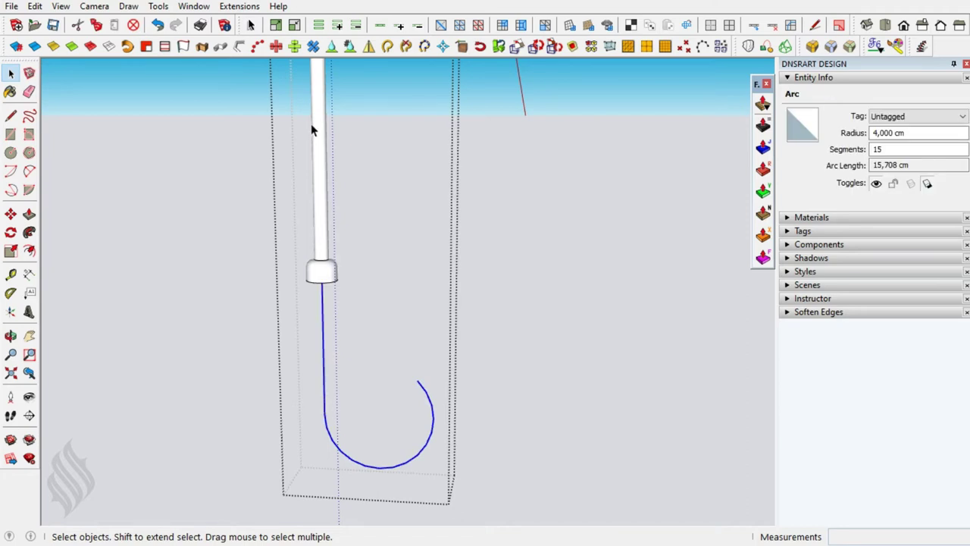
left_click(386, 46)
Reverse the orientation of the cap's bottom face.
key("o")
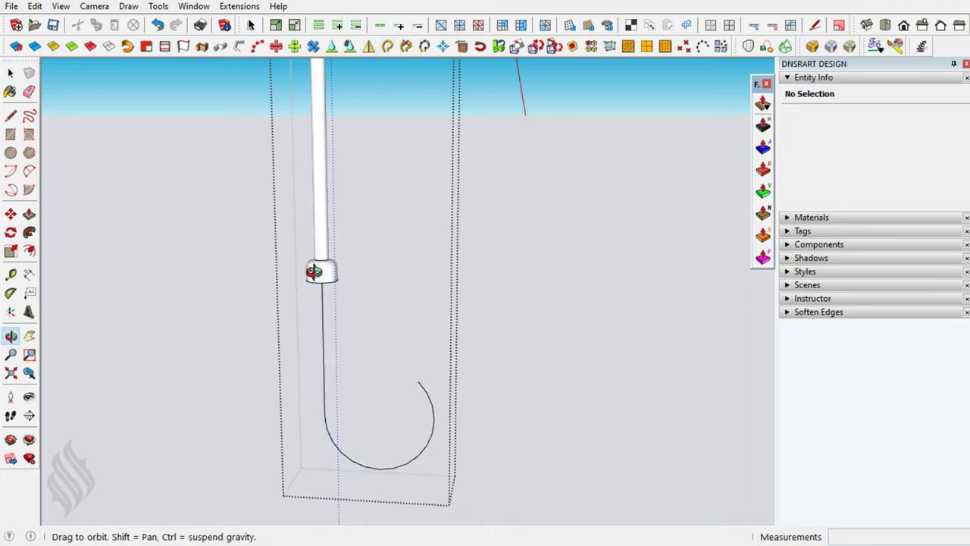
scroll(313, 271, "up", 2)
scroll(334, 273, "up", 2)
scroll(337, 279, "up", 2)
scroll(334, 250, "up", 2)
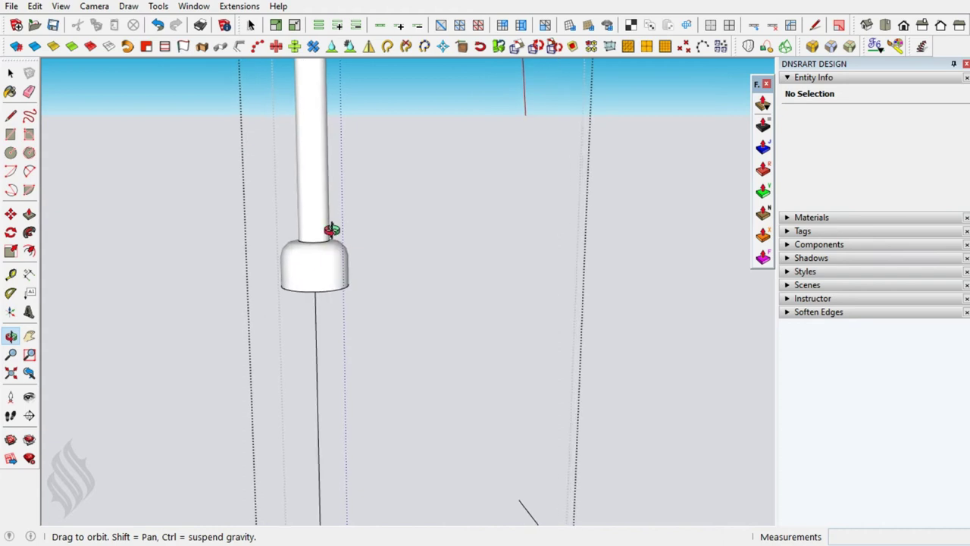
left_click_drag(331, 230, 325, 147)
key("space")
scroll(320, 299, "up", 1)
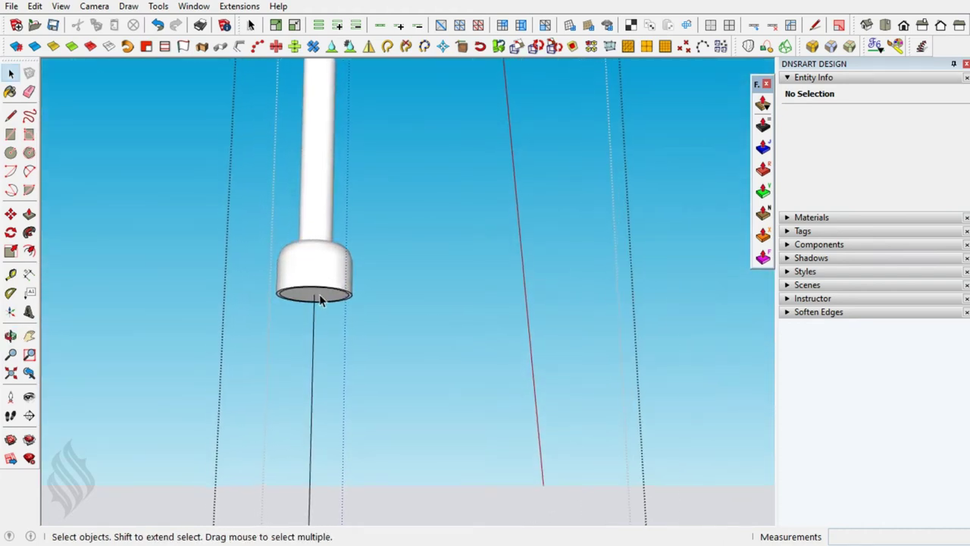
scroll(320, 299, "up", 1)
right_click(323, 292)
left_click(373, 252)
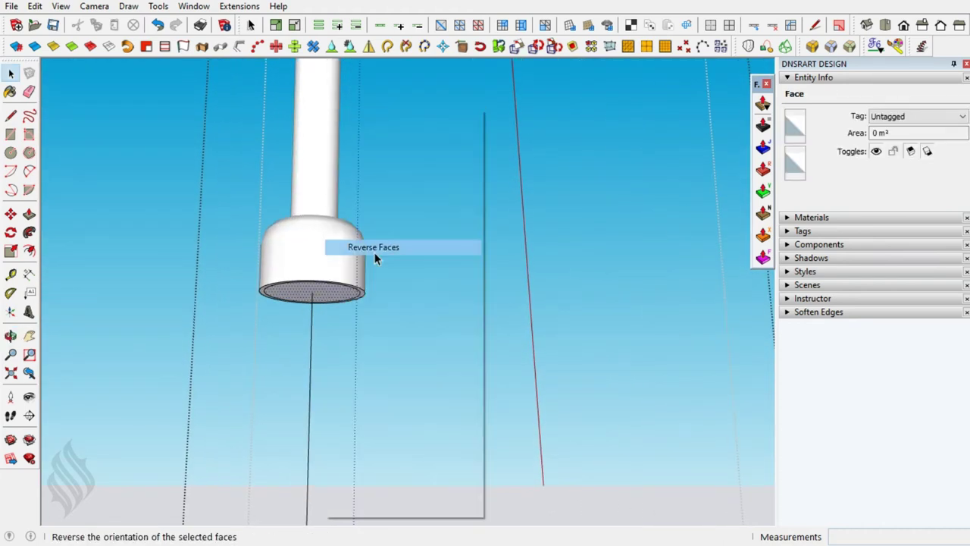
Extrude the cap's bottom face along the hook path into a curved tube.
key("p")
double_click(336, 303)
middle_click_drag(330, 287, 561, 443)
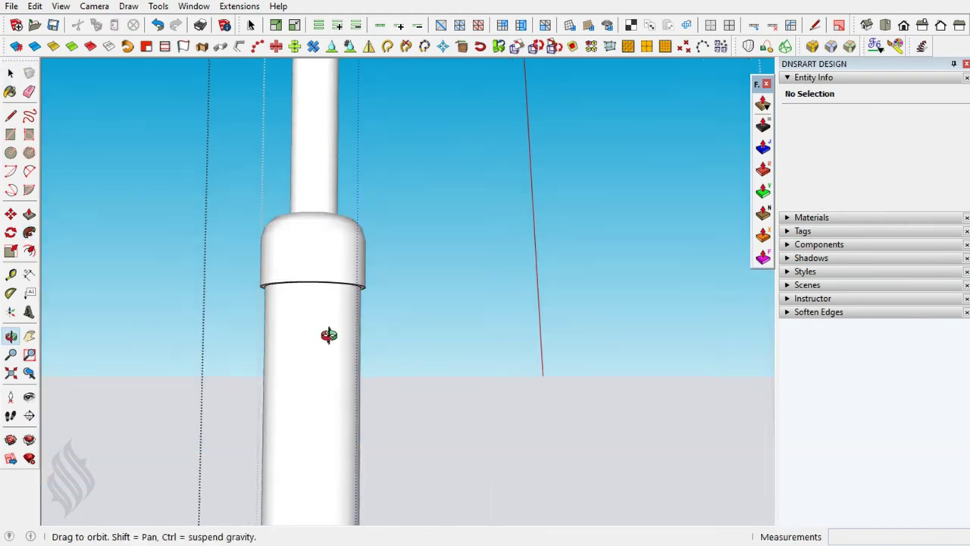
key("space")
Round the tube's circular end face with a 0,750 cm Round Corner offset.
left_click(534, 413)
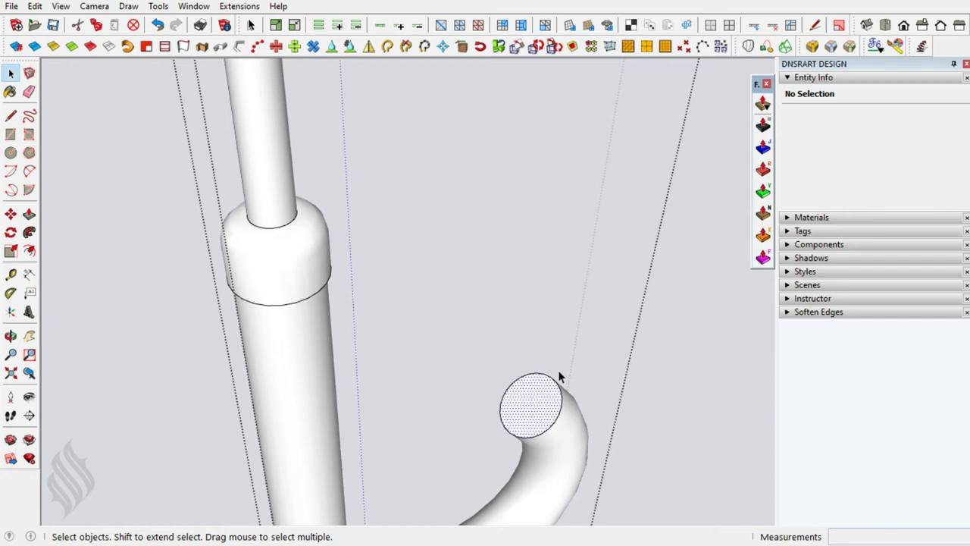
left_click(761, 106)
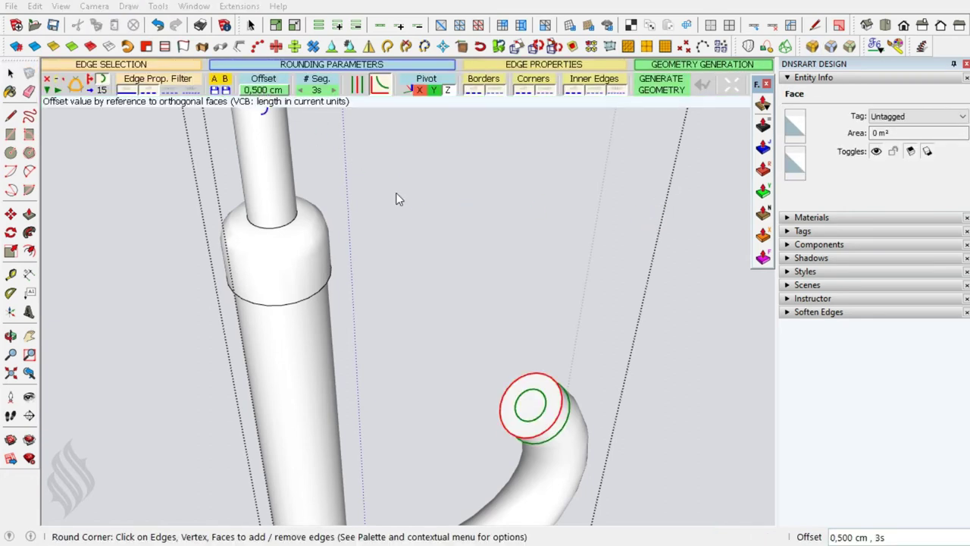
left_click(264, 90)
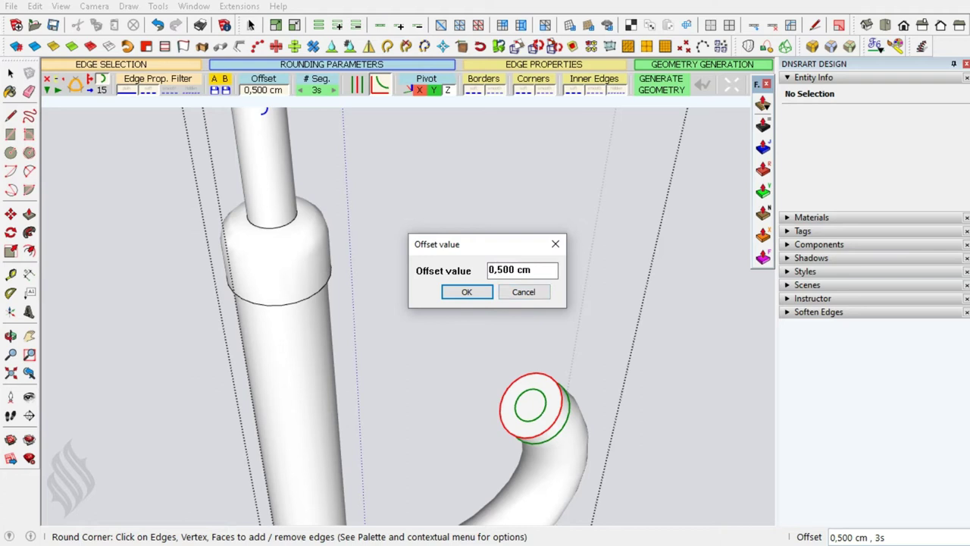
key("Return")
key("Return")
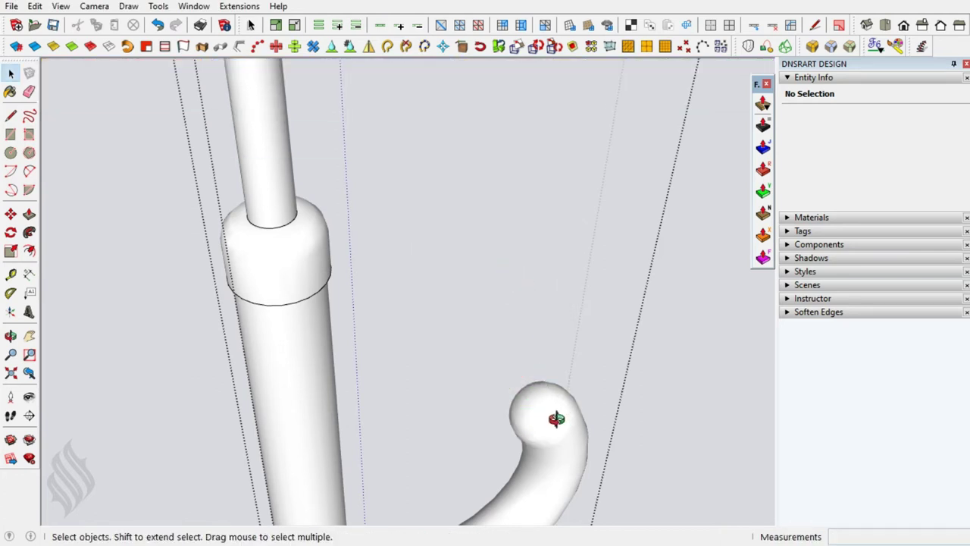
middle_click_drag(556, 418, 374, 438)
scroll(374, 437, "down", 5)
mouse_move(362, 398)
middle_mouse_down()
mouse_move(253, 328)
mouse_move(314, 323)
middle_mouse_up()
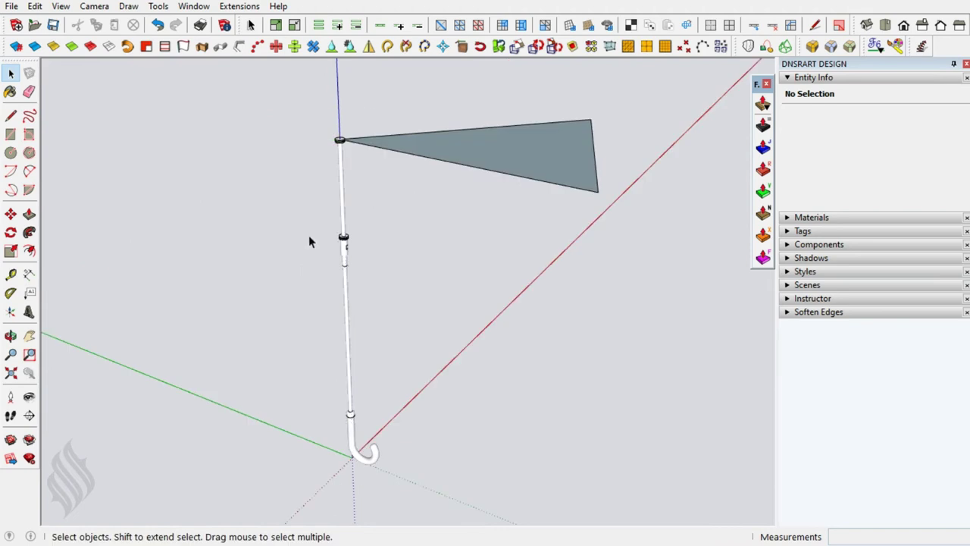
Add a centre point to the pole's top disc face via Add Centerpoint.
middle_click_drag(347, 134, 340, 125)
scroll(337, 144, "up", 2)
scroll(333, 163, "up", 3)
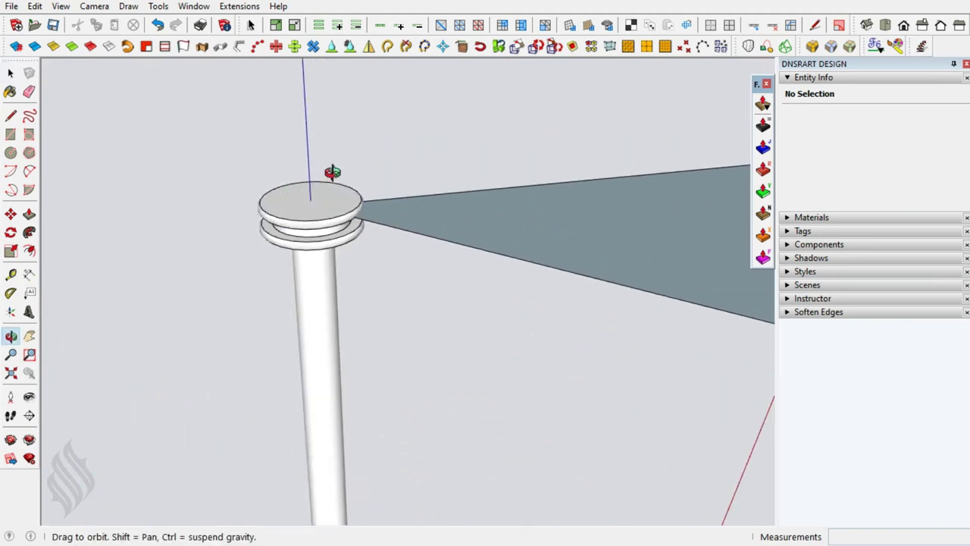
left_click(315, 206)
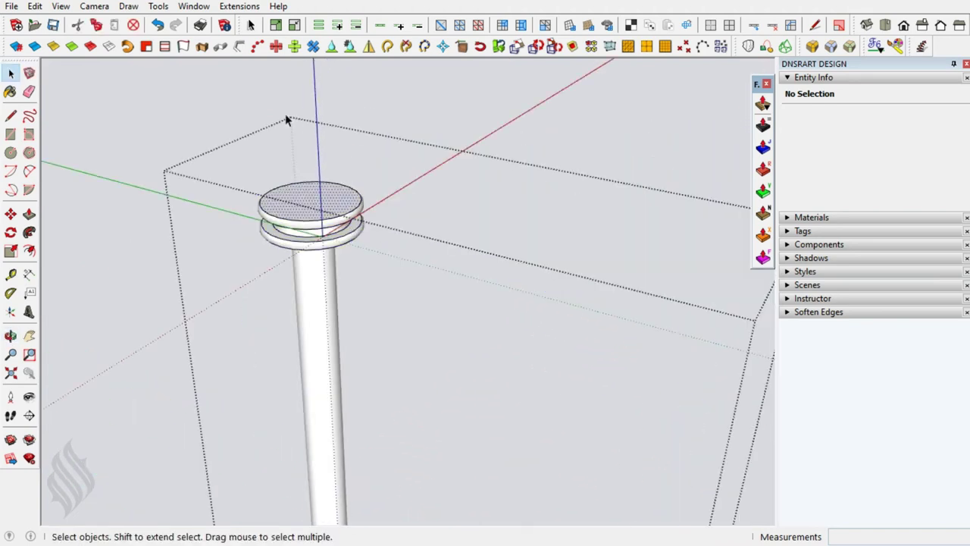
left_click(239, 6)
left_click(290, 91)
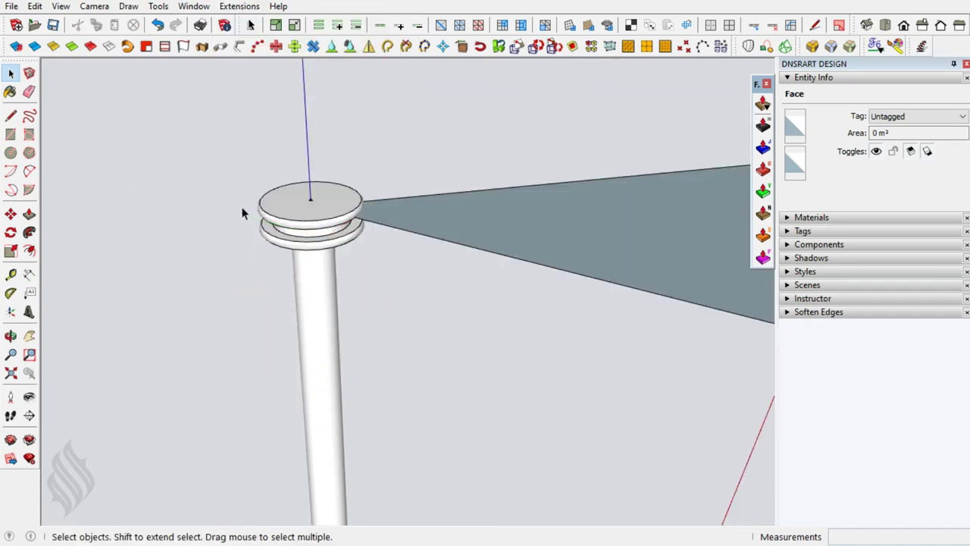
Make the triangular flag face and its edges into a group.
scroll(388, 203, "down", 3)
double_click(388, 204)
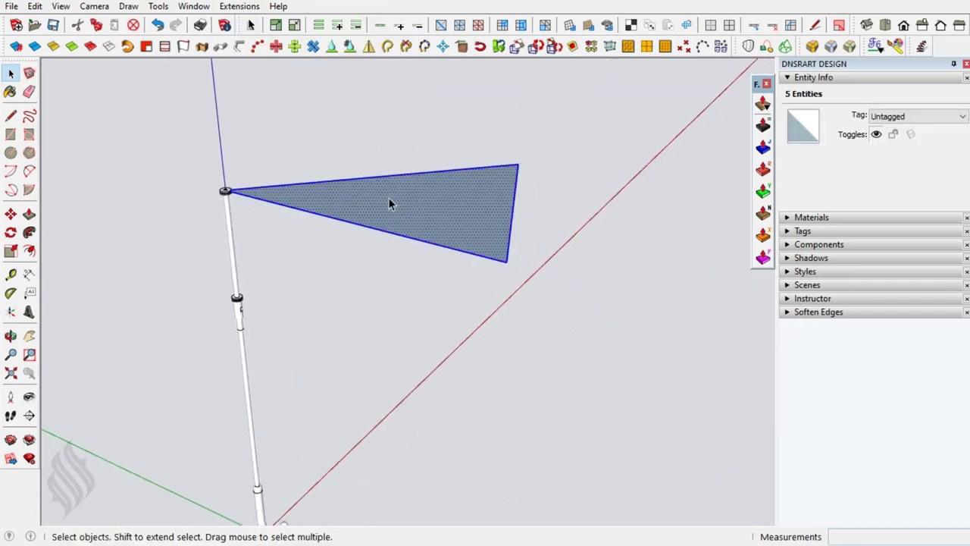
right_click(388, 203)
left_click(436, 144)
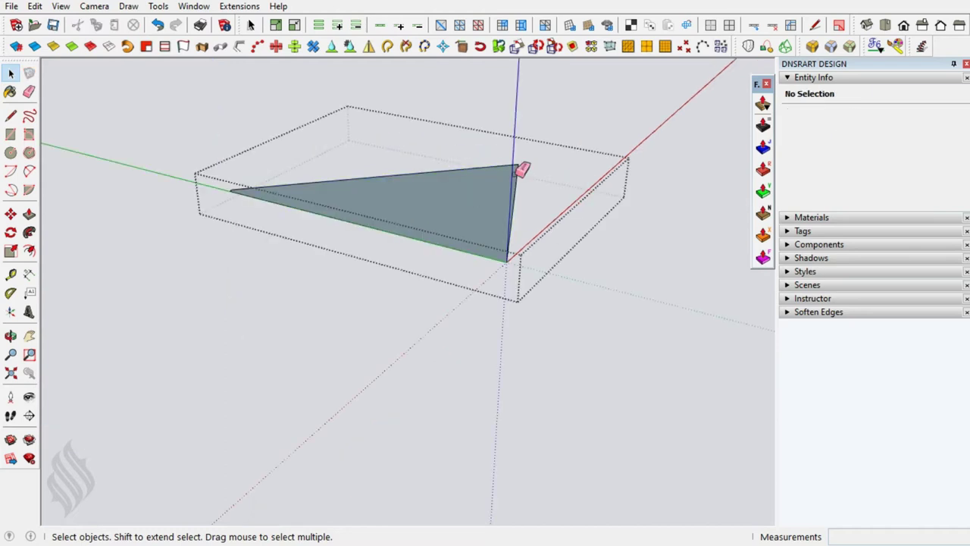
Erase the flag except its top edge, then Extrude Lines that edge down 20.
key("e")
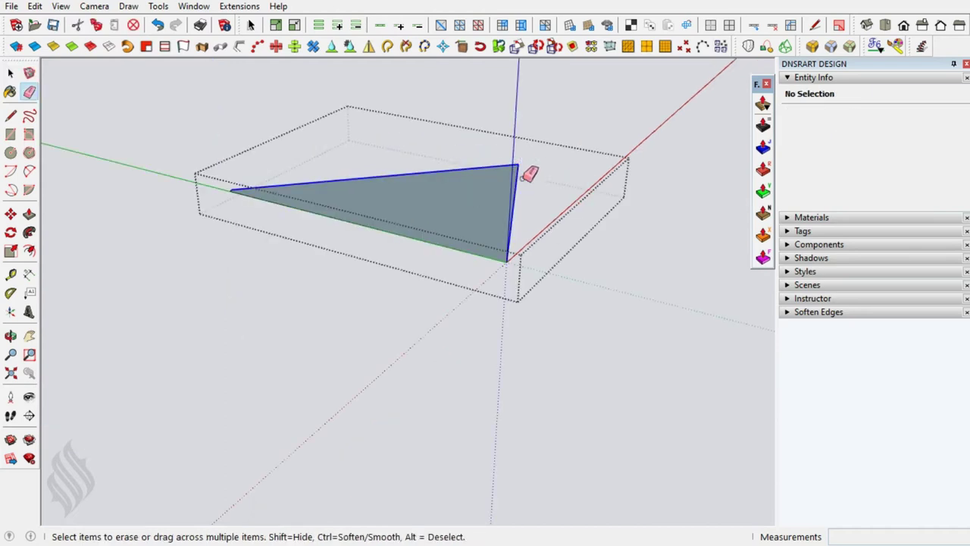
left_click_drag(523, 179, 519, 220)
key("space")
left_click(479, 256)
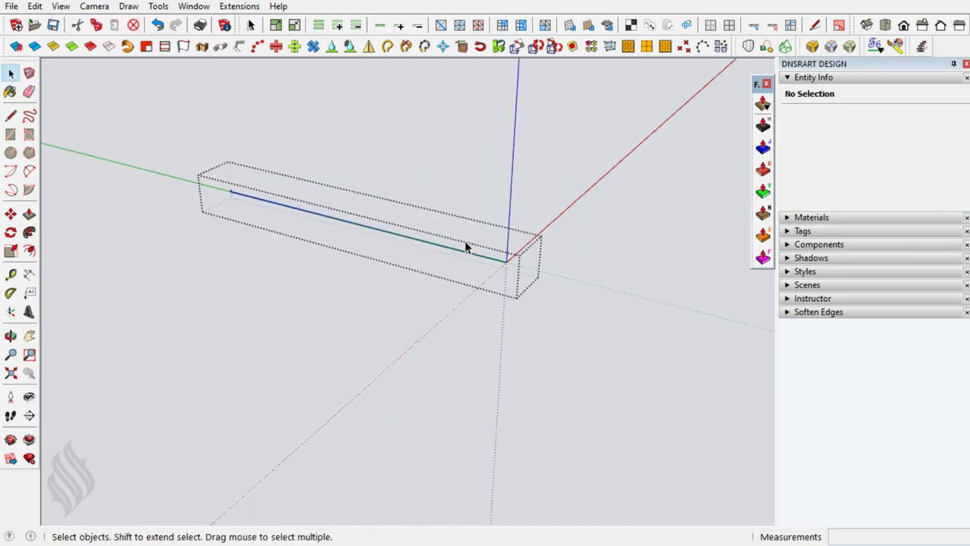
left_click(183, 47)
left_click(298, 210)
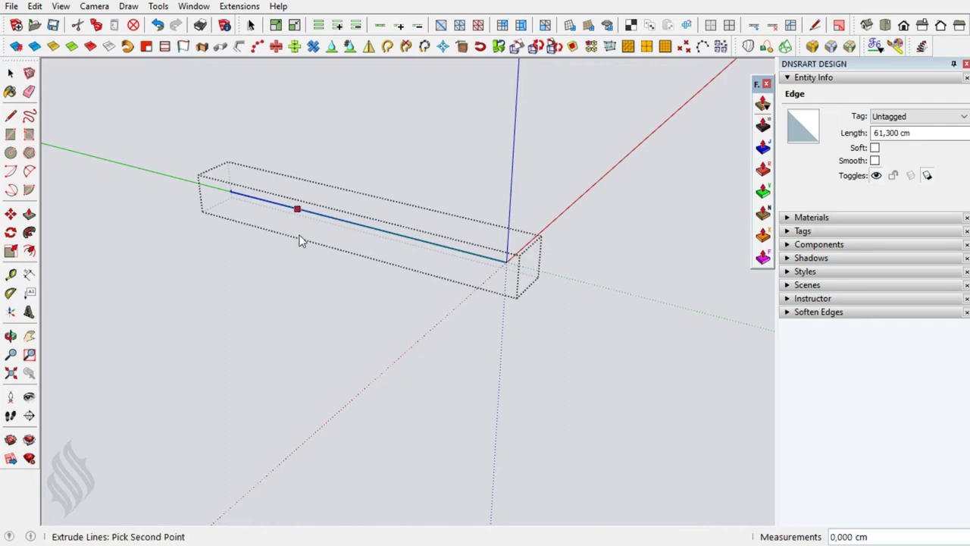
type("20")
key("Return")
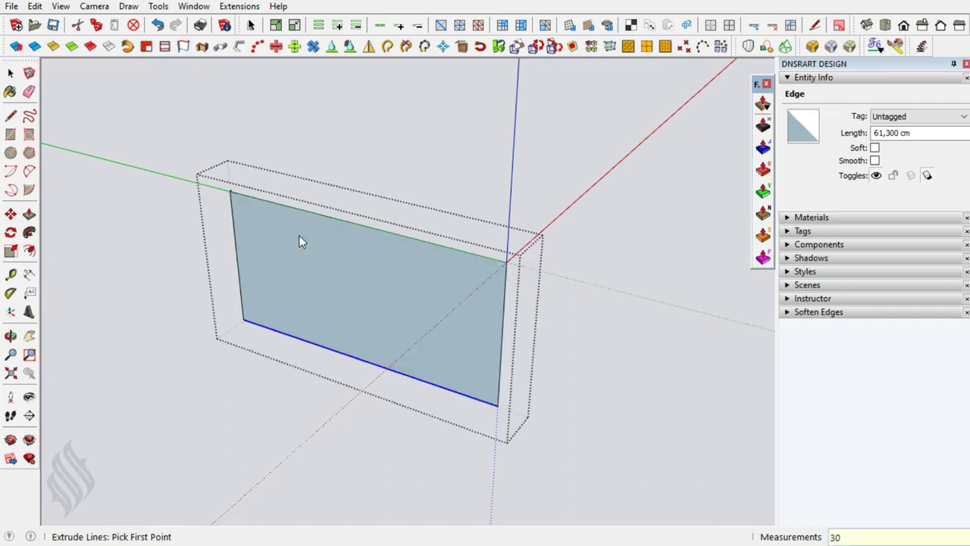
Draw a 12-segment 2-Point Arc with bulge 7 diagonally across the rectangular face.
key("a")
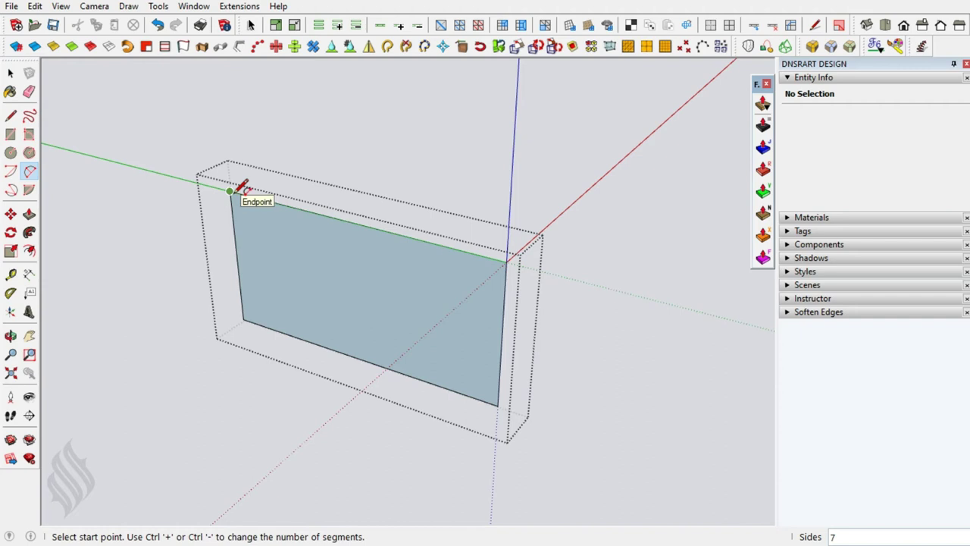
left_click(231, 190)
left_click(498, 403)
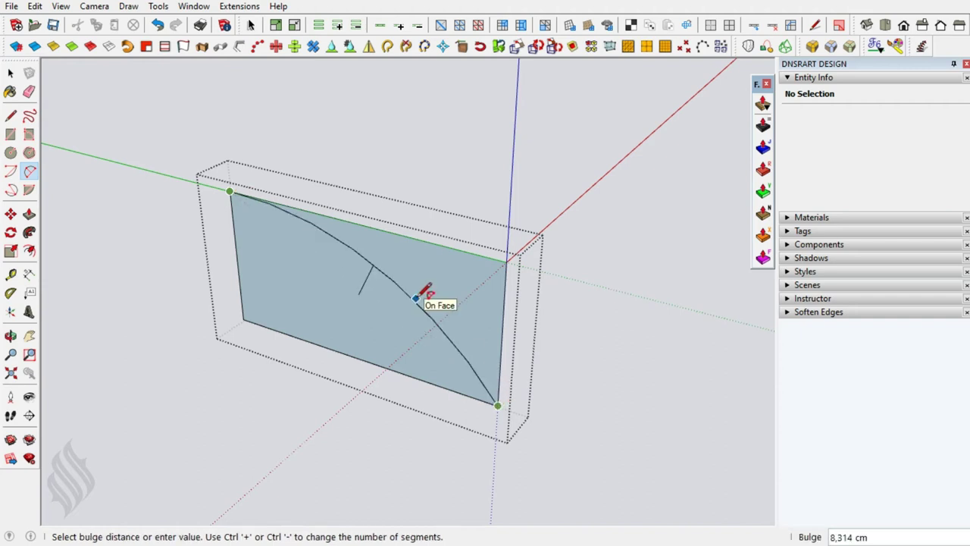
key("ctrl+minus")
key("ctrl+plus")
key("ctrl+plus")
key("ctrl+plus")
key("ctrl+plus")
key("ctrl+plus")
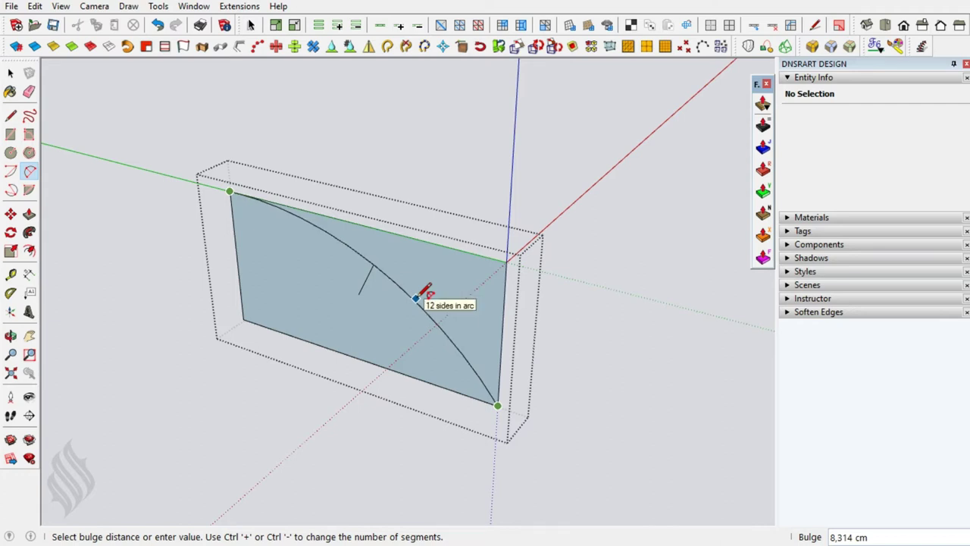
left_click(416, 298)
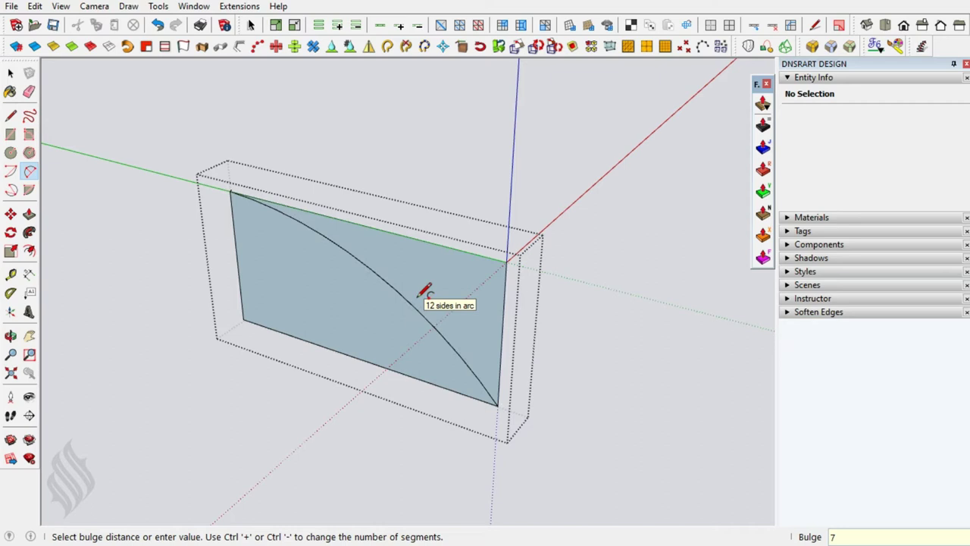
Erase the face's left, bottom and right edges so only the curved arc remains.
key("e")
left_click_drag(250, 309, 268, 321)
left_click_drag(505, 249, 515, 262)
scroll(231, 184, "up", 1)
scroll(234, 183, "up", 2)
scroll(234, 182, "up", 2)
scroll(235, 179, "up", 2)
scroll(243, 186, "up", 2)
scroll(250, 191, "up", 2)
scroll(258, 200, "up", 2)
Copy the arc rotated 45° about the disc's centre point.
key("space")
left_click(266, 217)
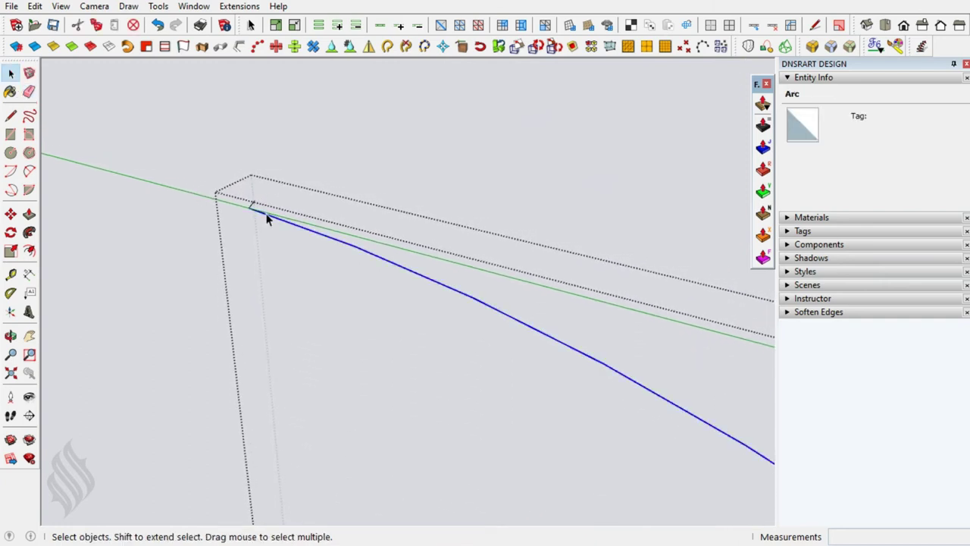
scroll(228, 198, "down", 1)
scroll(228, 198, "up", 2)
scroll(229, 200, "up", 2)
scroll(231, 205, "up", 2)
scroll(232, 210, "up", 1)
key("q")
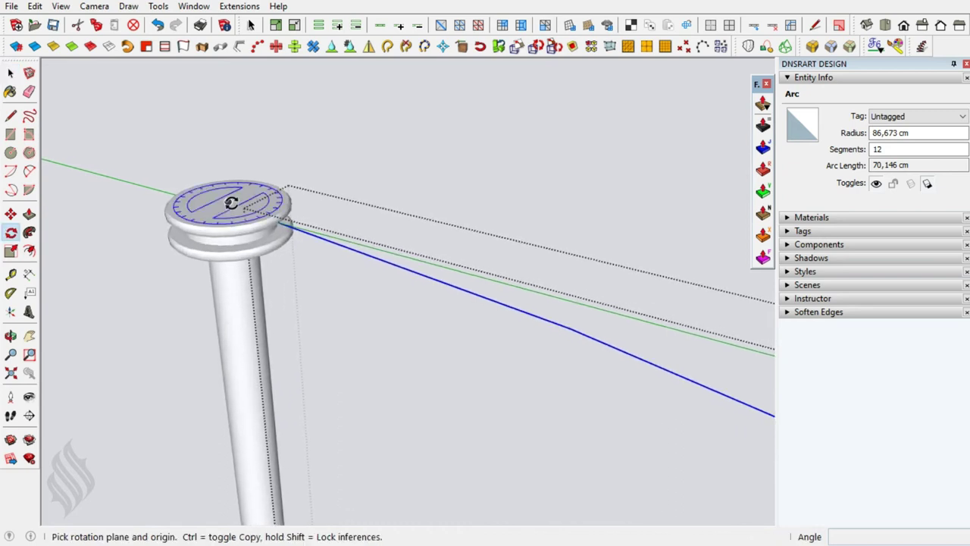
left_click(228, 202)
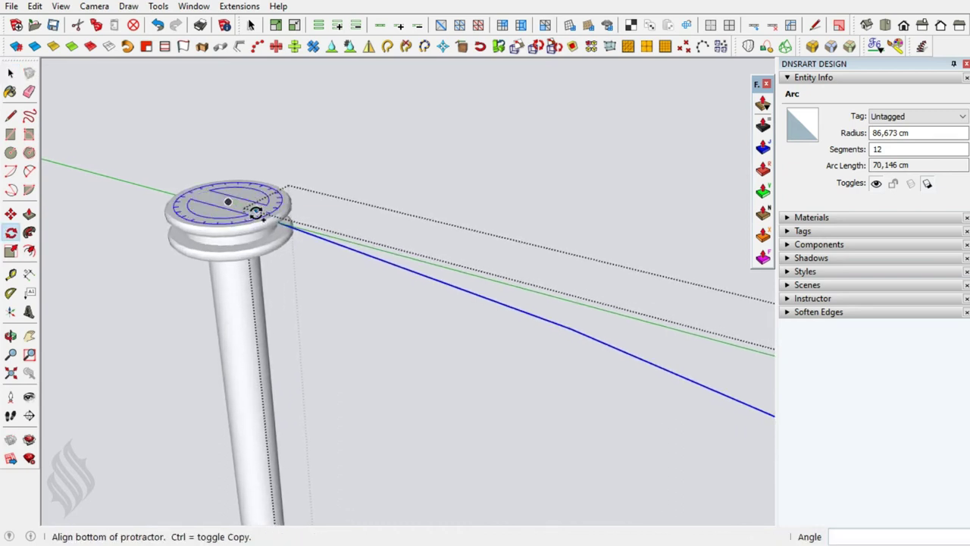
left_click(258, 210)
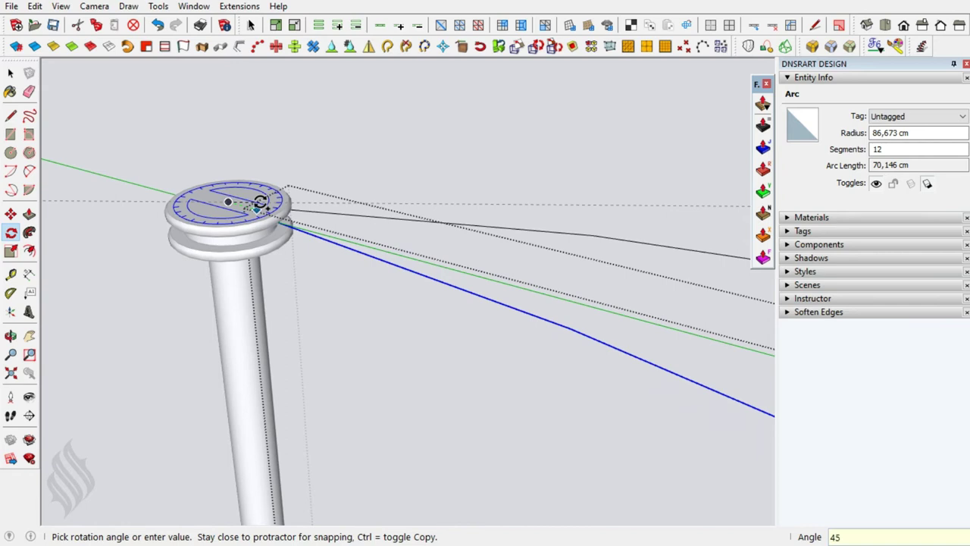
left_click(259, 202)
Start a line at the lower arc's end to join the two arcs.
key("space")
scroll(189, 185, "down", 2)
scroll(176, 180, "down", 2)
scroll(176, 180, "down", 2)
scroll(181, 184, "down", 2)
scroll(183, 193, "down", 1)
key("l")
left_click(521, 455)
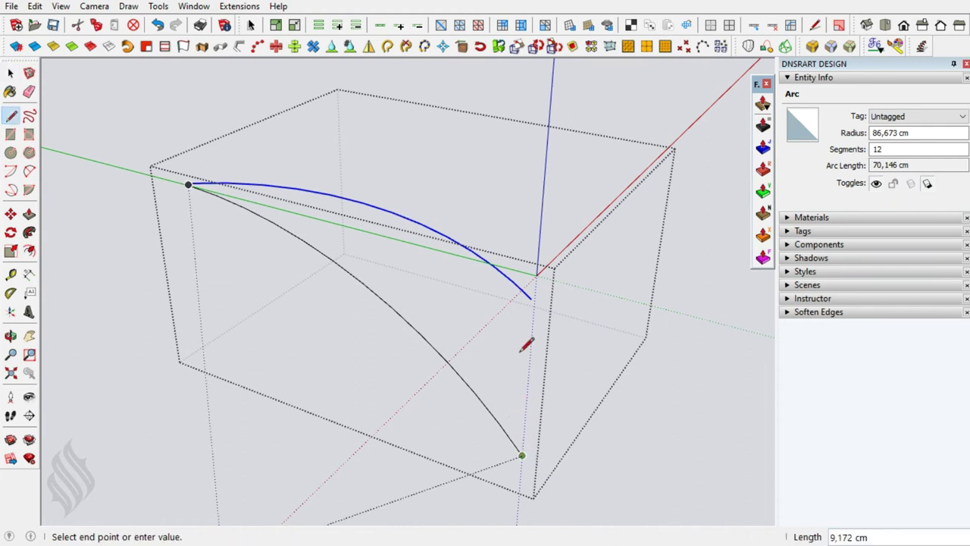
Finish the line between the arc ends and draw short 3,2 and 2,4 cm helper segments.
left_click(532, 317)
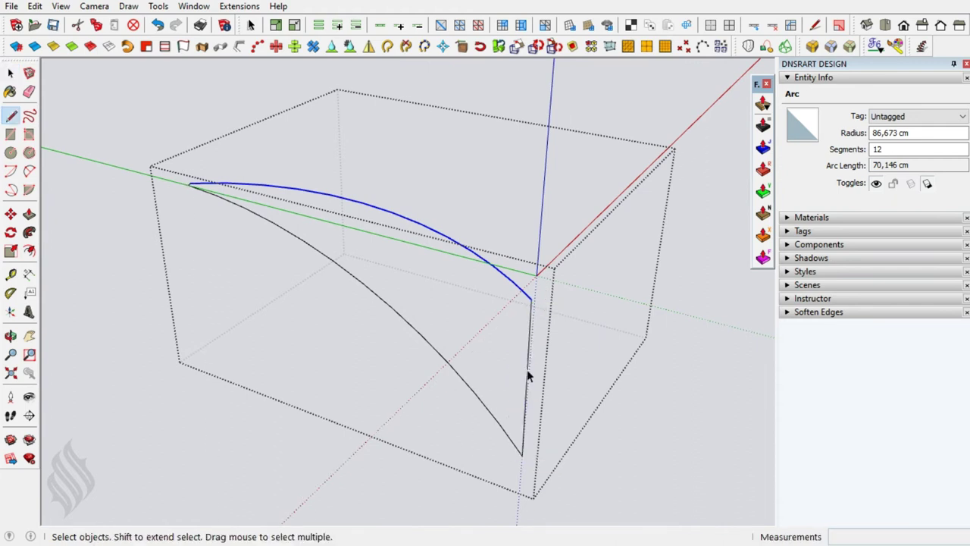
scroll(529, 364, "up", 2)
scroll(530, 362, "up", 2)
left_click(527, 365)
type("3,2")
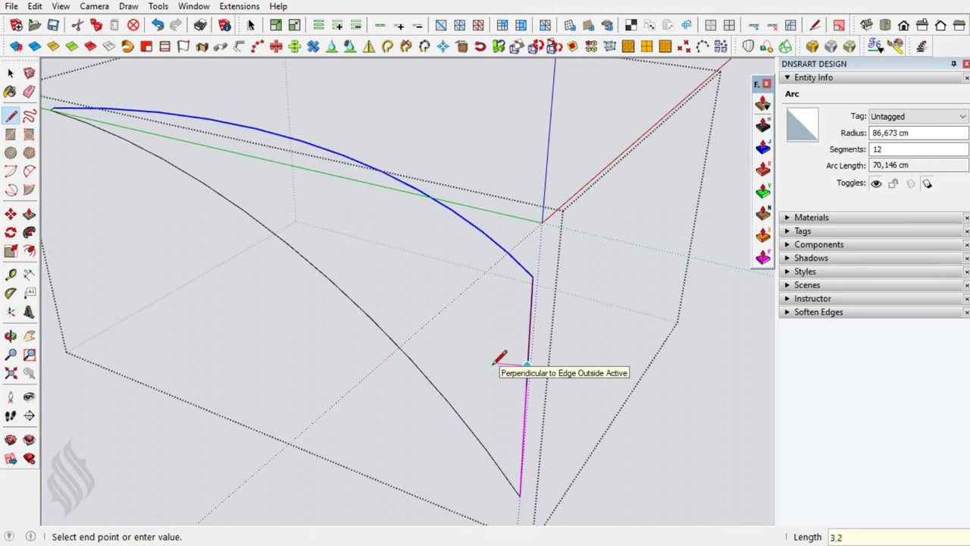
key("Return")
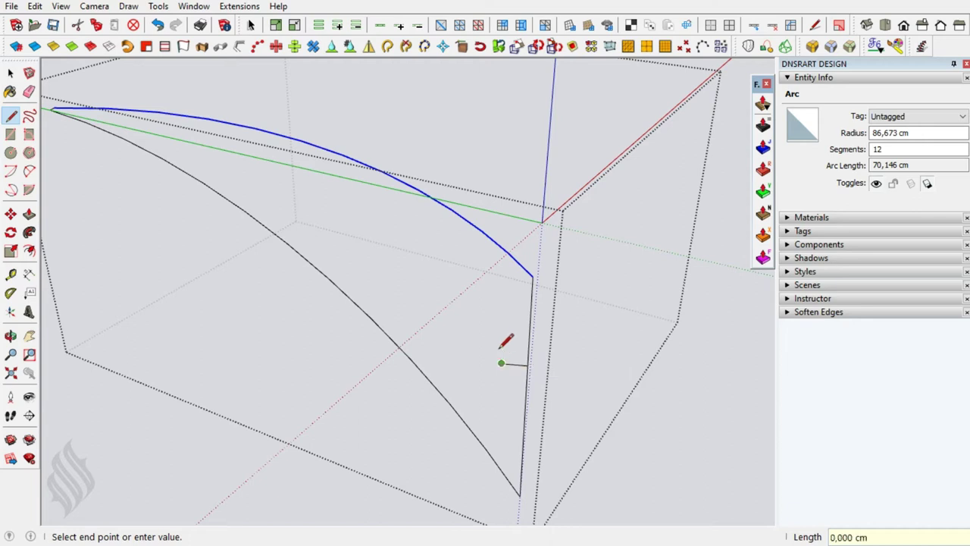
type("2,4")
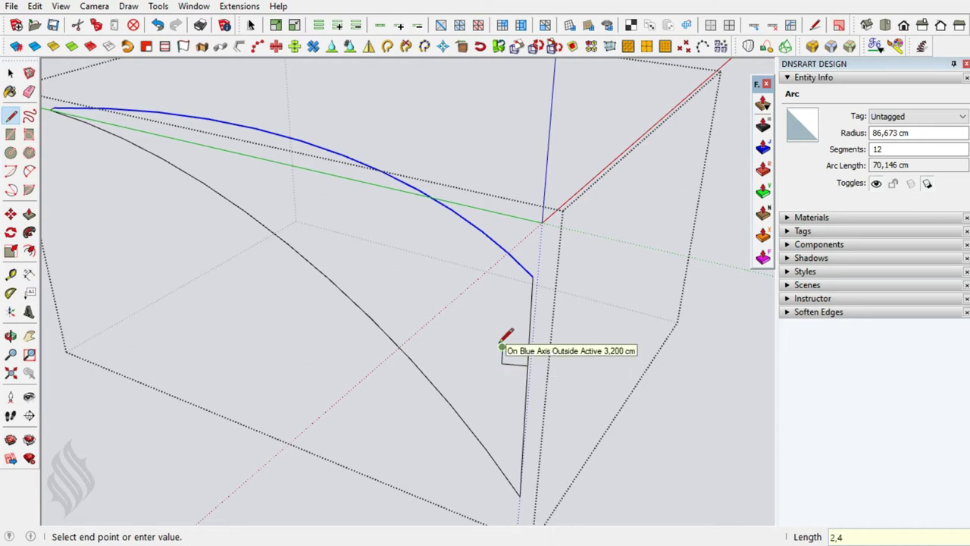
key("Return")
Group the vertical edge together with the small helper segments.
key("space")
left_click_drag(535, 339, 503, 385)
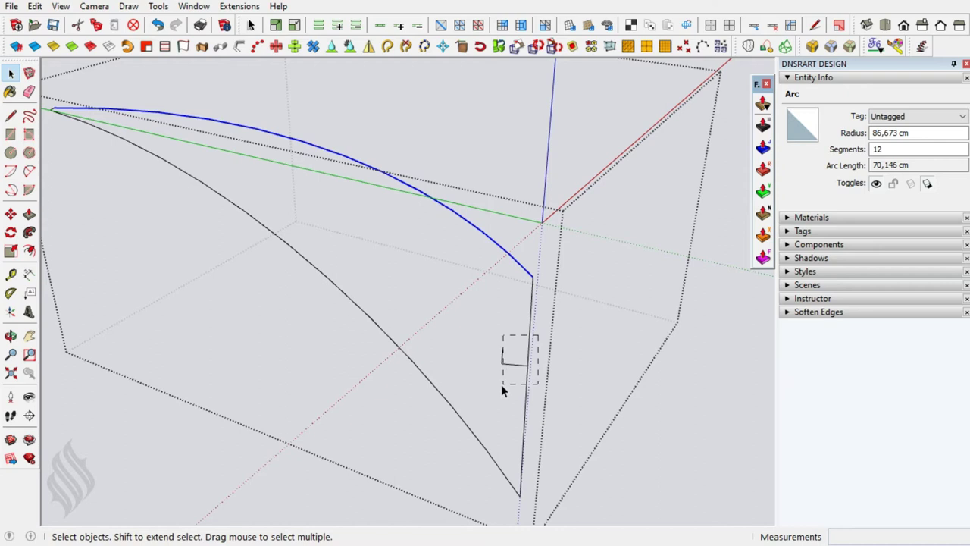
right_click(509, 370)
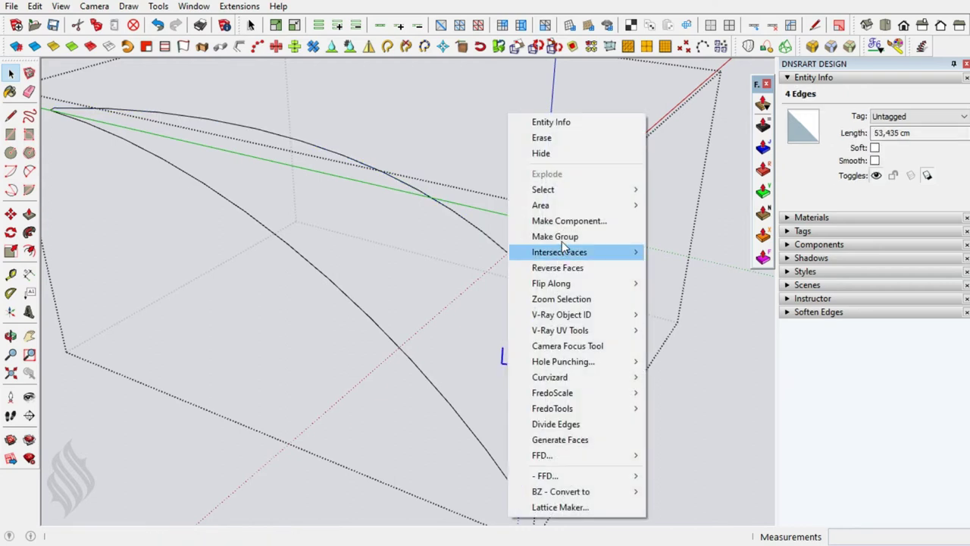
left_click(561, 236)
Draw a 2-Point Arc bulging 4 cm between the long arc's end and the flag's lower tip.
key("a")
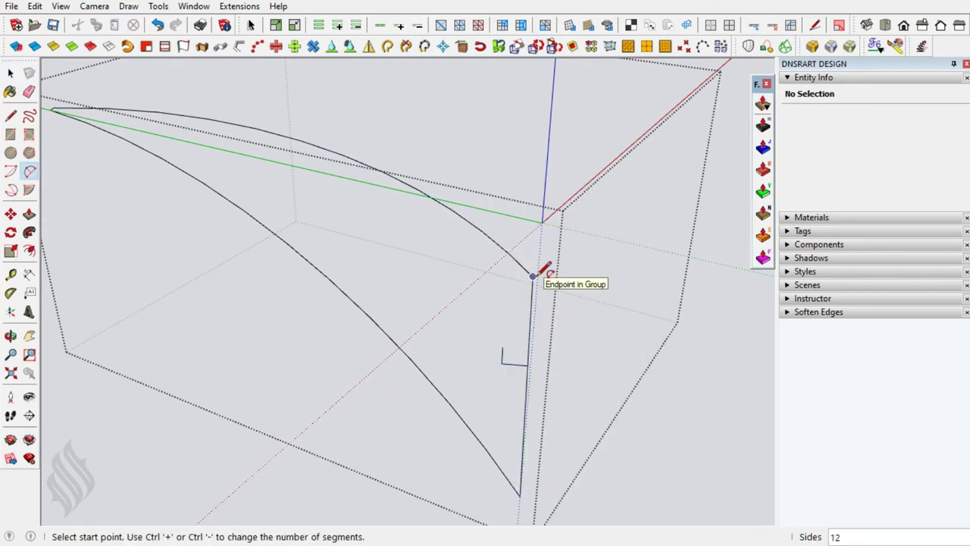
left_click(533, 276)
left_click(519, 495)
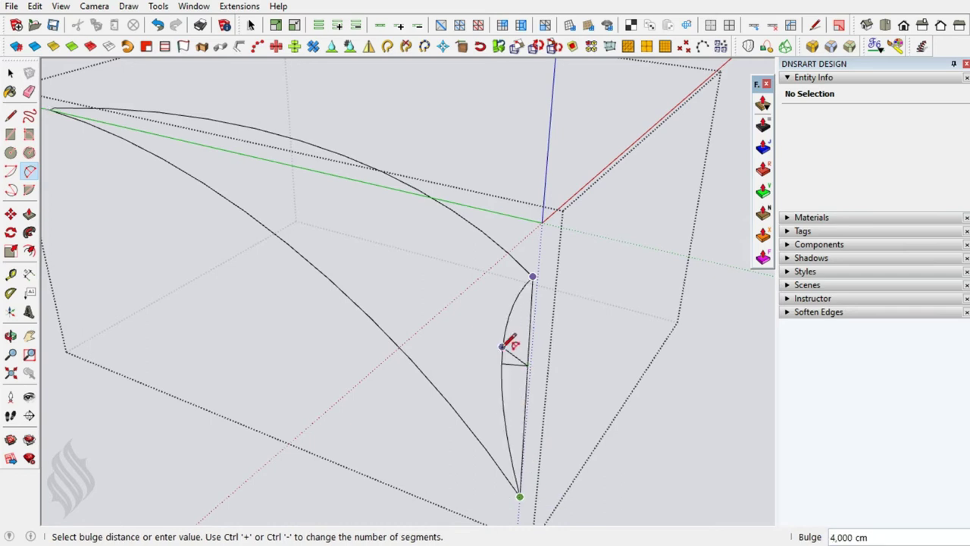
left_click(502, 346)
key("space")
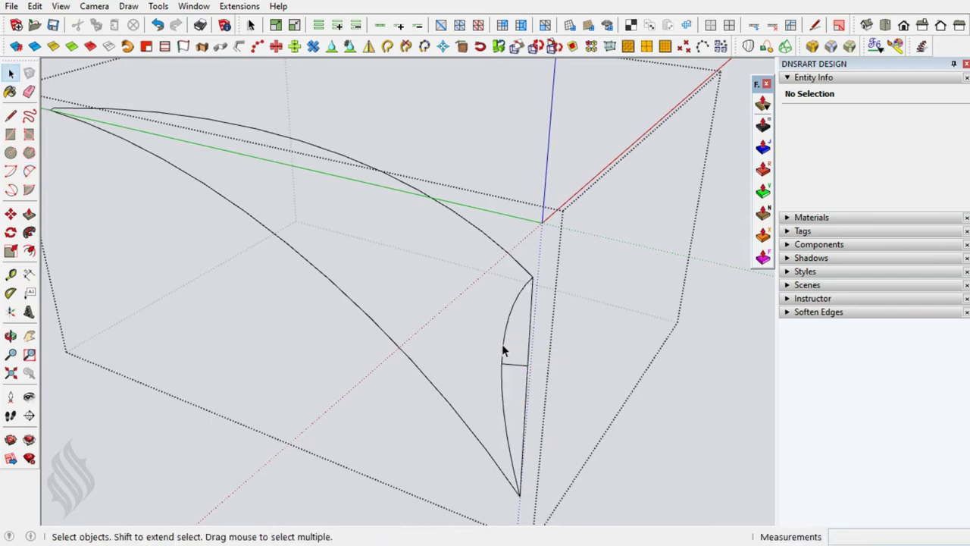
left_click(502, 347)
left_click(504, 350)
Zoom into the flag's left corner and draw a 0,08 cm helper line from the corner endpoint.
key("e")
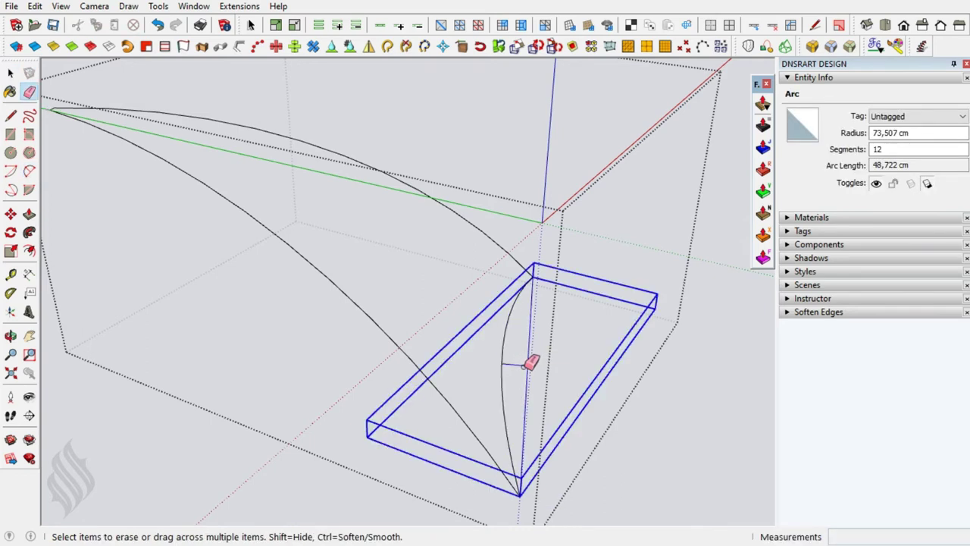
key("h")
left_click_drag(234, 206, 485, 389)
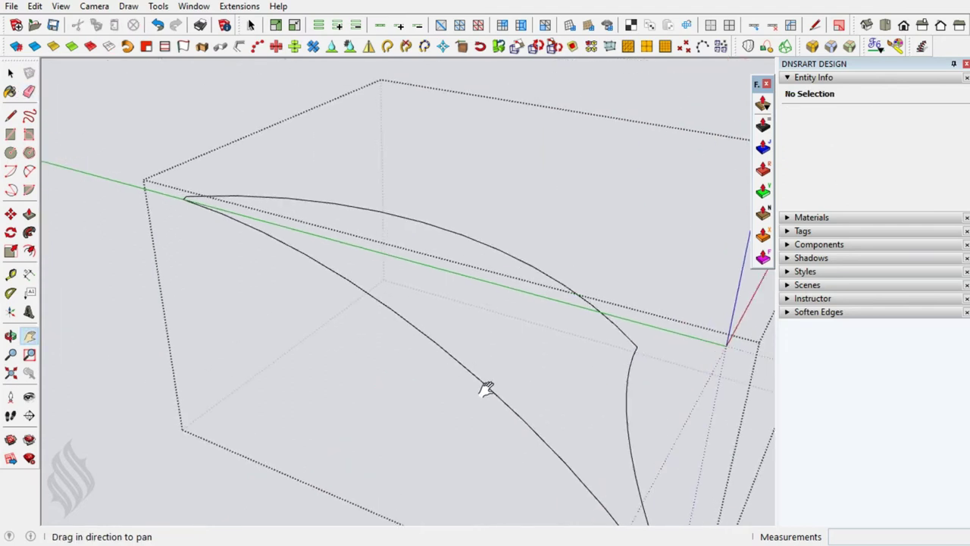
scroll(266, 265, "up", 1)
scroll(277, 271, "up", 2)
scroll(277, 271, "up", 2)
scroll(274, 266, "up", 2)
scroll(275, 268, "up", 1)
scroll(275, 268, "up", 1)
scroll(275, 270, "up", 1)
scroll(279, 274, "up", 2)
scroll(278, 276, "up", 2)
scroll(269, 280, "up", 2)
scroll(266, 276, "up", 1)
key("l")
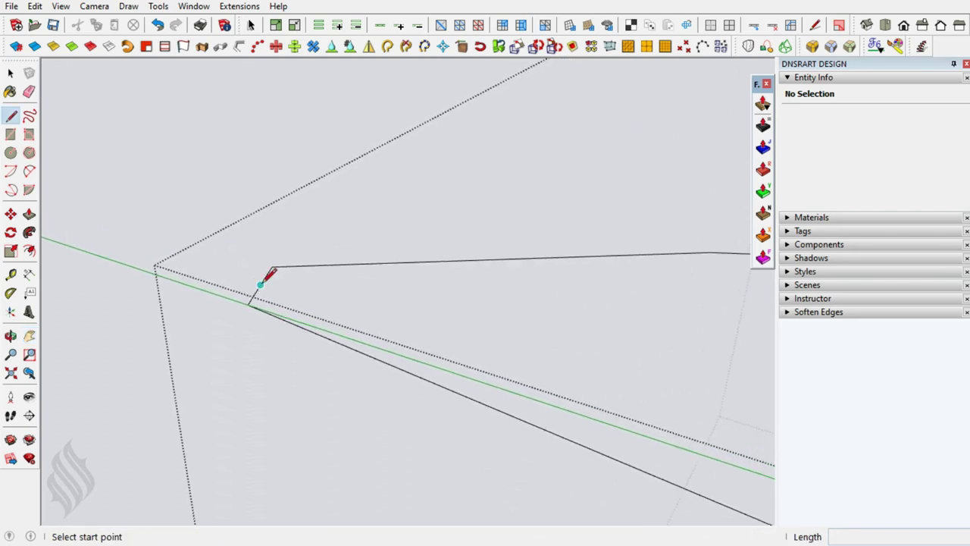
left_click(260, 284)
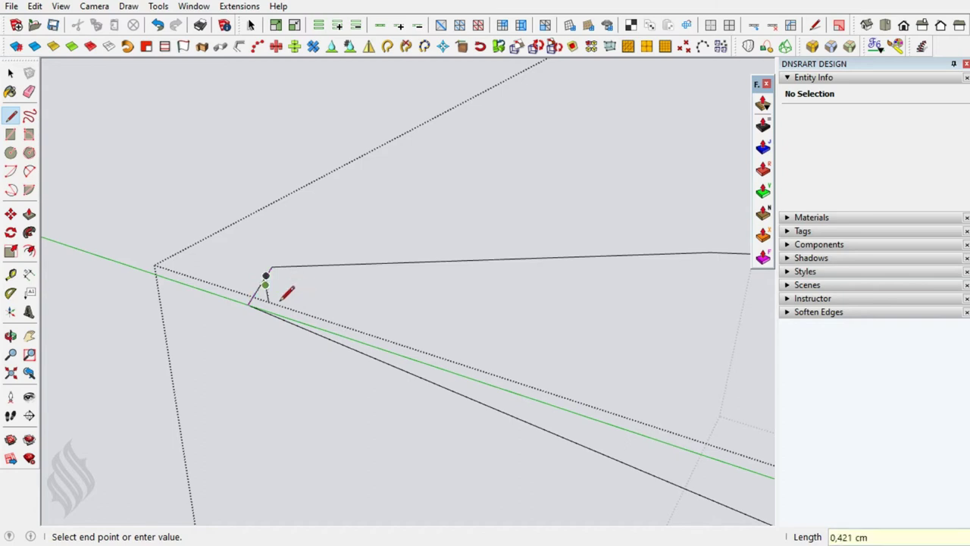
type(",08")
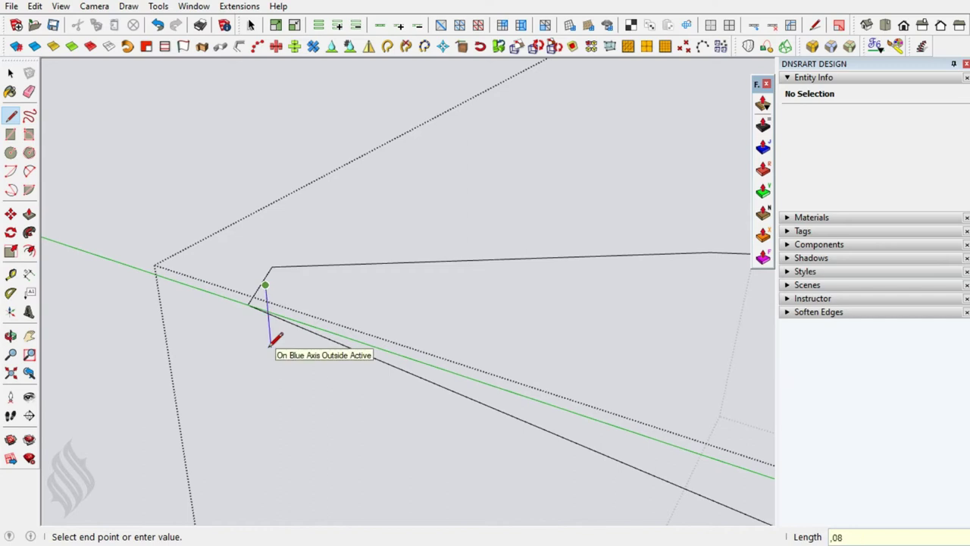
key("Return")
Group the short helper edges and delete the group.
key("space")
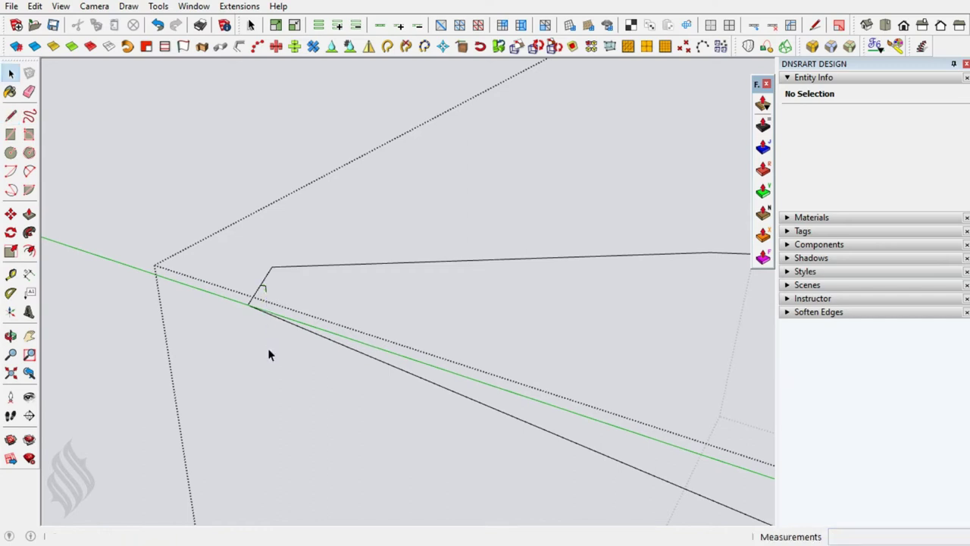
left_click(259, 286)
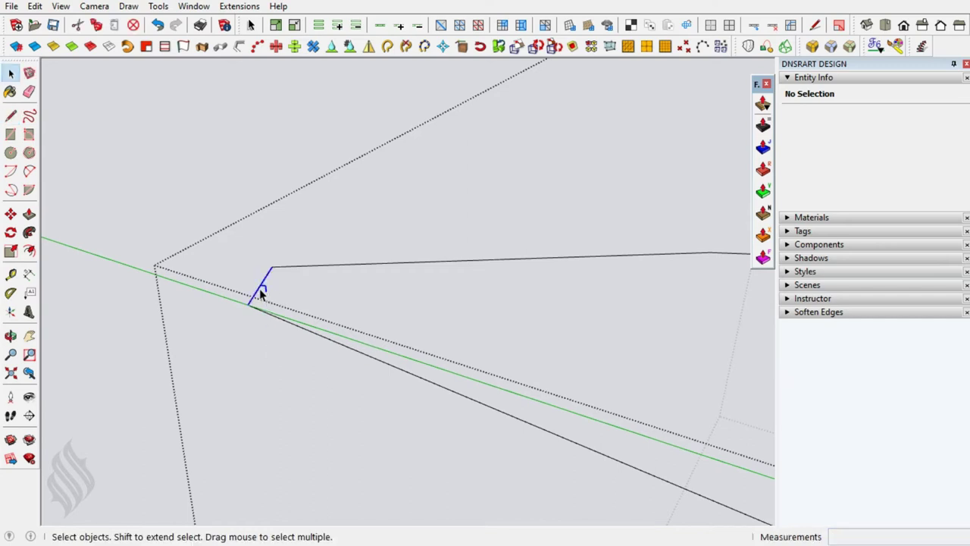
right_click(259, 286)
left_click(276, 270)
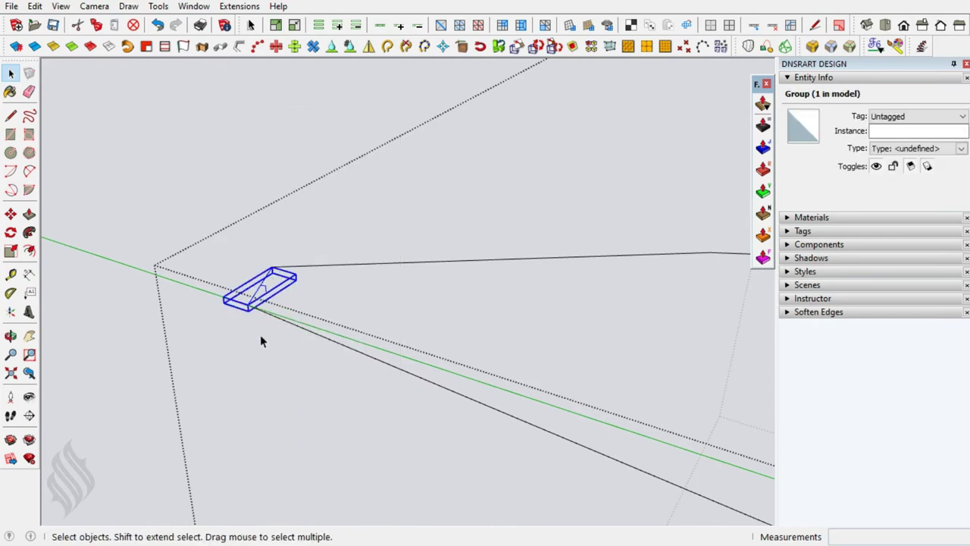
key("Delete")
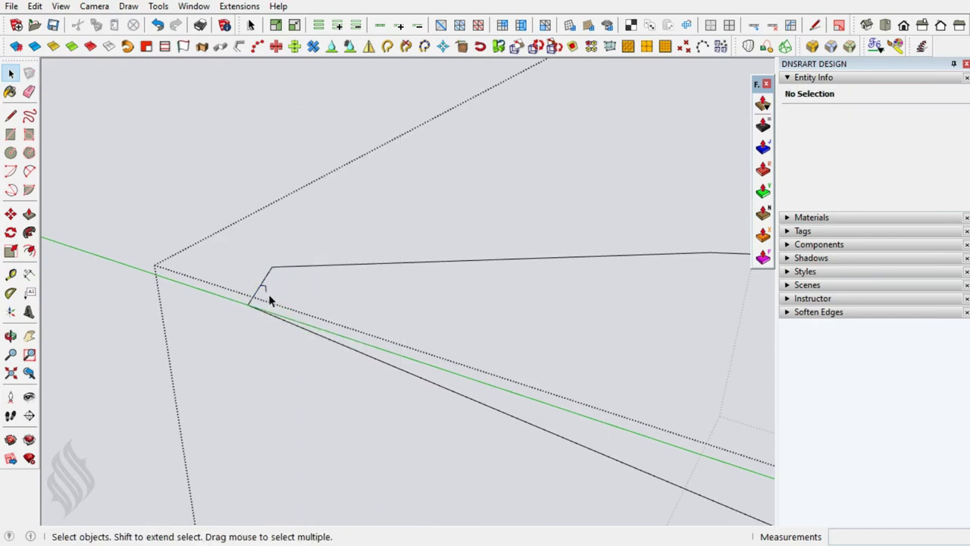
Draw a 2-Point Arc from the top edge's left end to the lower corner.
scroll(267, 291, "up", 3)
key("a")
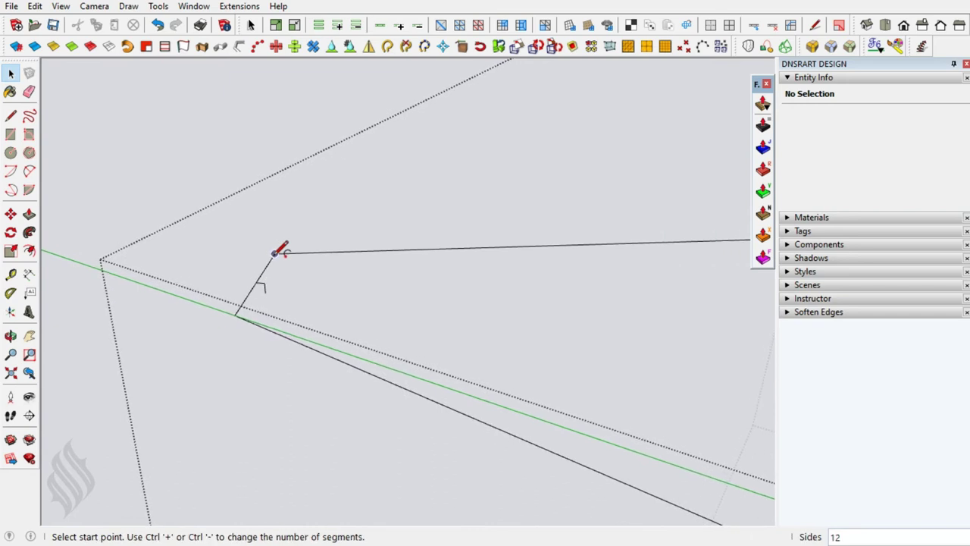
left_click(274, 254)
left_click(237, 312)
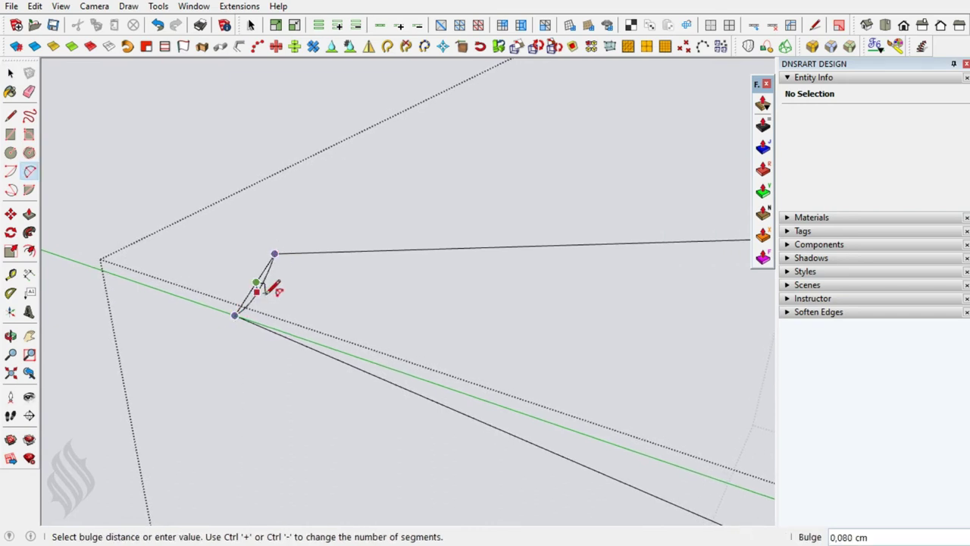
Finish the small corner arc's bulge and erase the leftover straight corner edge.
left_click(271, 281)
key("e")
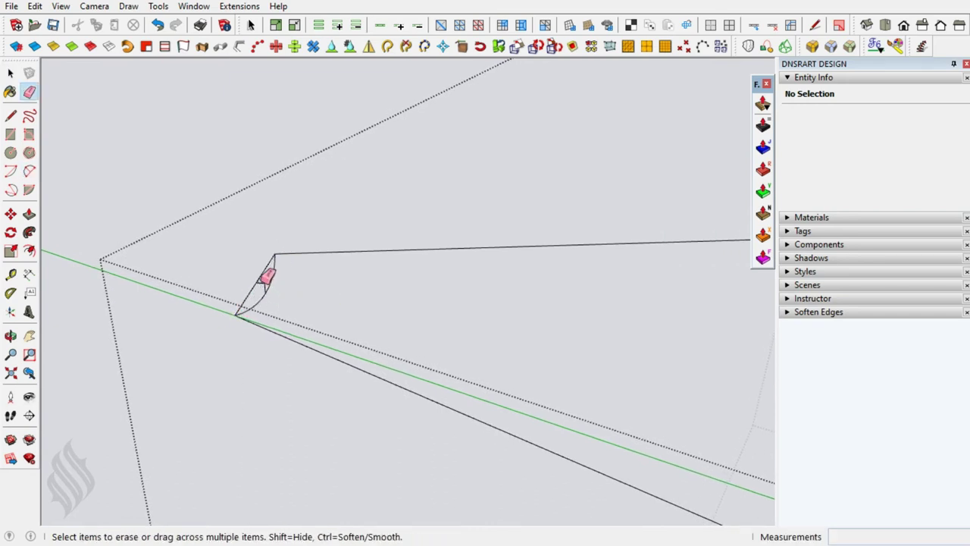
key("space")
left_click(261, 303)
Select the whole flag outline and generate a Curviloft skinned surface from it.
triple_click(262, 303)
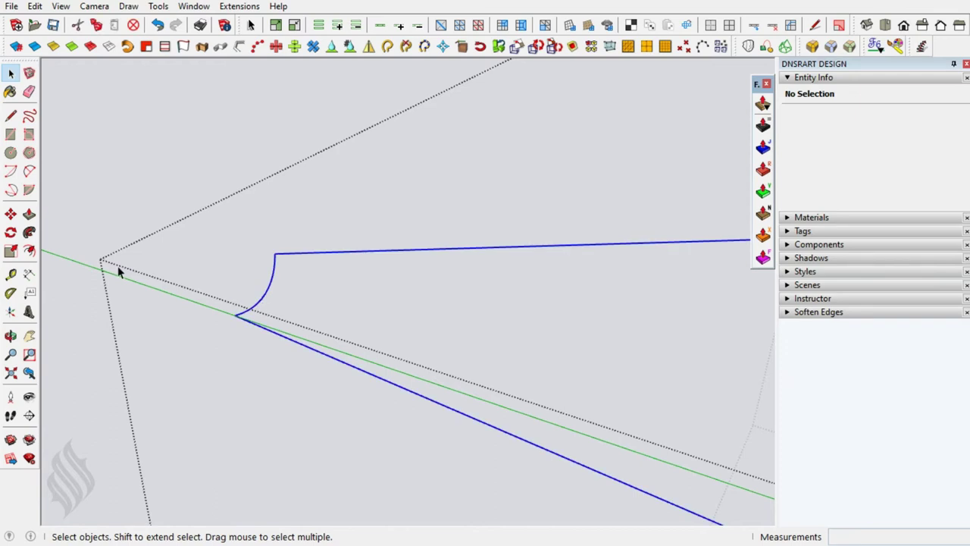
scroll(98, 232, "down", 3)
middle_click_drag(94, 227, 94, 226)
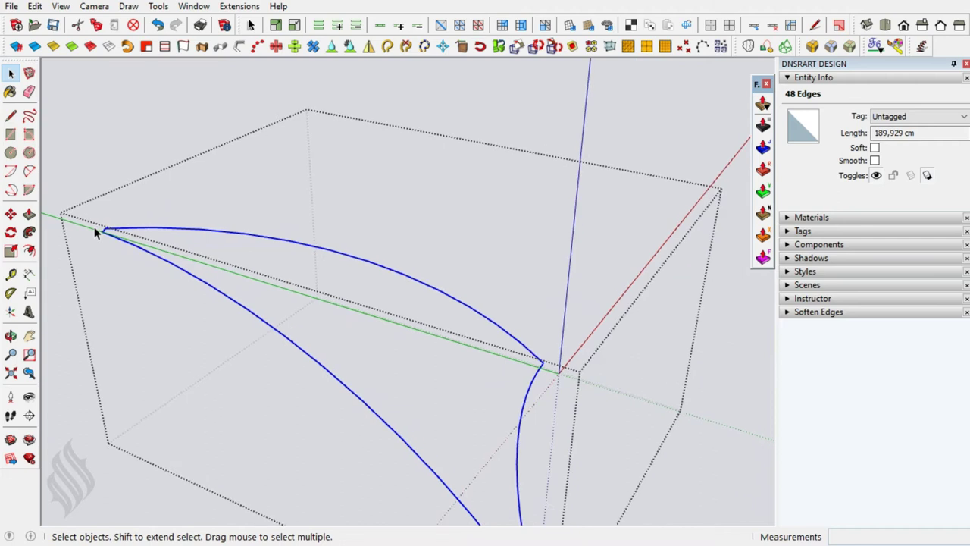
left_click(850, 50)
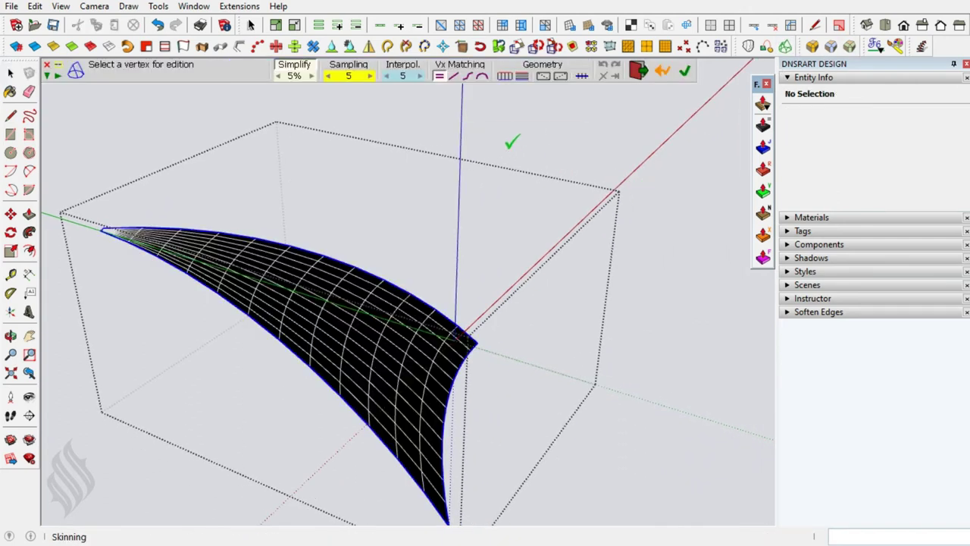
left_click(544, 77)
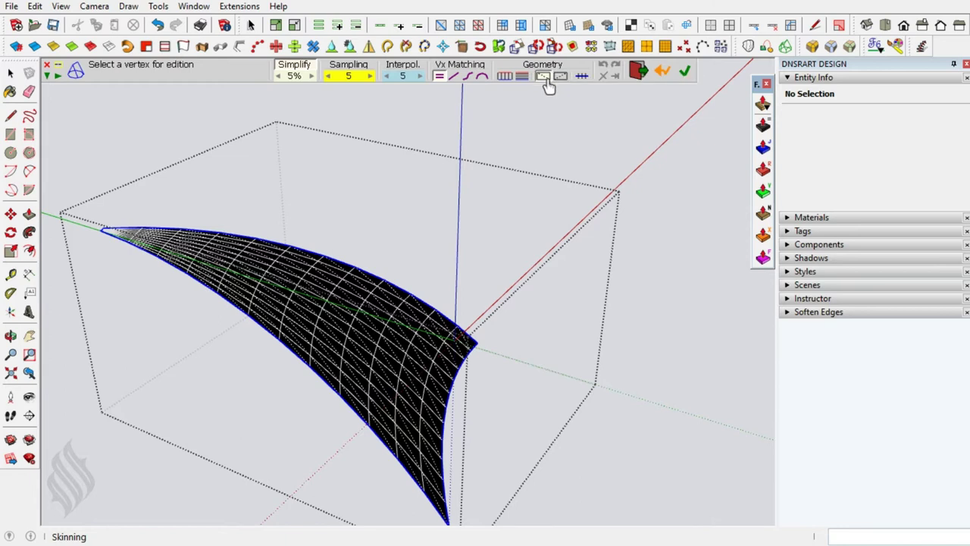
left_click(683, 74)
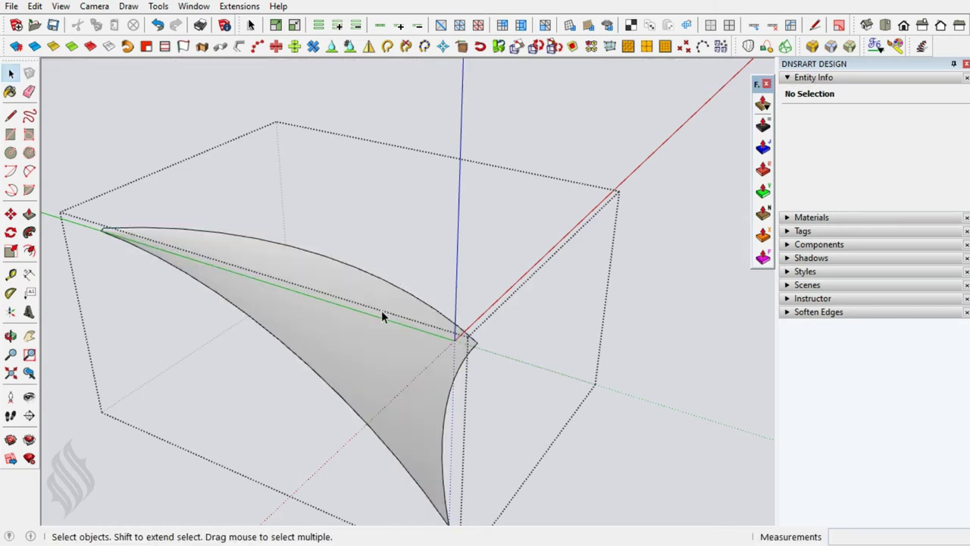
Orbit beneath the new flag surface to inspect its underside.
key("o")
mouse_move(370, 329)
left_mouse_down()
mouse_move(335, 351)
mouse_move(164, 371)
mouse_move(263, 350)
left_mouse_up()
mouse_move(263, 350)
middle_mouse_down()
mouse_move(340, 457)
mouse_move(396, 433)
mouse_move(427, 357)
mouse_move(433, 202)
middle_mouse_up()
mouse_move(433, 202)
left_mouse_down()
mouse_move(353, 467)
mouse_move(389, 493)
left_mouse_up()
scroll(396, 472, "up", 2)
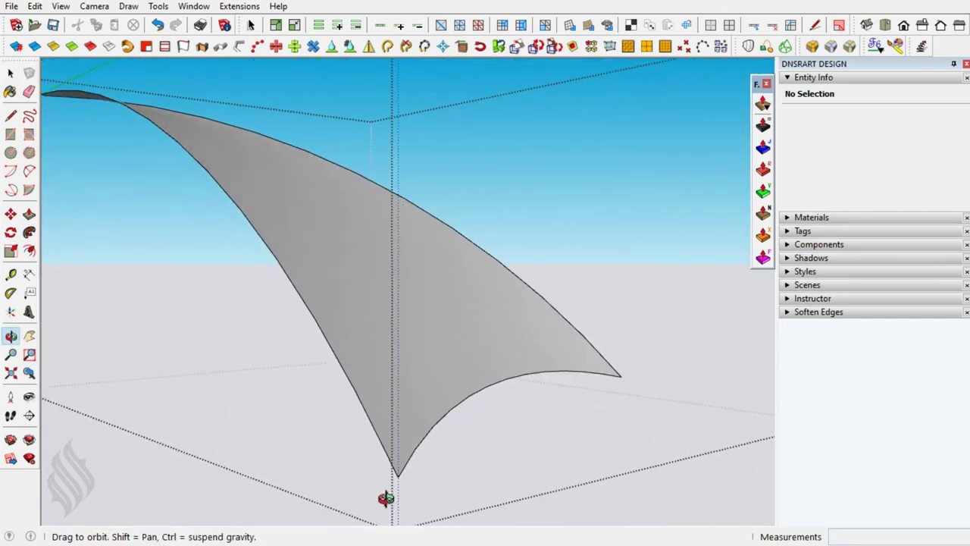
scroll(391, 366, "up", 2)
left_click_drag(391, 366, 314, 320)
mouse_move(347, 411)
left_mouse_down()
mouse_move(351, 438)
mouse_move(346, 353)
left_mouse_up()
scroll(354, 415, "up", 2)
Show an additional toolbar and dock it beside the other toolsets.
key("space")
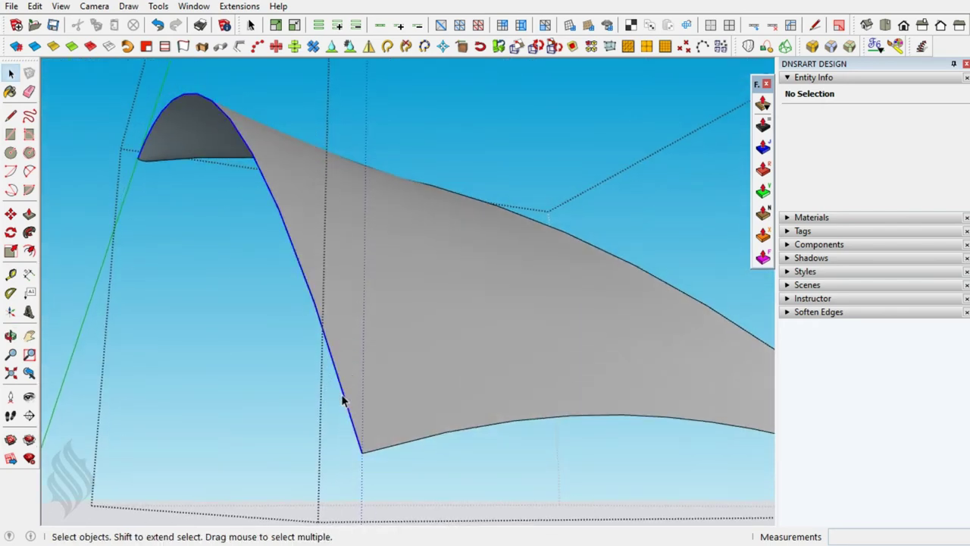
right_click(920, 46)
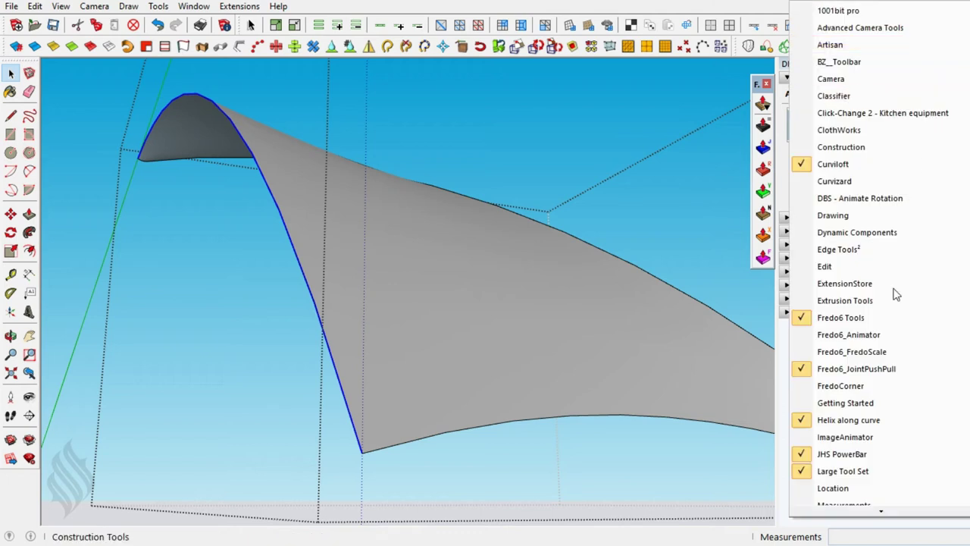
scroll(873, 429, "down", 1)
scroll(872, 432, "down", 3)
scroll(864, 409, "down", 3)
scroll(856, 356, "down", 1)
left_click(855, 324)
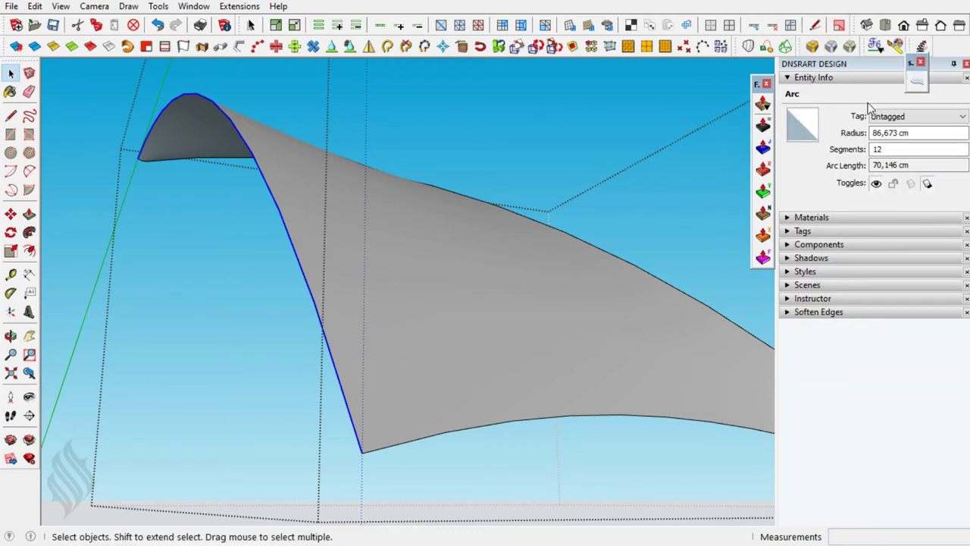
left_click_drag(910, 67, 935, 45)
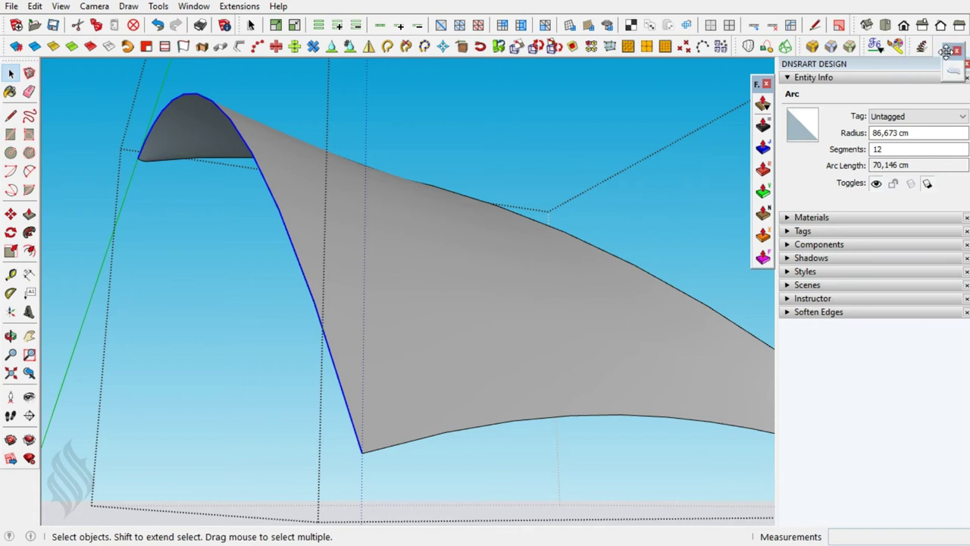
Offset the flag's arched left edge by 0.1 cm to create an inner curve.
left_click(934, 45)
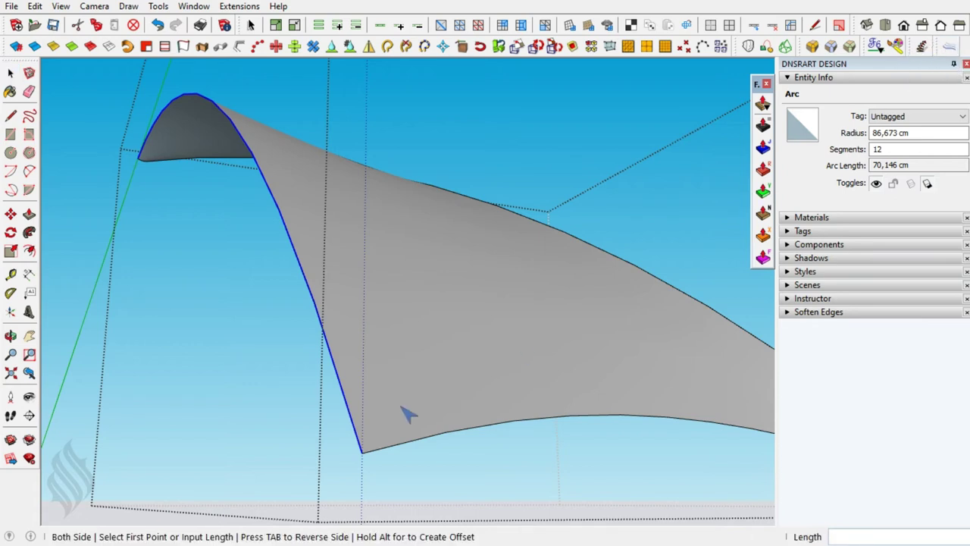
left_click(344, 396)
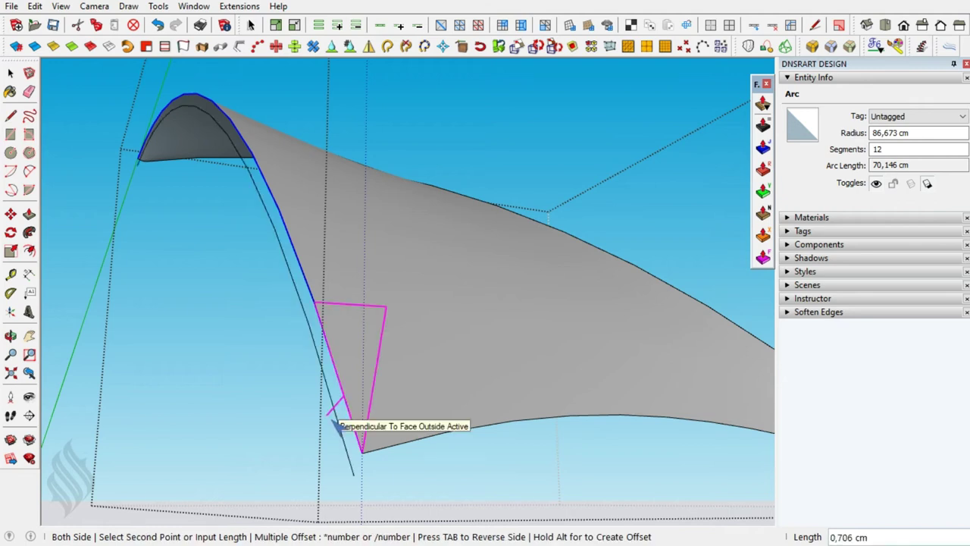
key("Return")
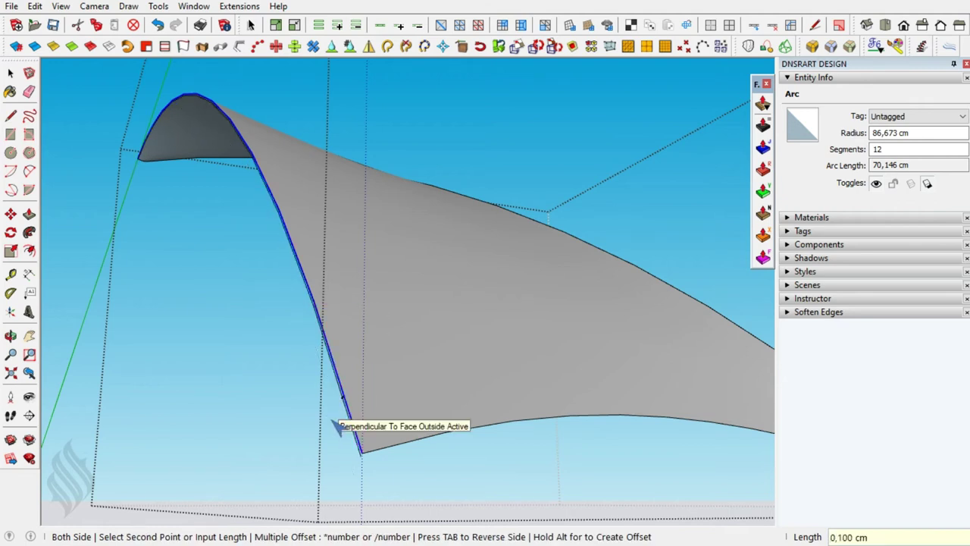
scroll(362, 457, "up", 1)
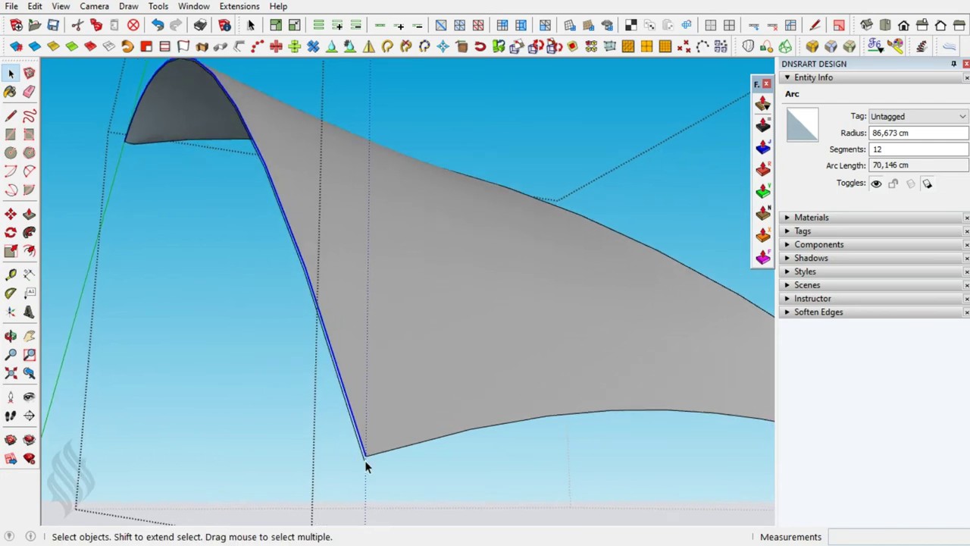
scroll(365, 460, "up", 1)
scroll(365, 460, "up", 1)
Create a 0.2 cm tube along the curve, then delete its body keeping the hexagon end.
left_click(241, 48)
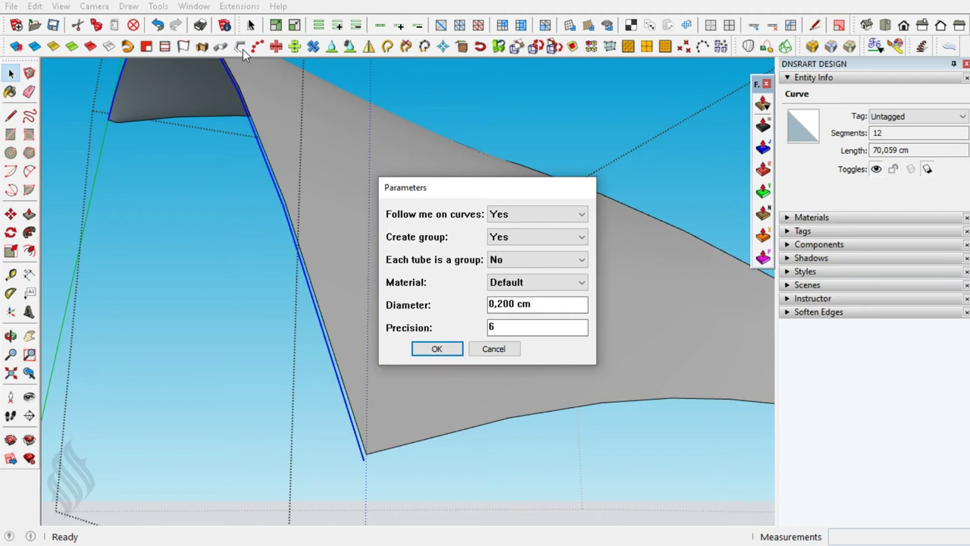
key("Return")
mouse_move(373, 435)
middle_mouse_down()
mouse_move(416, 295)
mouse_move(369, 352)
middle_mouse_up()
left_click(345, 387)
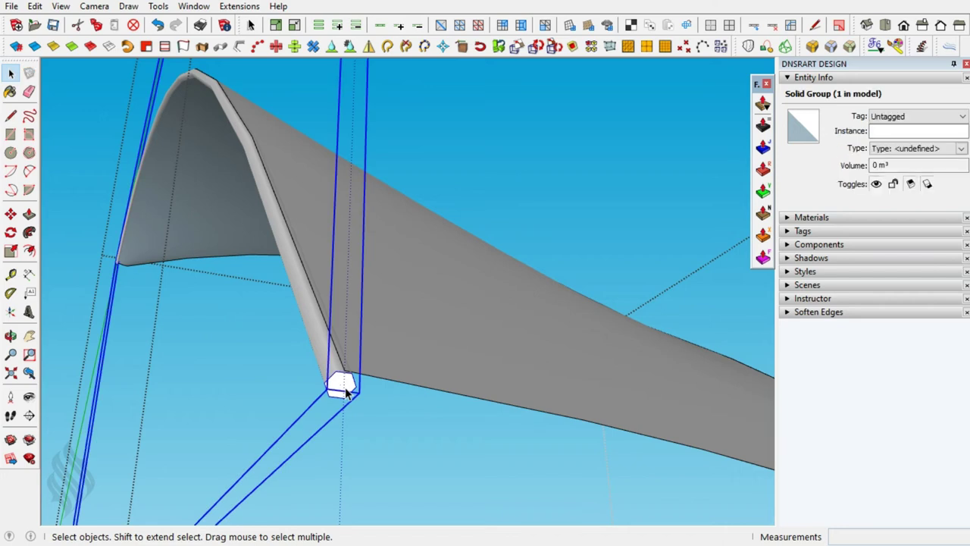
double_click(344, 384)
triple_click(344, 385)
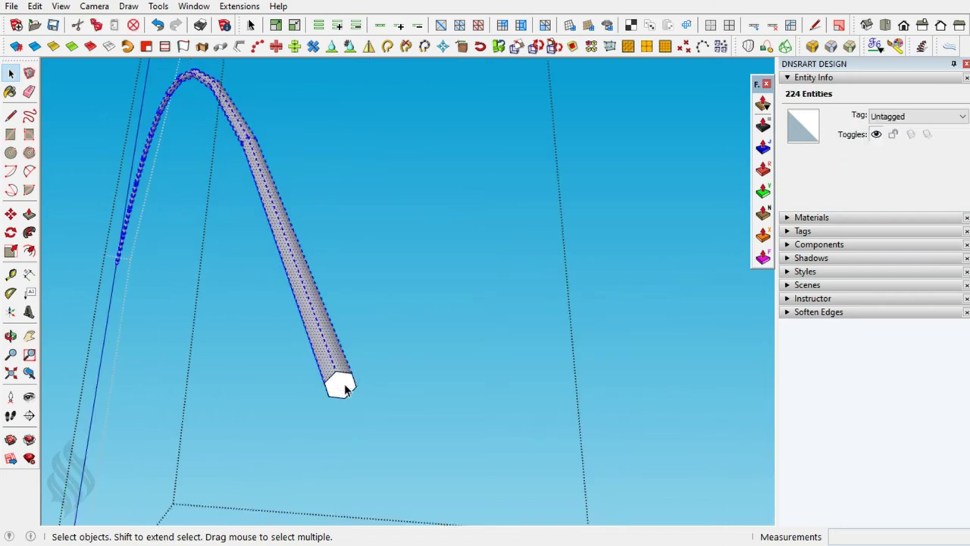
key("Delete")
key("Escape")
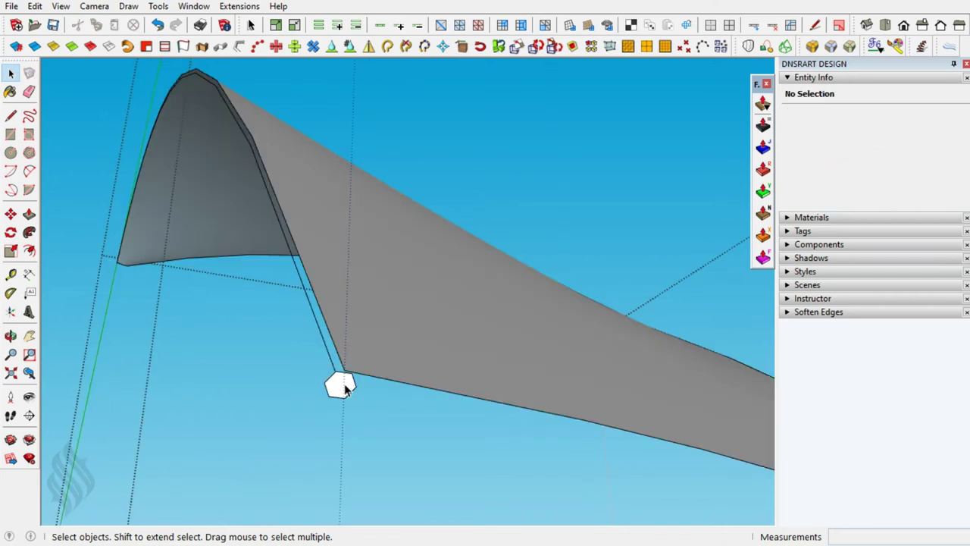
Rotate the hexagonal end face 90° and group it with the arch curve.
left_click(344, 384)
key("q")
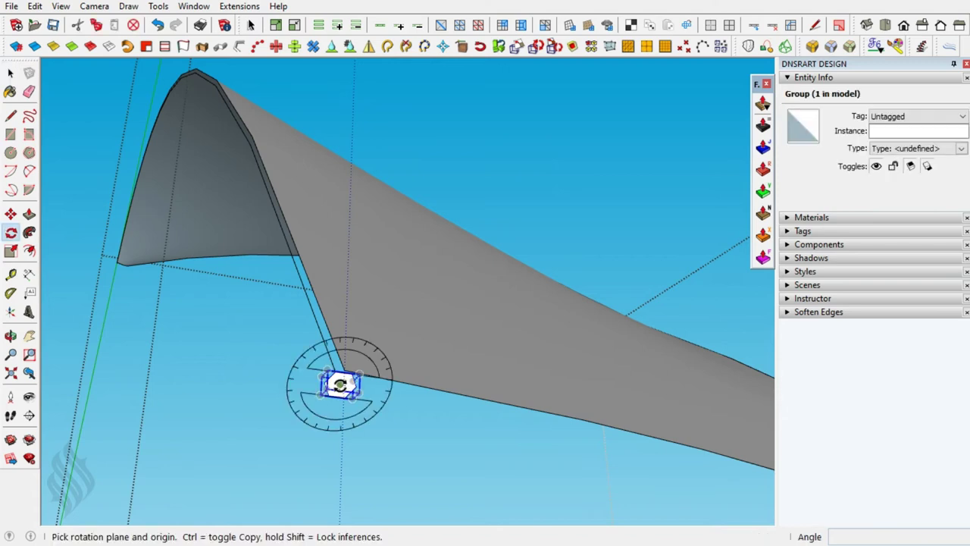
left_click(354, 387)
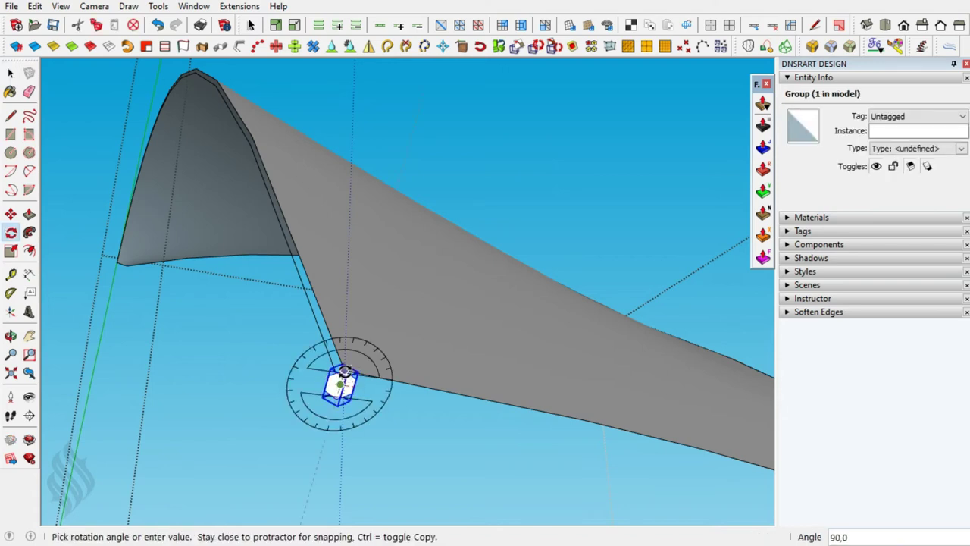
left_click(345, 371)
key("space")
left_click(335, 368, "shift")
right_click(338, 370)
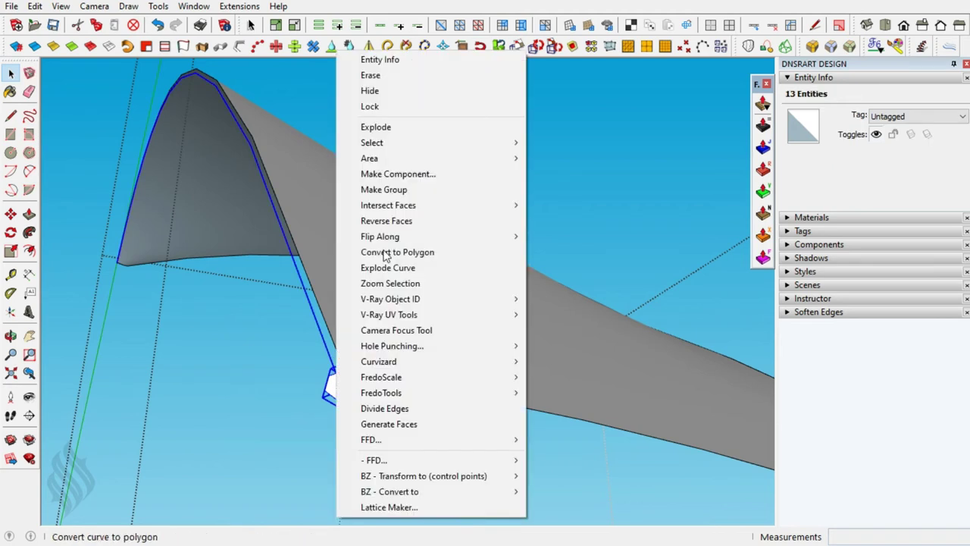
left_click(384, 189)
Explode the hexagon and Follow Me it along the arch curve into a tube.
double_click(342, 387)
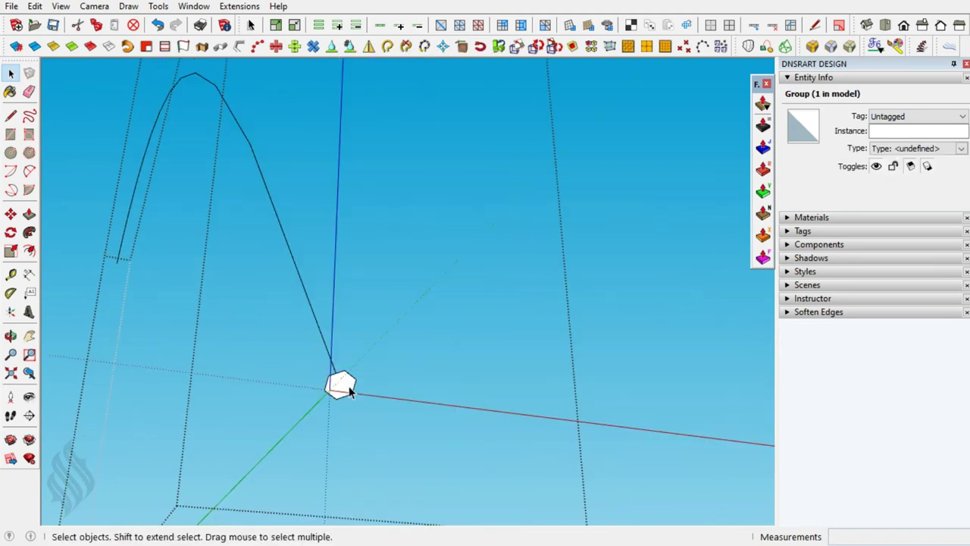
right_click(350, 391)
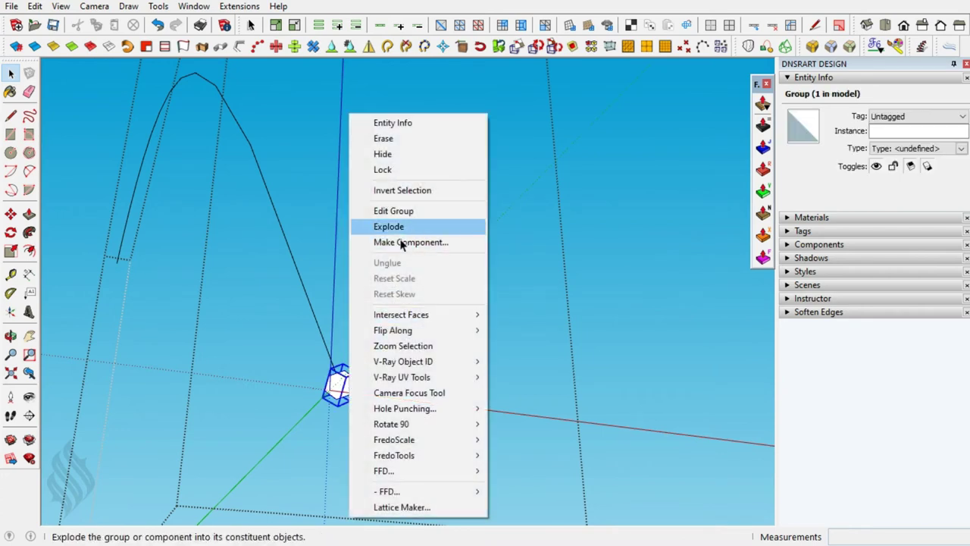
left_click(395, 225)
left_click(329, 362)
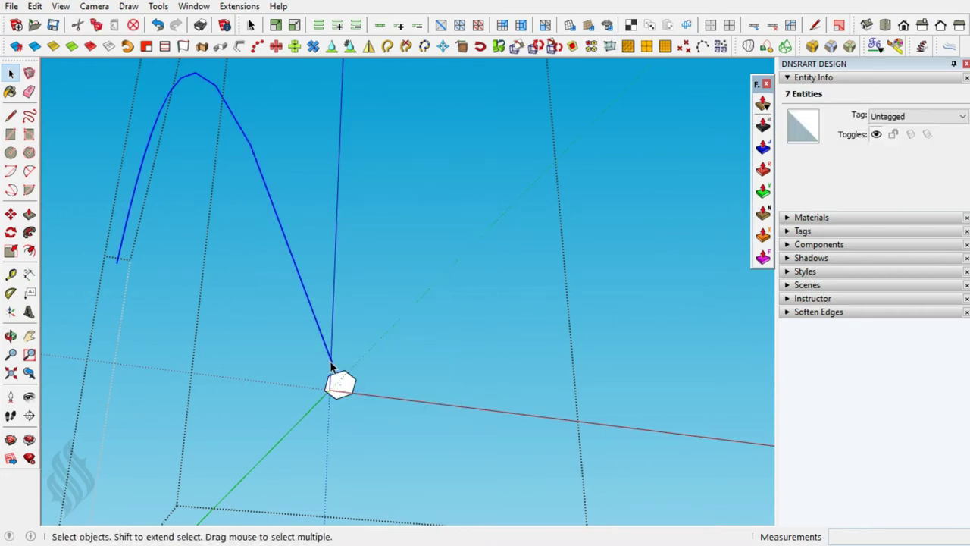
key("f")
left_click(341, 385)
key("space")
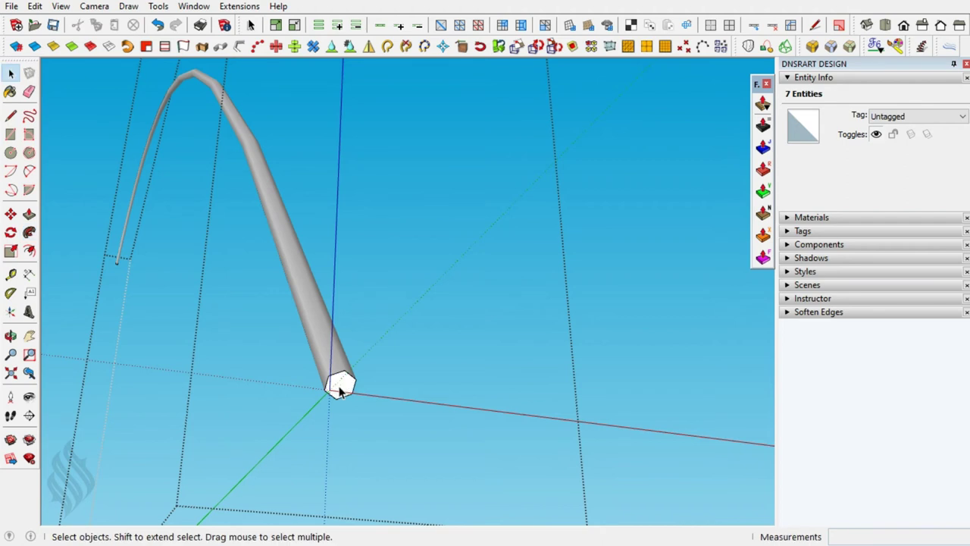
mouse_move(341, 388)
middle_mouse_down()
mouse_move(412, 452)
mouse_move(227, 173)
mouse_move(326, 338)
middle_mouse_up()
middle_click_drag(230, 211, 334, 318, "shift")
middle_click_drag(297, 270, 347, 304, "shift")
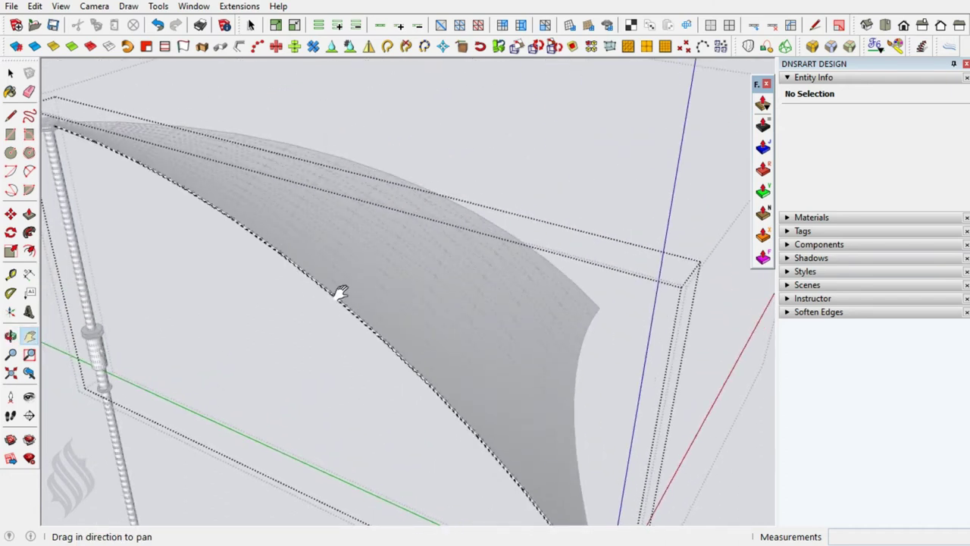
middle_click_drag(312, 221, 250, 286)
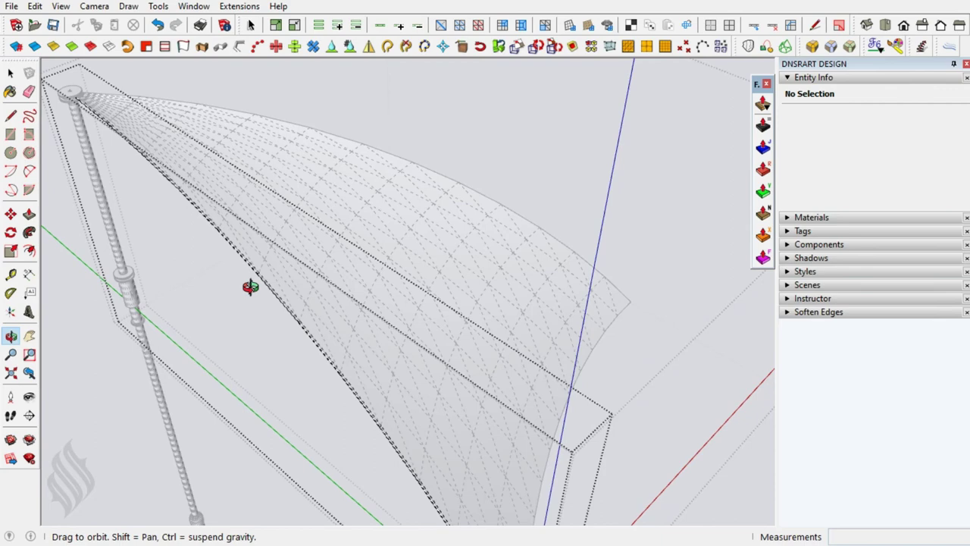
scroll(293, 321, "up", 2)
scroll(296, 314, "up", 2)
scroll(297, 320, "up", 2)
scroll(300, 324, "up", 2)
scroll(299, 324, "up", 2)
scroll(298, 325, "up", 2)
scroll(298, 325, "up", 1)
scroll(295, 301, "up", 1)
scroll(294, 302, "up", 1)
scroll(297, 314, "up", 1)
scroll(286, 341, "up", 2)
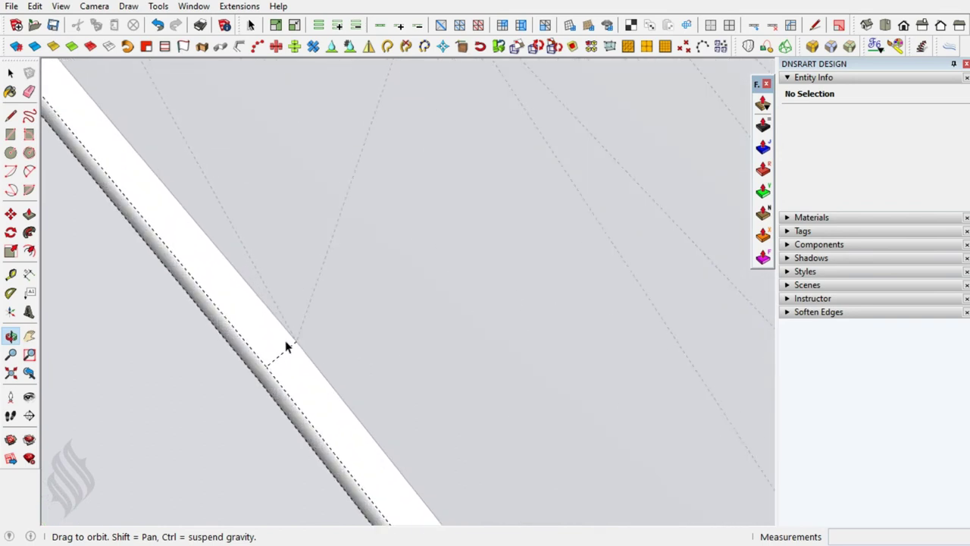
middle_click(285, 347)
scroll(277, 351, "up", 2)
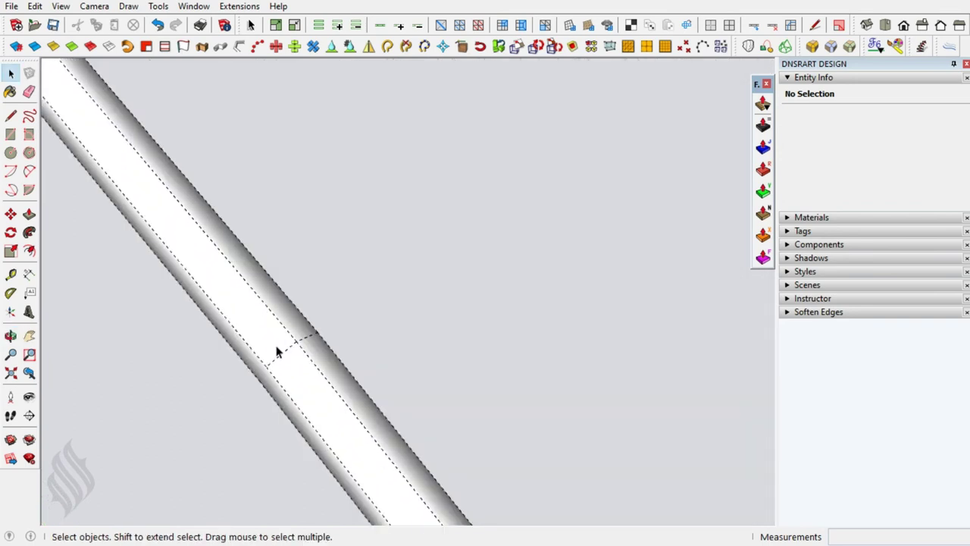
Copy the edge tube's faces, excluding four of its upper, lower and shaded side strips.
triple_click(277, 351)
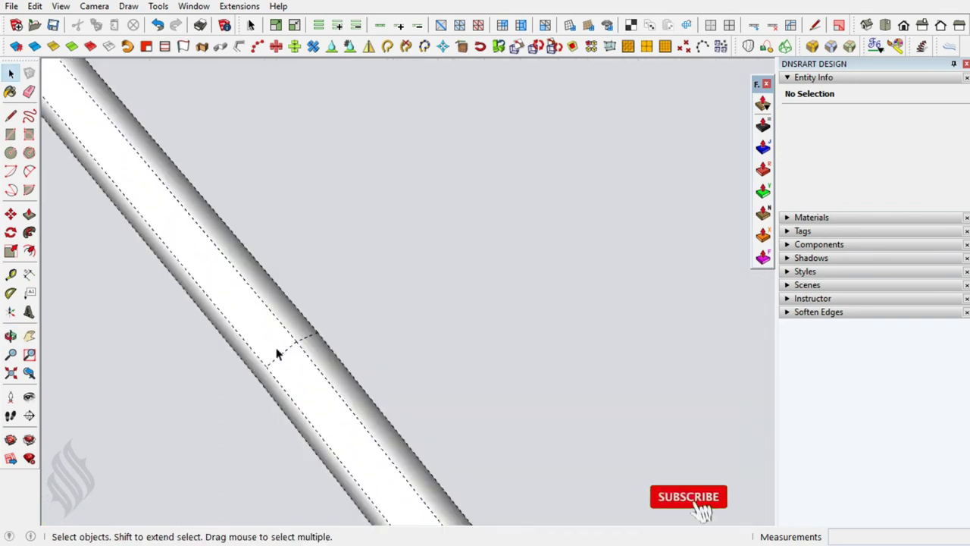
left_click(276, 349, "shift")
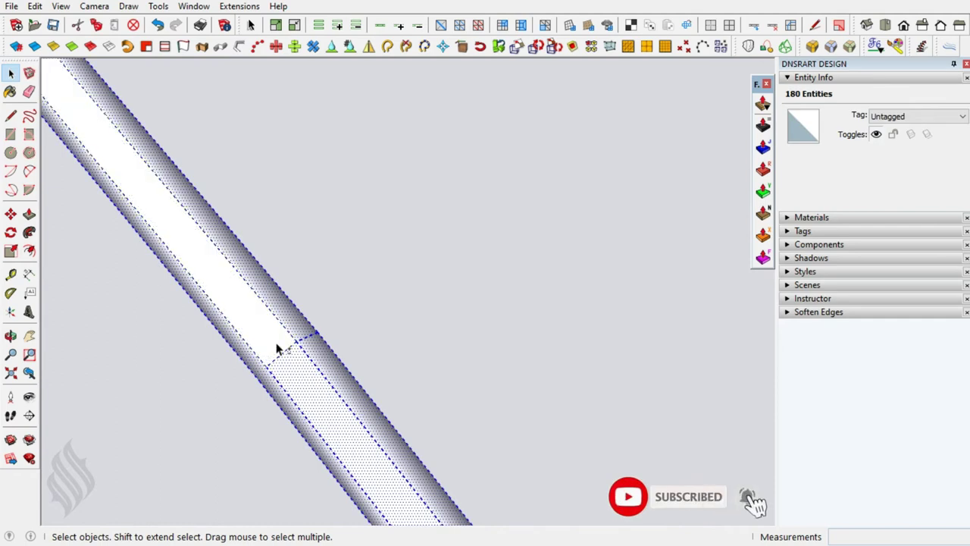
left_click(292, 356, "shift")
left_click(312, 350, "shift")
left_click(299, 331, "shift")
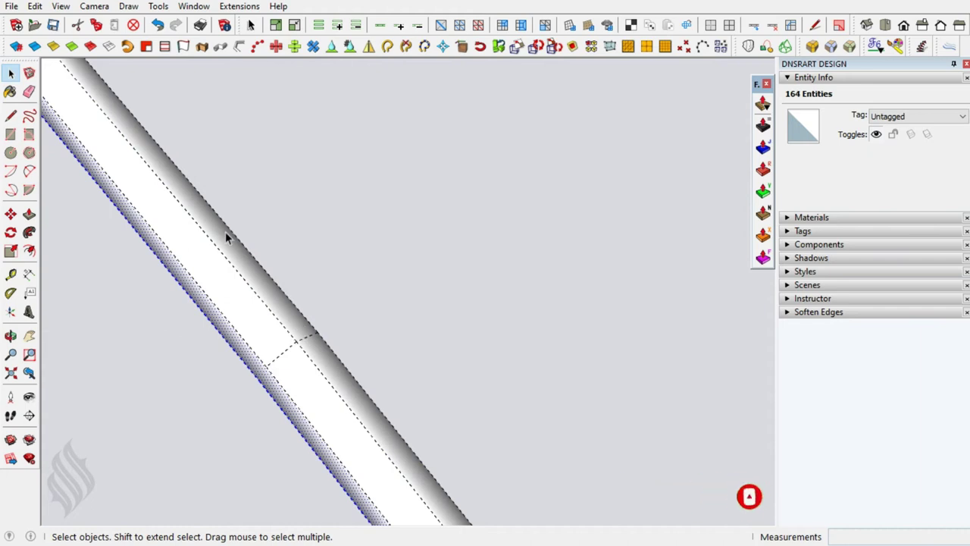
left_click(36, 6)
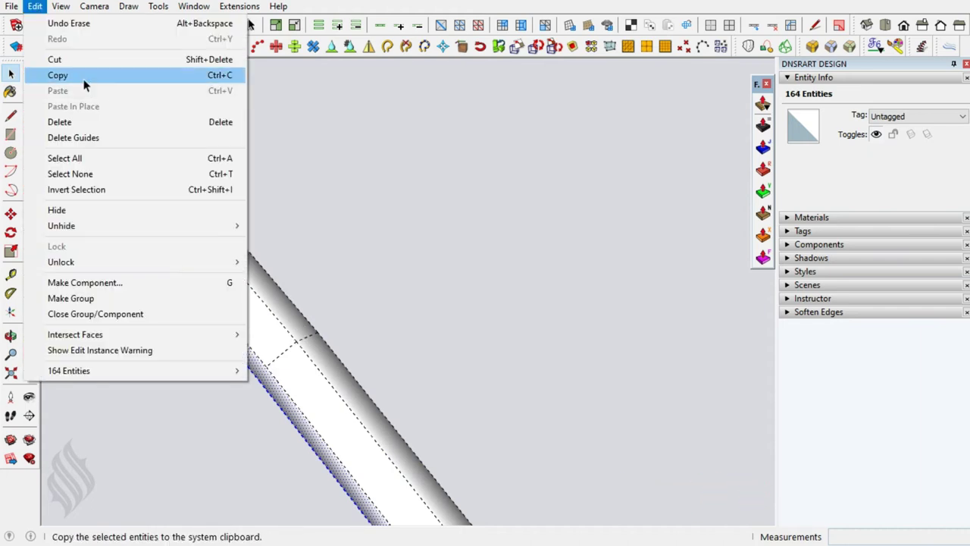
left_click(84, 73)
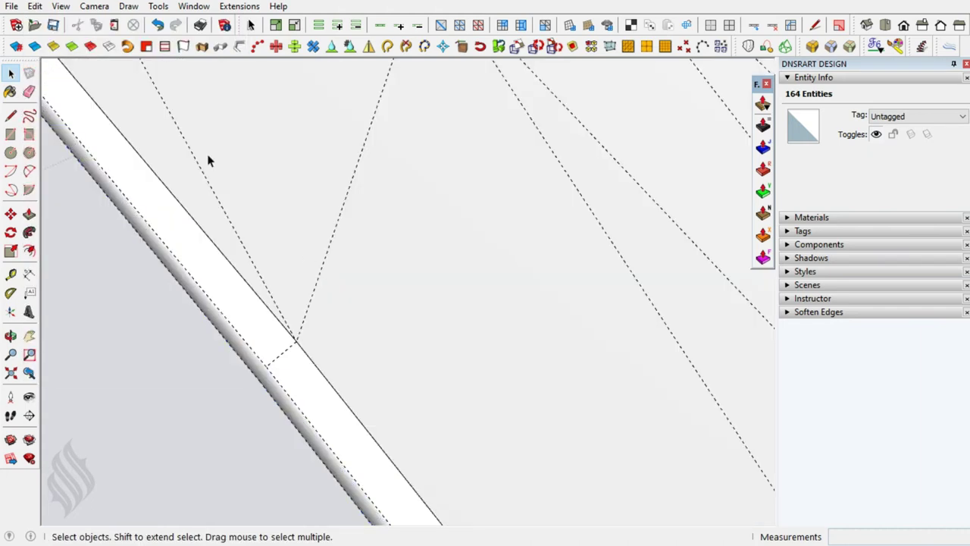
Paste the copied tube faces in place, make them a group, and open it for editing.
left_click(209, 159)
left_click(36, 6)
left_click(76, 105)
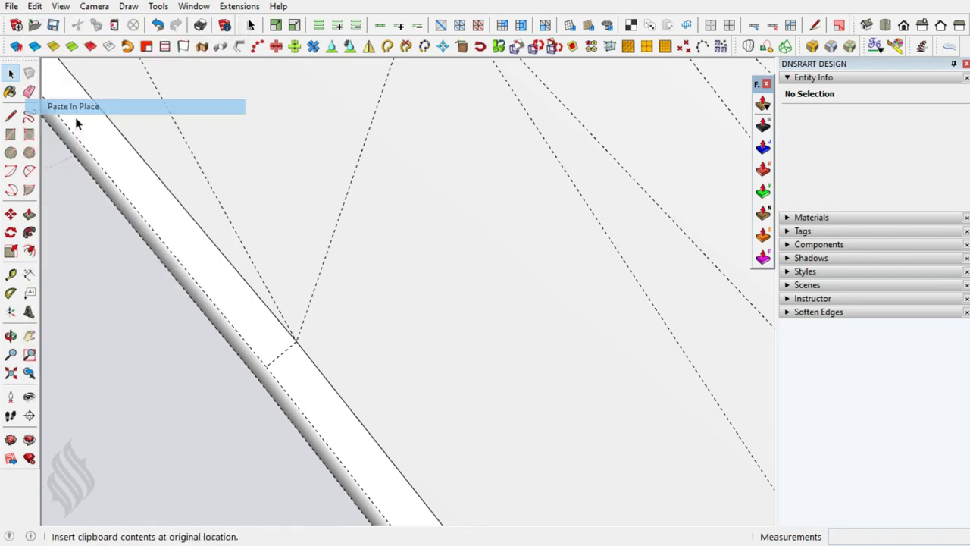
right_click(251, 352)
left_click(314, 127)
double_click(260, 359)
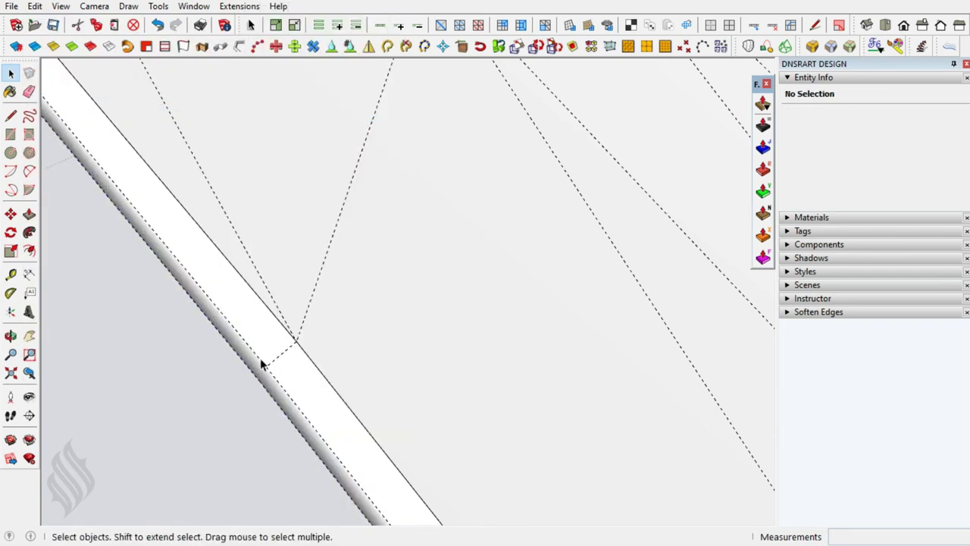
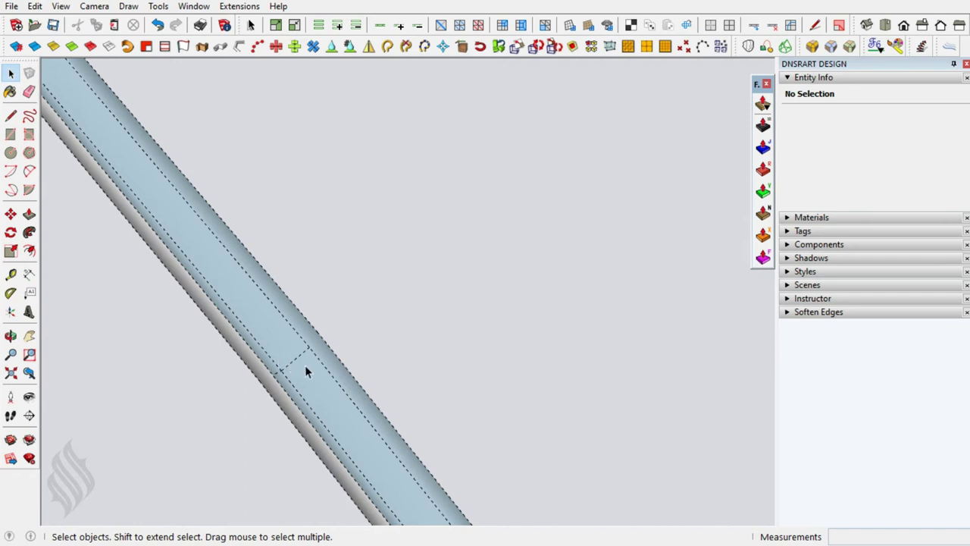
Draw the first short notch edges across the beam faces near one end of the section.
key("l")
left_click(318, 331)
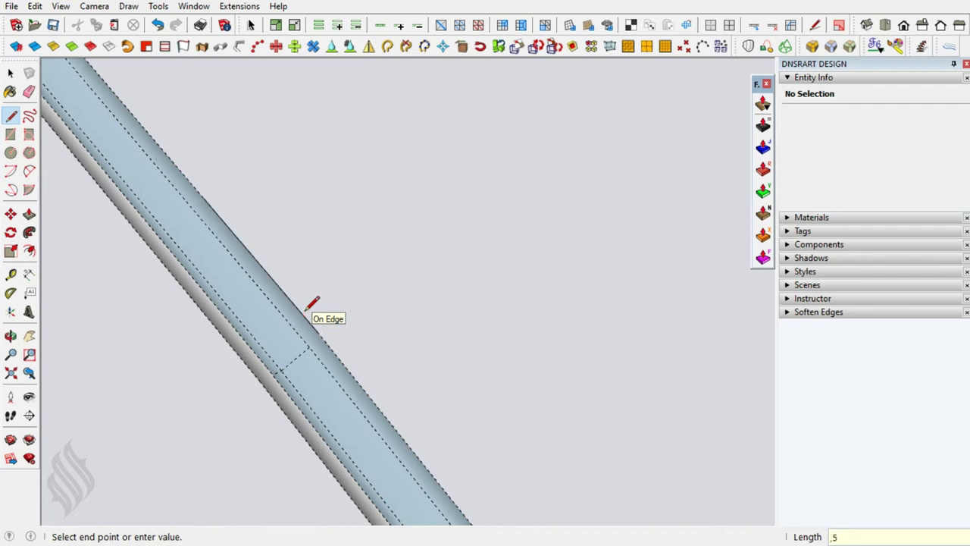
mouse_move(306, 318)
middle_mouse_down()
mouse_move(261, 334)
mouse_move(168, 295)
mouse_move(296, 249)
middle_mouse_up()
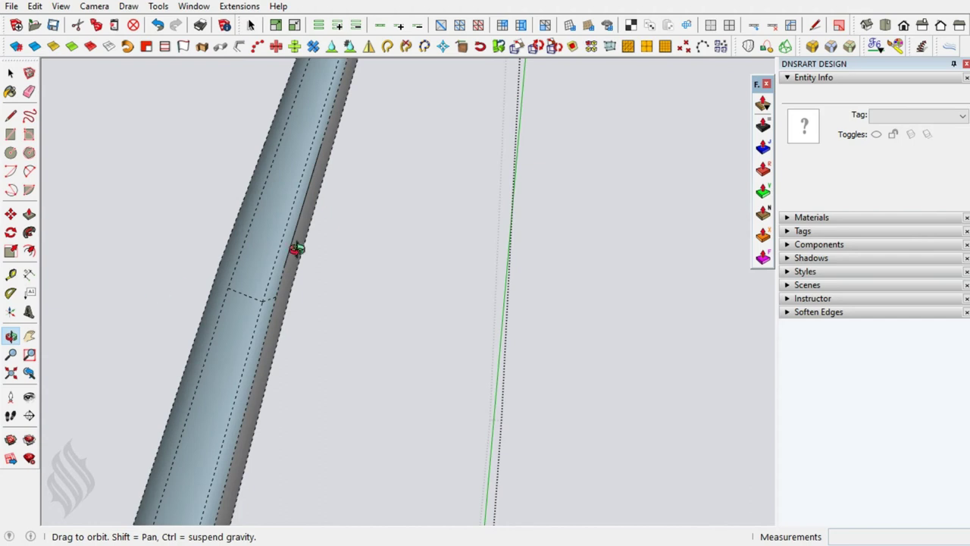
key("space")
left_click(265, 301)
mouse_move(260, 288)
middle_mouse_down()
mouse_move(320, 295)
mouse_move(414, 278)
mouse_move(349, 298)
mouse_move(323, 278)
middle_mouse_up()
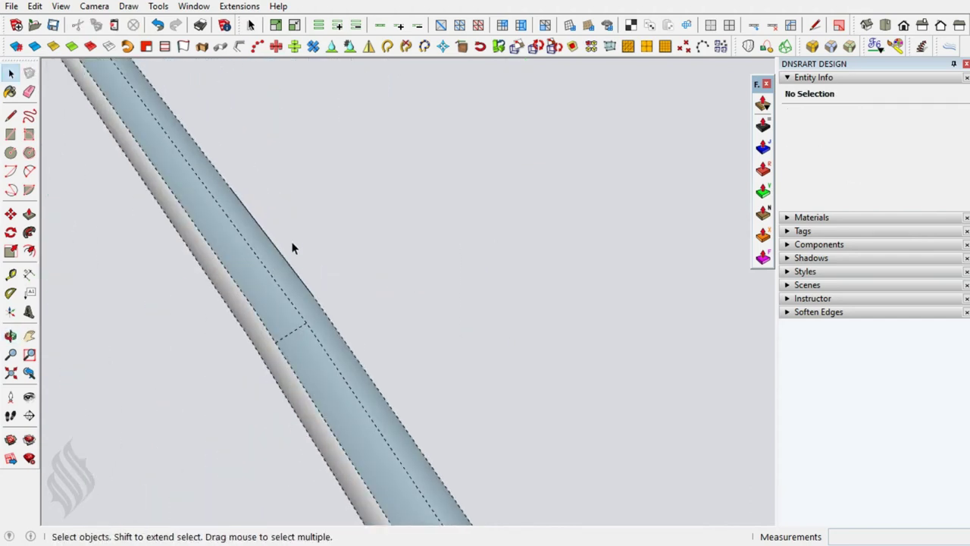
key("l")
left_click(232, 190)
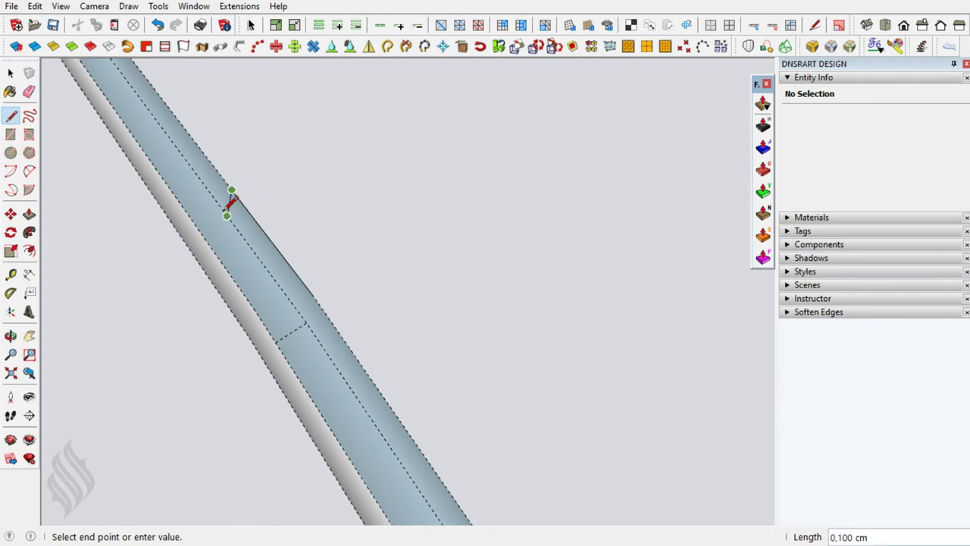
left_click(226, 215)
left_click(226, 215)
mouse_move(266, 281)
middle_mouse_down()
mouse_move(160, 255)
mouse_move(213, 249)
middle_mouse_up()
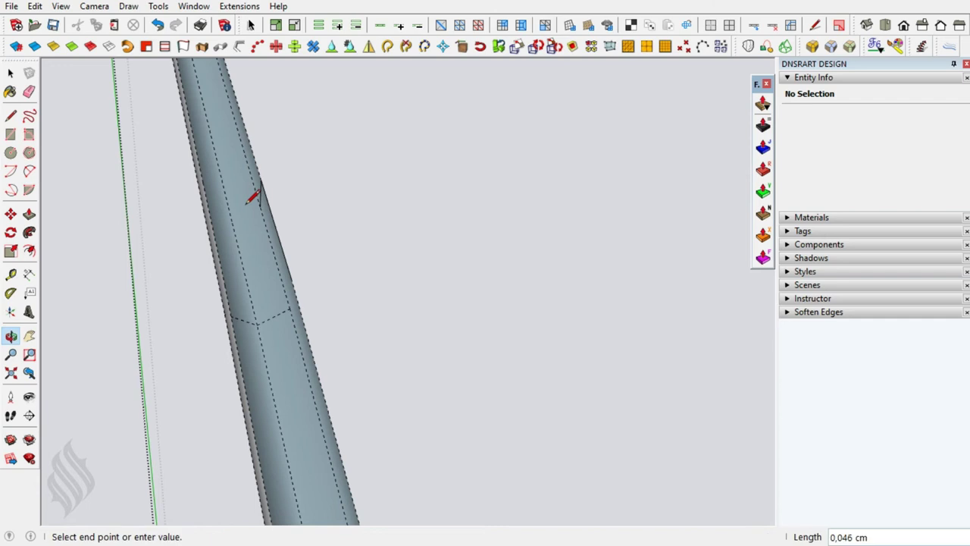
left_click(232, 219)
Add the remaining edges, including the 0,100 cm edge, to close the V-shaped chevron notch.
left_click(232, 220)
mouse_move(265, 275)
middle_mouse_down()
mouse_move(184, 251)
mouse_move(260, 223)
mouse_move(232, 201)
mouse_move(206, 200)
middle_mouse_up()
left_click(241, 203)
left_click(236, 201)
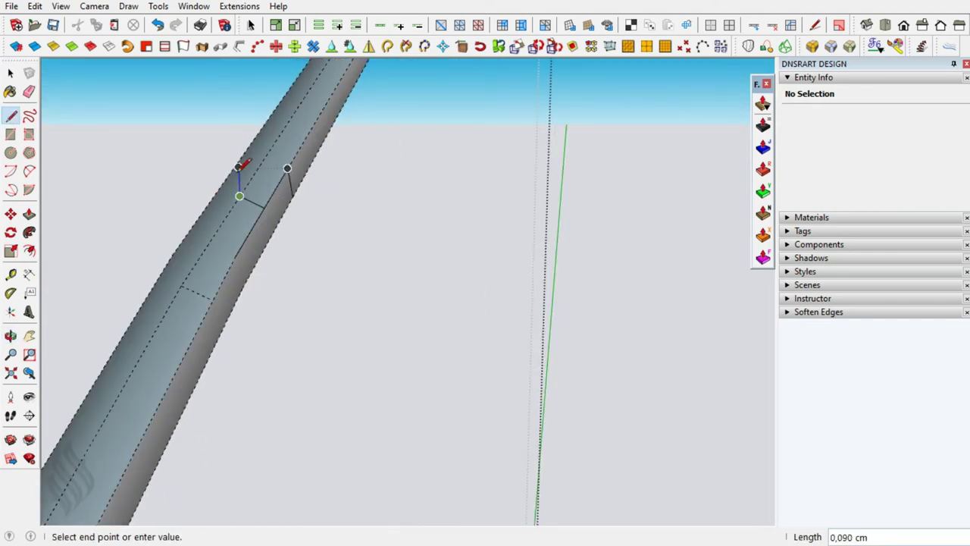
left_click(235, 168)
Select the four edges of the notch outline.
left_click(173, 255)
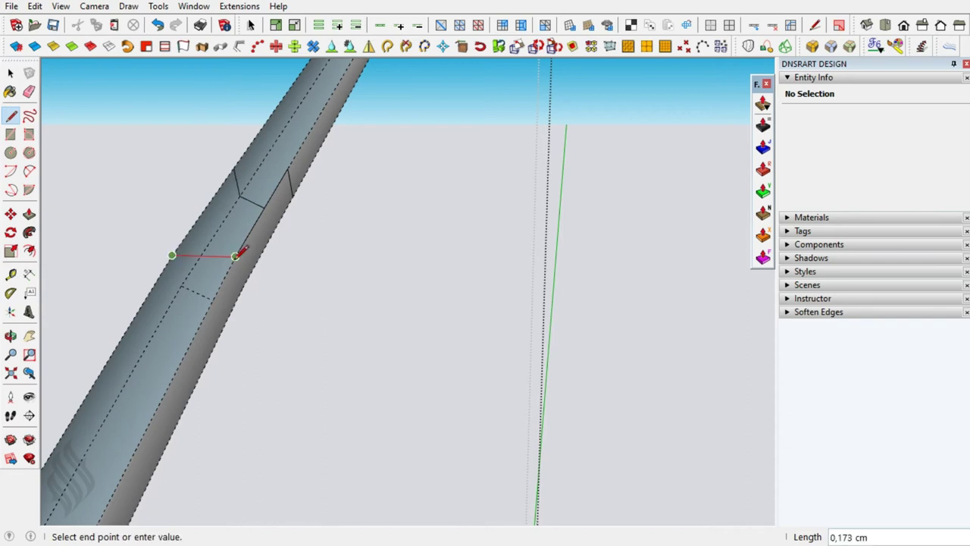
key("space")
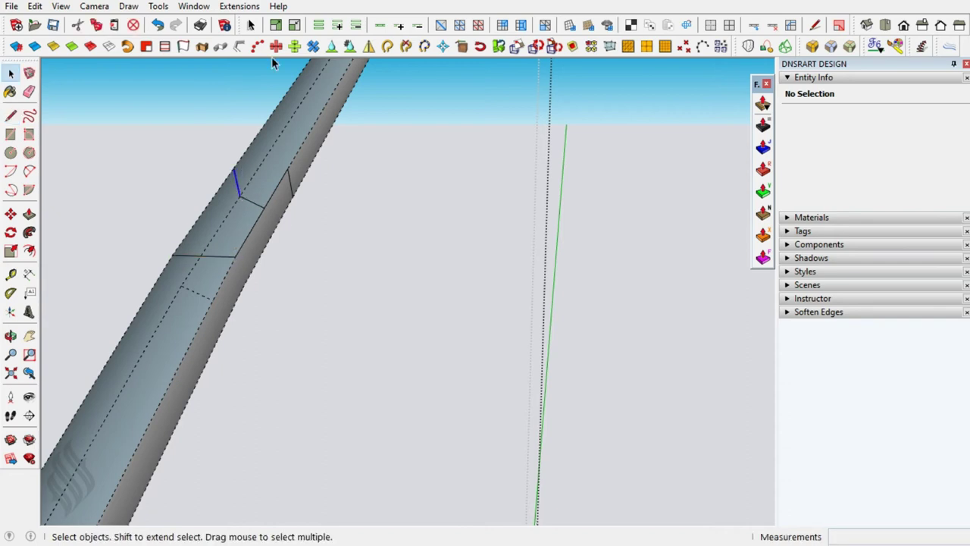
left_click(235, 183)
left_click(379, 25)
Mirror the notch edges to the other end of the section and erase the horizontal cross edge.
mouse_move(215, 241)
middle_mouse_down()
mouse_move(320, 232)
mouse_move(316, 71)
middle_mouse_up()
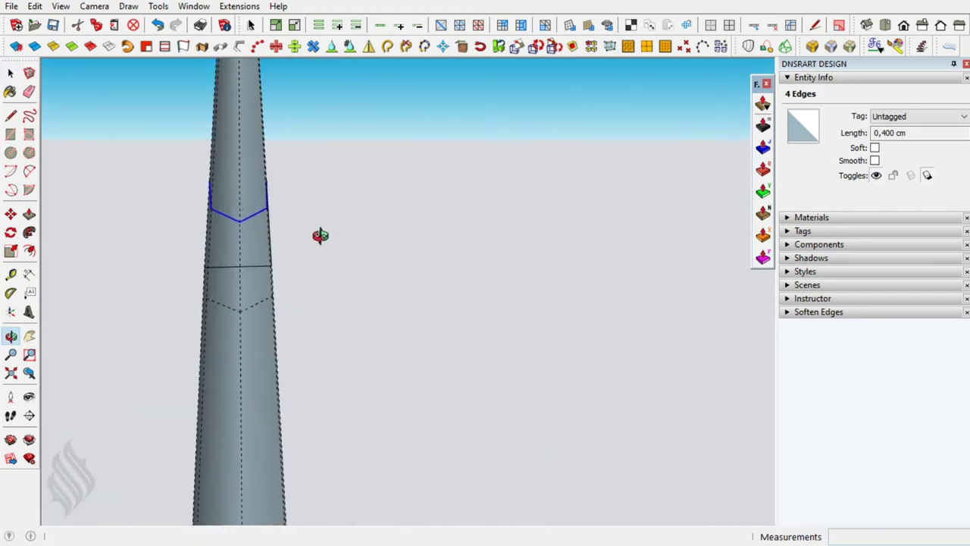
left_click(368, 46)
left_click(237, 307)
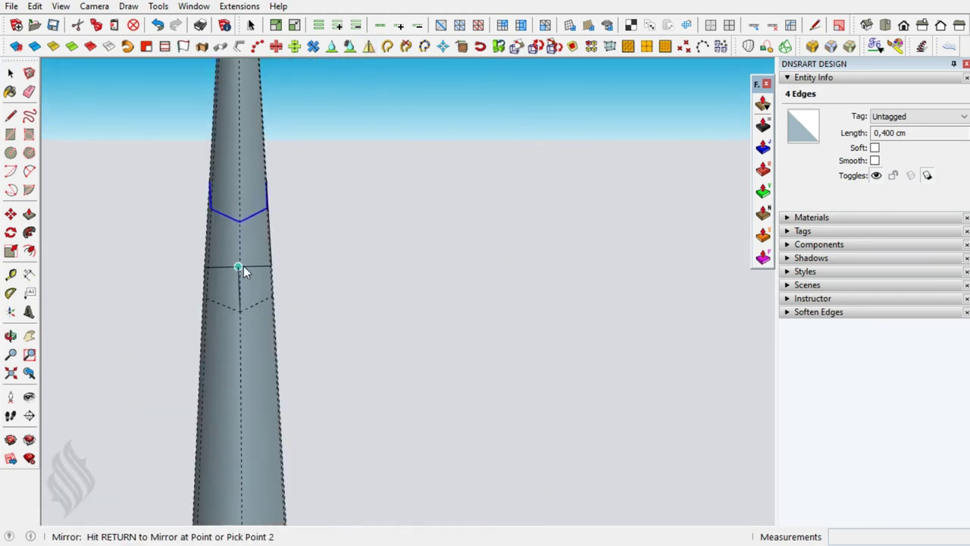
left_click(242, 267)
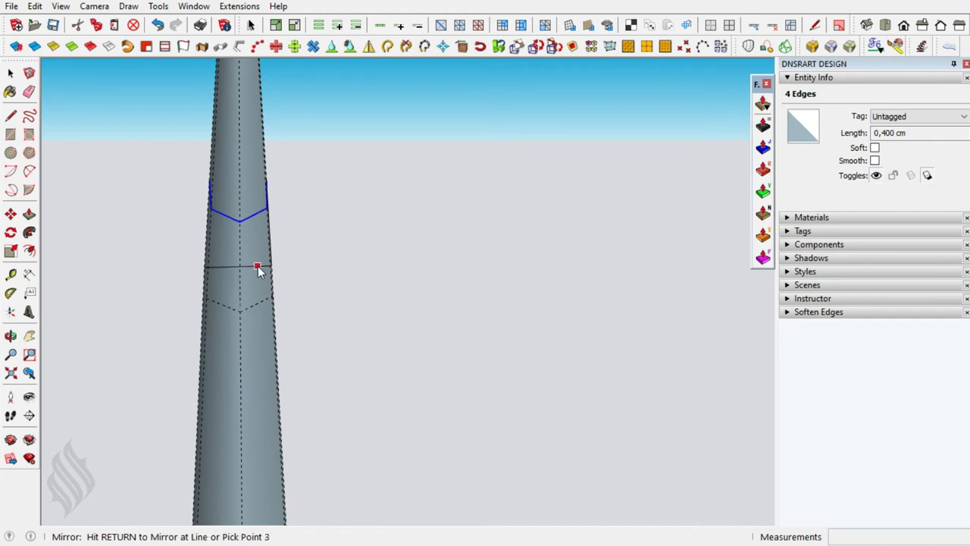
left_click(257, 265)
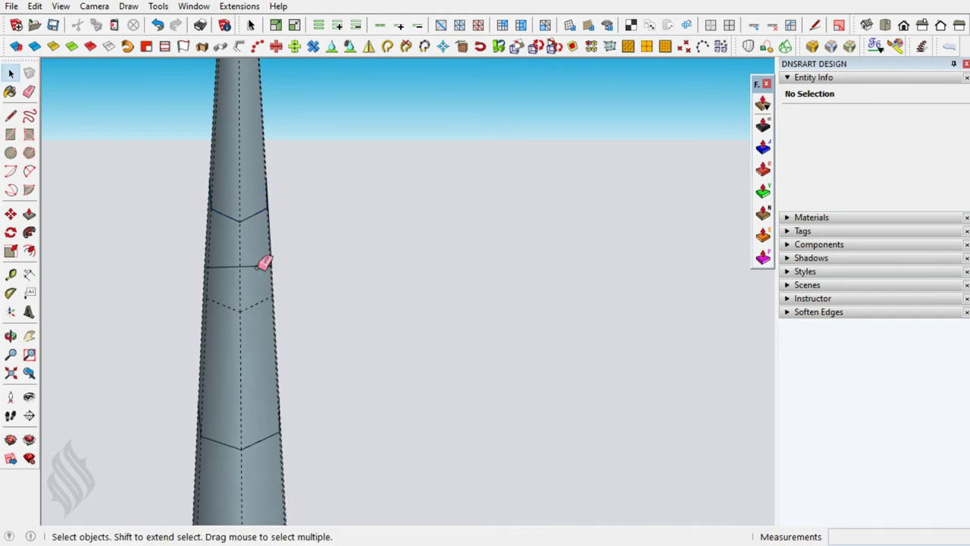
key("e")
left_click(258, 266)
key("space")
Unsoften the beam edges and delete the outer beam parts, keeping only the notched channel.
middle_click_drag(273, 369, 259, 345)
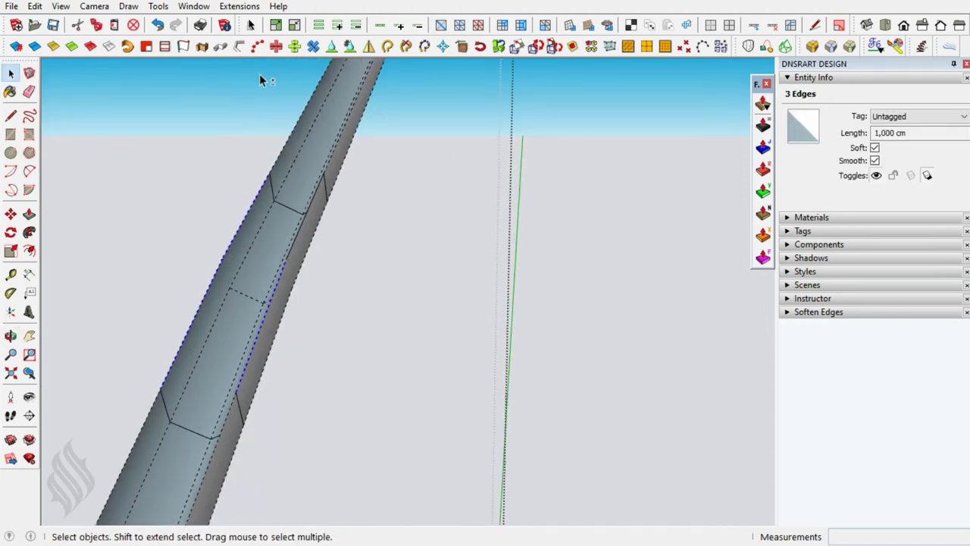
left_click(109, 47)
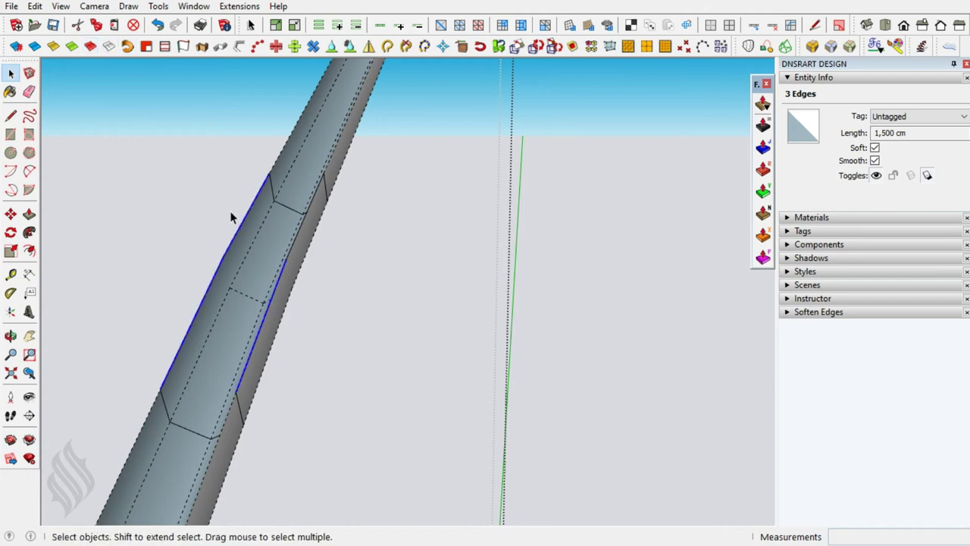
triple_click(269, 259)
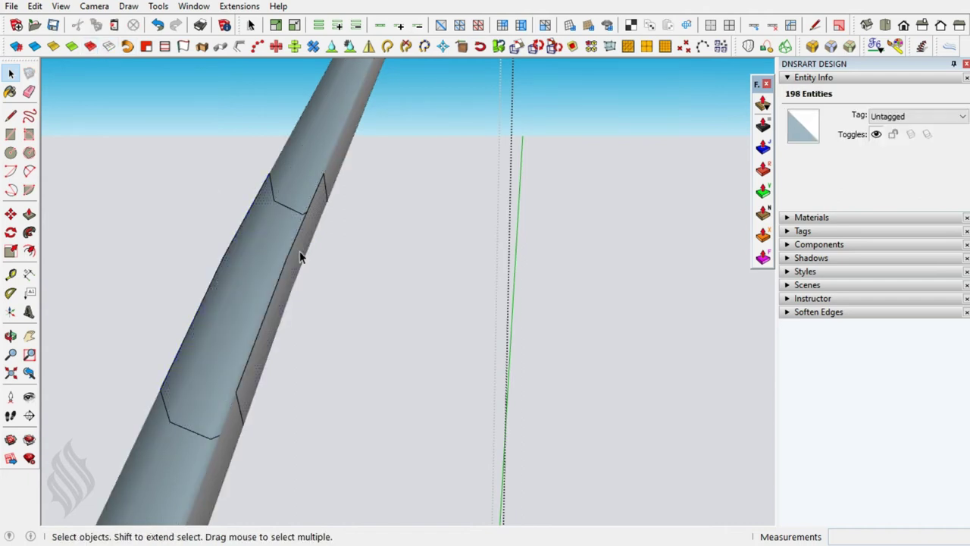
left_click_drag(191, 318, 191, 318, "shift")
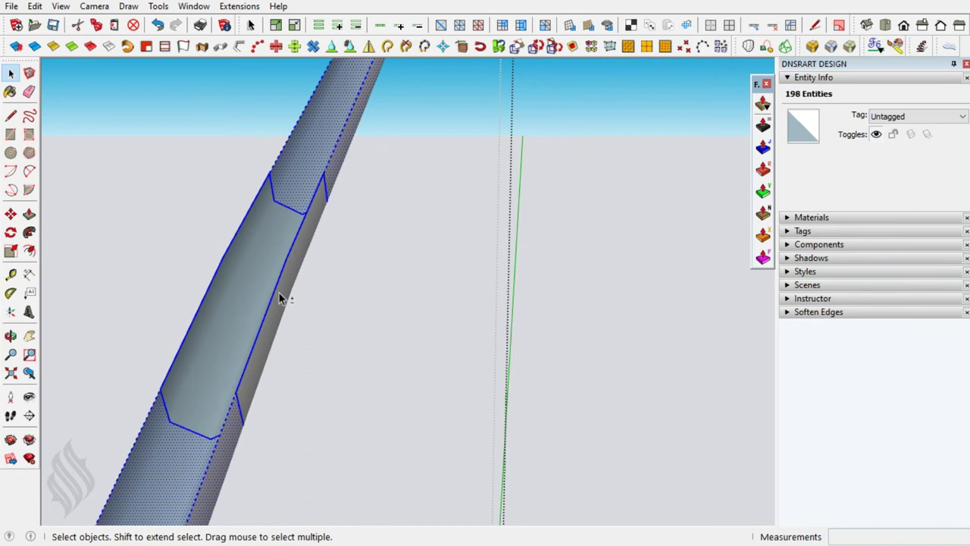
key("Delete")
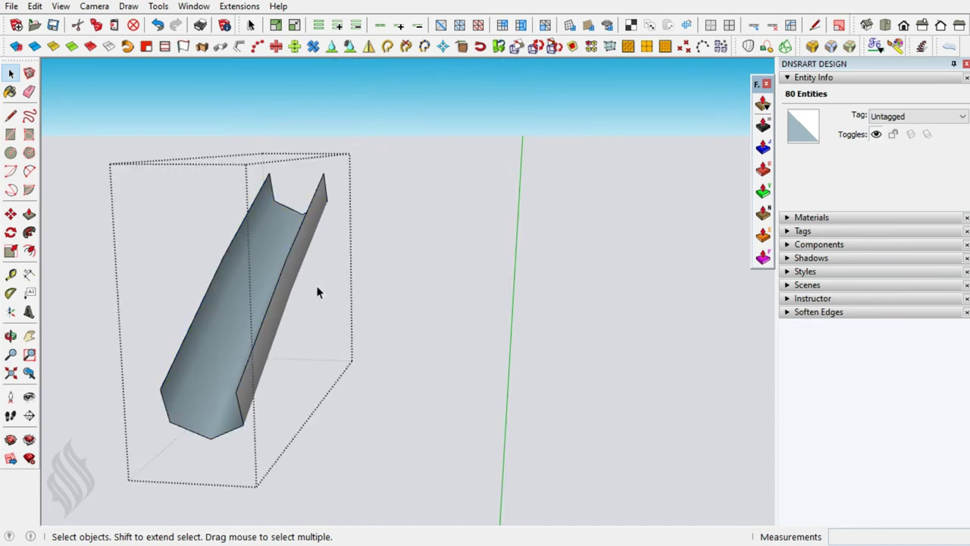
left_click(318, 292)
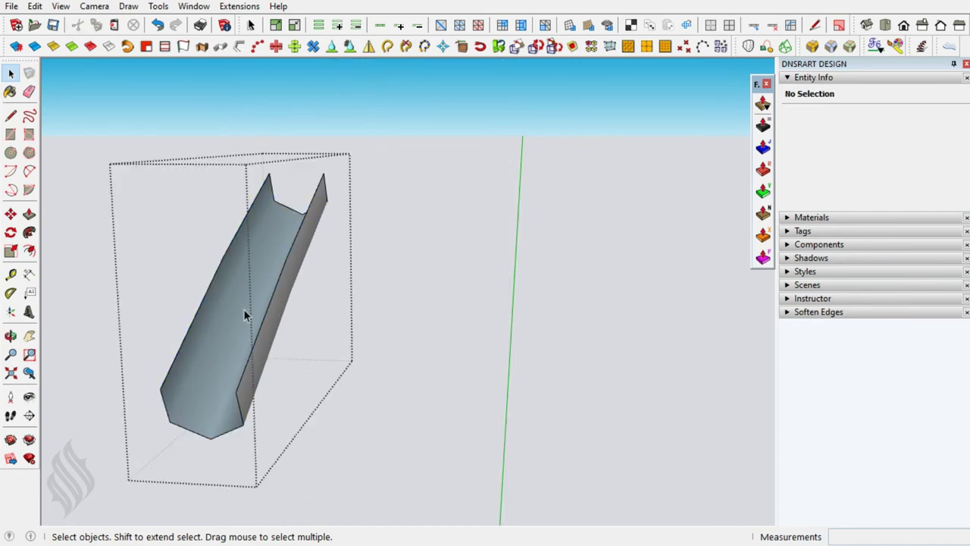
middle_click_drag(244, 311, 745, 176)
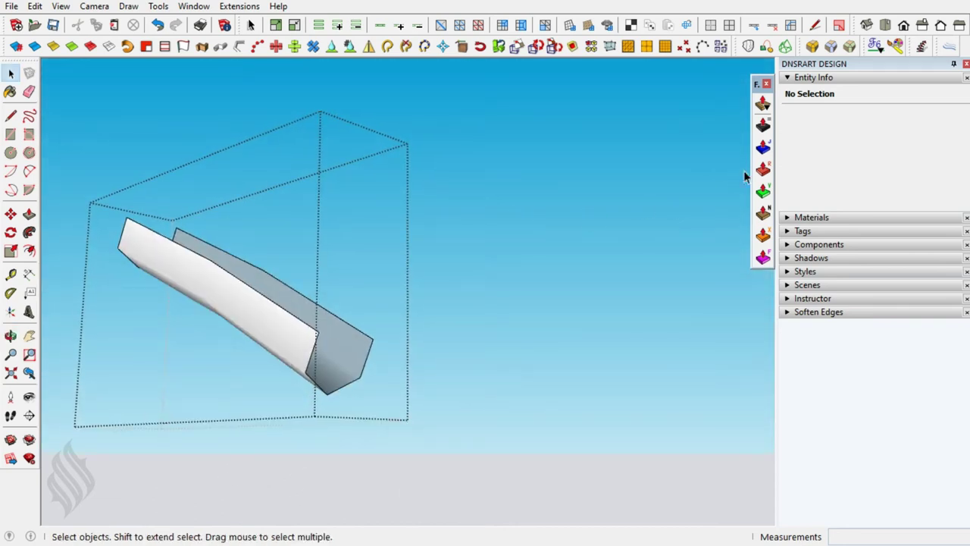
Thicken the channel face with JointPushPull at a 0.050 cm offset.
left_click(290, 343)
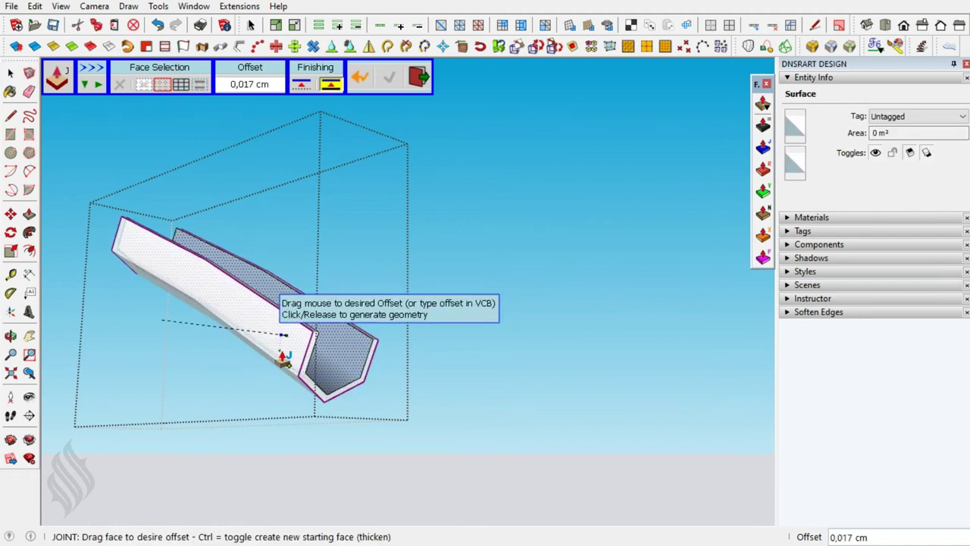
type(",05")
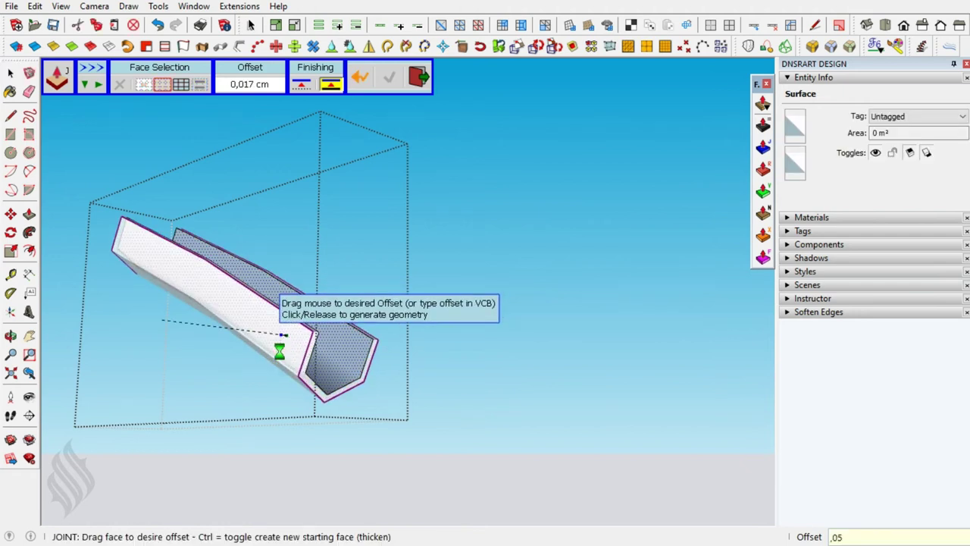
key("Return")
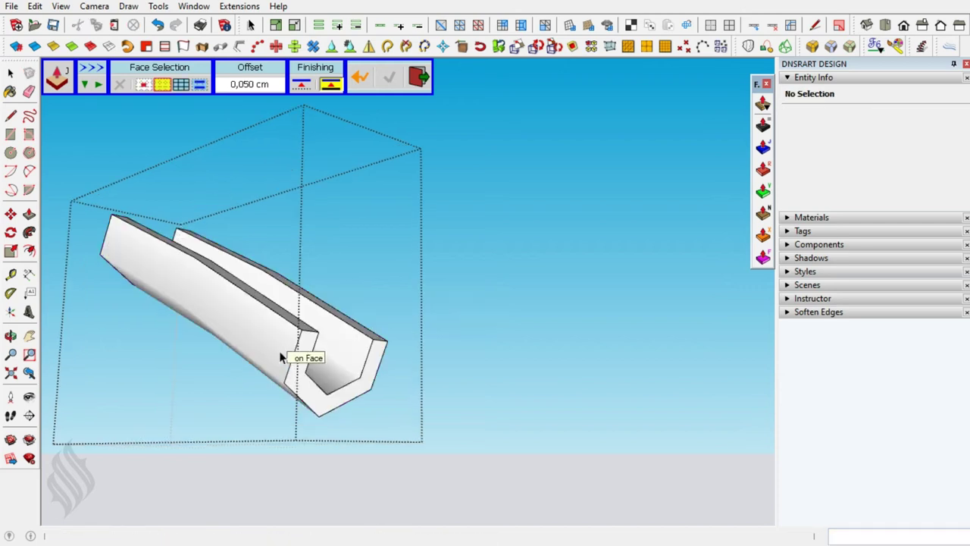
key("space")
mouse_move(281, 358)
middle_mouse_down()
mouse_move(541, 359)
mouse_move(249, 312)
mouse_move(478, 346)
mouse_move(400, 352)
mouse_move(177, 297)
mouse_move(277, 233)
middle_mouse_up()
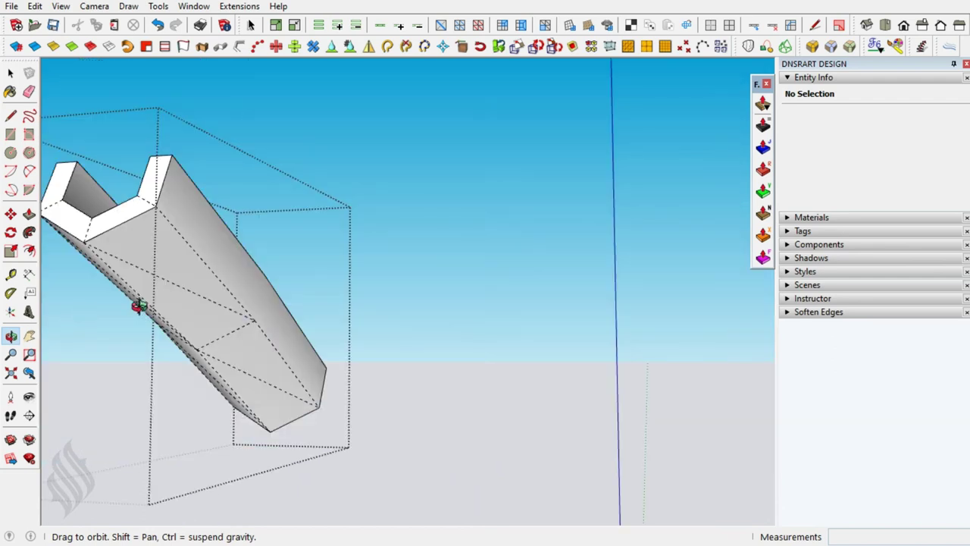
Draw two lines across the channel's outer face to enclose a middle quadrilateral panel.
left_click_drag(139, 306, 184, 304)
key("space")
key("l")
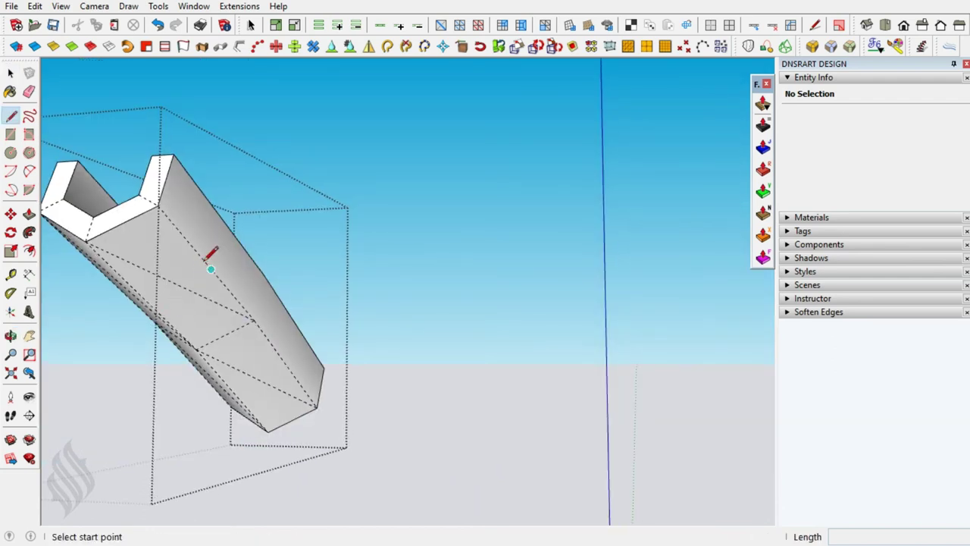
left_click(211, 269)
left_click(152, 296)
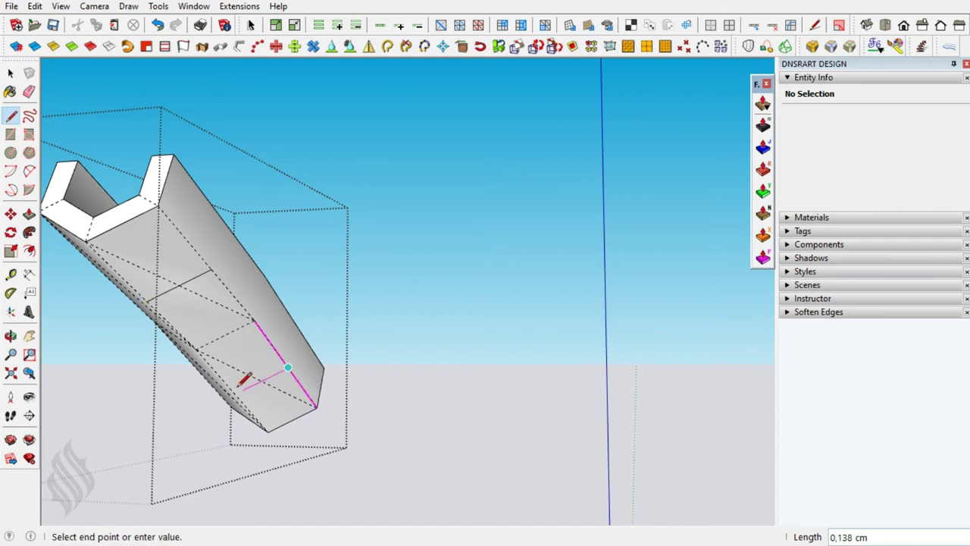
key("Escape")
key("space")
middle_click_drag(259, 357, 452, 332)
key("l")
left_click(257, 266)
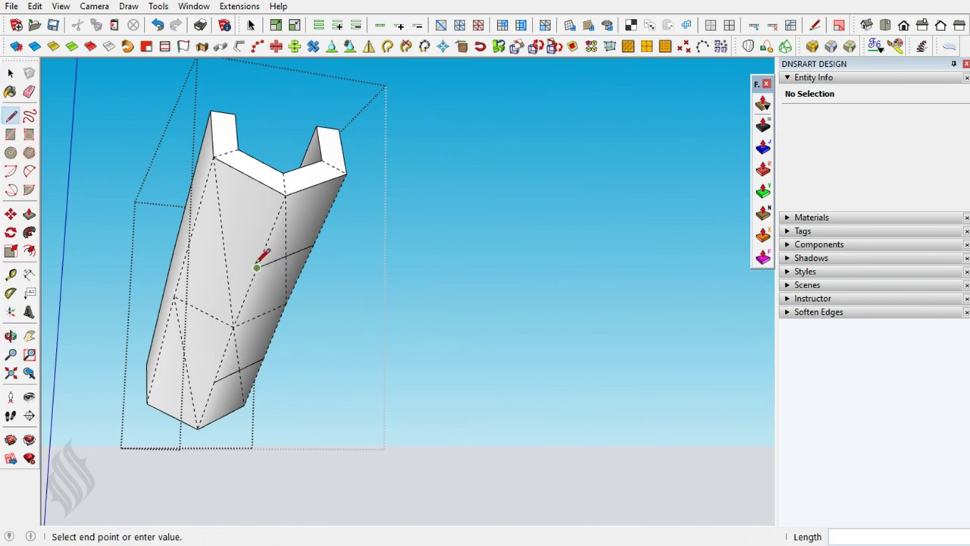
left_click(188, 241)
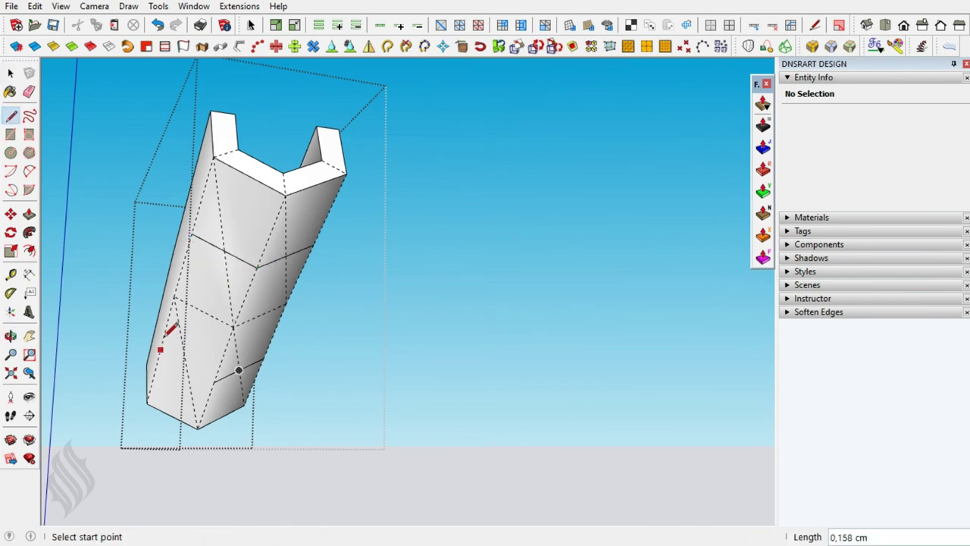
left_click(214, 381)
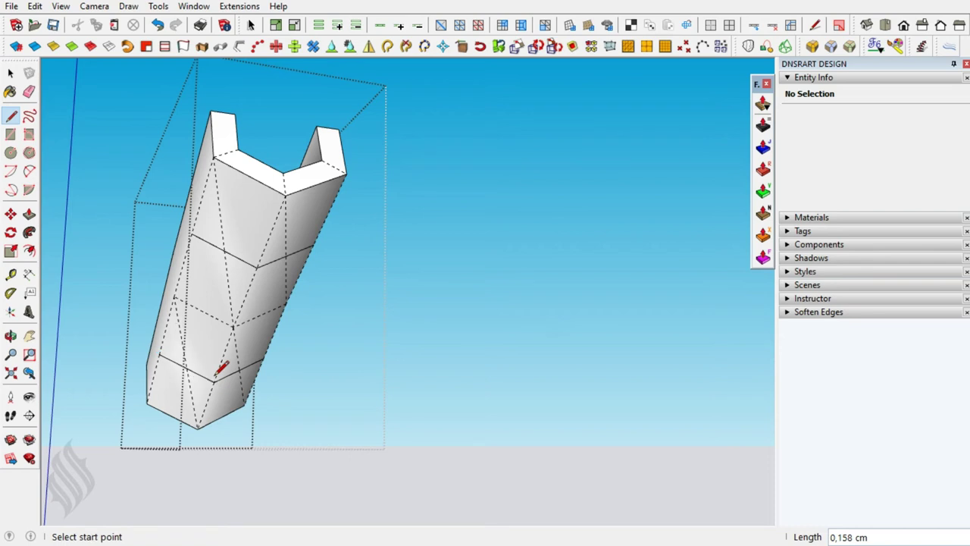
Select the panel's bounding edges and harden them to split off the lower region.
key("space")
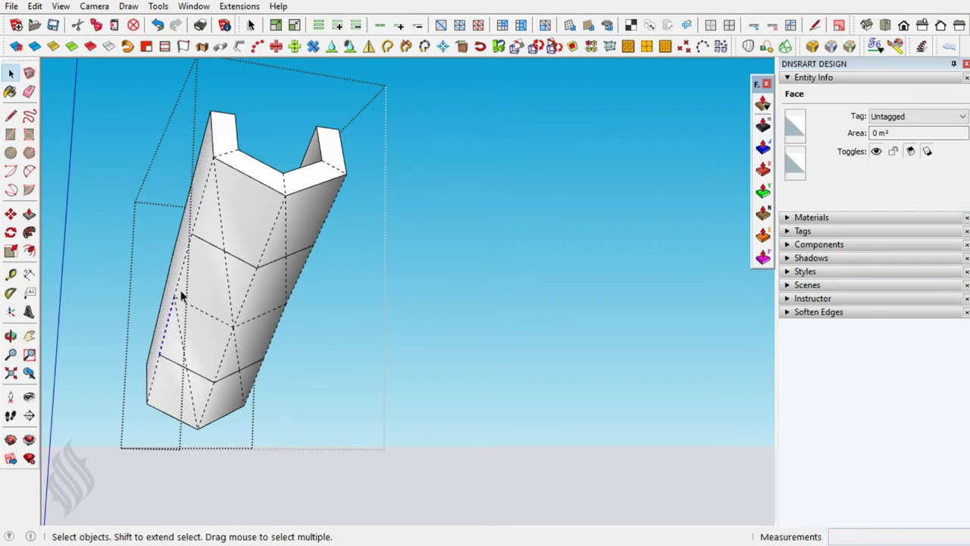
left_click(178, 285)
left_click(250, 296, "shift")
middle_click_drag(250, 296, 331, 337)
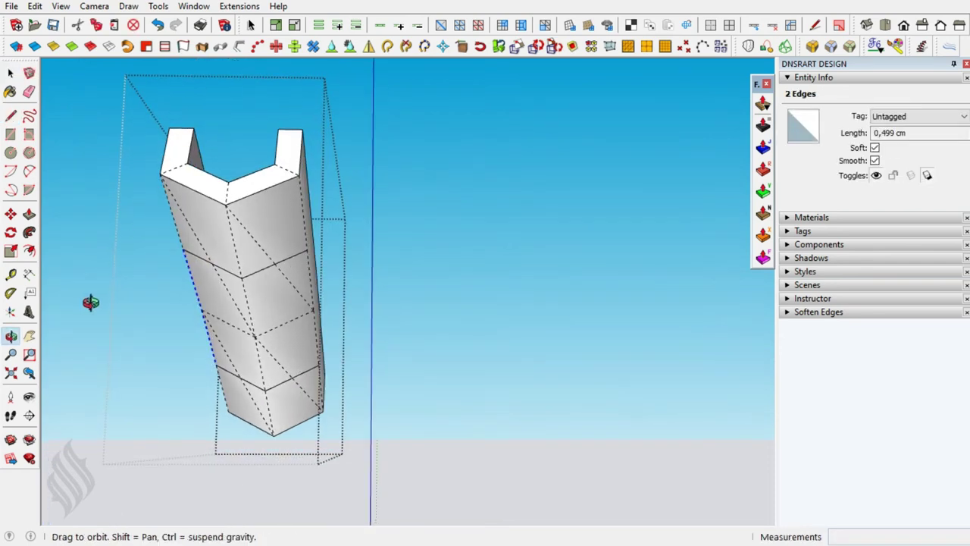
left_click(313, 296, "shift")
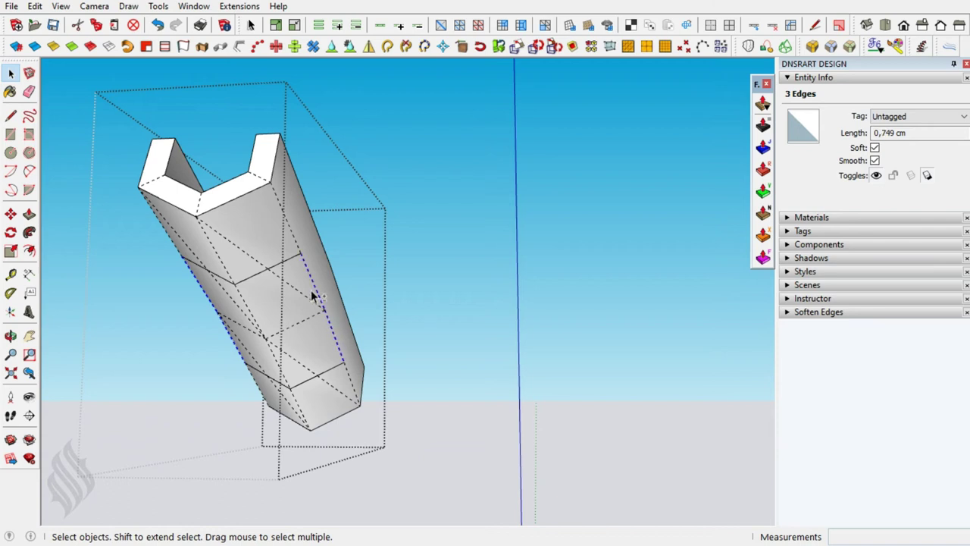
left_click(109, 46)
Push the lower panel outward 0,100 cm with Joint Push-Pull to form a raised band.
left_click(291, 313)
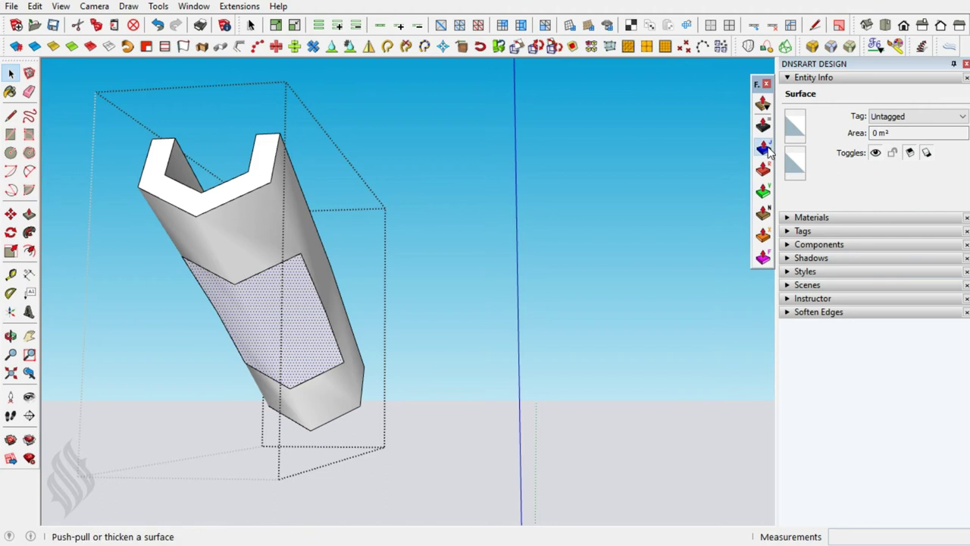
left_click(763, 147)
left_click(309, 324)
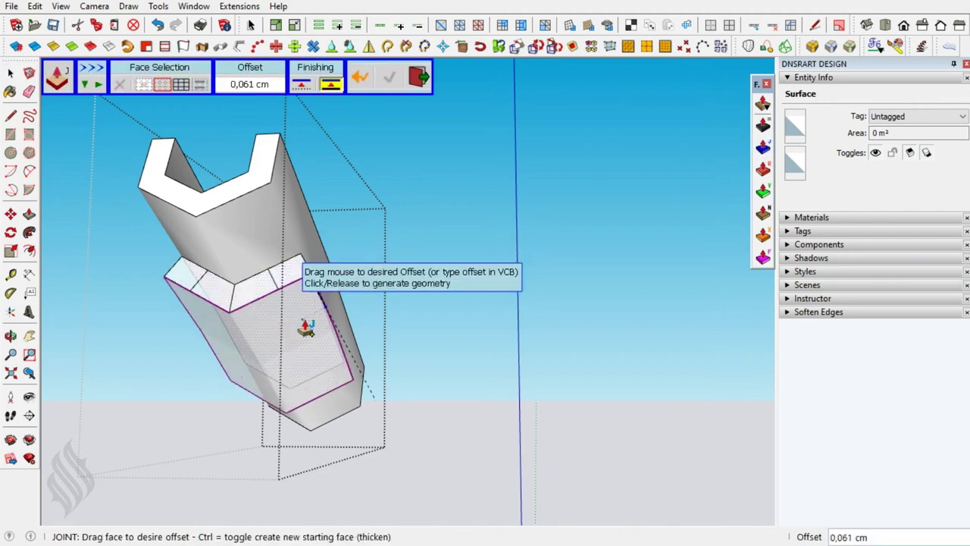
left_click(306, 326)
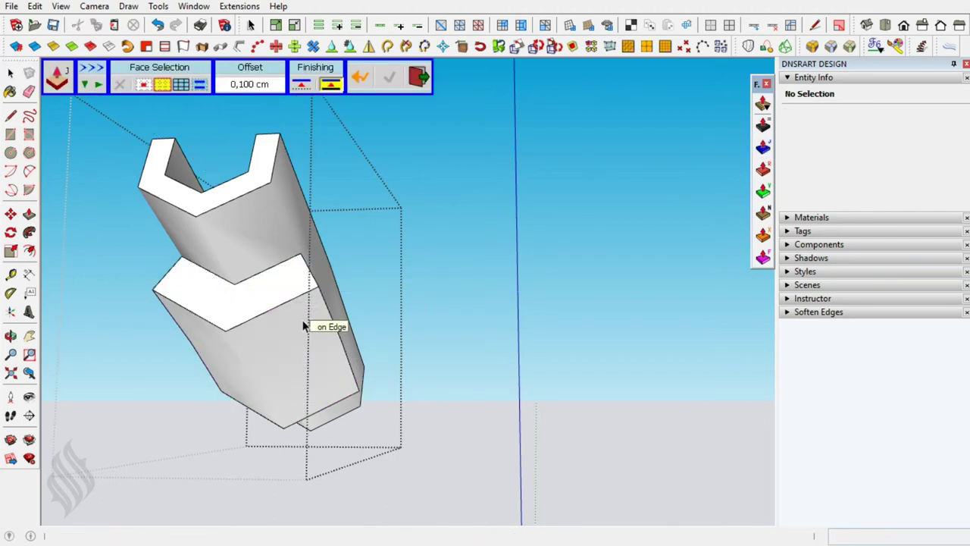
key("space")
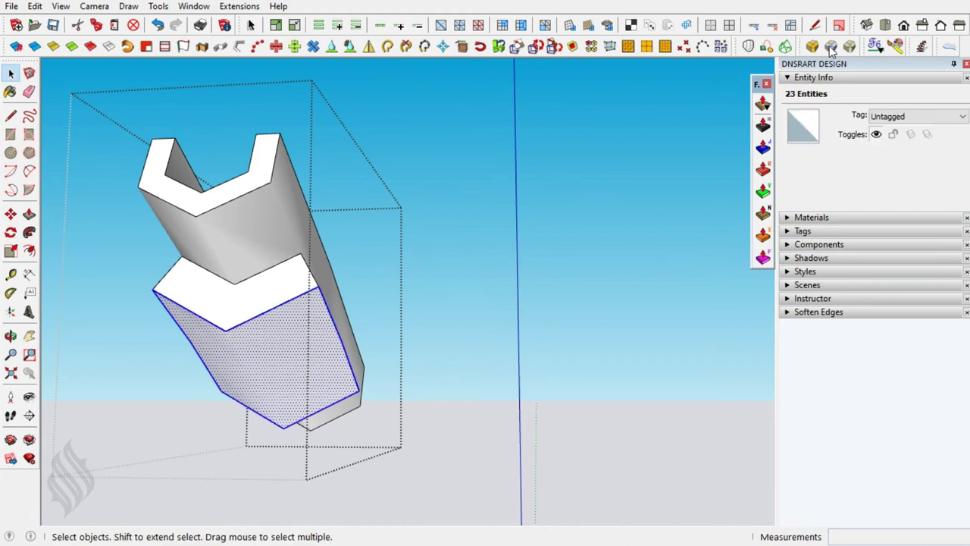
Enable the FredoCorner toolbar and round the raised band's edges at 0,050 cm, 4 segments.
right_click(961, 73)
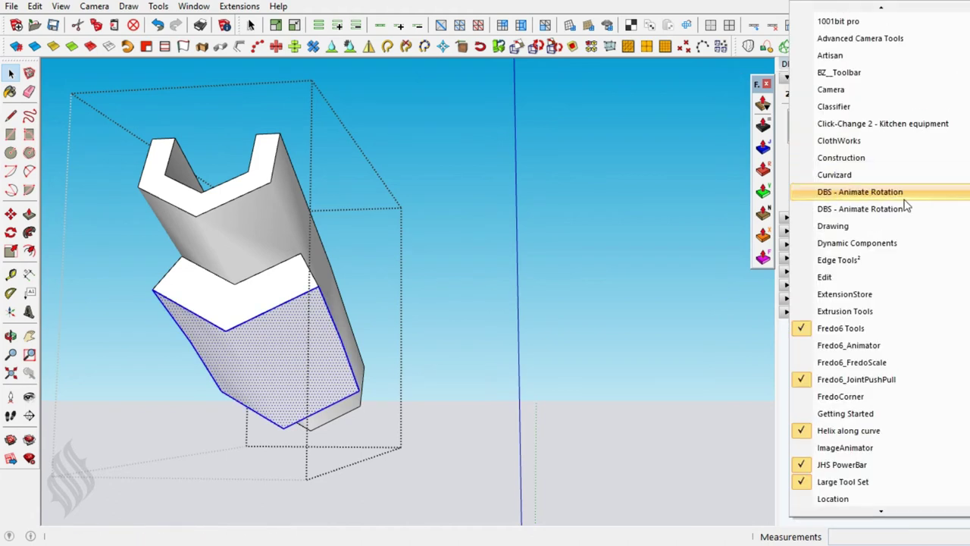
scroll(904, 206, "down", 2)
left_click(864, 330)
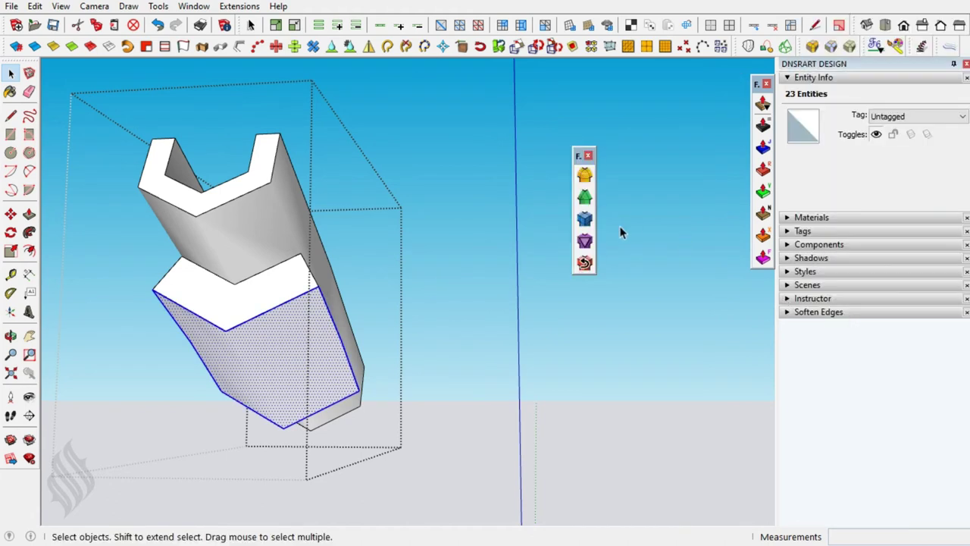
left_click(585, 180)
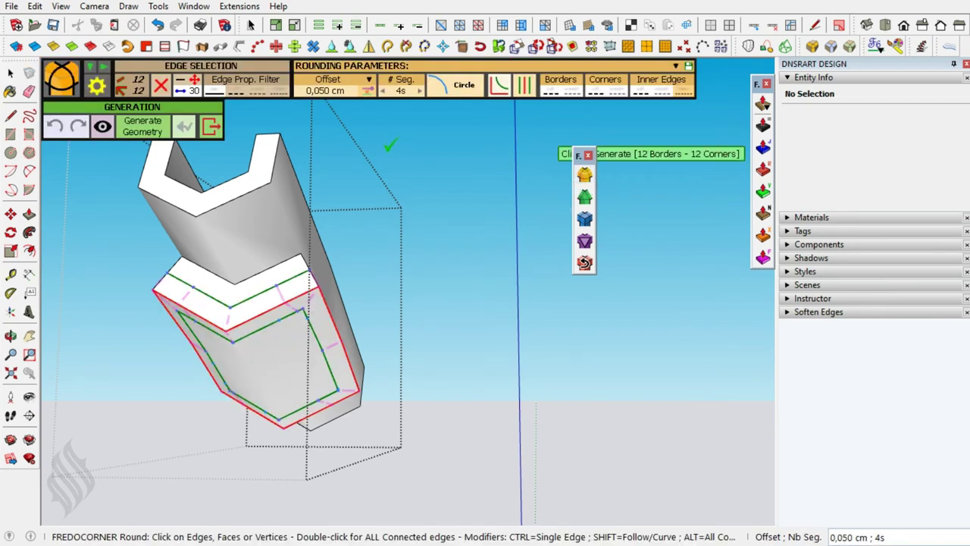
left_click(557, 130)
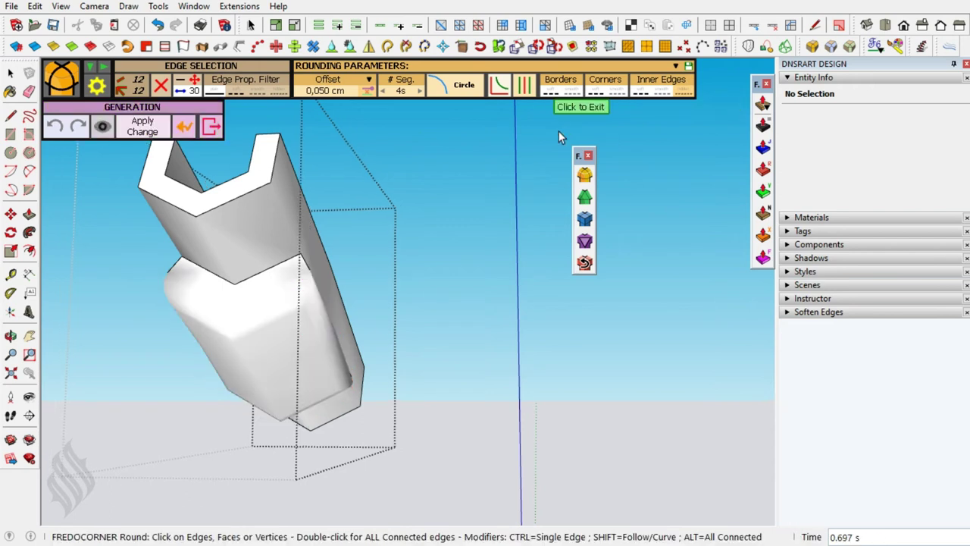
left_click(557, 135)
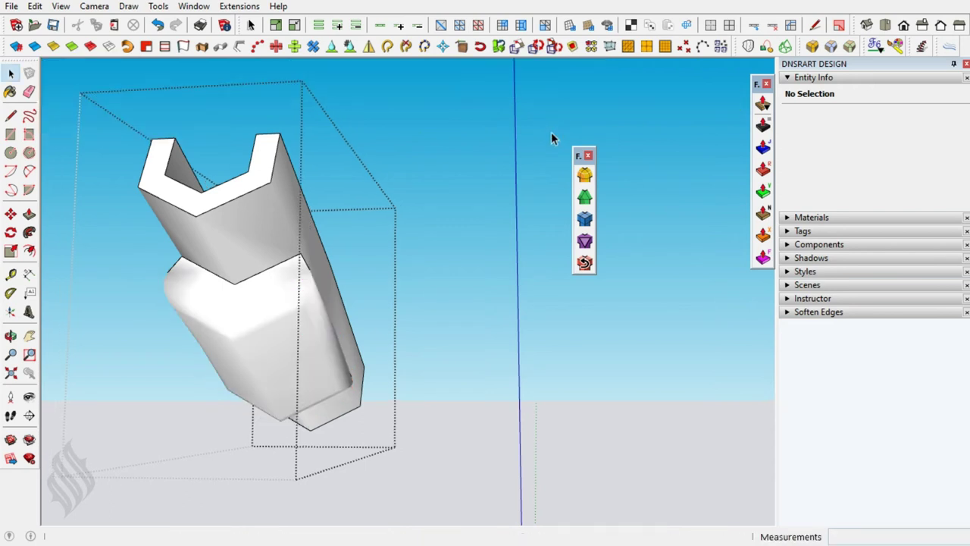
double_click(294, 324)
Soften the seam edges and select the upper notched part with its inner ledge edges.
left_click(294, 323, "shift")
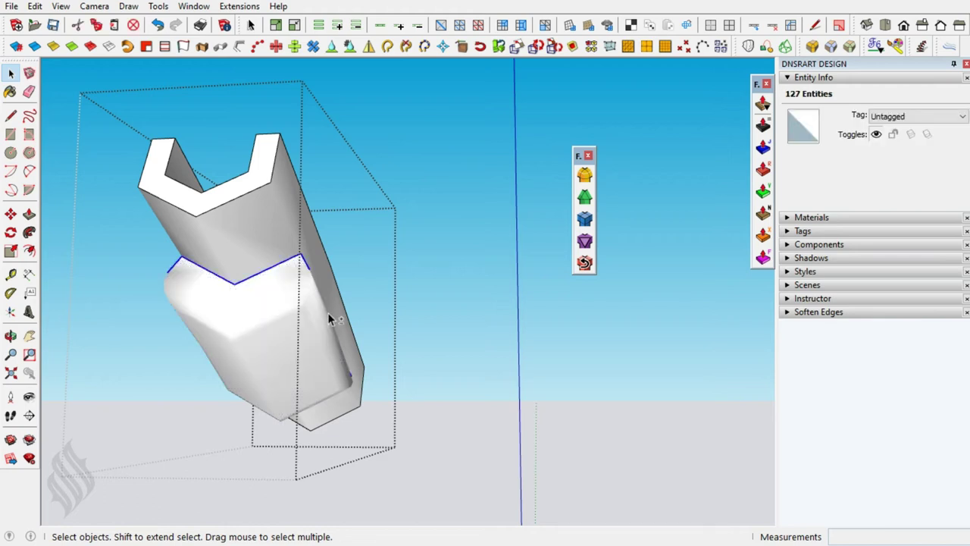
left_click(874, 147)
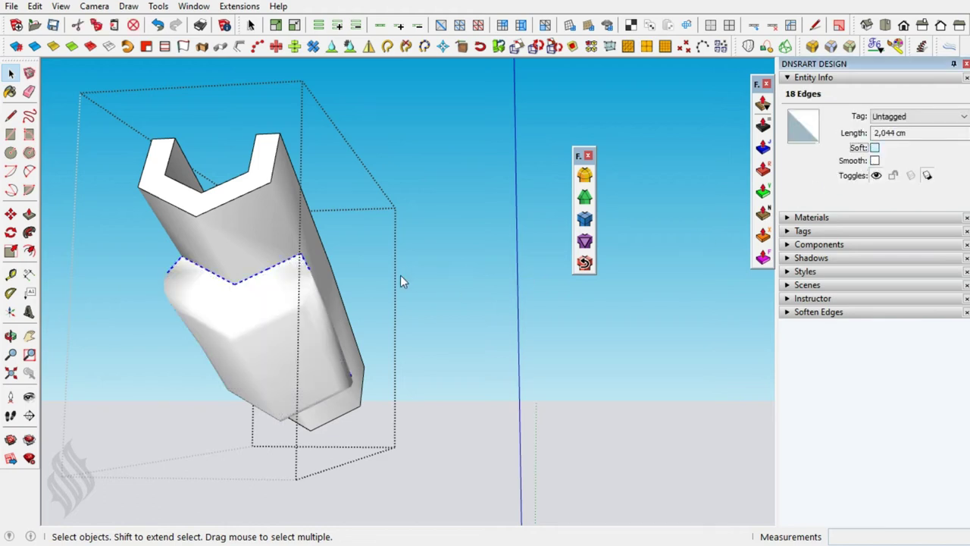
left_click(274, 237)
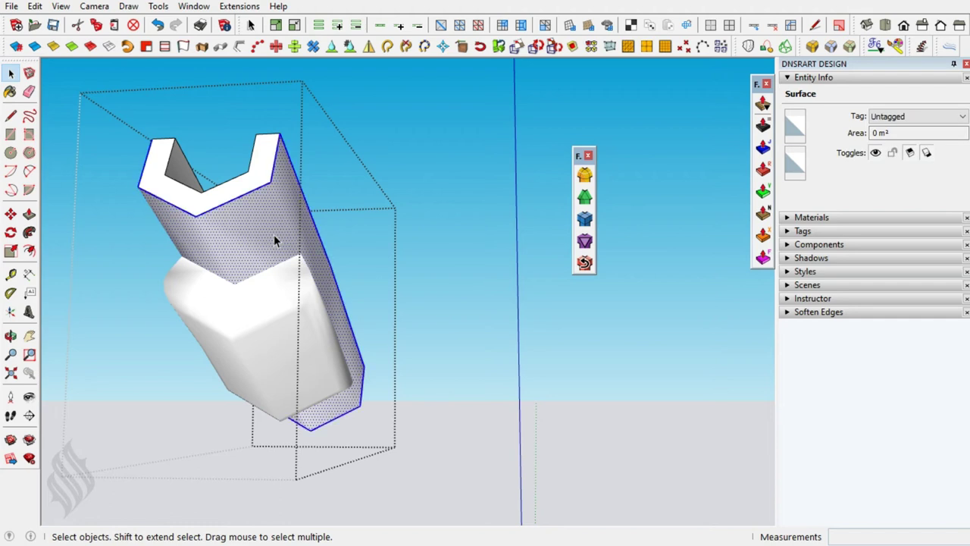
middle_click_drag(299, 238, 287, 286)
mouse_move(281, 337)
middle_mouse_down()
mouse_move(390, 266)
mouse_move(321, 322)
mouse_move(299, 274)
middle_mouse_up()
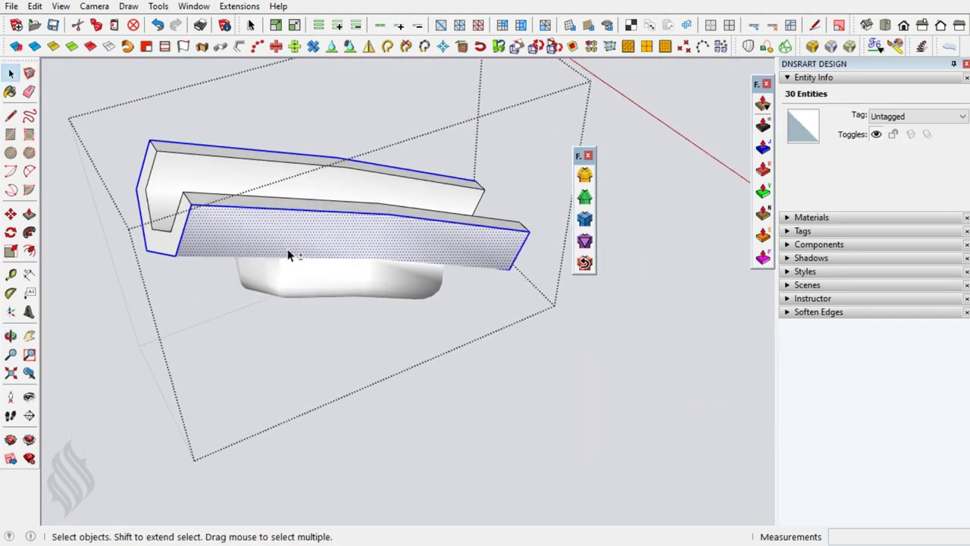
left_click(227, 201, "ctrl")
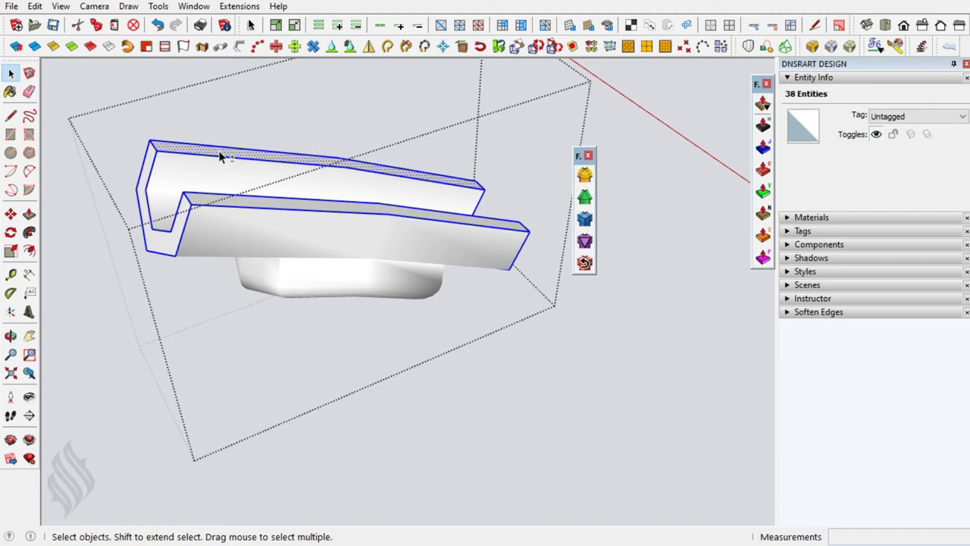
Round the upper part's edges with FredoCorner at a 0,025 cm offset, 4 segments.
left_click(584, 175)
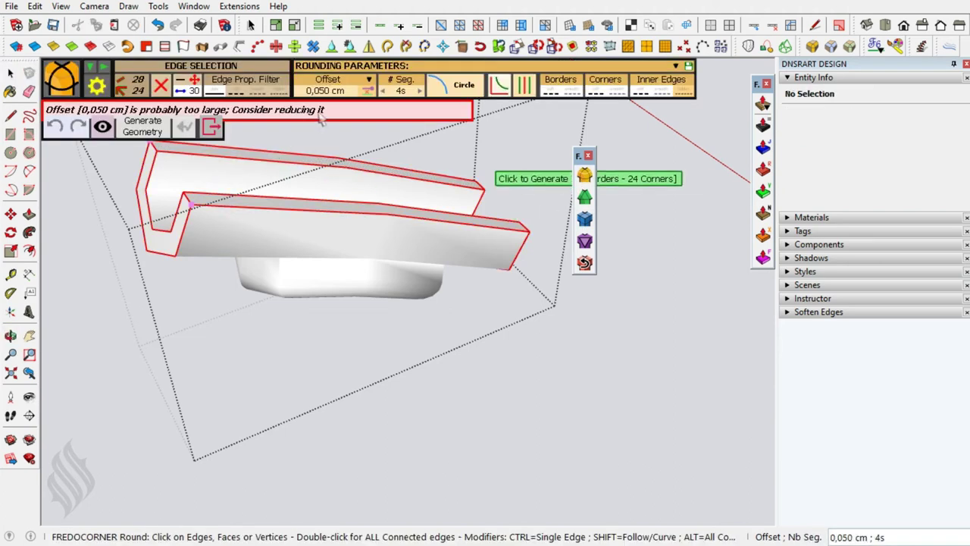
left_click(334, 91)
type("0,0250")
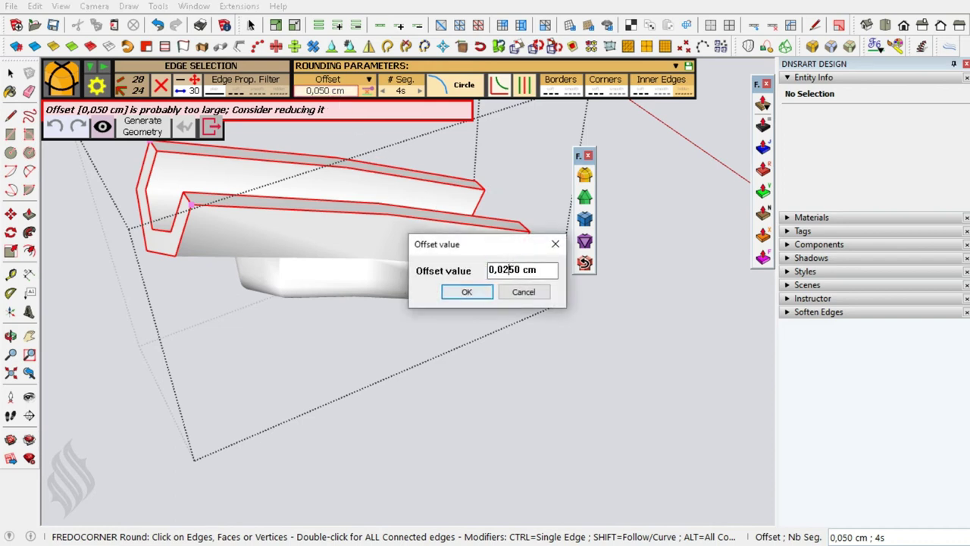
left_click(480, 290)
left_click(337, 119)
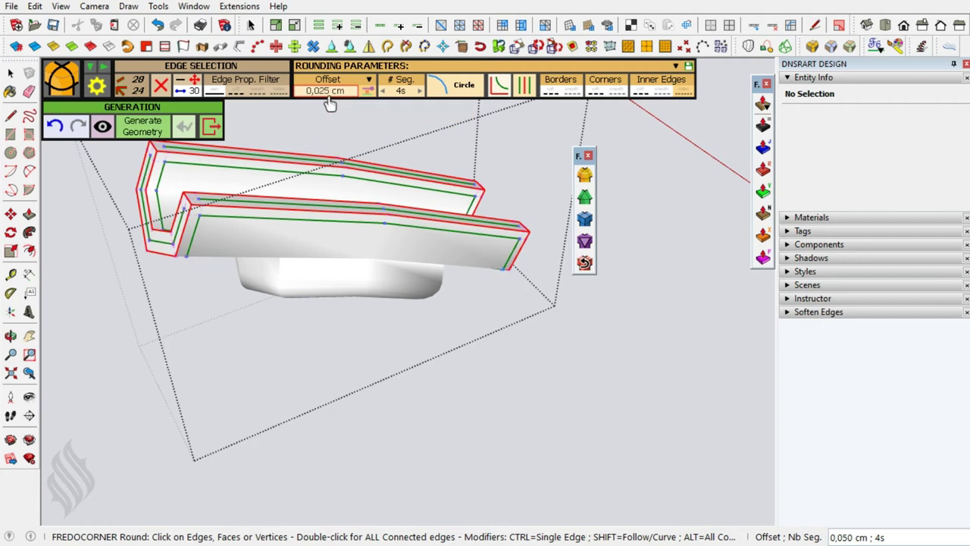
left_click(413, 149)
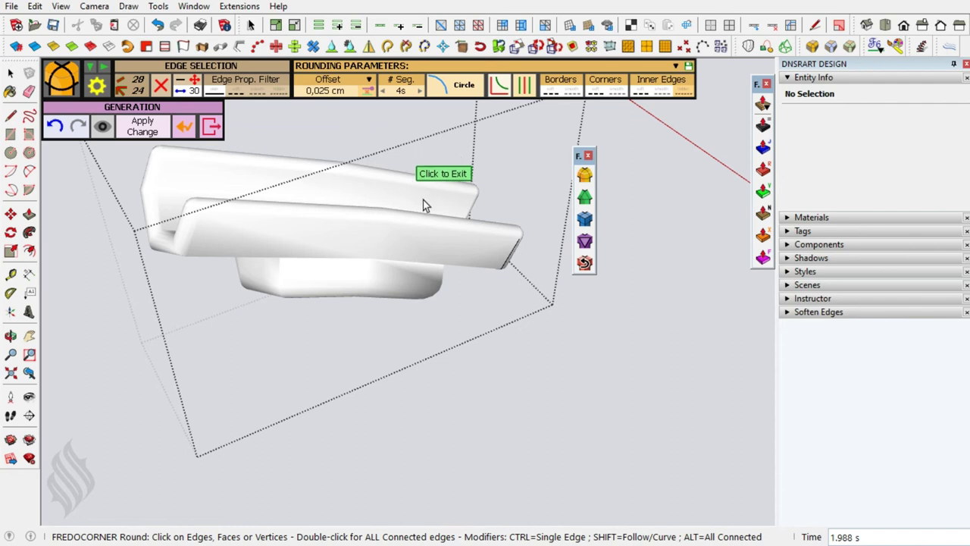
left_click(424, 205)
left_click(422, 244)
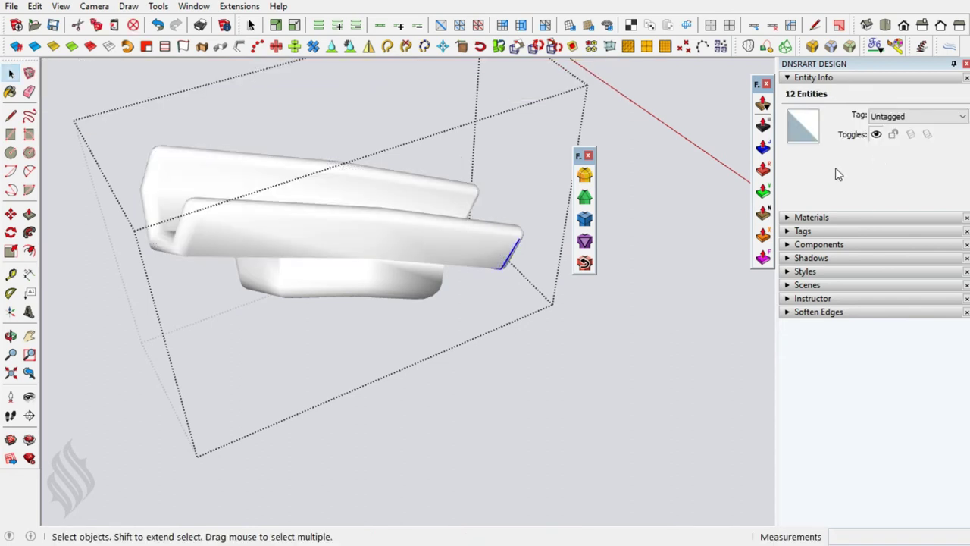
Soften the remaining visible edge line on the rounded catch piece.
mouse_move(464, 283)
middle_mouse_down()
mouse_move(474, 249)
mouse_move(494, 308)
mouse_move(372, 207)
mouse_move(321, 209)
middle_mouse_up()
middle_click_drag(464, 290, 504, 198)
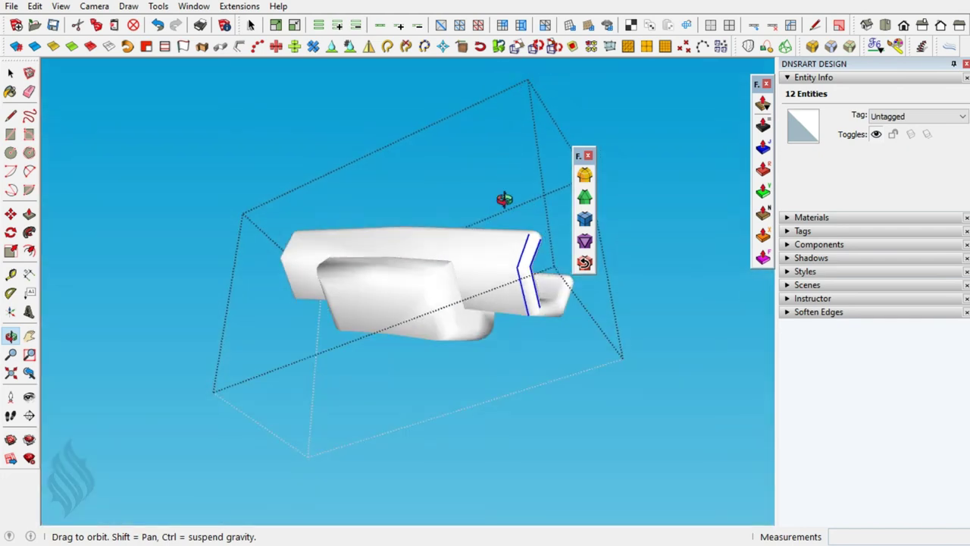
mouse_move(483, 299)
middle_mouse_down()
mouse_move(505, 156)
mouse_move(440, 134)
middle_mouse_up()
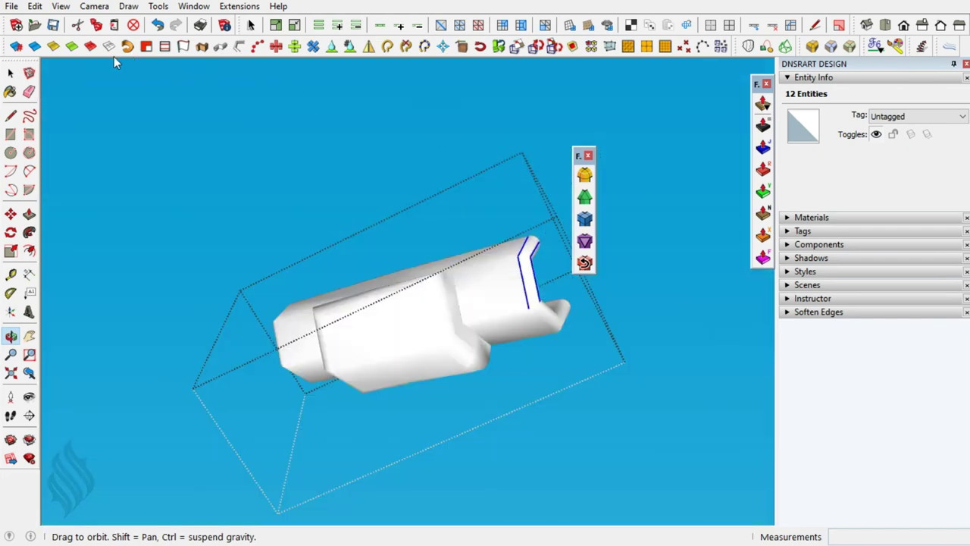
left_click(74, 48)
mouse_move(463, 286)
middle_mouse_down()
mouse_move(446, 300)
mouse_move(493, 431)
mouse_move(472, 325)
mouse_move(449, 285)
mouse_move(251, 346)
mouse_move(391, 327)
mouse_move(426, 200)
mouse_move(492, 185)
mouse_move(394, 197)
mouse_move(320, 223)
mouse_move(325, 310)
middle_mouse_up()
left_click(450, 283)
scroll(412, 238, "up", 5)
key("Escape")
Move the extra tool palette aside and zoom in to a level view of the pole's collar.
scroll(493, 185, "down", 2)
scroll(493, 186, "down", 3)
scroll(325, 310, "up", 3)
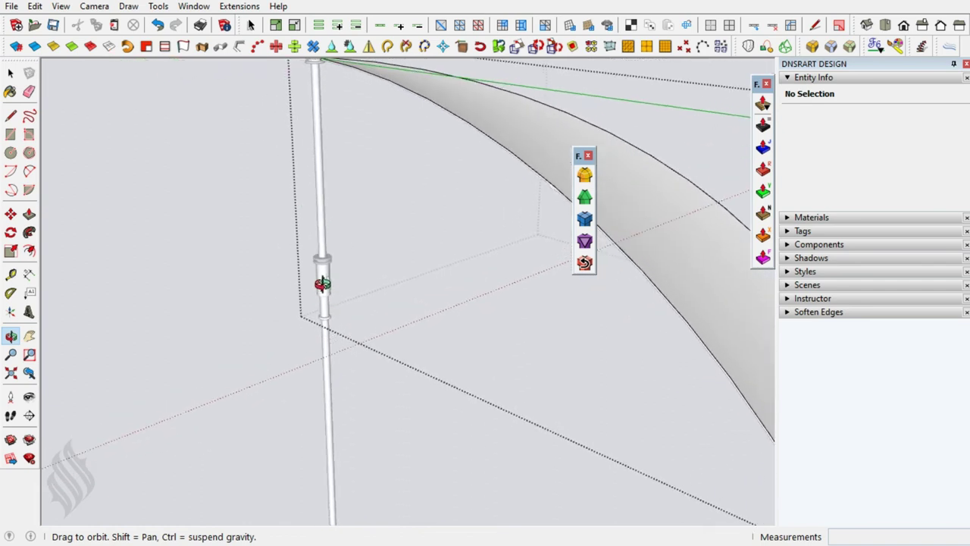
scroll(320, 277, "up", 2)
mouse_move(579, 160)
left_mouse_down()
mouse_move(682, 338)
mouse_move(742, 322)
mouse_move(752, 308)
left_mouse_up()
mouse_move(342, 277)
left_mouse_down()
mouse_move(326, 288)
mouse_move(332, 302)
left_mouse_up()
scroll(332, 301, "up", 2)
scroll(316, 281, "up", 2)
scroll(316, 309, "up", 3)
scroll(324, 281, "up", 3)
mouse_move(335, 237)
left_mouse_down()
mouse_move(275, 217)
mouse_move(226, 217)
left_mouse_up()
mouse_move(326, 283)
left_mouse_down()
mouse_move(313, 223)
mouse_move(281, 219)
mouse_move(337, 172)
mouse_move(296, 278)
mouse_move(307, 299)
mouse_move(330, 129)
left_mouse_up()
scroll(330, 131, "up", 2)
scroll(341, 130, "up", 1)
scroll(356, 130, "up", 1)
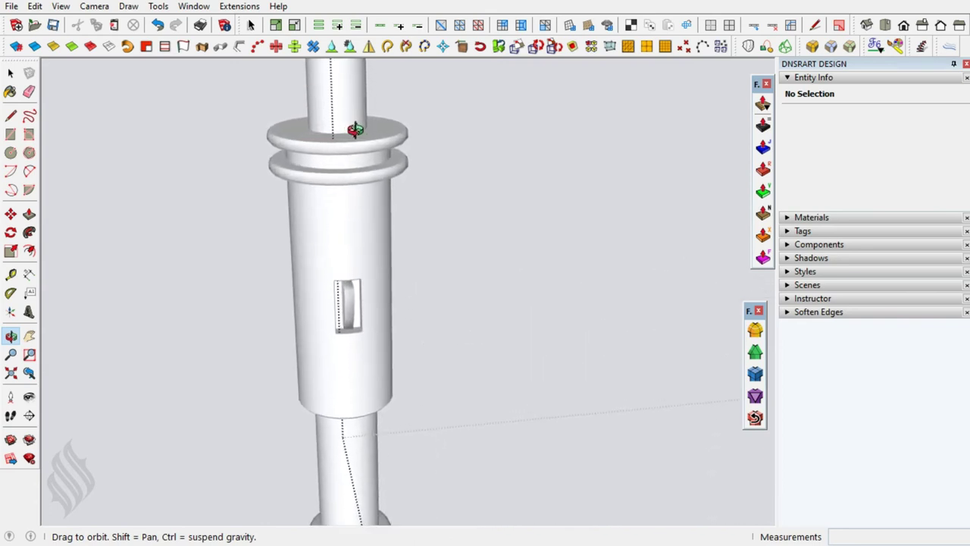
scroll(355, 131, "up", 1)
scroll(346, 130, "up", 1)
scroll(333, 156, "up", 1)
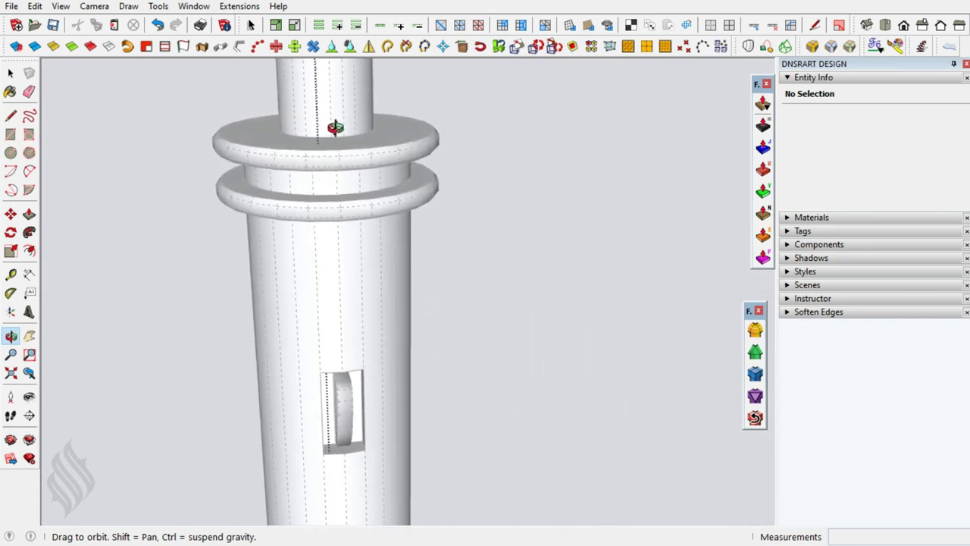
left_click_drag(335, 128, 331, 90)
Start a line on the collar, then orbit out to bring the canopy and pole into view.
key("space")
key("l")
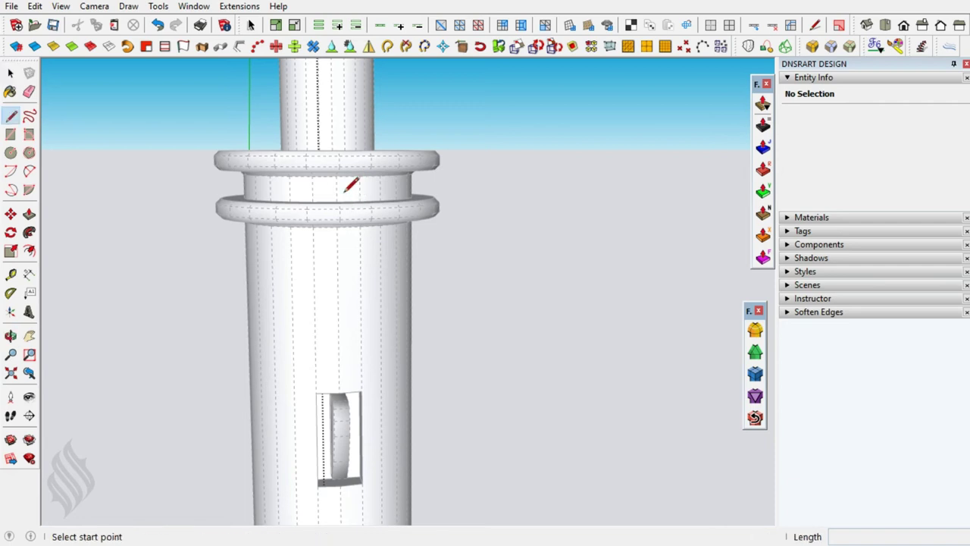
left_click(336, 188)
key("o")
mouse_move(321, 167)
left_mouse_down()
mouse_move(454, 225)
mouse_move(306, 150)
left_mouse_up()
scroll(351, 235, "down", 1)
scroll(357, 251, "down", 1)
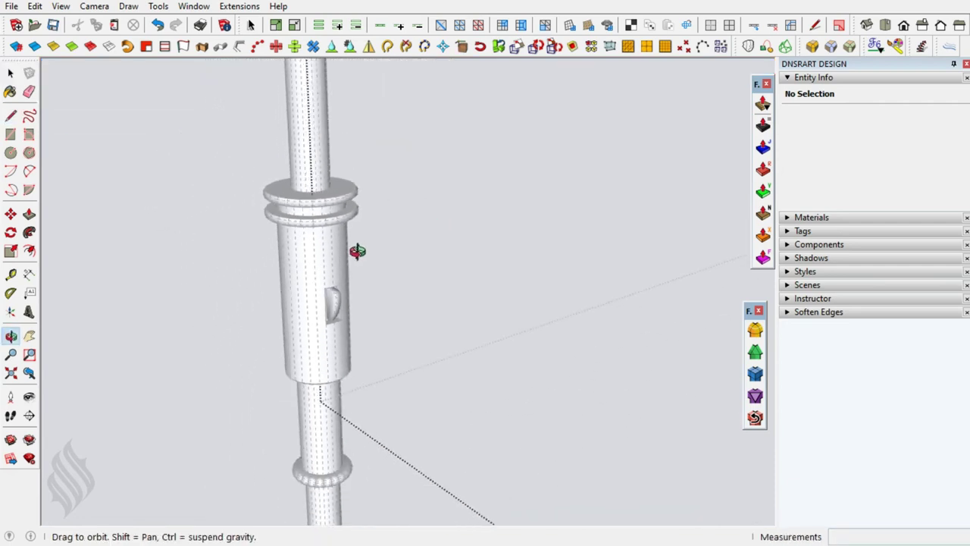
scroll(320, 253, "down", 3)
scroll(320, 251, "down", 2)
left_click_drag(320, 251, 447, 204)
mouse_move(526, 165)
left_mouse_down()
mouse_move(574, 141)
mouse_move(583, 159)
mouse_move(567, 133)
mouse_move(583, 139)
mouse_move(556, 167)
mouse_move(569, 167)
mouse_move(520, 177)
mouse_move(598, 89)
left_mouse_up()
mouse_move(533, 174)
left_mouse_down()
mouse_move(531, 190)
mouse_move(505, 190)
mouse_move(589, 113)
mouse_move(578, 149)
mouse_move(706, 127)
left_mouse_up()
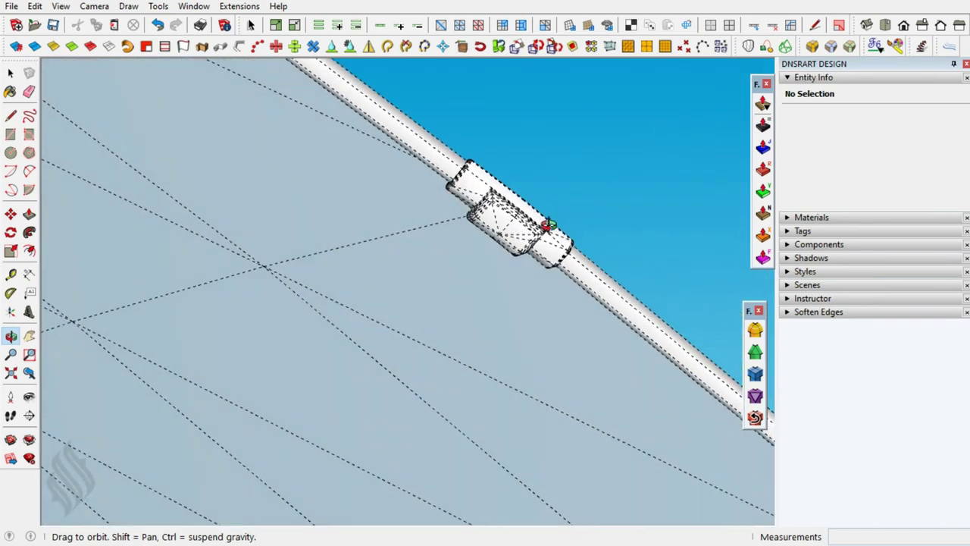
Draw a 2-point arc from the canopy edge down to the slider on the pole.
key("l")
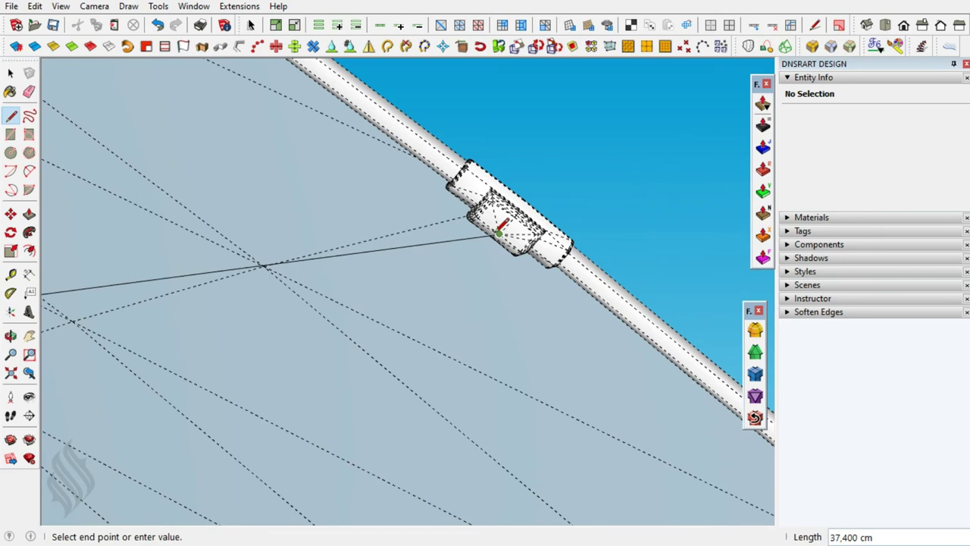
key("space")
key("a")
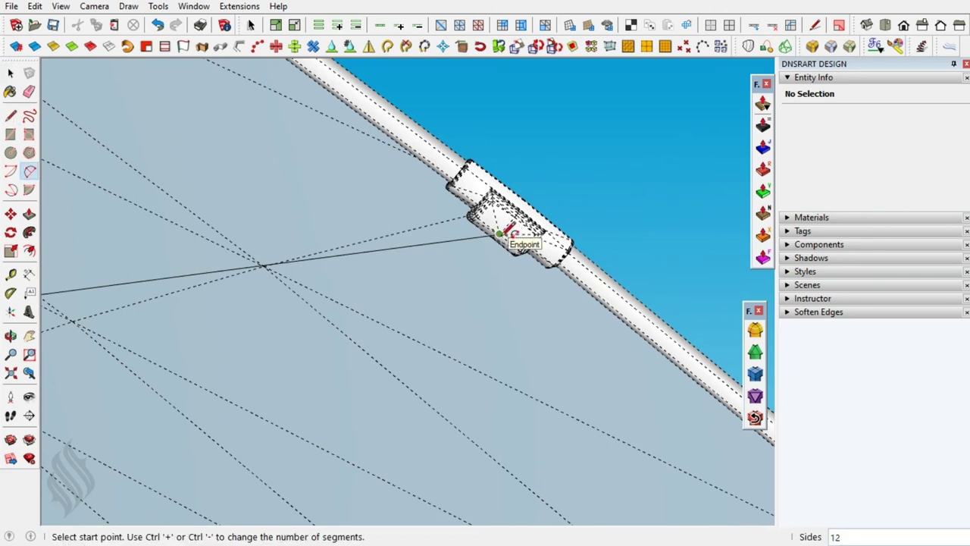
left_click(500, 232)
mouse_move(503, 231)
middle_mouse_down()
mouse_move(409, 404)
mouse_move(542, 178)
mouse_move(509, 216)
mouse_move(346, 293)
mouse_move(605, 147)
middle_mouse_up()
scroll(604, 148, "down", 3)
scroll(607, 147, "down", 3)
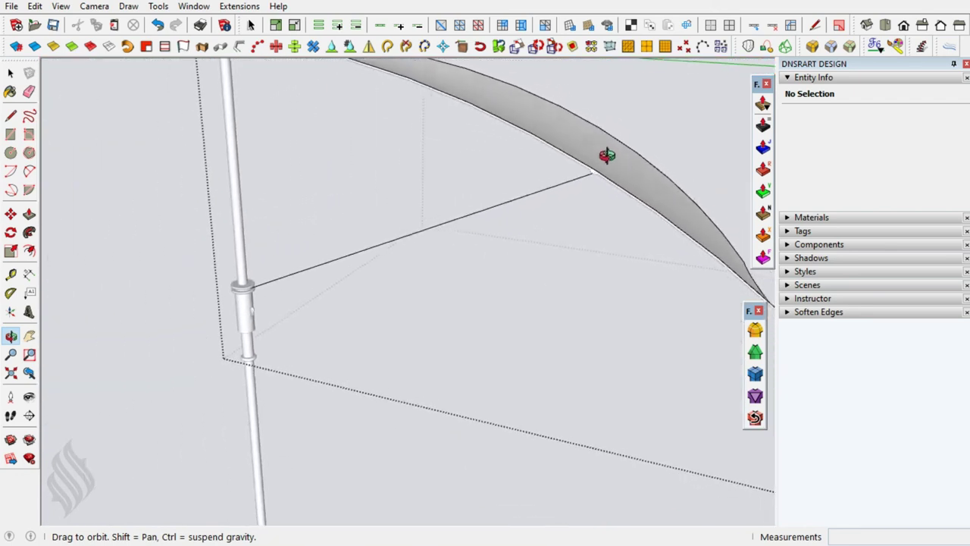
scroll(608, 156, "down", 2)
scroll(613, 157, "down", 2)
key("a")
left_click(597, 181)
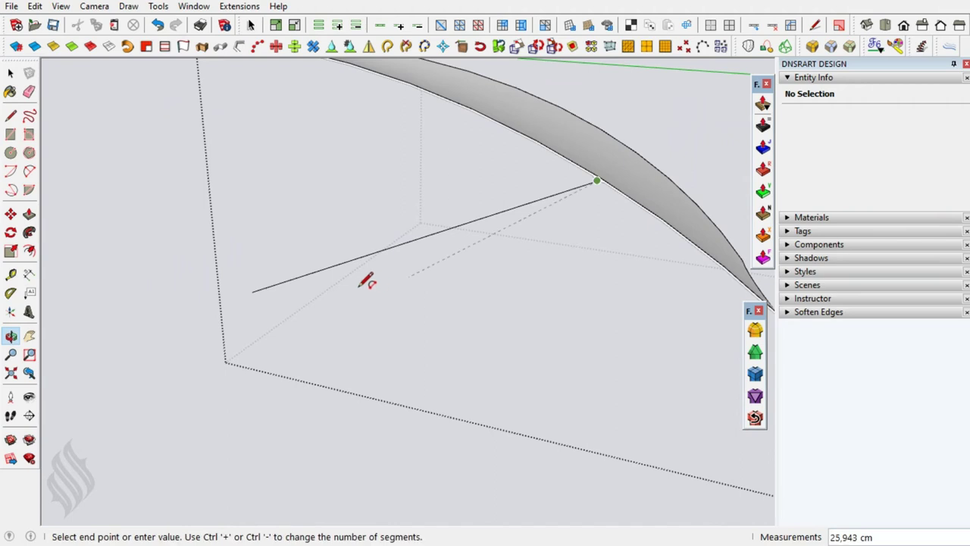
left_click(251, 291)
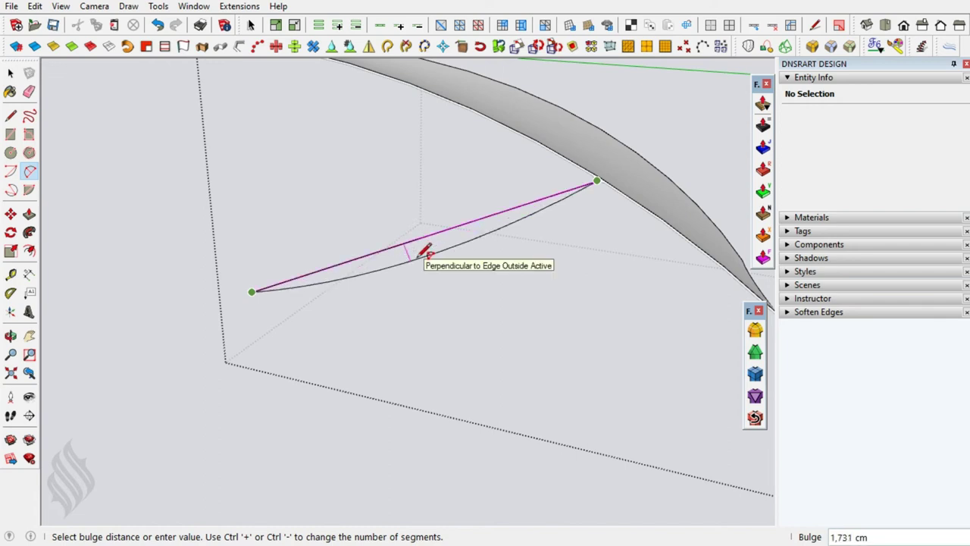
left_click(421, 255)
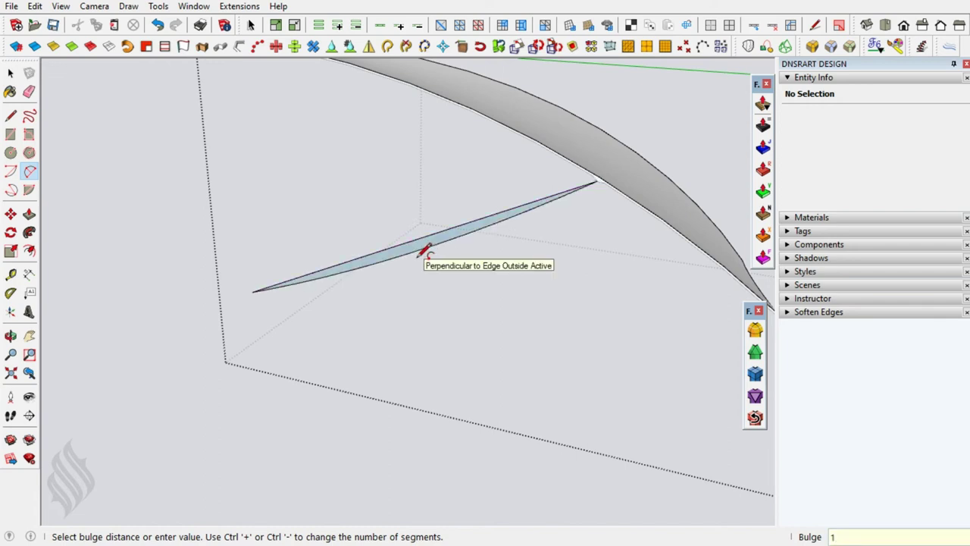
key("space")
Erase the arc's straight chord, then run tube-along-path on the arc at 0,15 cm diameter.
key("e")
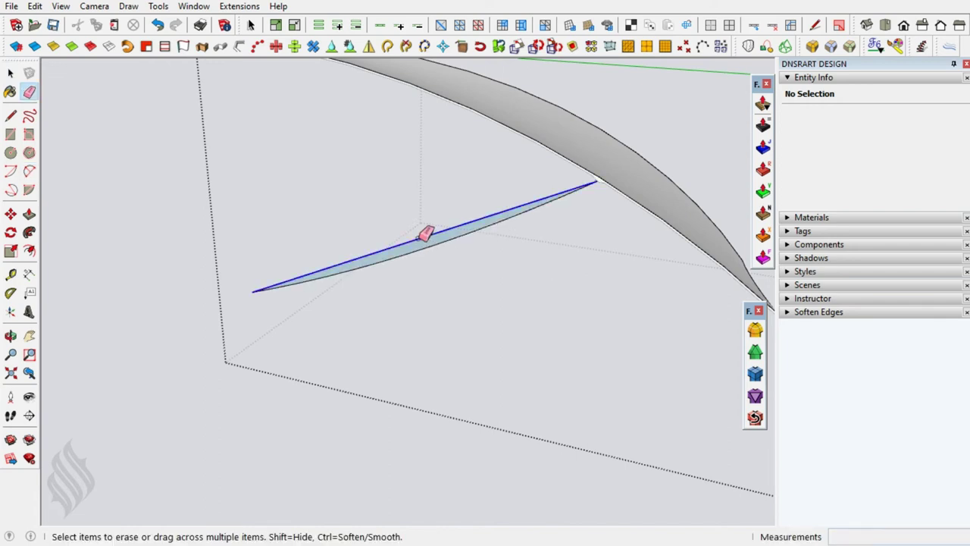
left_click(421, 237)
key("space")
left_click(428, 246)
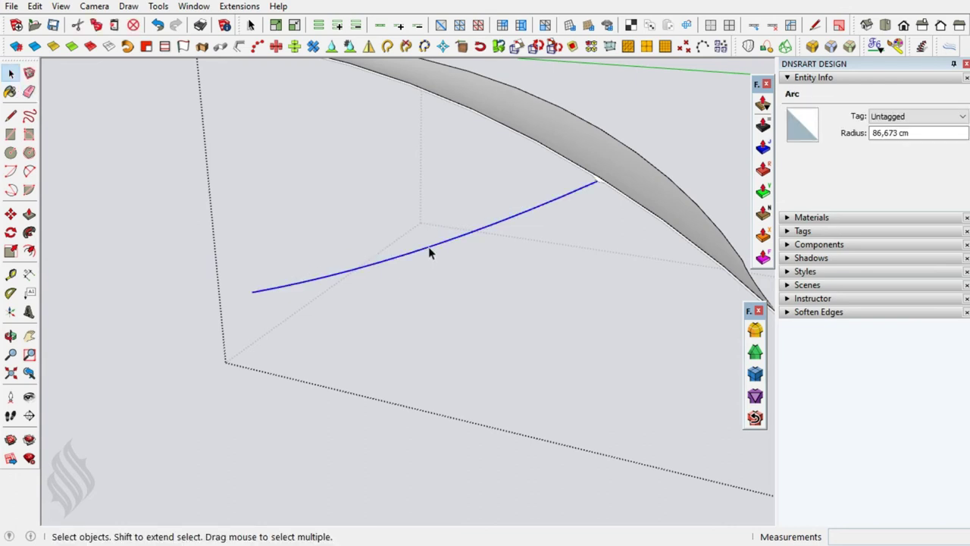
left_click(239, 47)
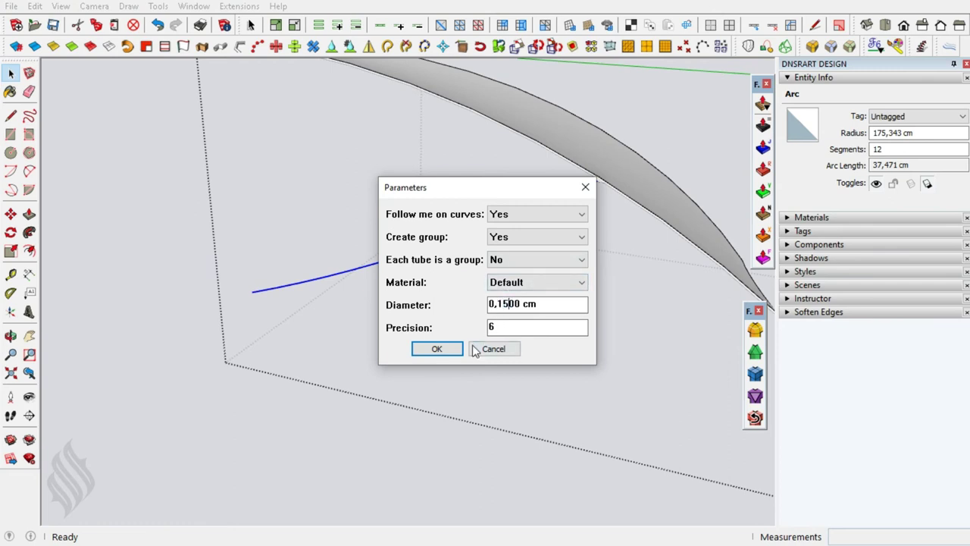
left_click(436, 349)
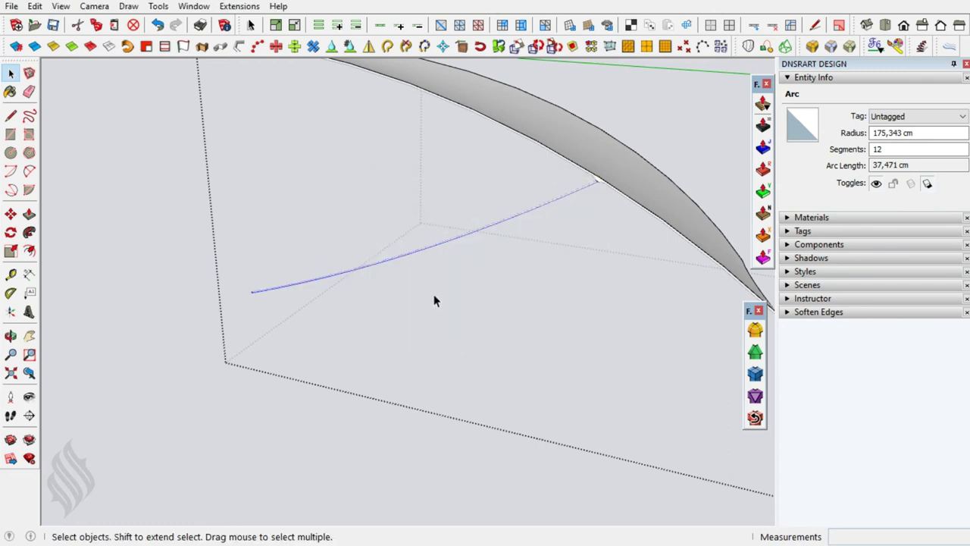
mouse_move(608, 174)
middle_mouse_down()
mouse_move(489, 167)
mouse_move(621, 346)
mouse_move(556, 186)
mouse_move(591, 379)
mouse_move(597, 364)
mouse_move(582, 384)
mouse_move(554, 391)
middle_mouse_up()
Make the tube's hexagonal end face its own group and extrude it.
double_click(550, 387)
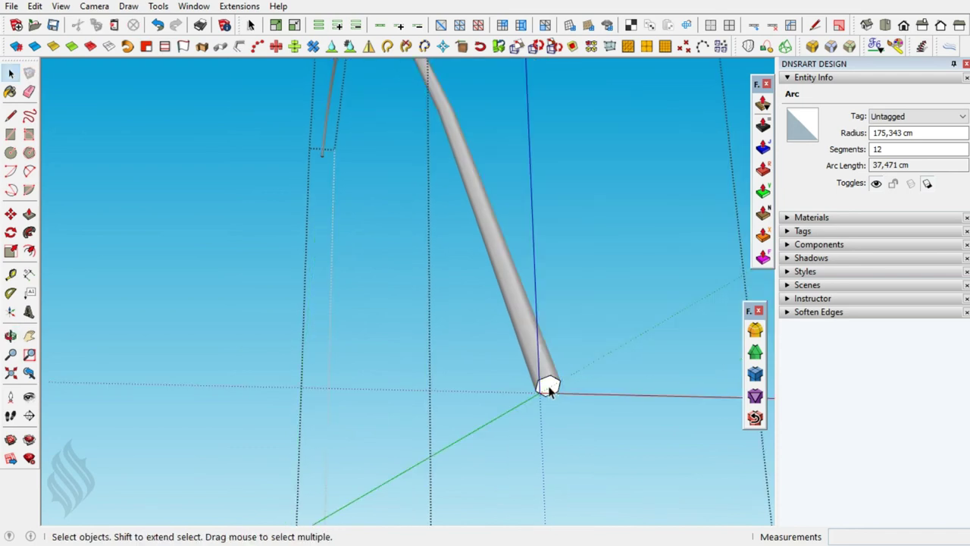
double_click(548, 386)
right_click(548, 386)
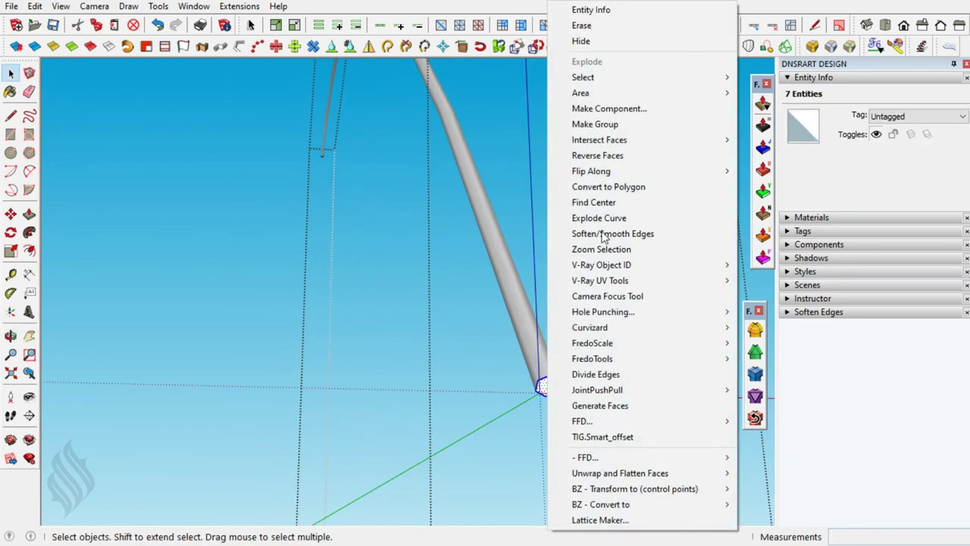
left_click(610, 123)
double_click(552, 387)
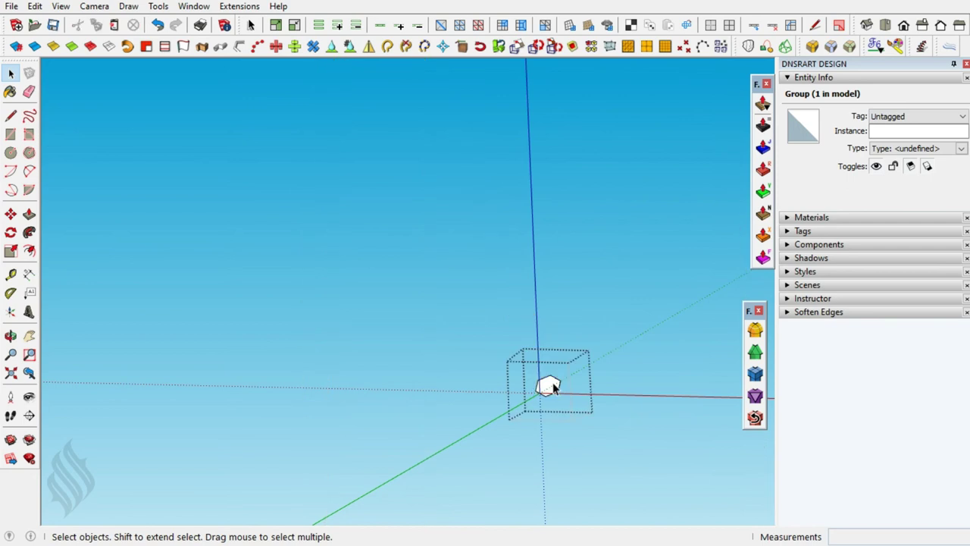
type("p")
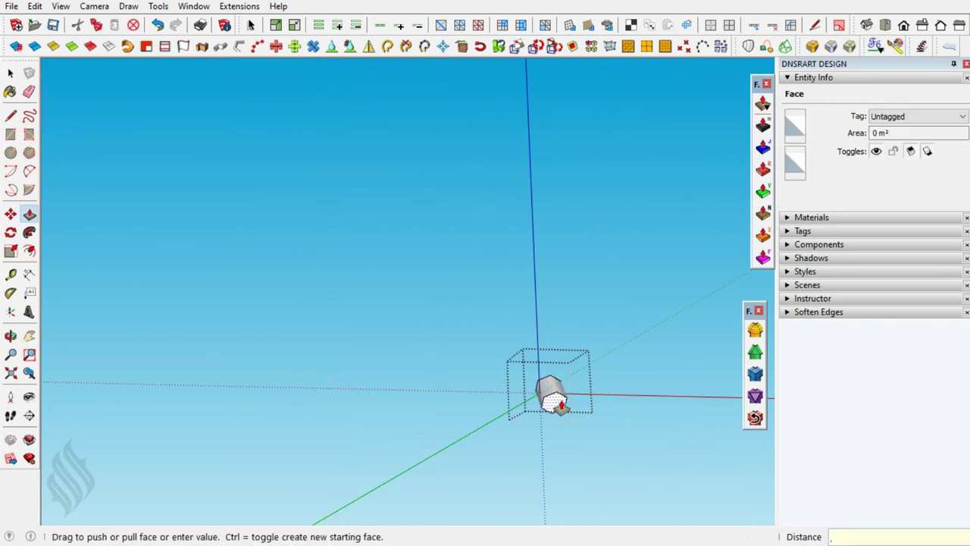
type("1")
key("Return")
key("space")
Scale up the hexagon piece from a steeper top-down view.
key("o")
left_click_drag(531, 389, 678, 493)
mouse_move(547, 385)
left_mouse_down()
mouse_move(576, 462)
mouse_move(648, 416)
left_mouse_up()
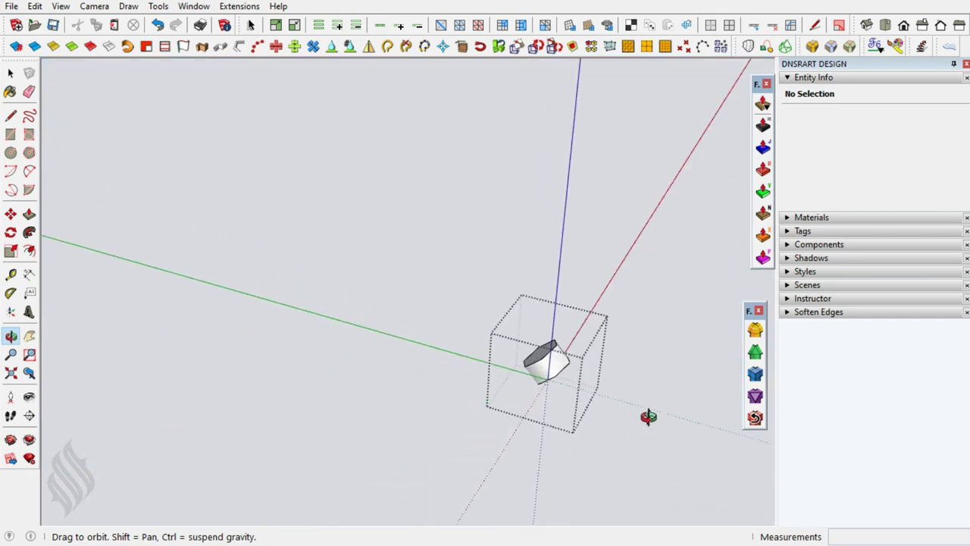
key("space")
left_click(540, 359)
key("s")
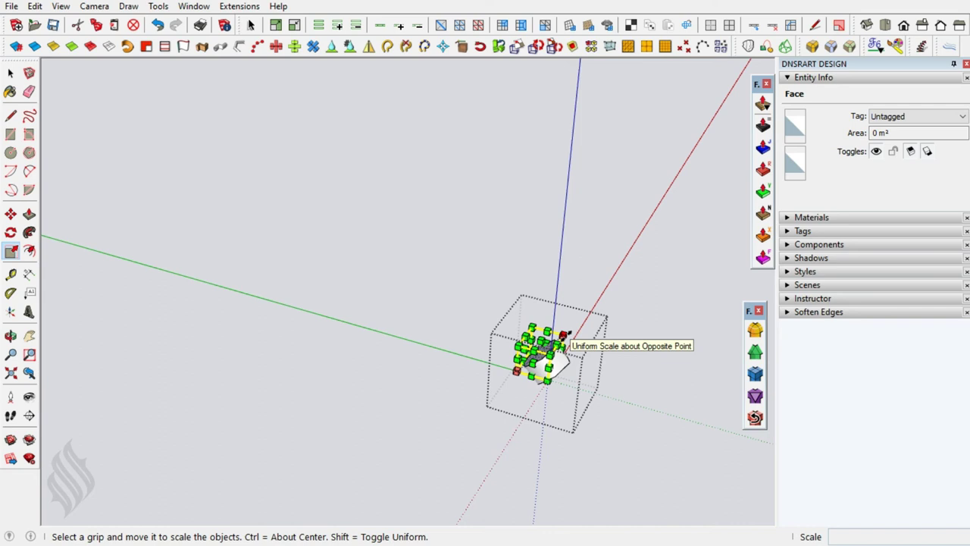
left_click_drag(551, 330, 582, 318)
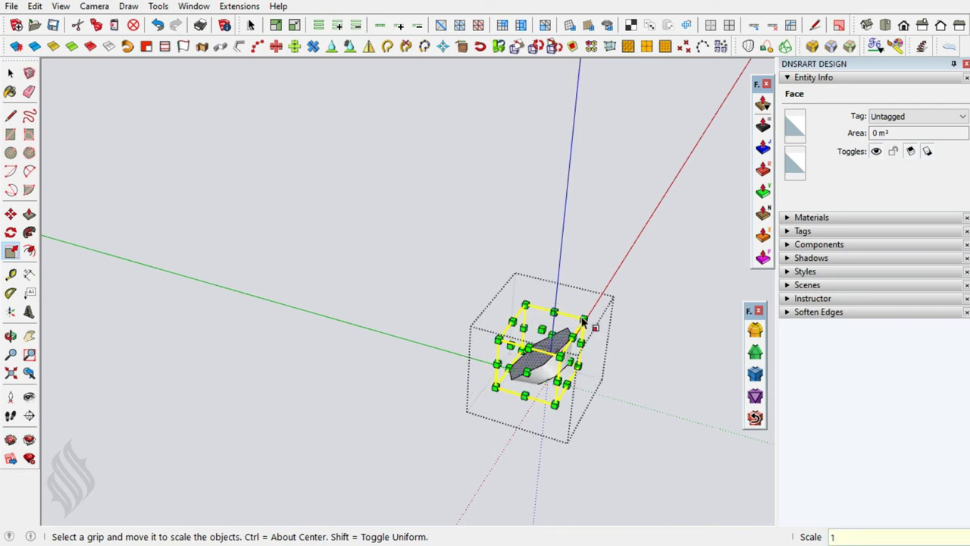
left_click_drag(583, 321, 581, 323)
Extrude the hexagon face outward by 0,4 cm.
mouse_move(577, 313)
middle_mouse_down()
mouse_move(556, 324)
mouse_move(498, 249)
mouse_move(558, 372)
mouse_move(549, 387)
middle_mouse_up()
key("space")
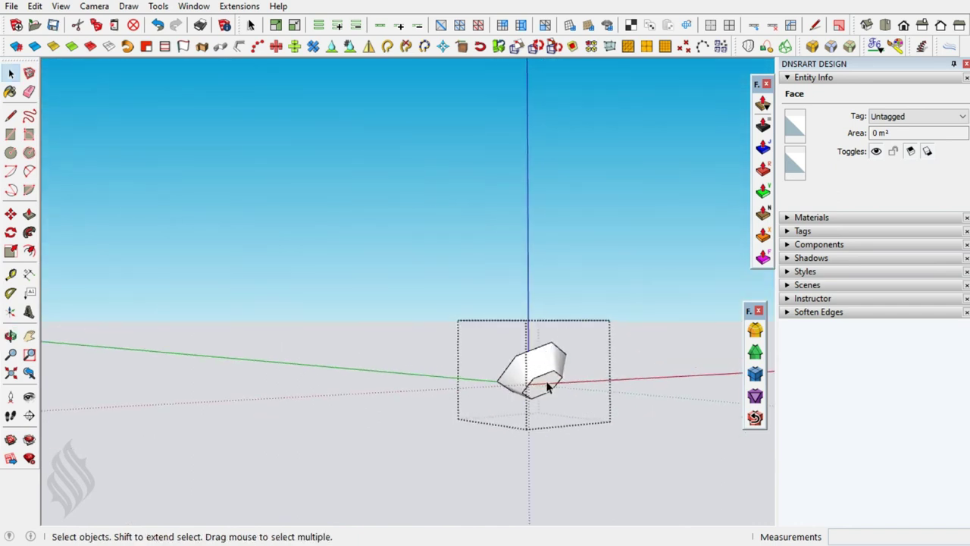
key("p")
left_click_drag(565, 390, 566, 391)
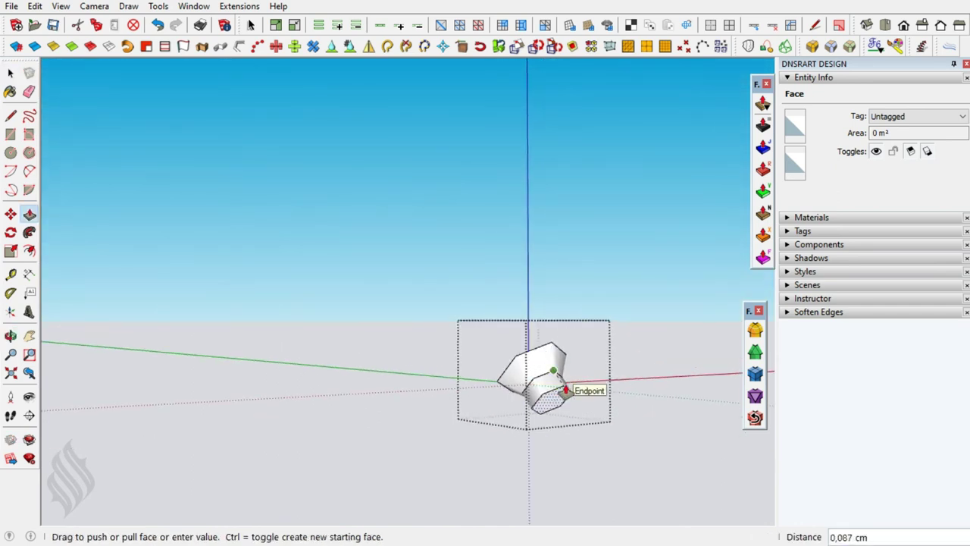
type("0,4")
key("Return")
Extend the shaft's end face with a push/pull distance of 5.
key("h")
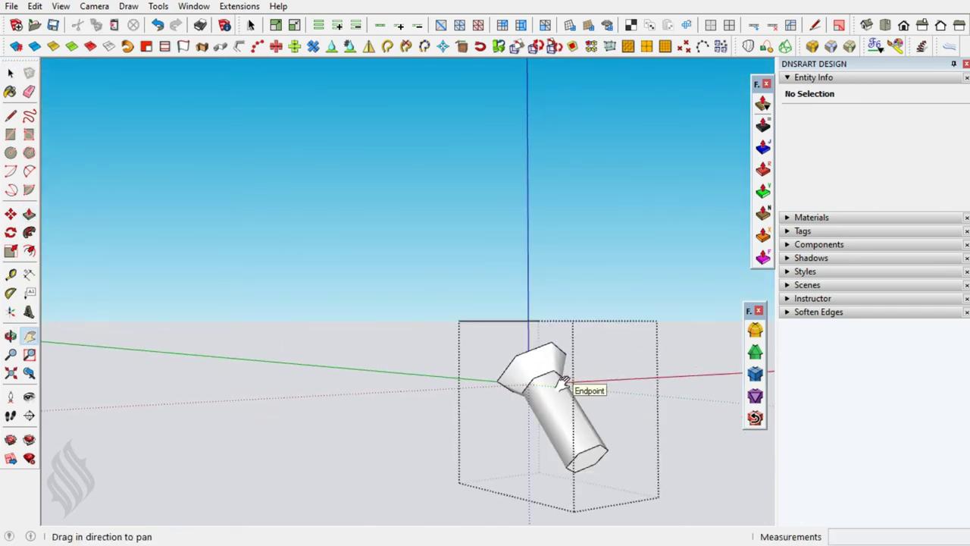
mouse_move(566, 453)
left_mouse_down()
mouse_move(528, 373)
mouse_move(528, 324)
left_mouse_up()
key("space")
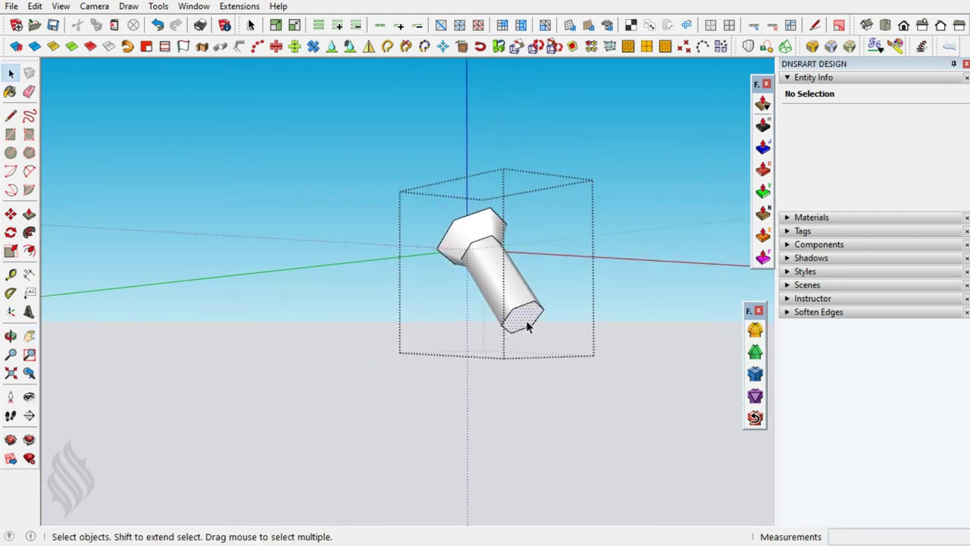
left_click(528, 324)
key("p")
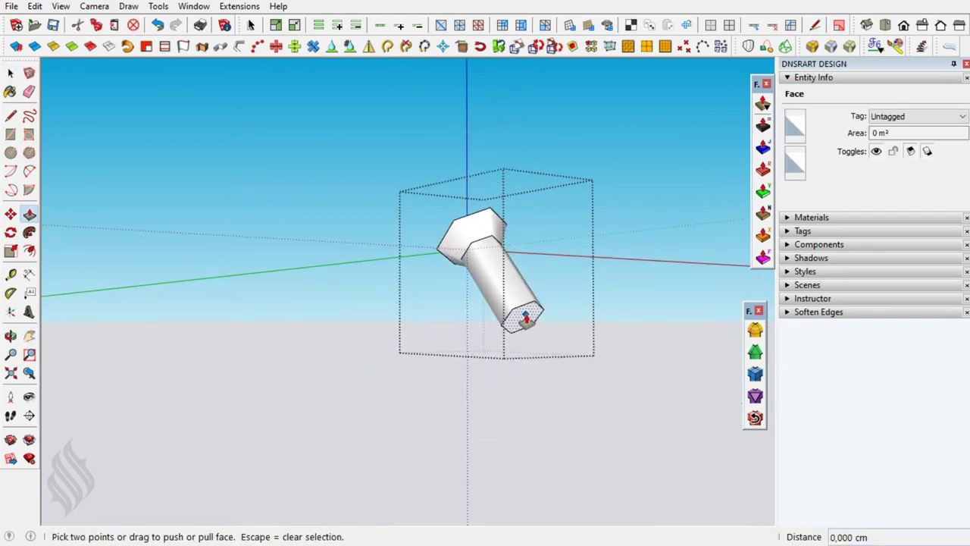
left_click(526, 318)
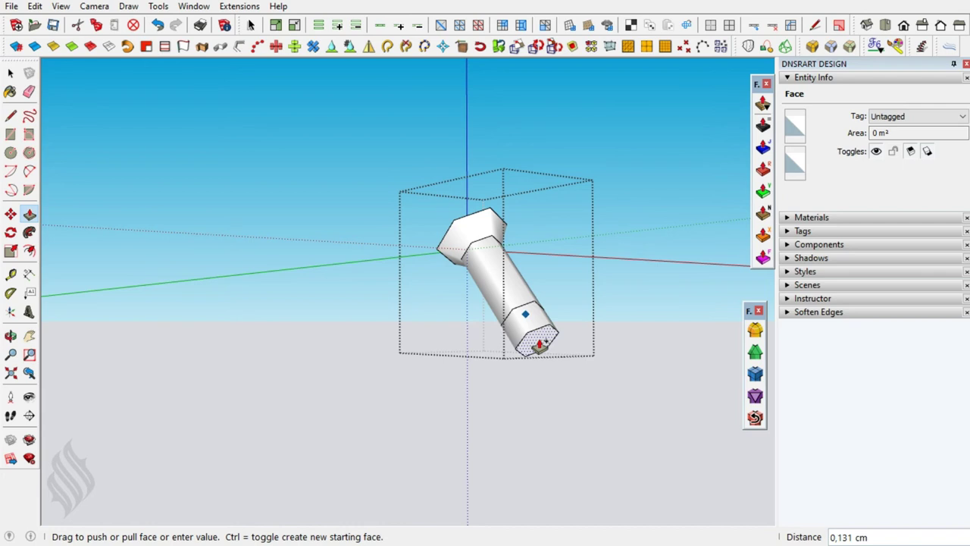
type("5")
key("Return")
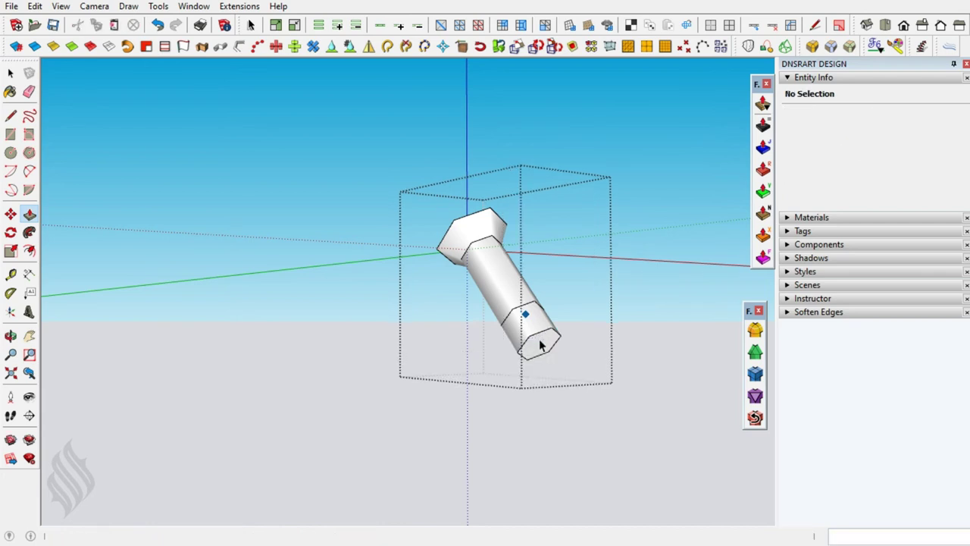
Scale the shaft's end face to twice its size.
key("space")
key("s")
left_click(539, 344)
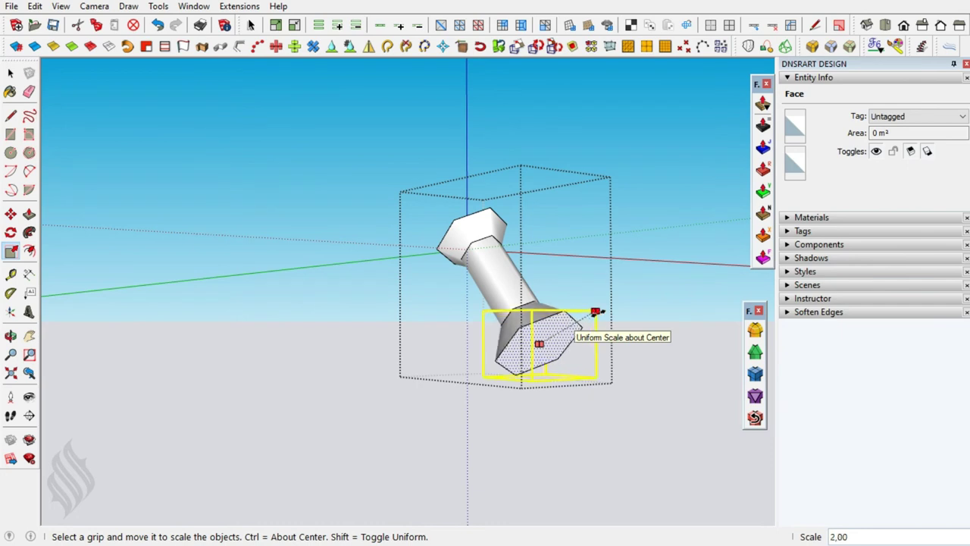
left_click_drag(591, 313, 595, 314)
key("space")
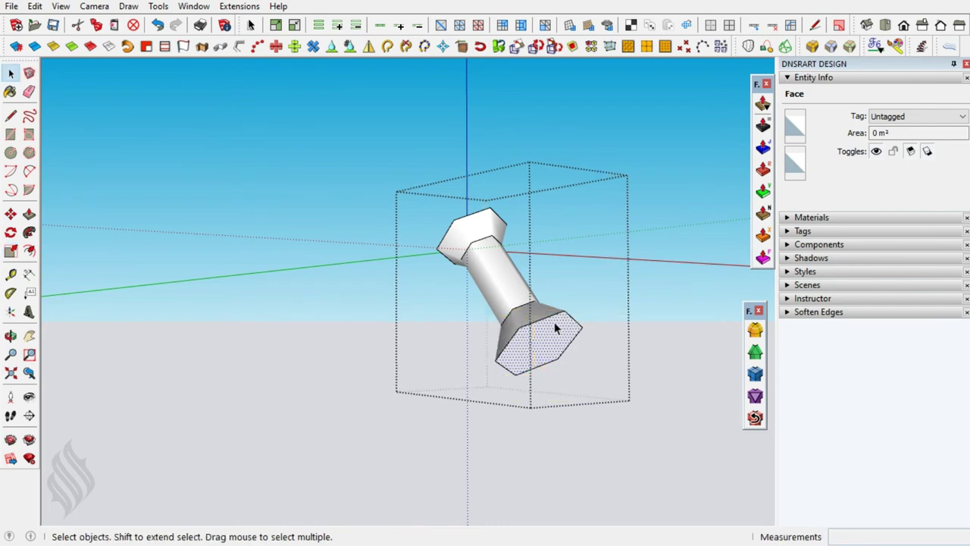
Mirror the tapered hex end about its end face, then select the lower hex face and edge.
left_click(538, 316)
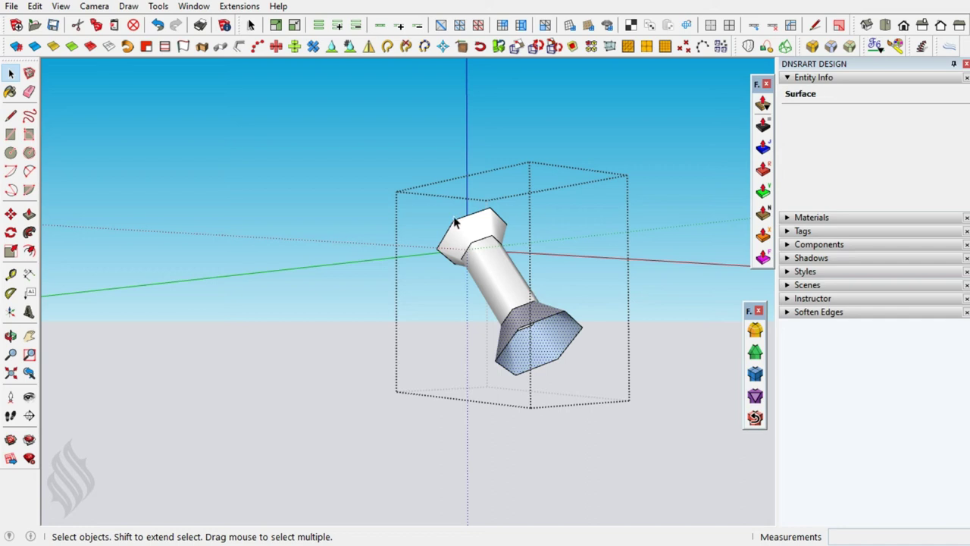
left_click(370, 47)
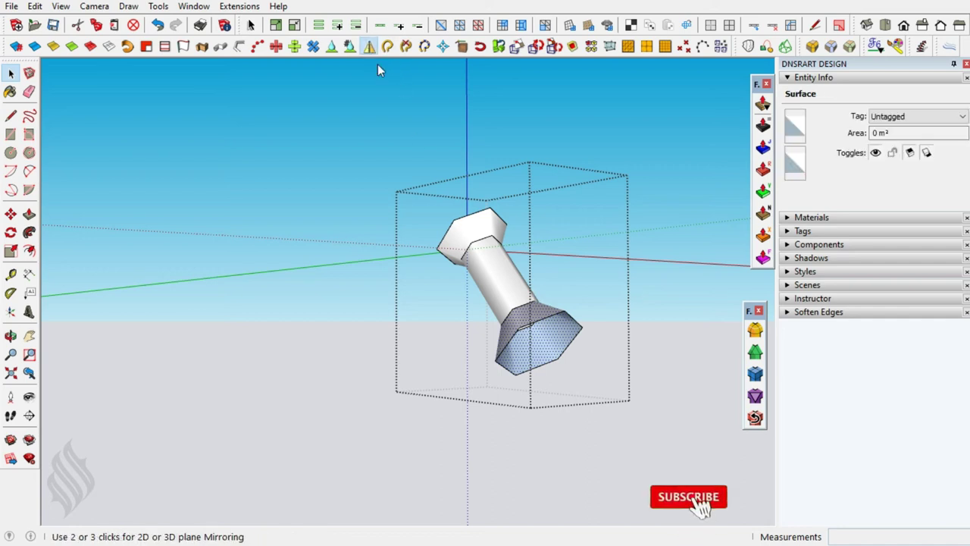
left_click(541, 320)
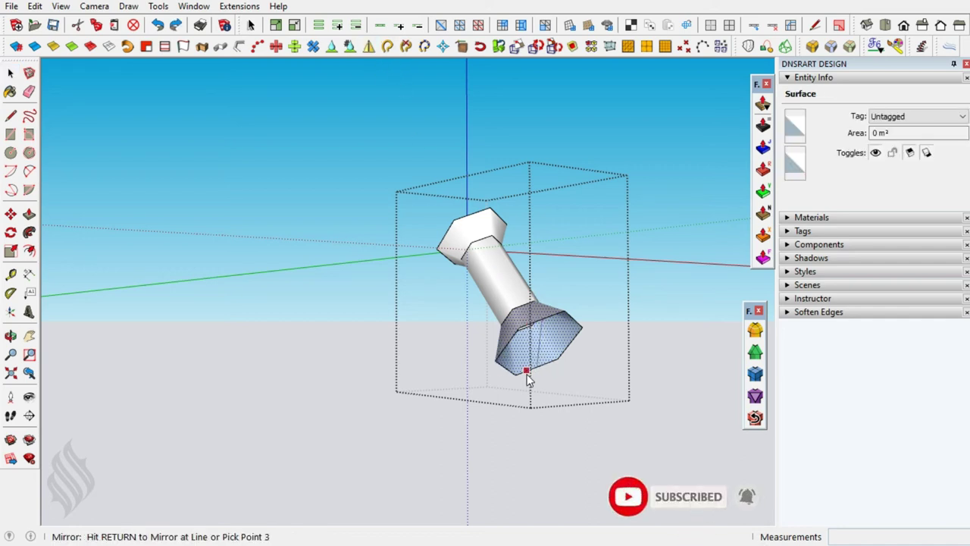
key("Return")
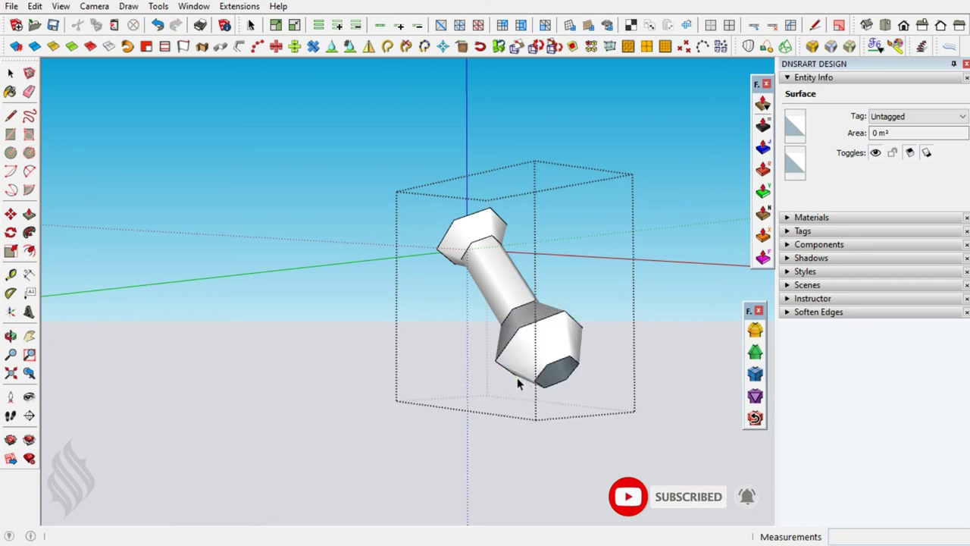
key("space")
left_click(539, 378)
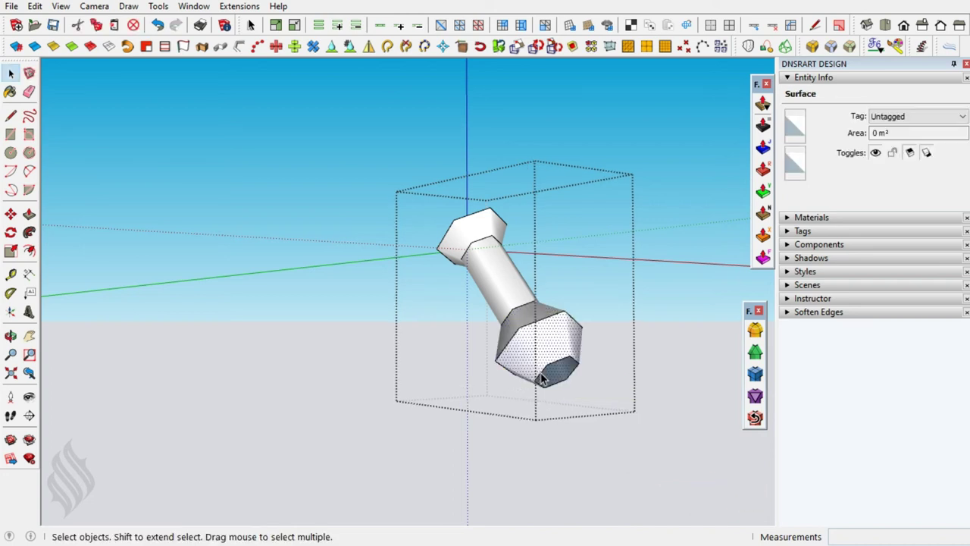
left_click(542, 376)
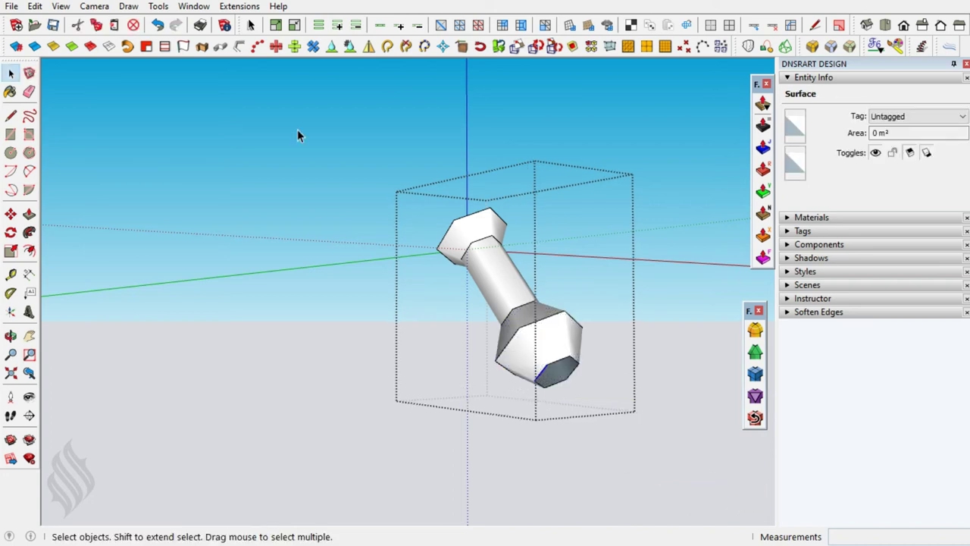
Round the lower hex cap's edges with RoundCorner at a 0,050 cm offset.
double_click(571, 369)
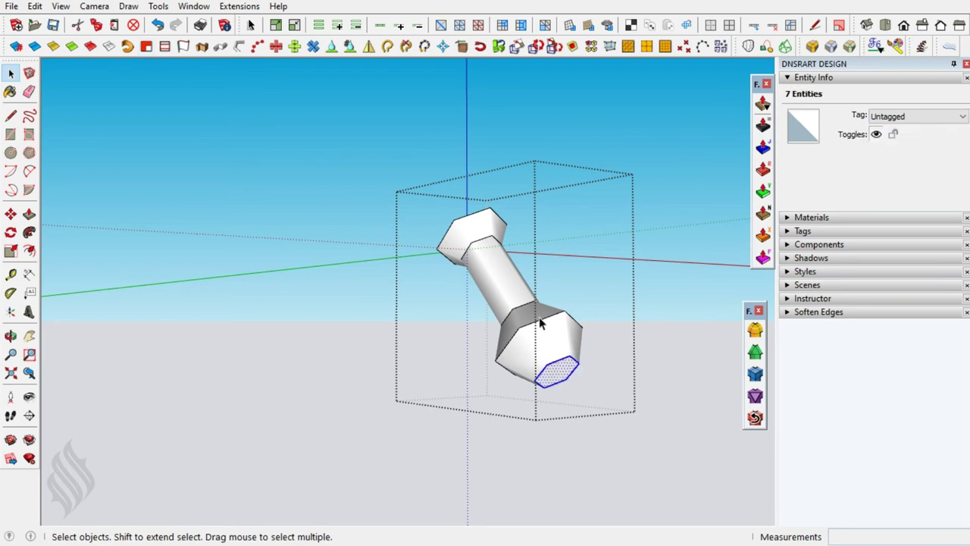
left_click(755, 331)
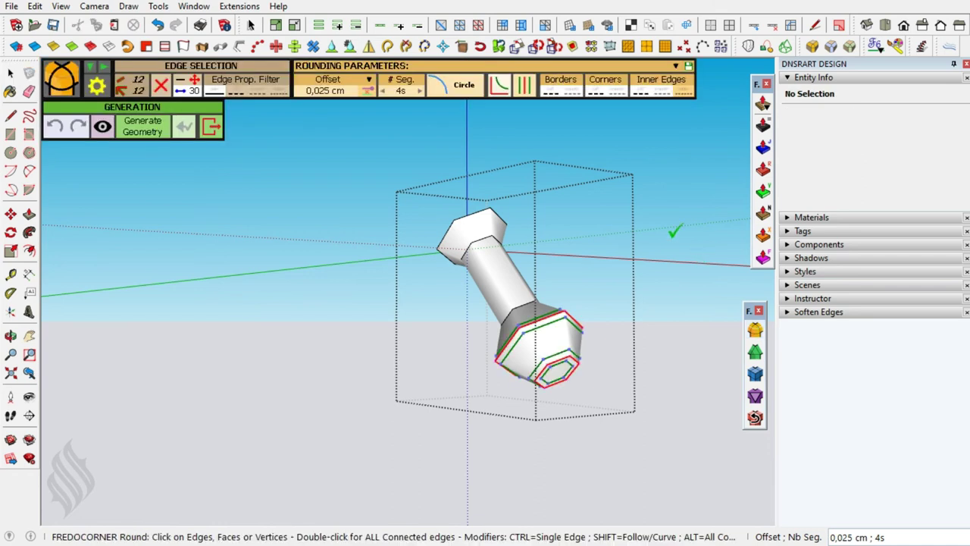
left_click(328, 90)
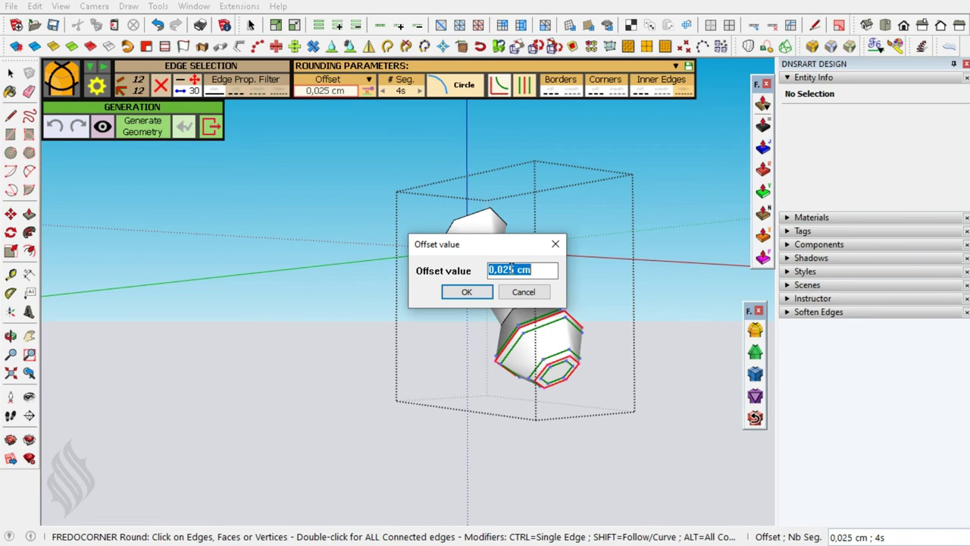
key("Return")
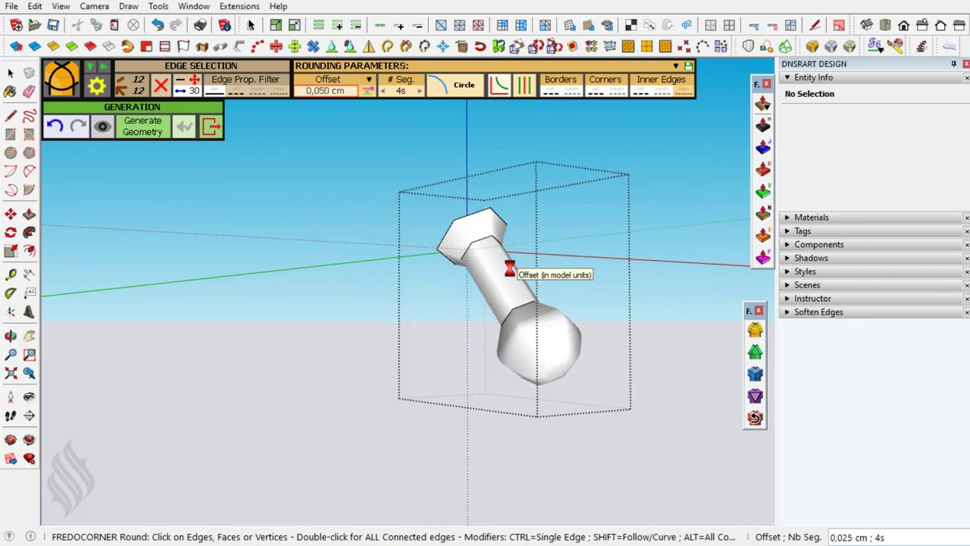
mouse_move(519, 297)
middle_mouse_down()
mouse_move(650, 386)
mouse_move(507, 391)
mouse_move(492, 377)
middle_mouse_up()
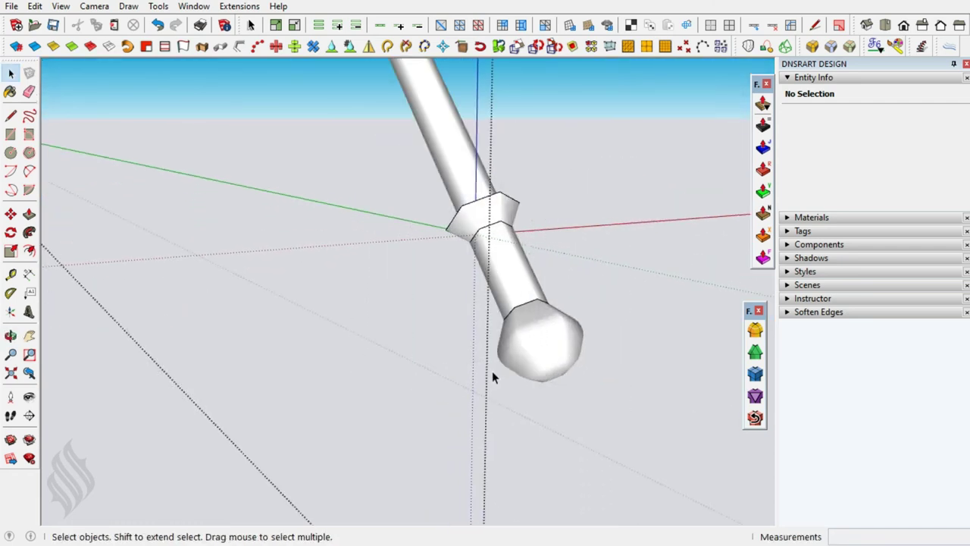
Convert the canopy panel group into component Component#1 via Make Component.
scroll(482, 349, "down", 2)
scroll(482, 349, "down", 2)
scroll(481, 349, "down", 2)
scroll(481, 348, "down", 2)
scroll(481, 342, "down", 2)
scroll(480, 343, "down", 2)
mouse_move(481, 342)
middle_mouse_down()
mouse_move(447, 251)
mouse_move(448, 283)
mouse_move(494, 288)
mouse_move(583, 340)
mouse_move(441, 176)
mouse_move(426, 167)
mouse_move(426, 176)
middle_mouse_up()
left_click(414, 167)
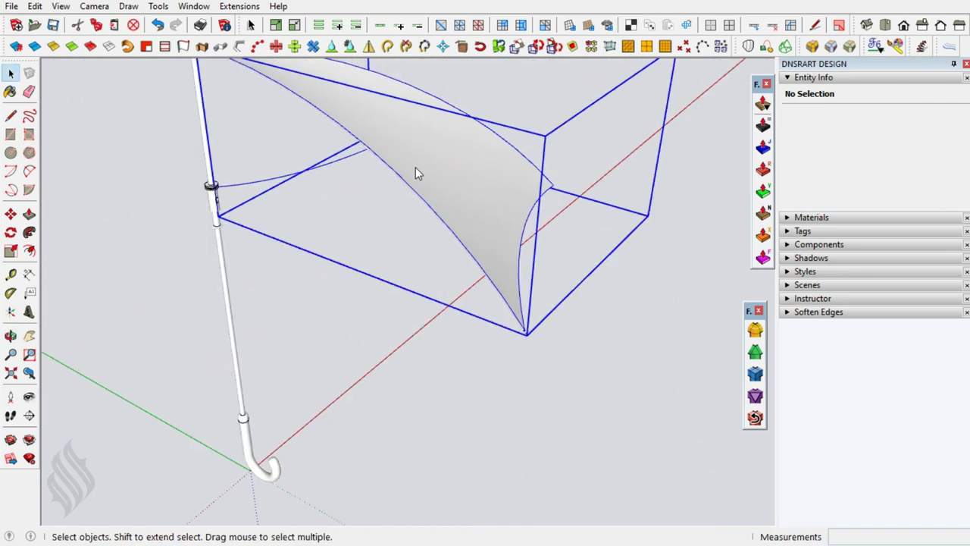
right_click(415, 169)
left_click(480, 226)
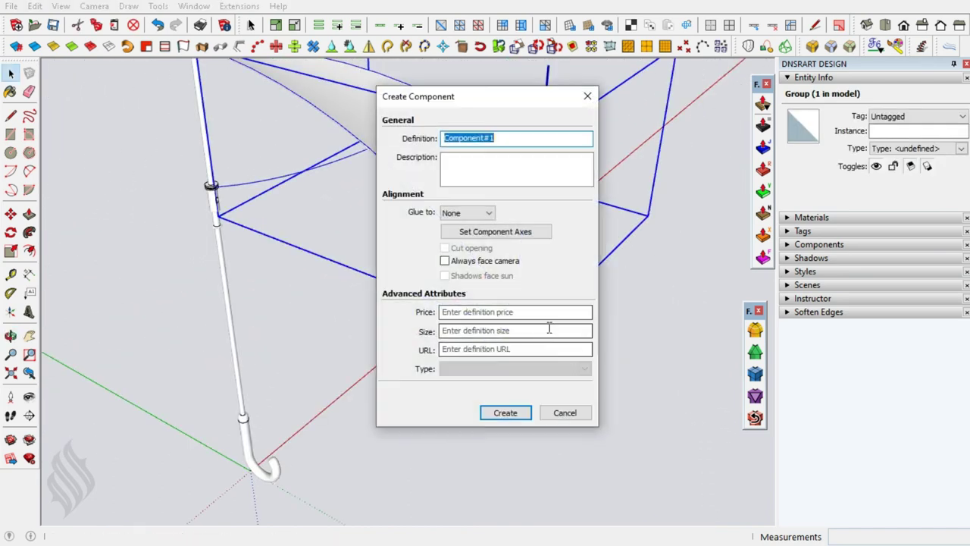
left_click(506, 412)
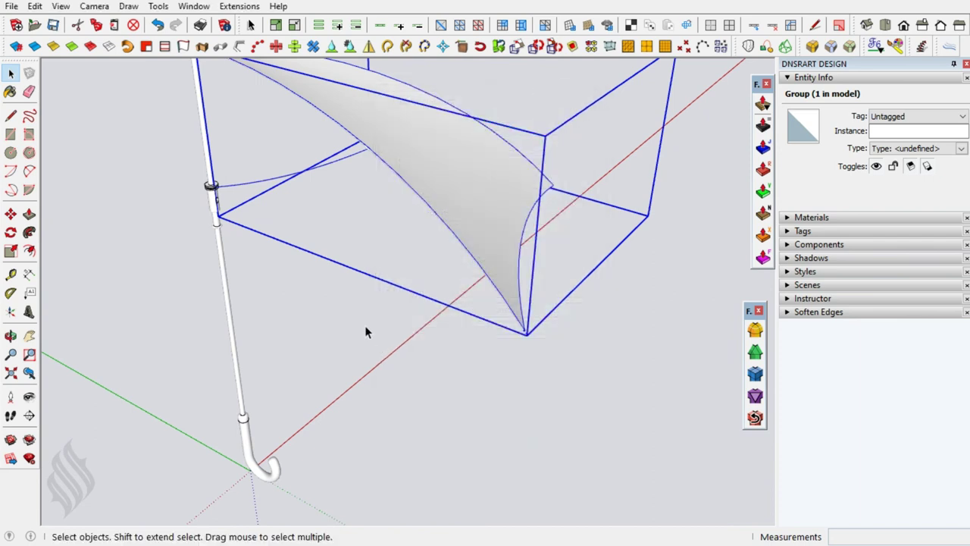
Deselect the component and bring the view in close to the pole top.
left_click(345, 292)
key("h")
left_click_drag(385, 284, 422, 333)
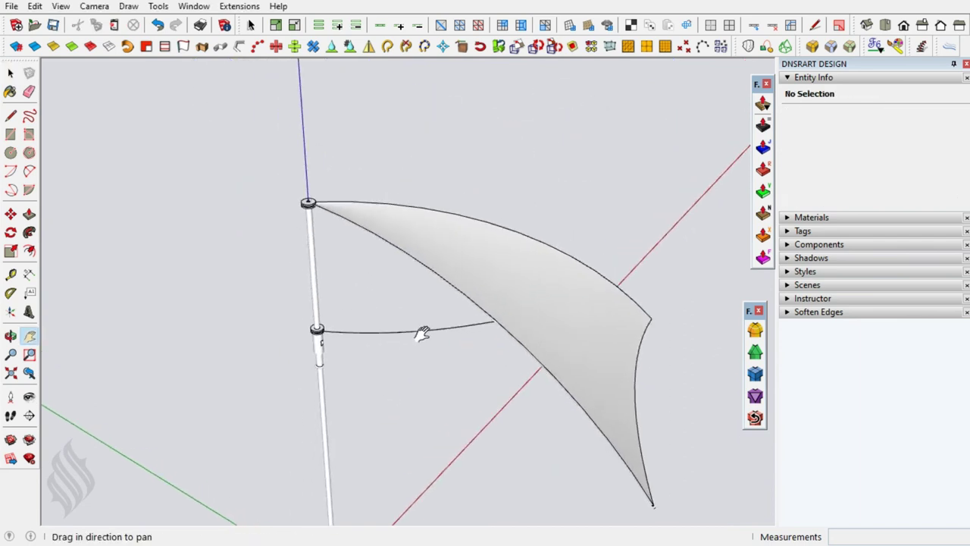
scroll(327, 198, "up", 2)
scroll(320, 191, "up", 2)
scroll(333, 195, "up", 2)
mouse_move(344, 200)
middle_mouse_down()
mouse_move(353, 199)
mouse_move(411, 292)
mouse_move(361, 257)
middle_mouse_up()
Rotate-copy the canopy panel 45° about the pole top, repeated 7 times.
key("space")
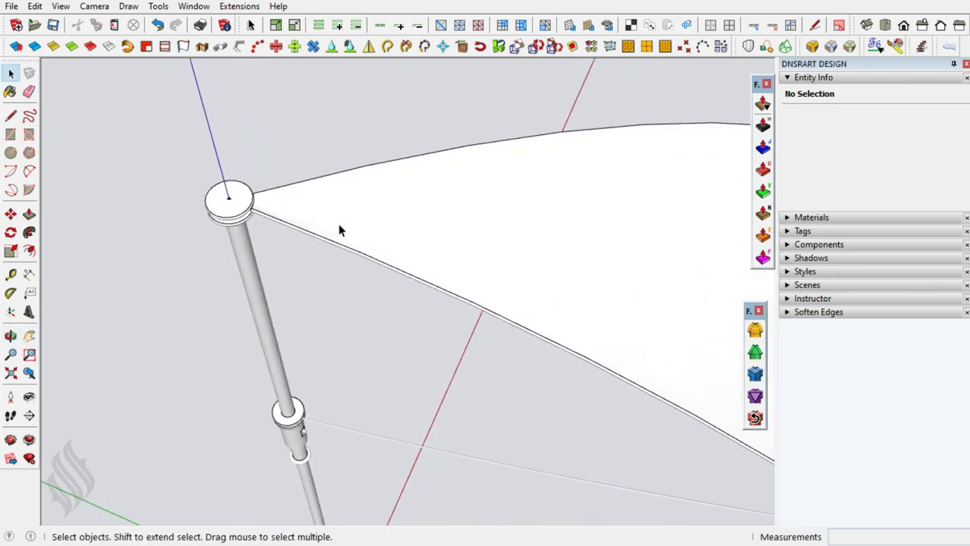
left_click(339, 229)
key("q")
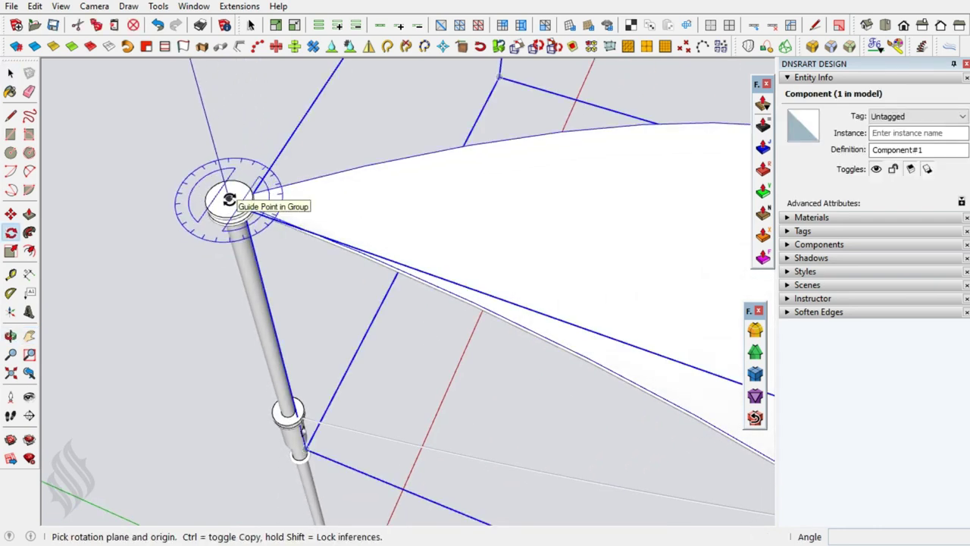
left_click_drag(229, 200, 155, 189)
left_click(156, 178)
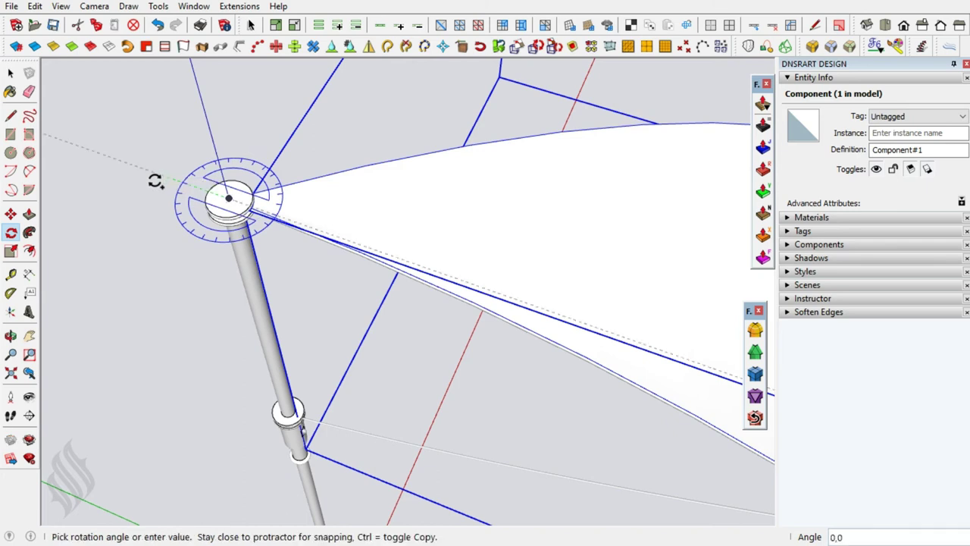
key("Return")
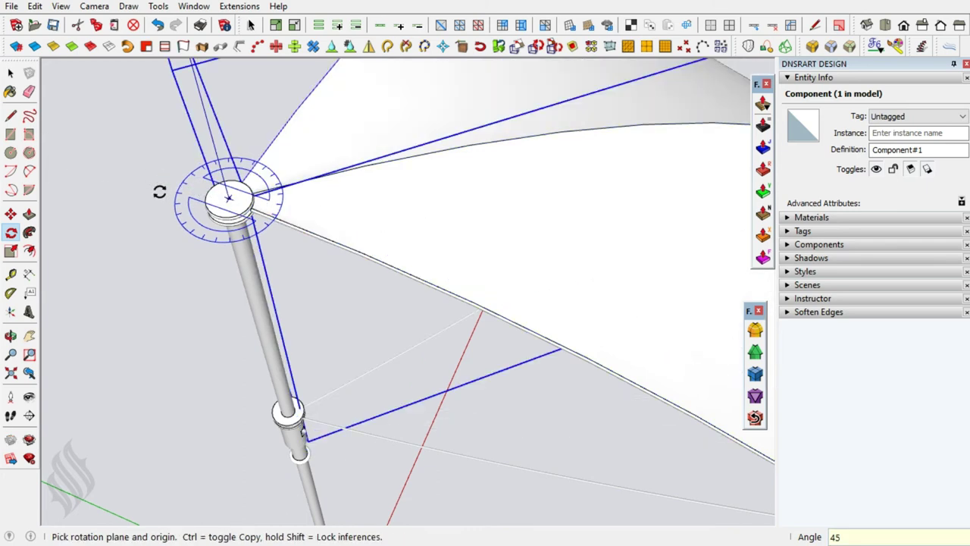
type("*7")
key("Return")
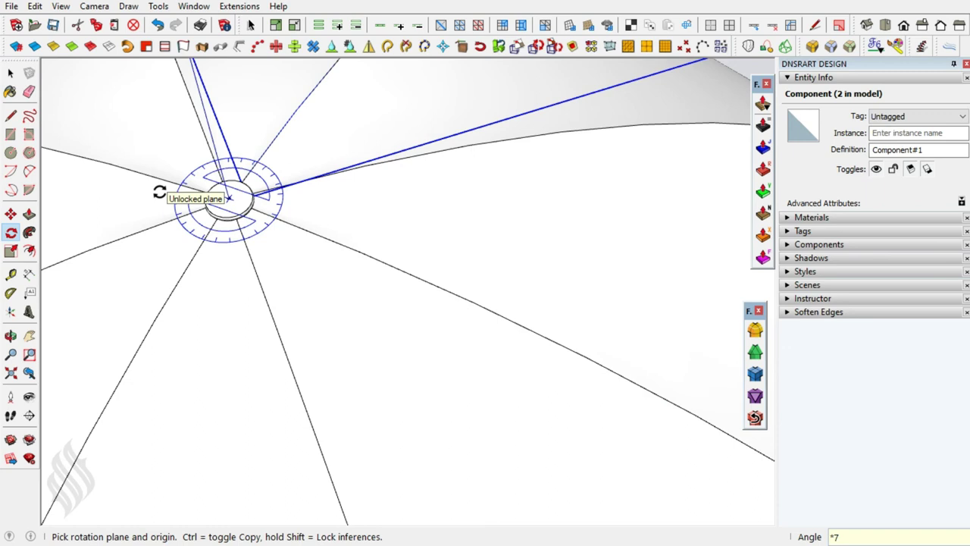
Orbit around the umbrella to inspect the assembled eight-panel canopy from below and above.
key("space")
middle_click_drag(275, 177, 290, 122)
scroll(290, 121, "down", 5)
scroll(340, 288, "down", 3)
mouse_move(340, 288)
middle_mouse_down()
mouse_move(271, 134)
mouse_move(230, 92)
middle_mouse_up()
left_click(341, 385)
mouse_move(340, 329)
middle_mouse_down()
mouse_move(295, 90)
mouse_move(190, 151)
mouse_move(371, 187)
mouse_move(418, 162)
mouse_move(377, 123)
mouse_move(374, 225)
mouse_move(354, 135)
mouse_move(351, 156)
mouse_move(446, 391)
middle_mouse_up()
mouse_move(379, 297)
middle_mouse_down()
mouse_move(346, 209)
mouse_move(531, 463)
mouse_move(394, 255)
mouse_move(369, 173)
mouse_move(412, 206)
mouse_move(416, 363)
middle_mouse_up()
Inside the top disc group, offset an inner circle on the top face and raise it.
double_click(418, 360)
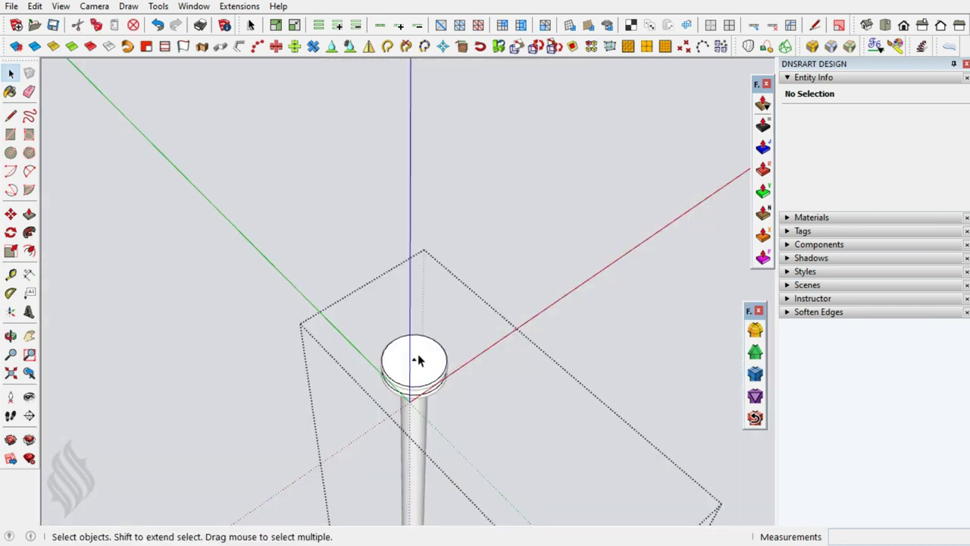
key("e")
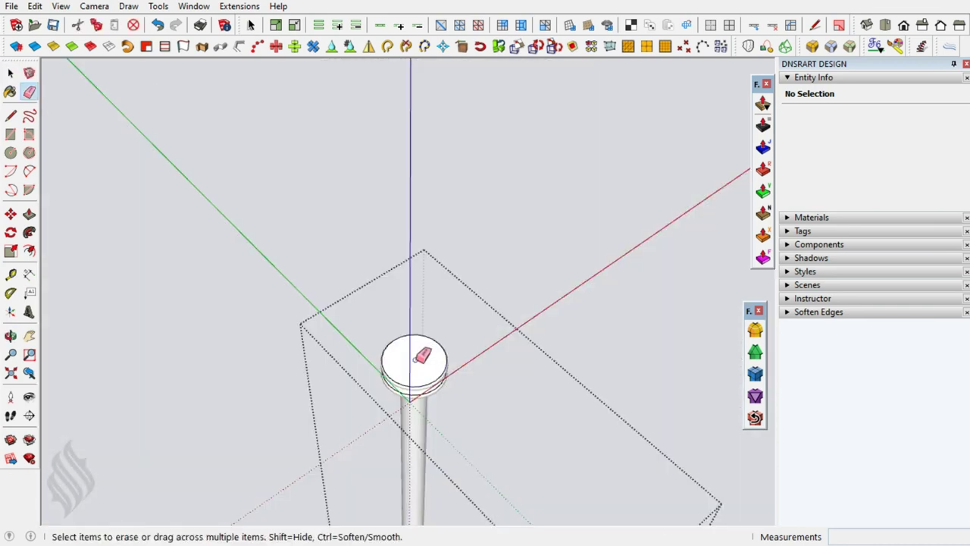
key("space")
left_click(415, 359)
key("f")
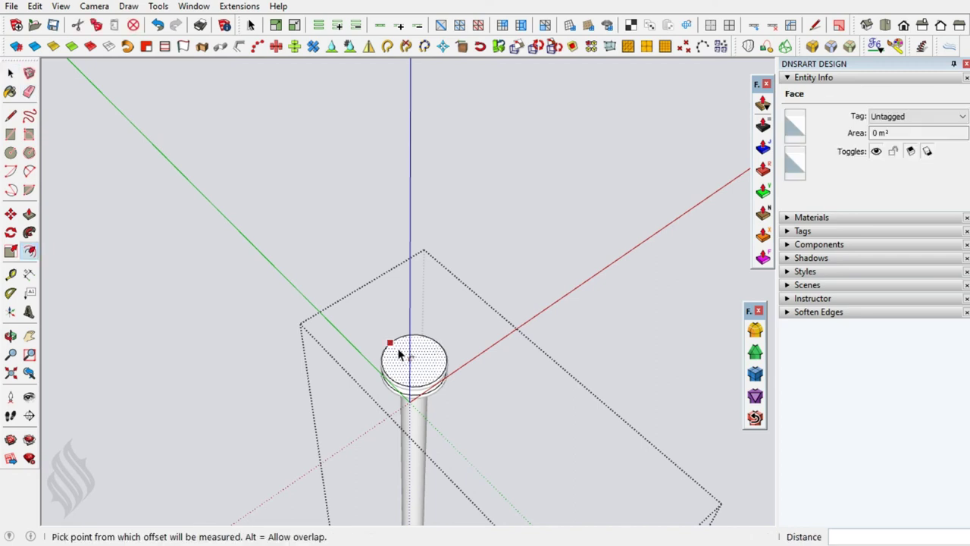
left_click(400, 354)
key("Return")
key("space")
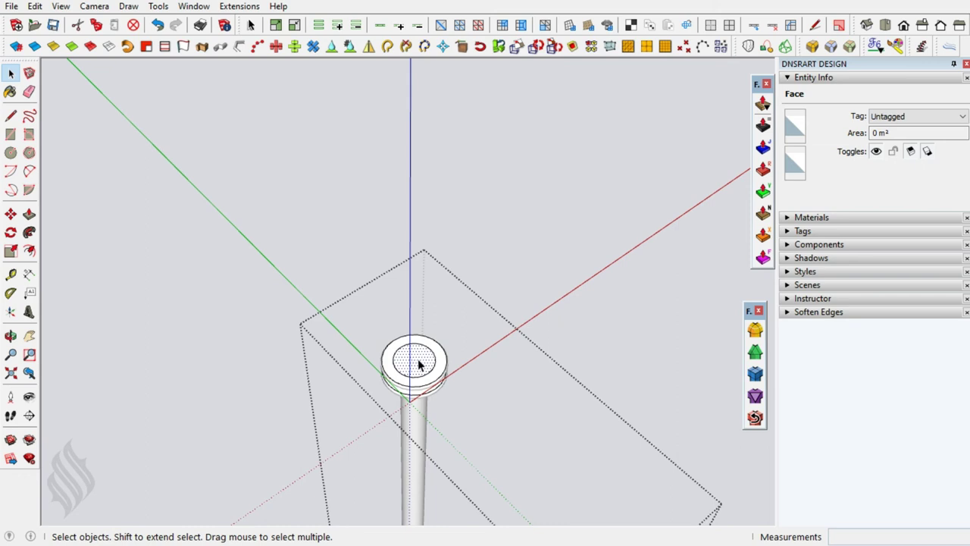
key("p")
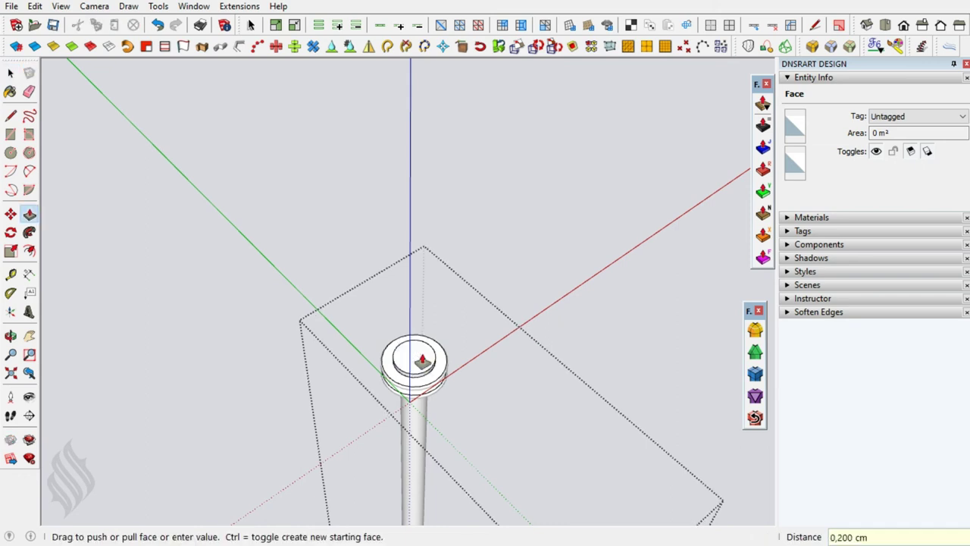
key("space")
left_click(423, 361)
Offset the raised inner disc face inward by ,15.
scroll(418, 356, "up", 2)
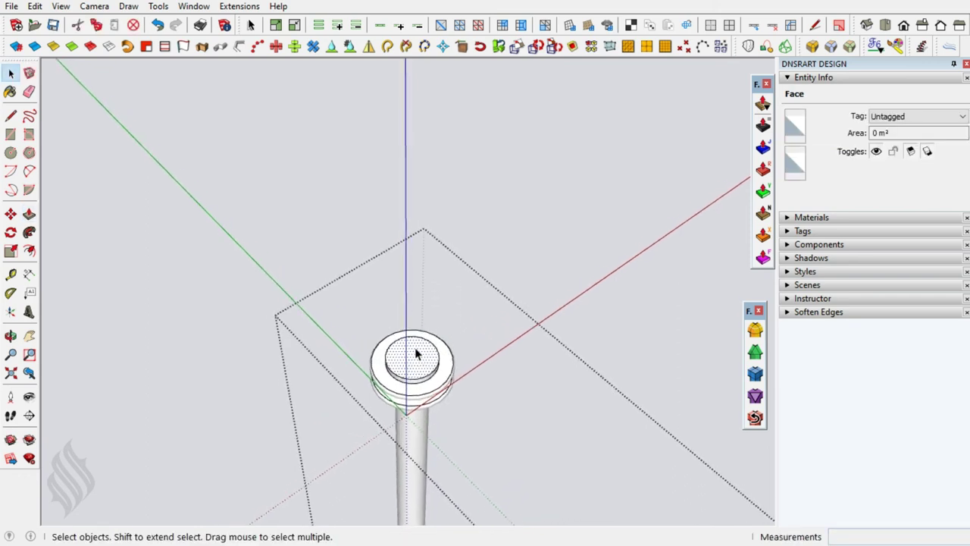
scroll(415, 349, "up", 1)
key("f")
left_click(390, 338)
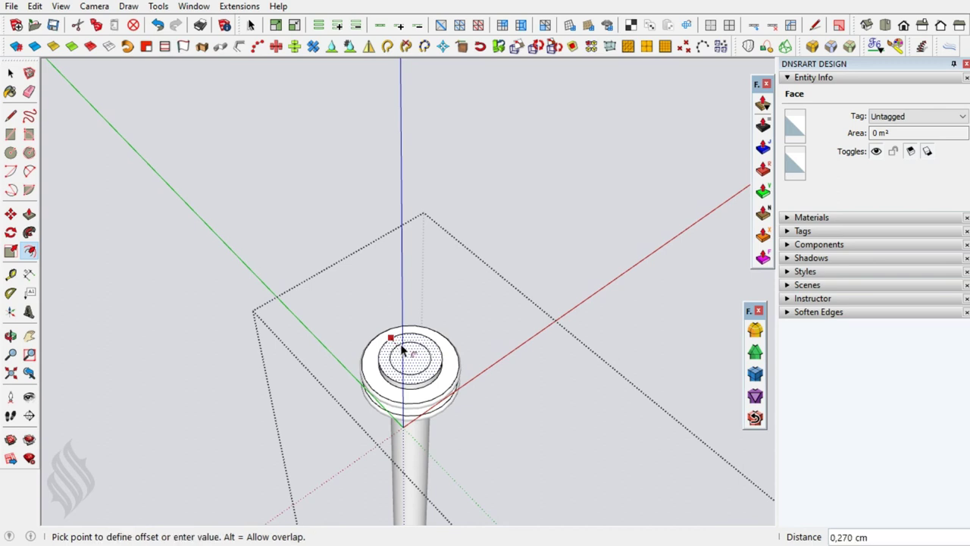
type(",15")
key("Return")
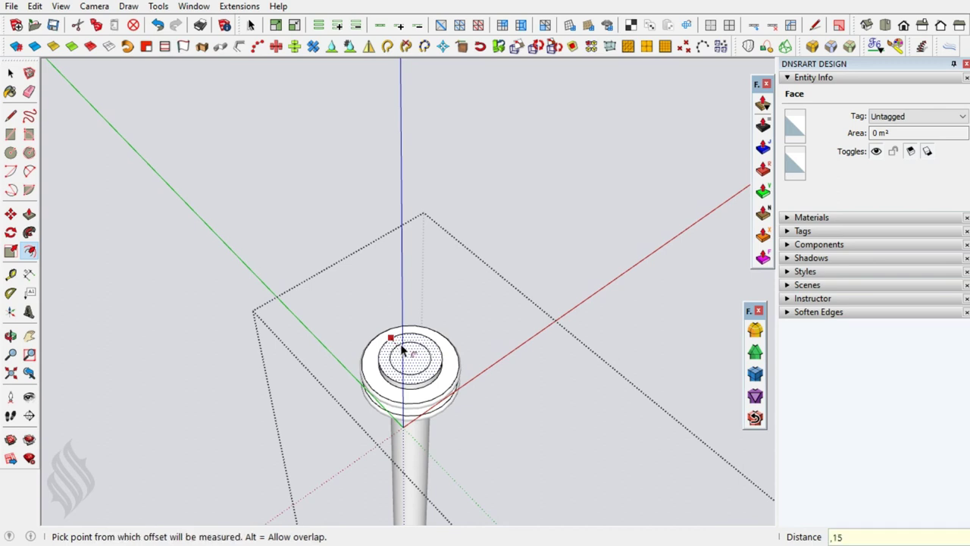
key("space")
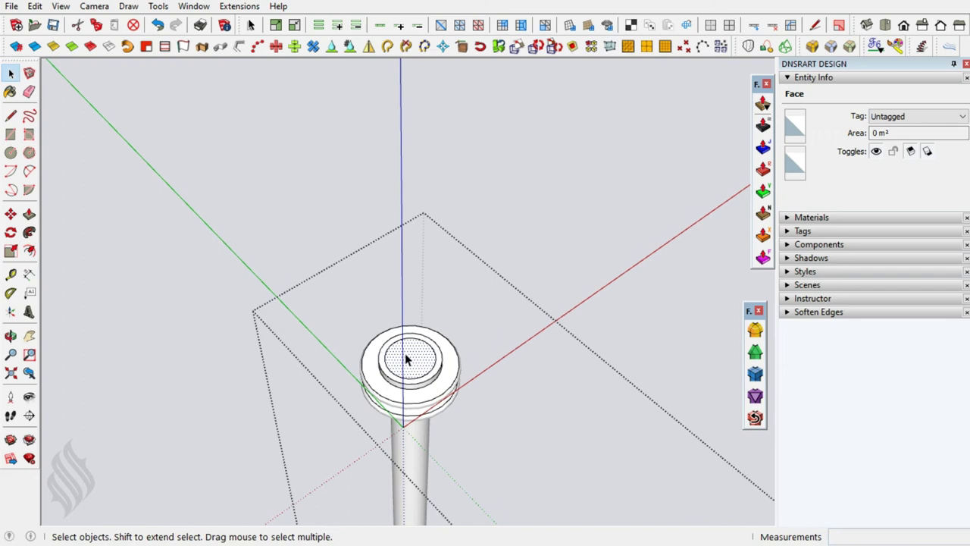
Inset a 0.2 circle on the cap top.
key("f")
left_click(391, 342)
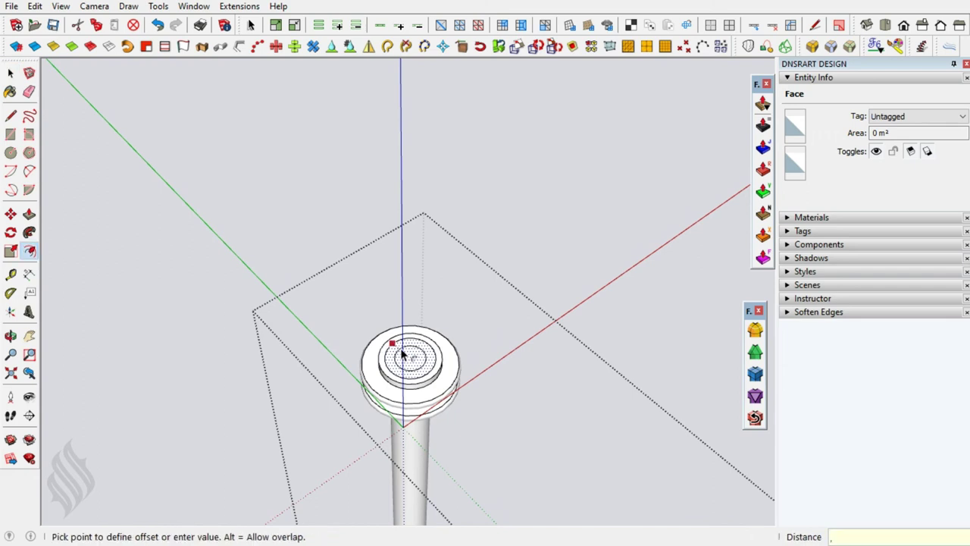
type(".2")
key("Return")
key("space")
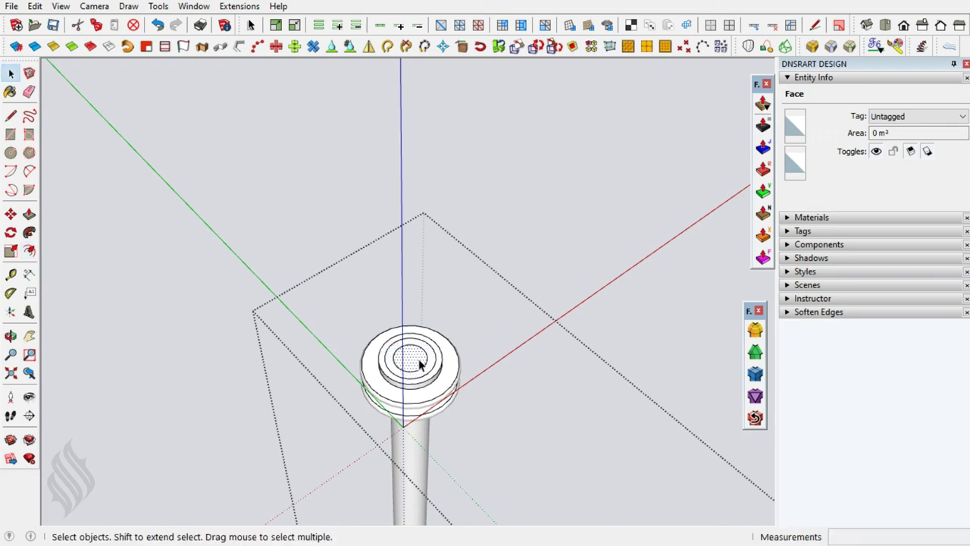
Move the inner circle face up 8 cm to form the slim pole section.
key("o")
mouse_move(411, 353)
left_mouse_down()
mouse_move(423, 304)
mouse_move(422, 368)
mouse_move(422, 270)
left_mouse_up()
key("space")
key("m")
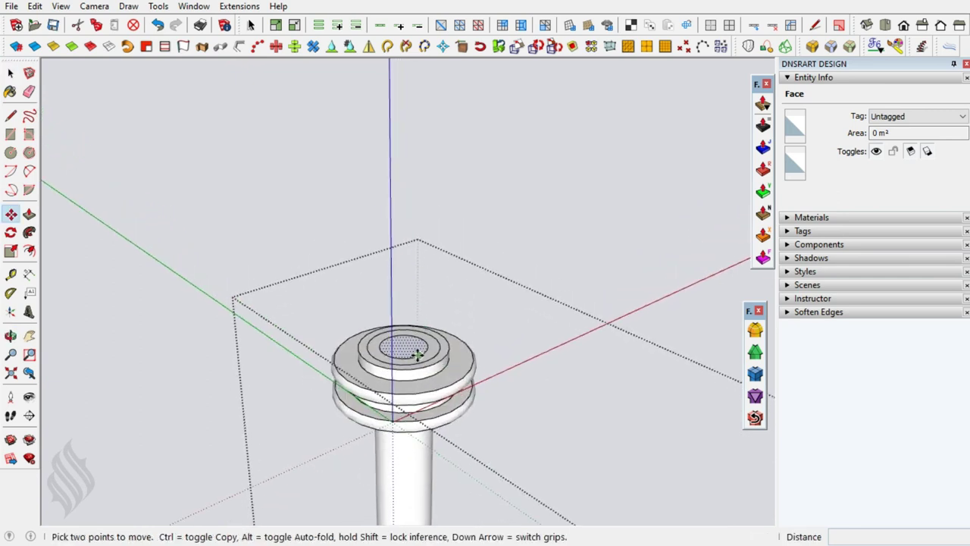
left_click(417, 354)
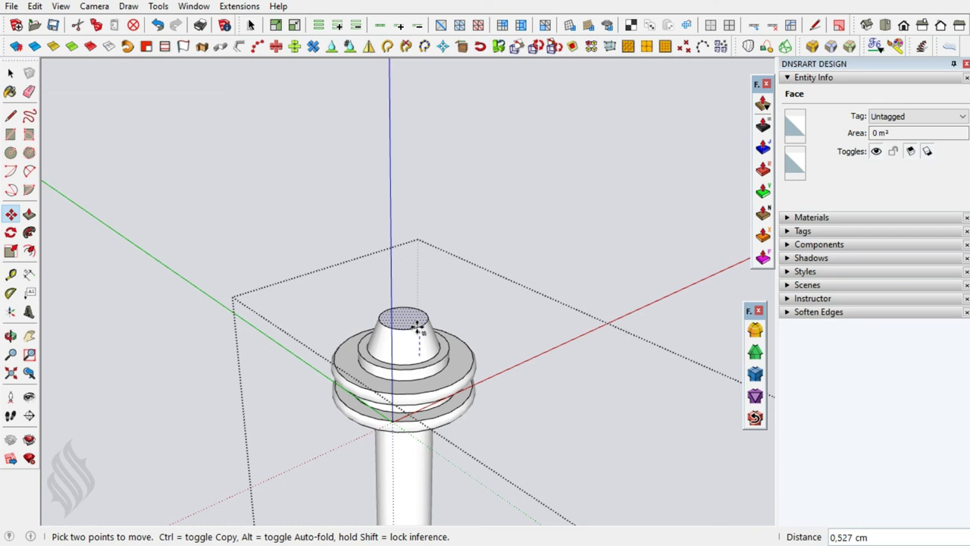
type("8")
key("Return")
mouse_move(416, 326)
middle_mouse_down()
mouse_move(426, 347)
mouse_move(410, 226)
middle_mouse_up()
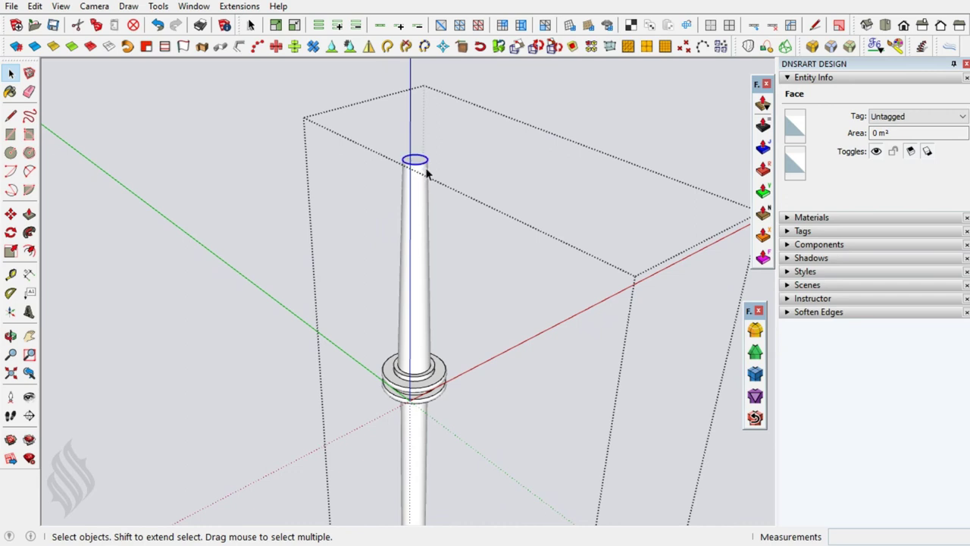
left_click(755, 330)
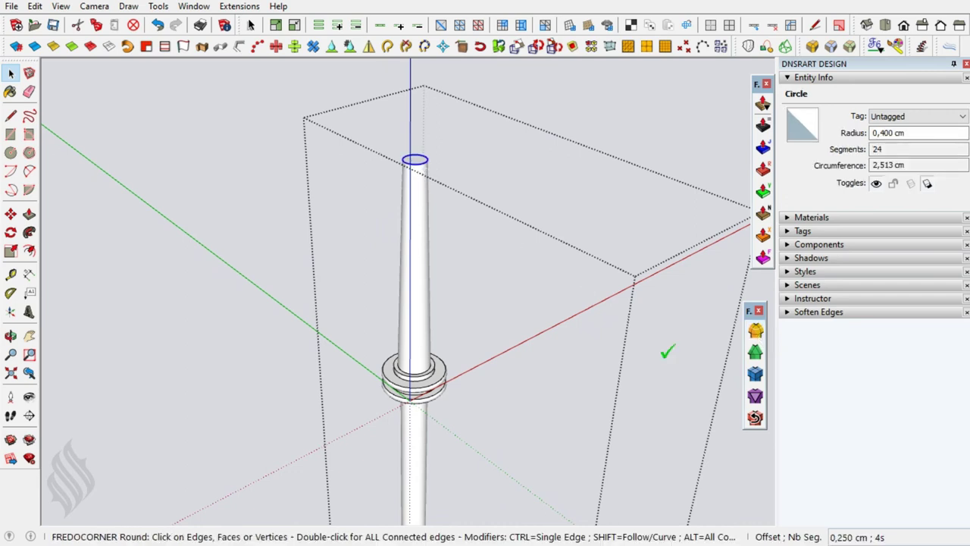
Round the slim pole's top circle edge, then orbit to inspect the finished umbrella.
left_click(561, 321)
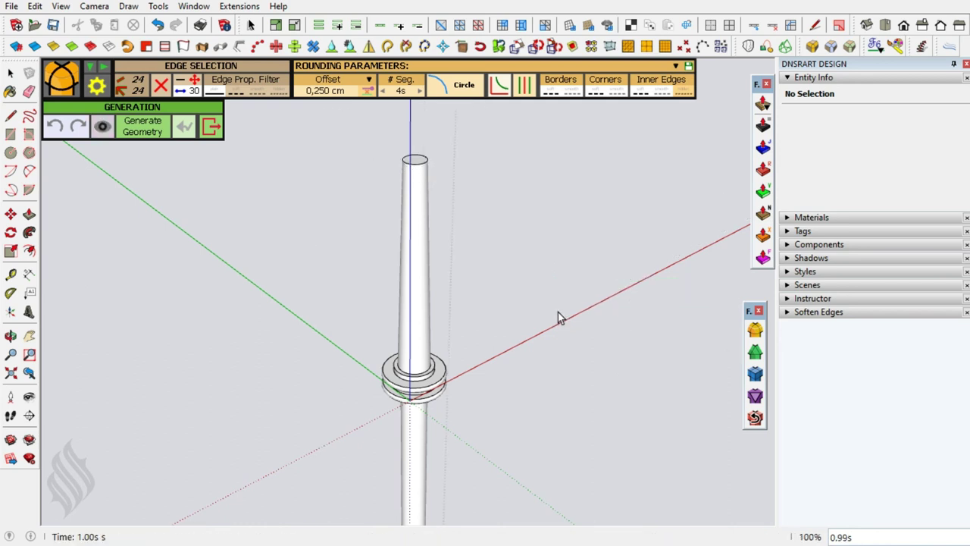
left_click(557, 312)
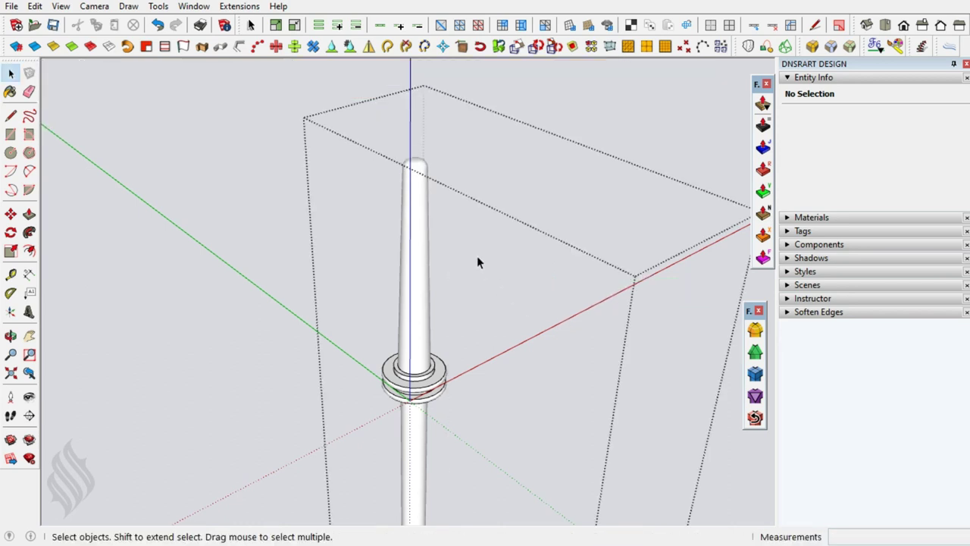
mouse_move(417, 192)
middle_mouse_down()
mouse_move(370, 345)
mouse_move(401, 338)
mouse_move(401, 293)
mouse_move(396, 364)
mouse_move(755, 384)
middle_mouse_up()
mouse_move(461, 384)
middle_mouse_down()
mouse_move(426, 329)
mouse_move(393, 372)
mouse_move(548, 385)
mouse_move(589, 348)
middle_mouse_up()
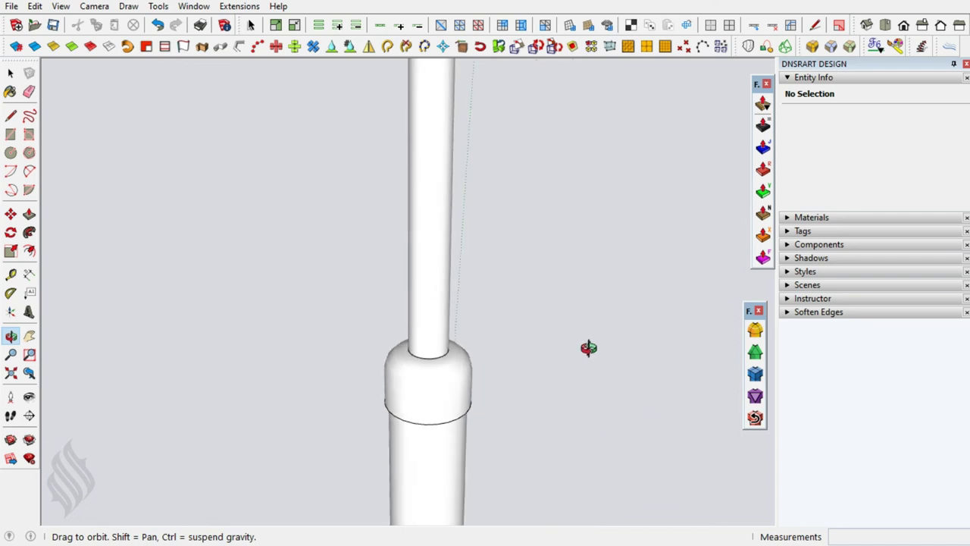
Show hidden geometry and zoom in on the pole's collar.
key("alt+h")
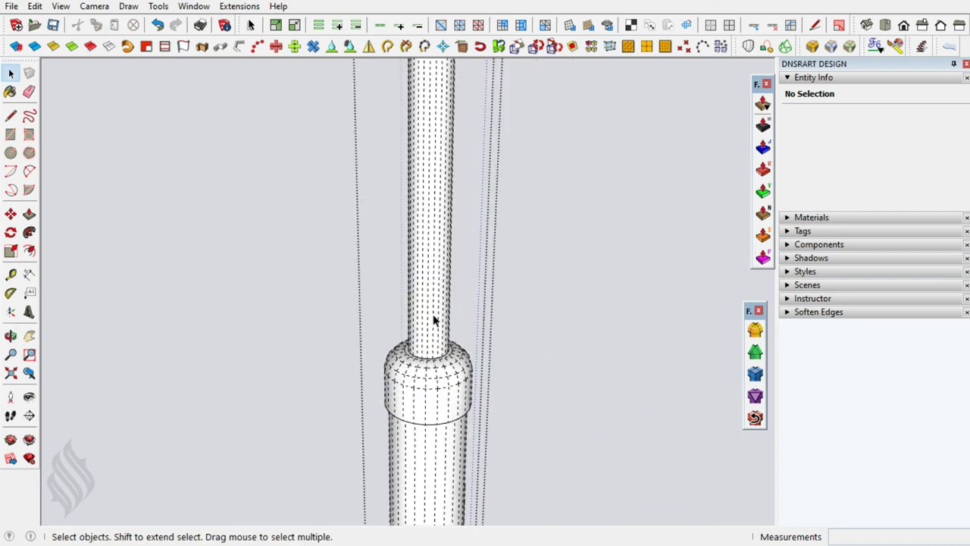
scroll(429, 346, "up", 1)
scroll(435, 357, "up", 1)
scroll(435, 370, "up", 1)
scroll(437, 372, "up", 1)
Copy the pole's base edge upward twice, 2 and then 1.8 higher.
left_click(423, 374)
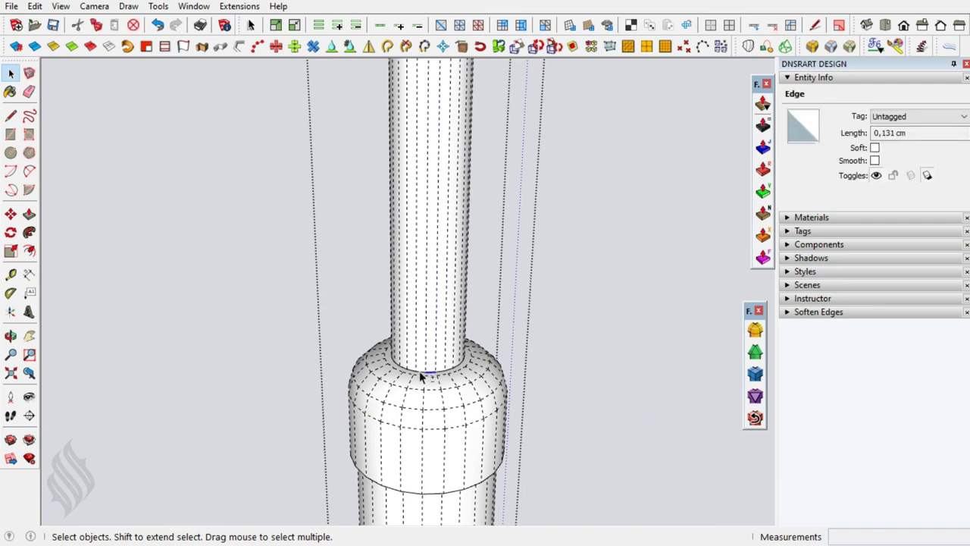
key("m")
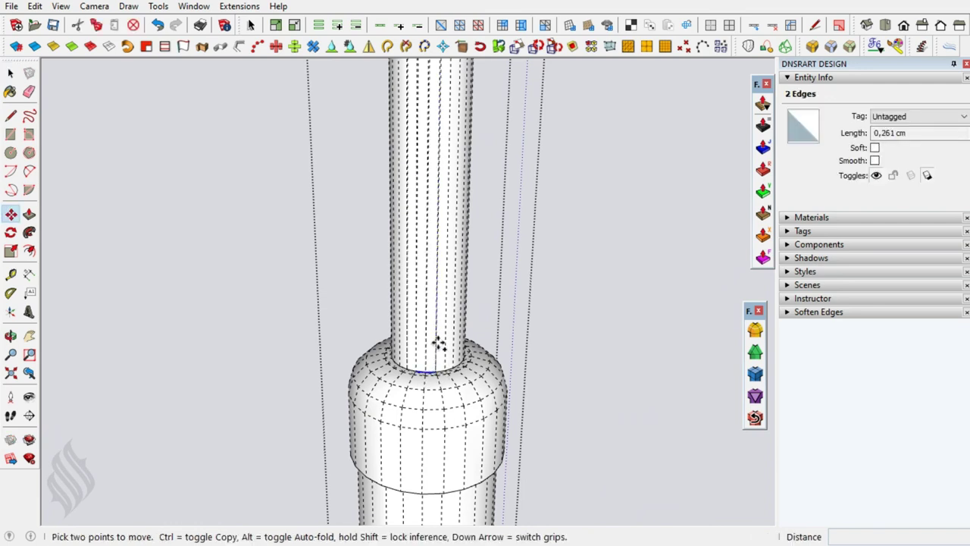
key("ctrl")
left_click(437, 371)
key("Return")
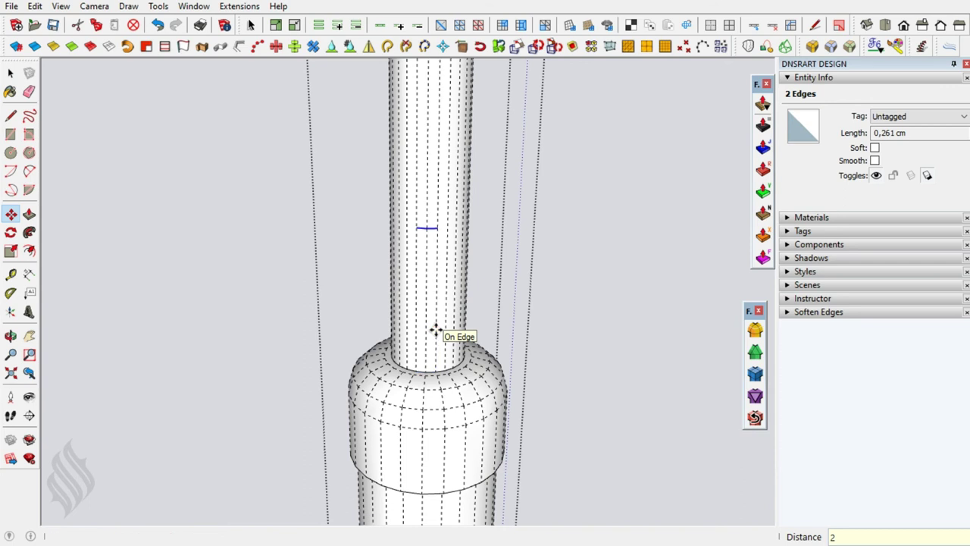
left_click(437, 227)
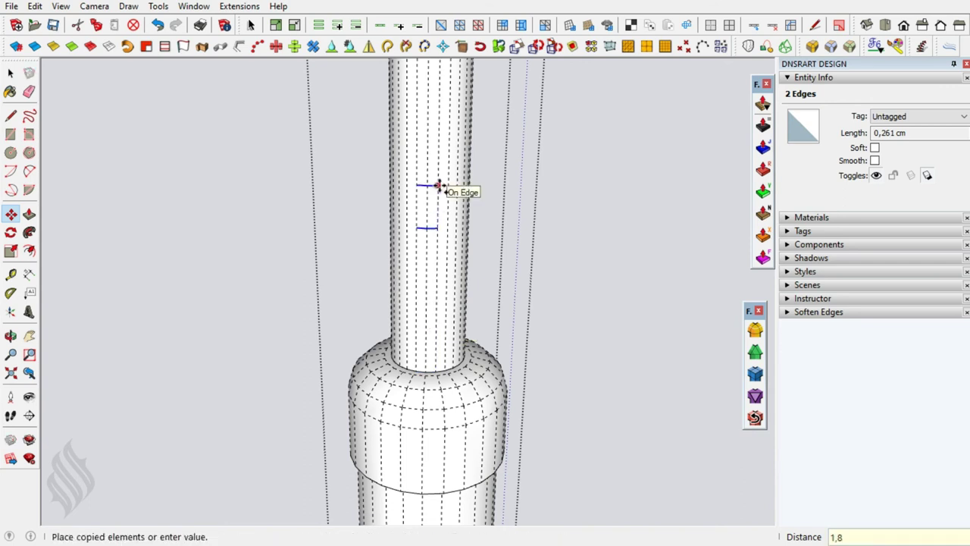
key("Return")
key("space")
Unsoften the vertical edges between the copies so the narrow strip face appears, and select it.
left_click(438, 185)
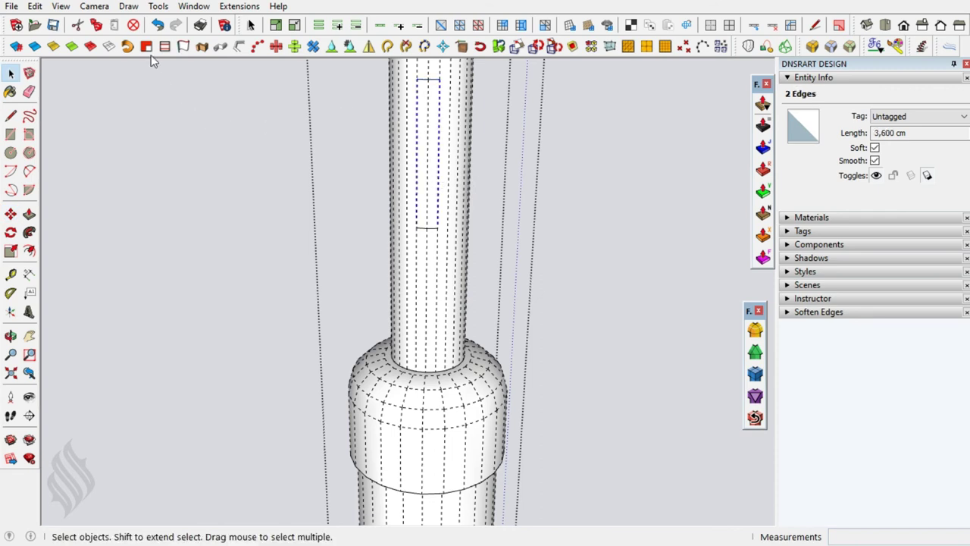
left_click(118, 55)
left_click(431, 161)
scroll(431, 161, "up", 3)
left_click(762, 105)
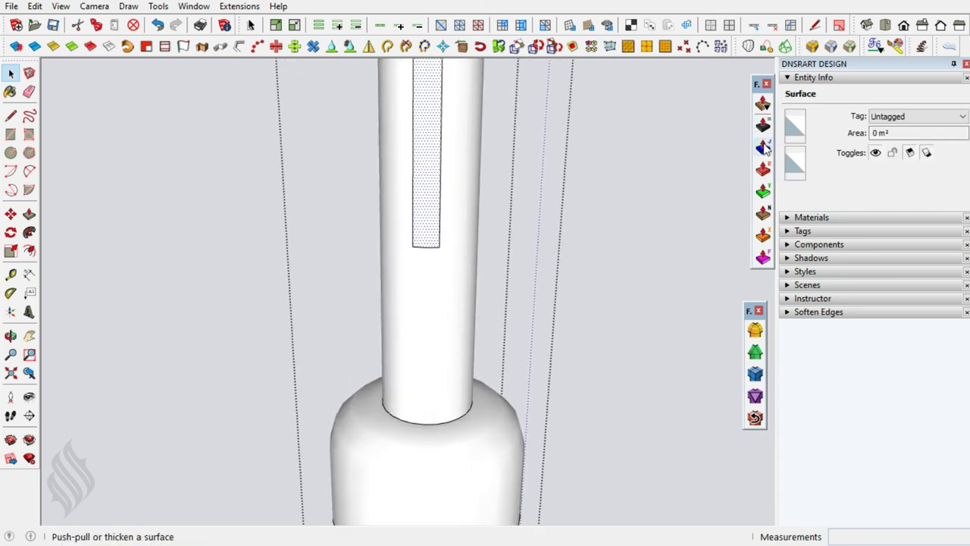
Push the strip 0.2 into the pole to form a recessed slot.
left_click(426, 247)
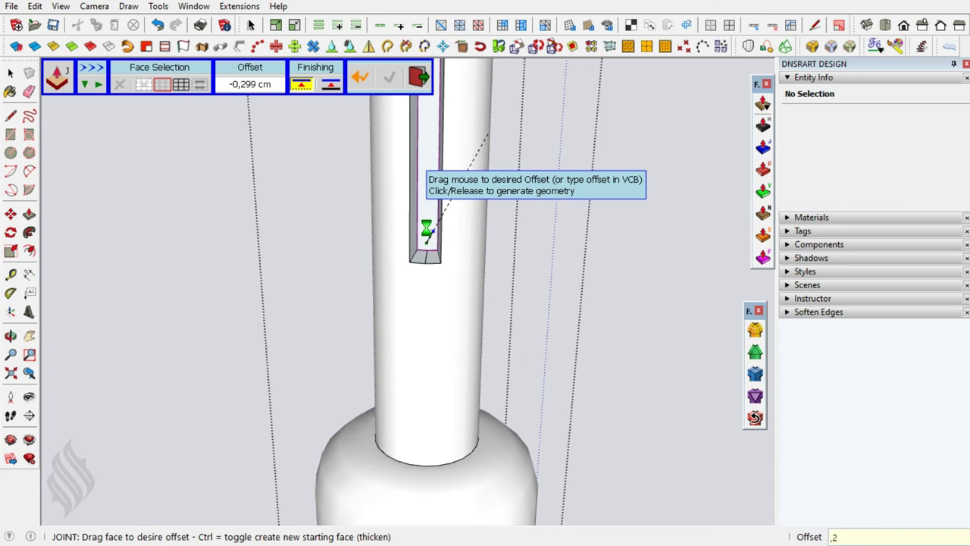
key("Return")
key("space")
left_click(427, 233)
scroll(426, 233, "up", 1)
scroll(427, 233, "up", 1)
scroll(432, 234, "up", 1)
scroll(436, 235, "up", 1)
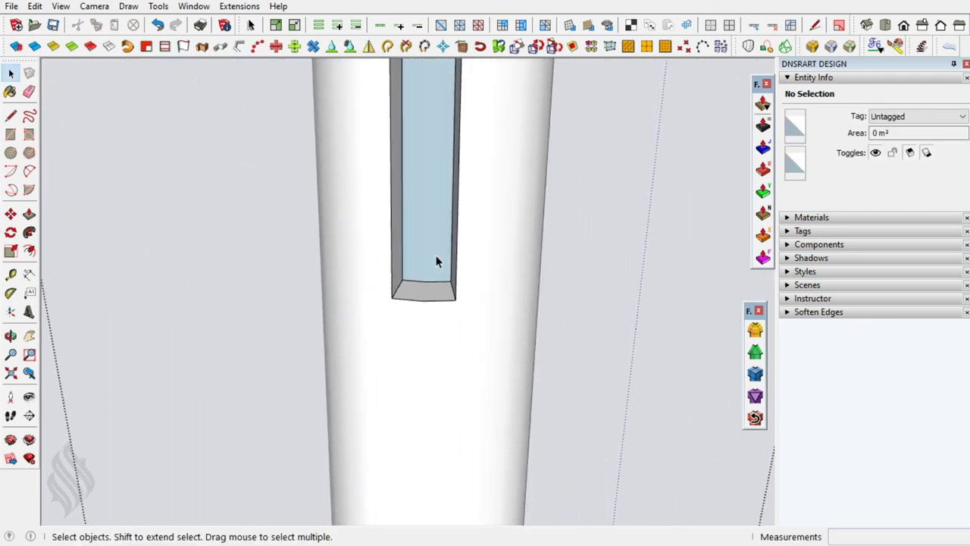
scroll(432, 273, "up", 1)
scroll(427, 281, "up", 1)
Draw a line at the slot's bottom corner and erase stray edges.
key("l")
left_click(381, 293)
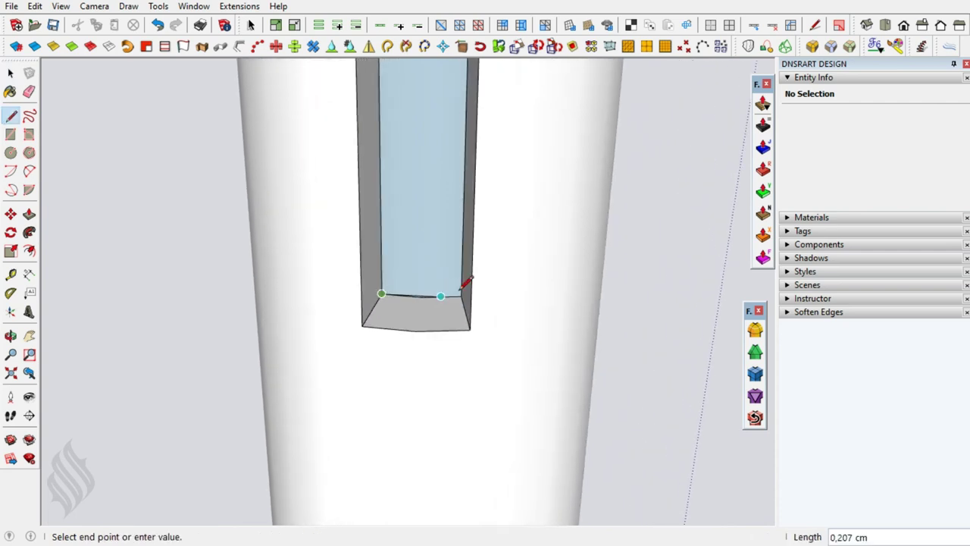
key("e")
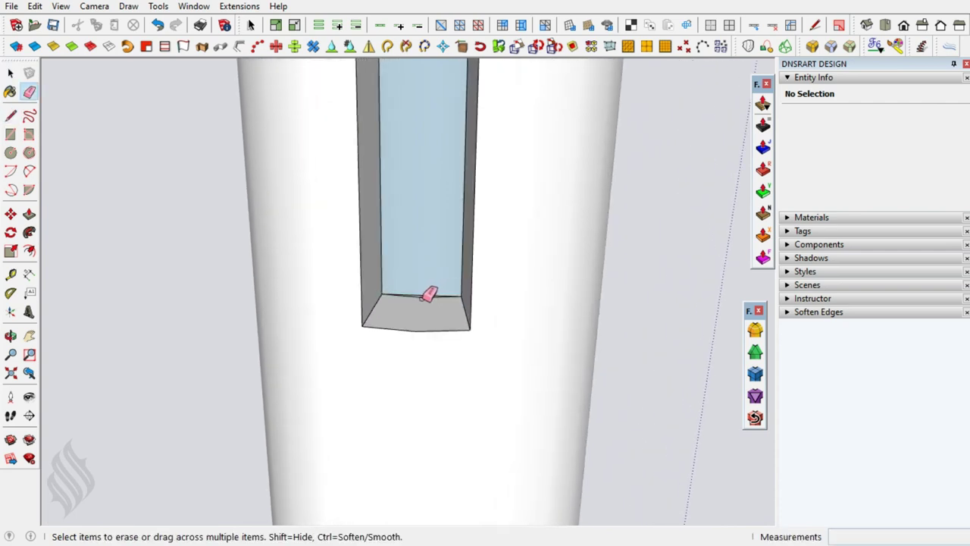
key("h")
mouse_move(432, 255)
left_mouse_down()
mouse_move(449, 286)
mouse_move(445, 374)
left_mouse_up()
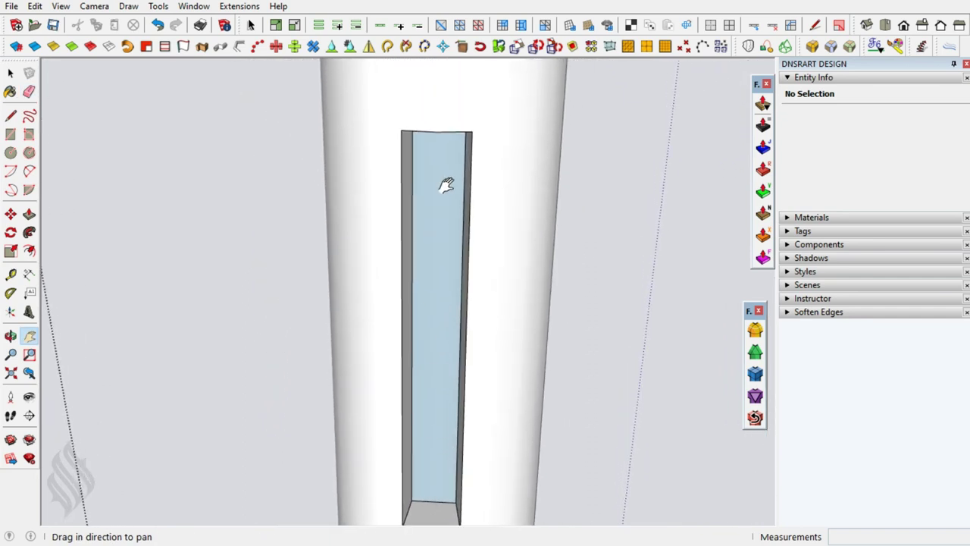
Add a line at the slot's top corner and erase the leftover stray edges.
key("o")
left_click_drag(455, 152, 462, 89)
mouse_move(492, 212)
left_mouse_down()
mouse_move(480, 139)
mouse_move(461, 124)
left_mouse_up()
key("space")
key("l")
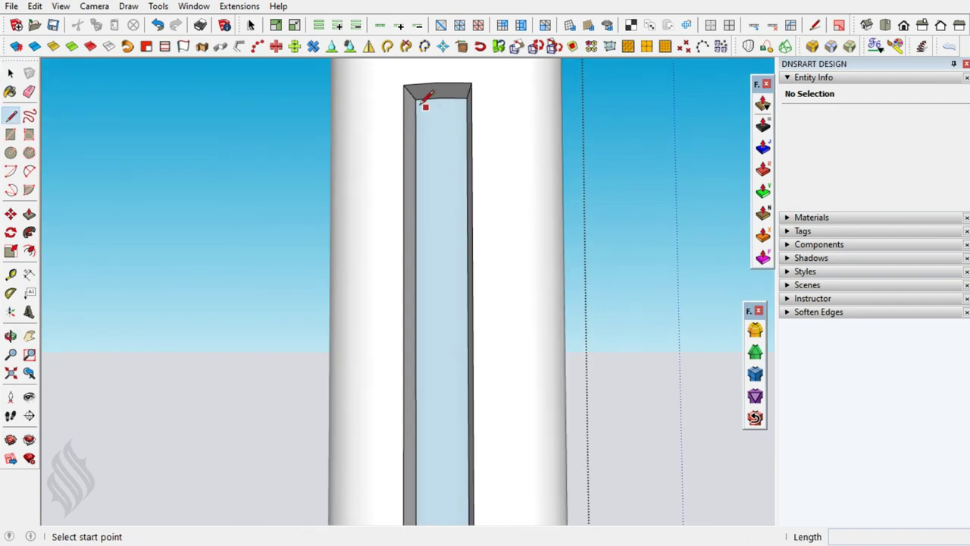
left_click(414, 100)
key("space")
mouse_move(459, 92)
middle_mouse_down()
mouse_move(446, 104)
mouse_move(453, 158)
mouse_move(444, 98)
middle_mouse_up()
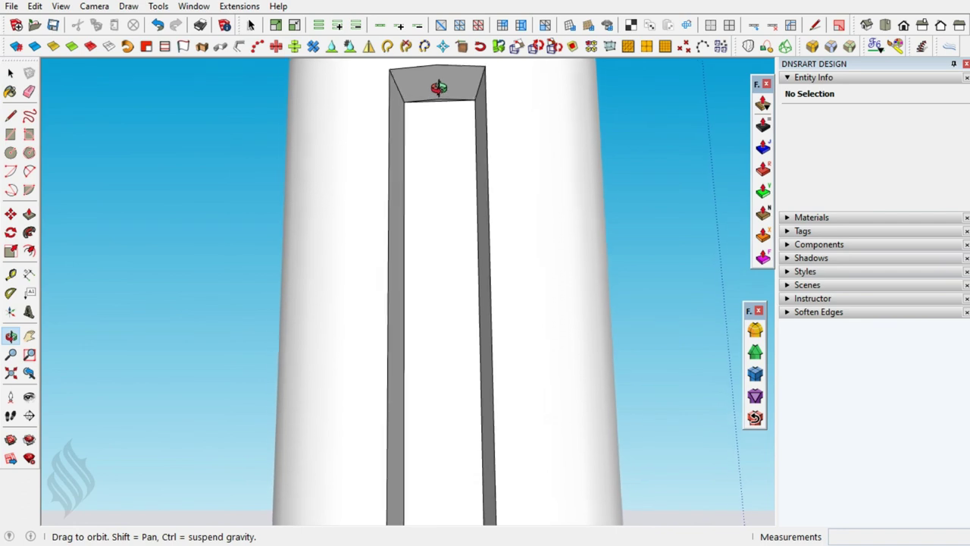
scroll(437, 91, "up", 2)
scroll(444, 92, "up", 2)
key("e")
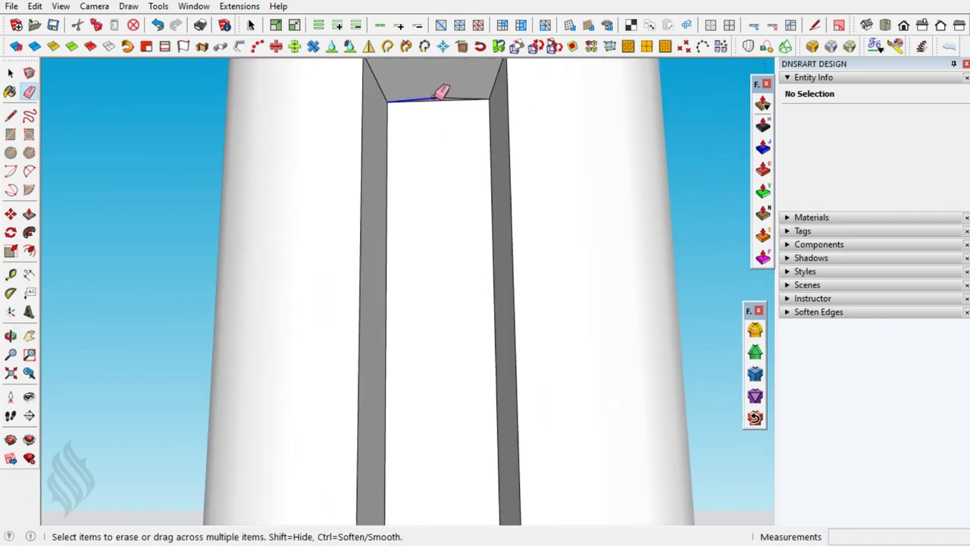
key("space")
Offset the slot's back face inward by .05 to create an inset rectangle.
left_click(439, 141)
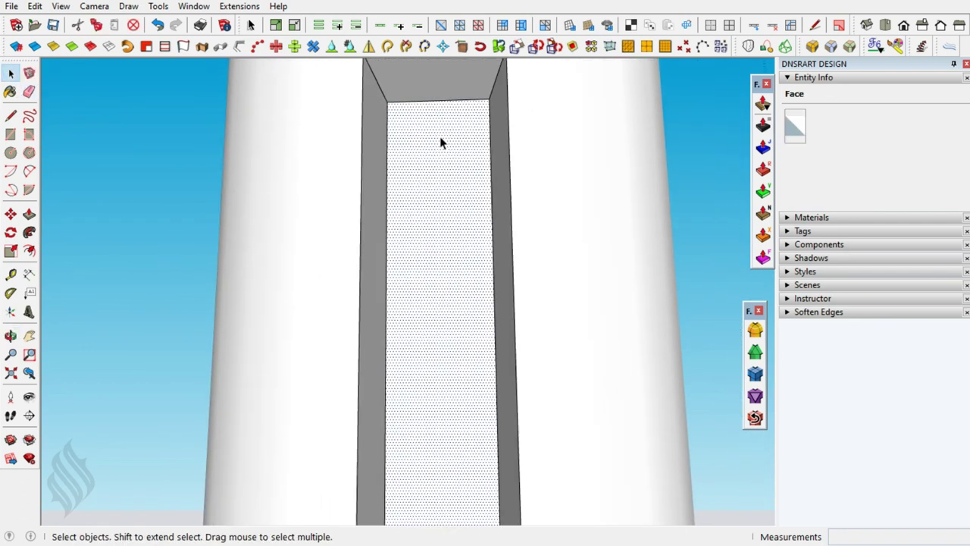
key("f")
left_click(430, 114)
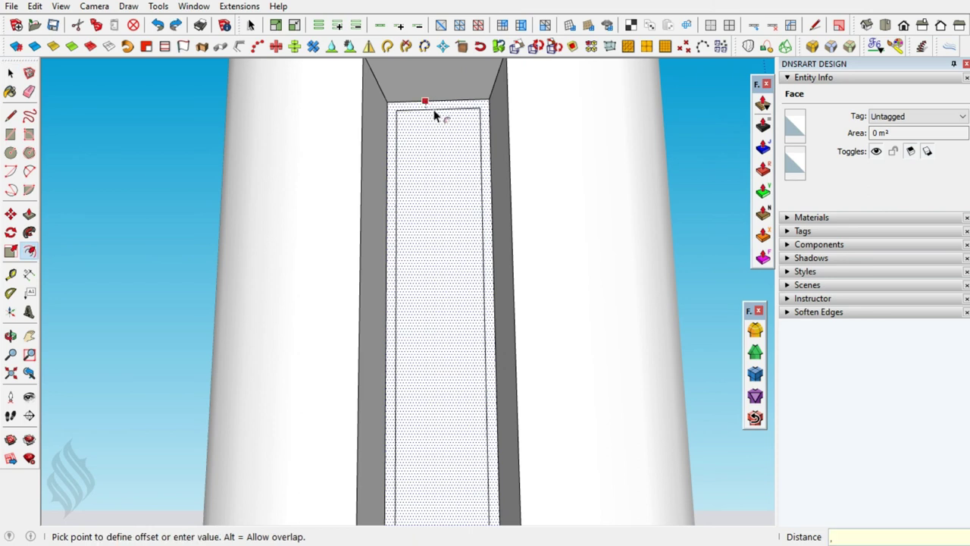
type("5")
key("Return")
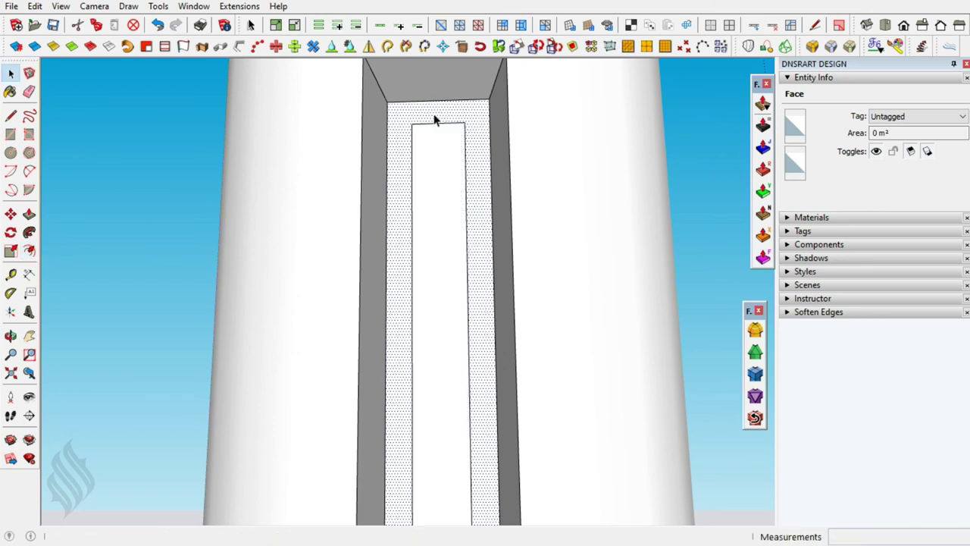
key("space")
Make the inset face and its edges a separate group and open it for editing.
double_click(439, 156)
right_click(439, 157)
left_click(485, 171)
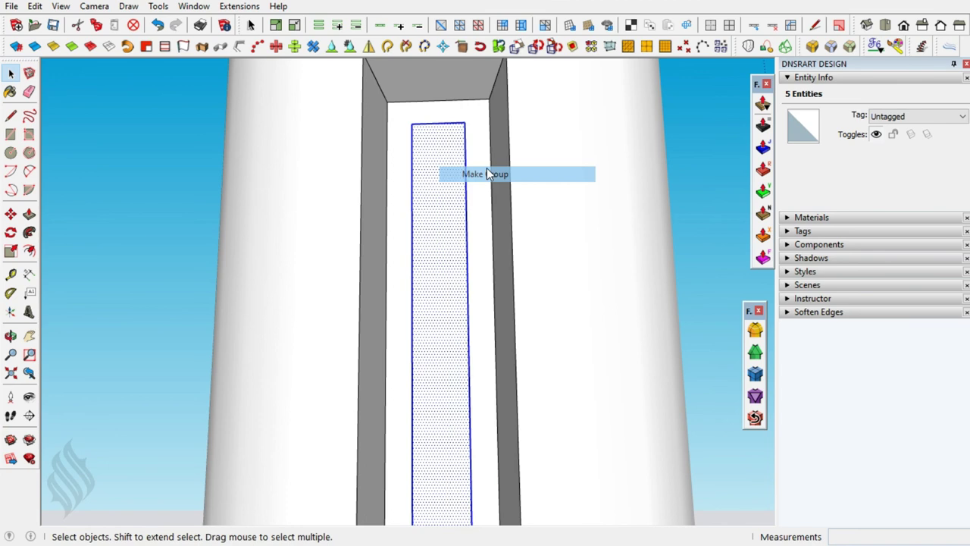
double_click(452, 178)
Push/Pull the flat panel face to 0,6 cm thick.
middle_click_drag(452, 179, 359, 234)
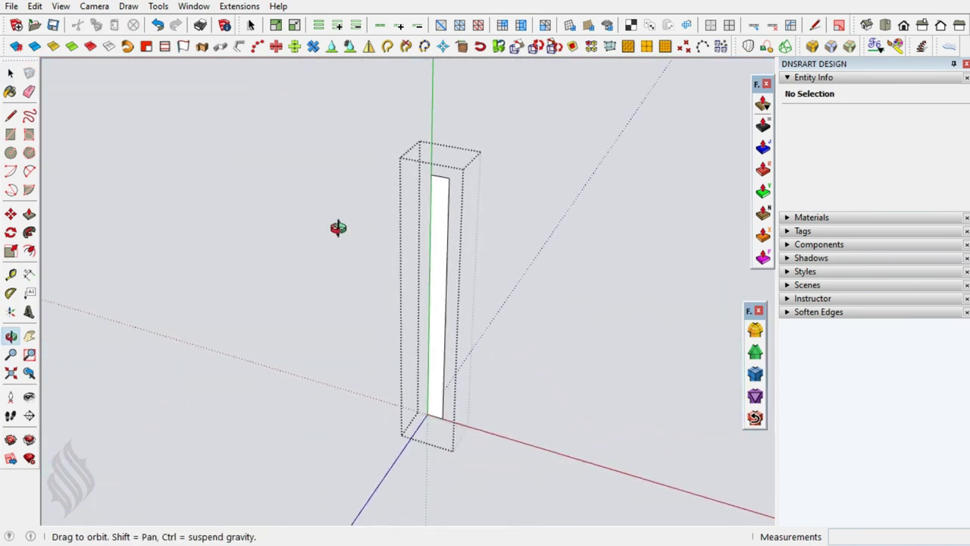
key("p")
left_click_drag(452, 235, 416, 256)
type(",6")
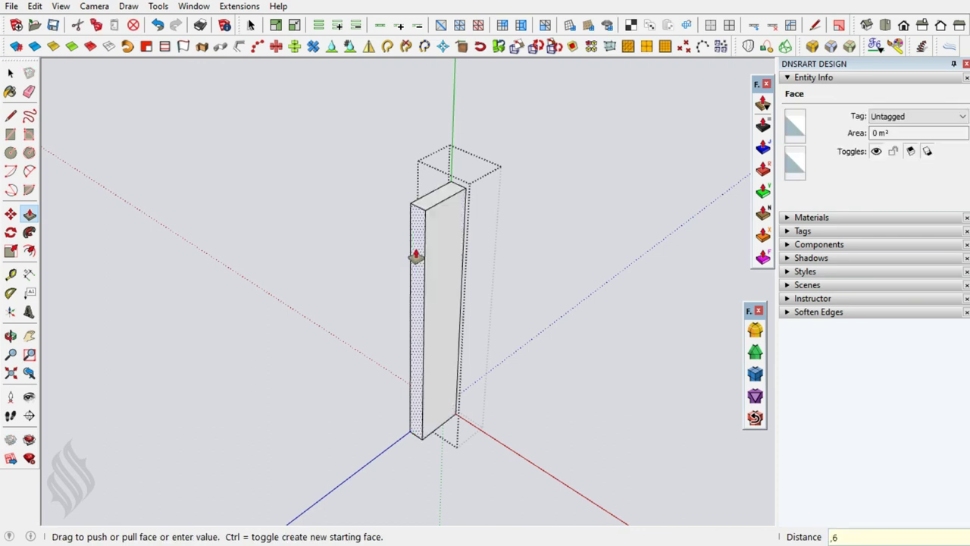
key("Return")
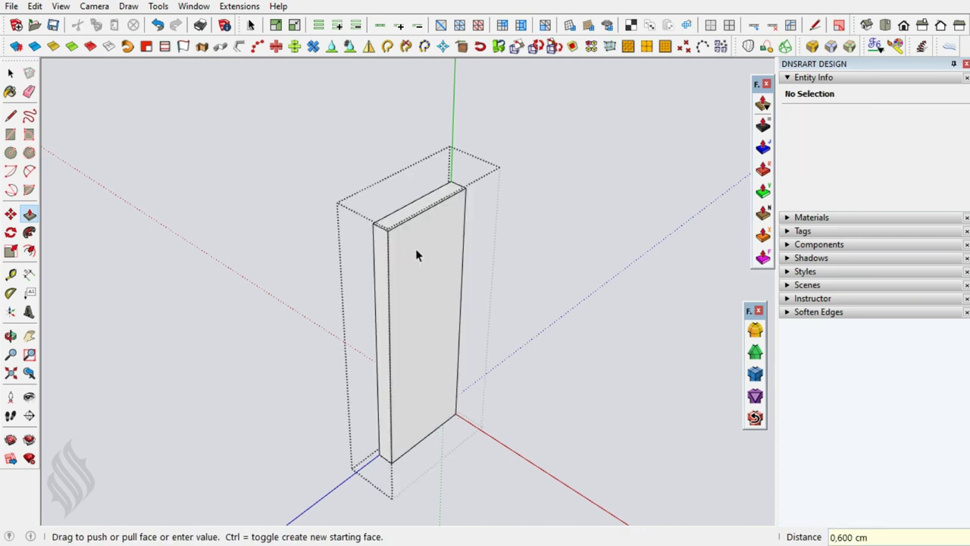
key("space")
Copy the panel's front bottom edge 0,3 cm upward.
middle_click_drag(428, 256, 450, 440)
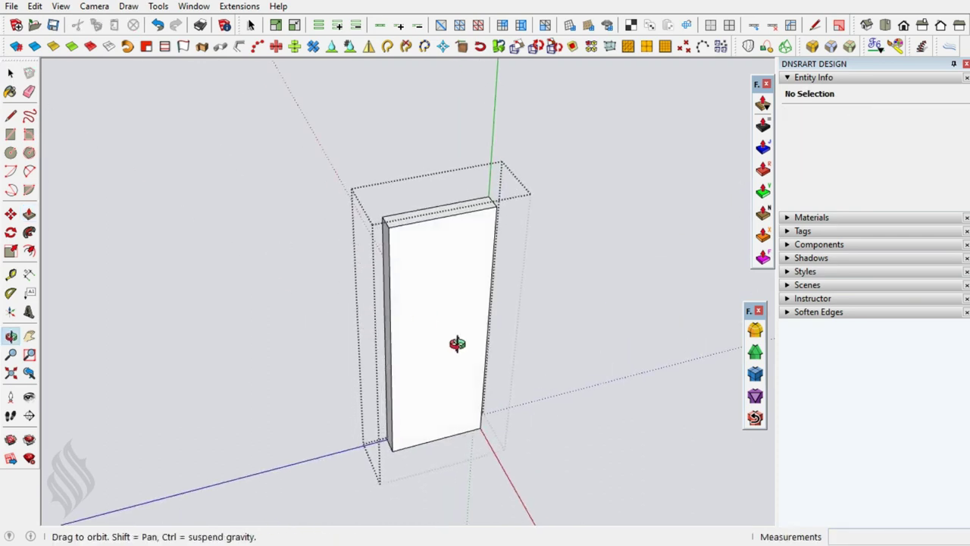
left_click(451, 439)
key("m")
key("ctrl")
left_click(477, 429)
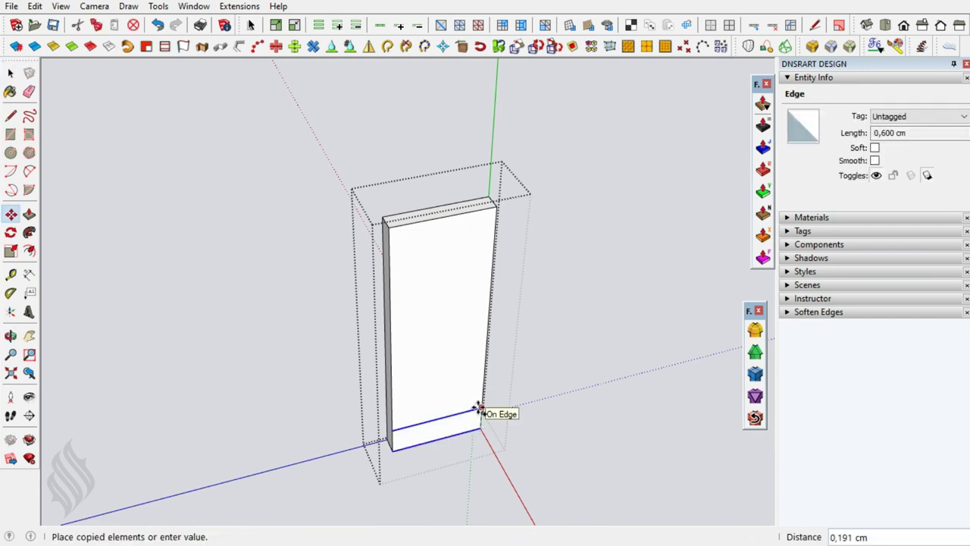
type(",3")
key("Return")
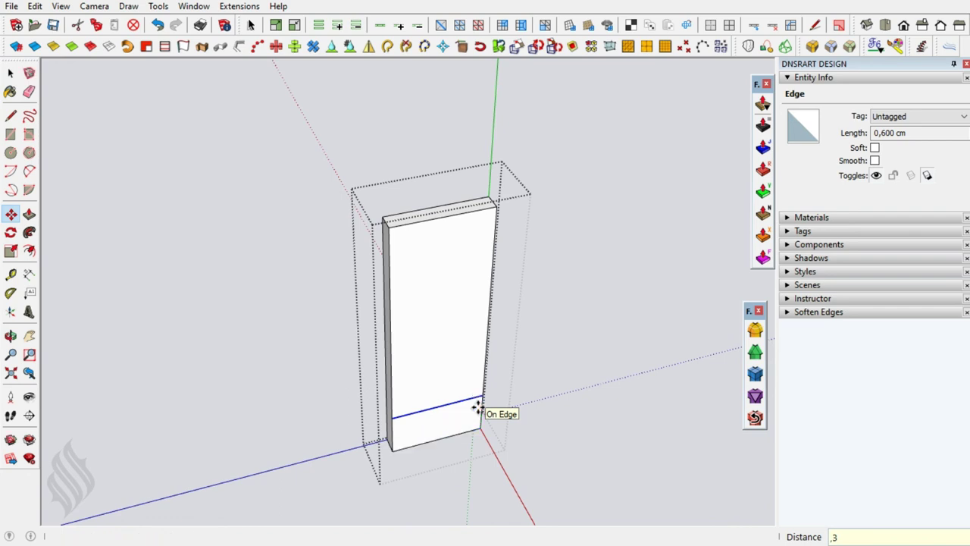
key("space")
middle_click_drag(446, 371, 467, 424)
key("l")
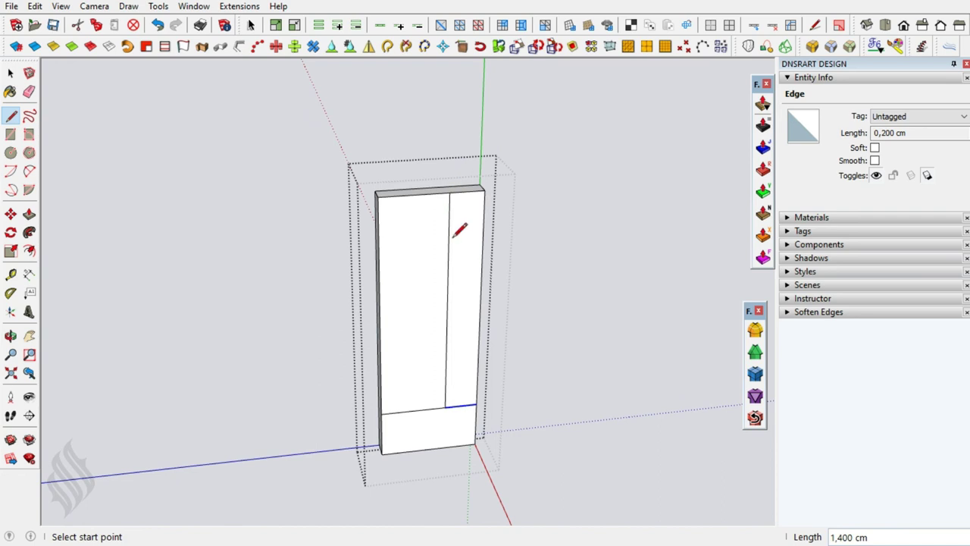
Draw a short line and a 2-point arc outlining the panel's notched, angled top.
key("space")
key("l")
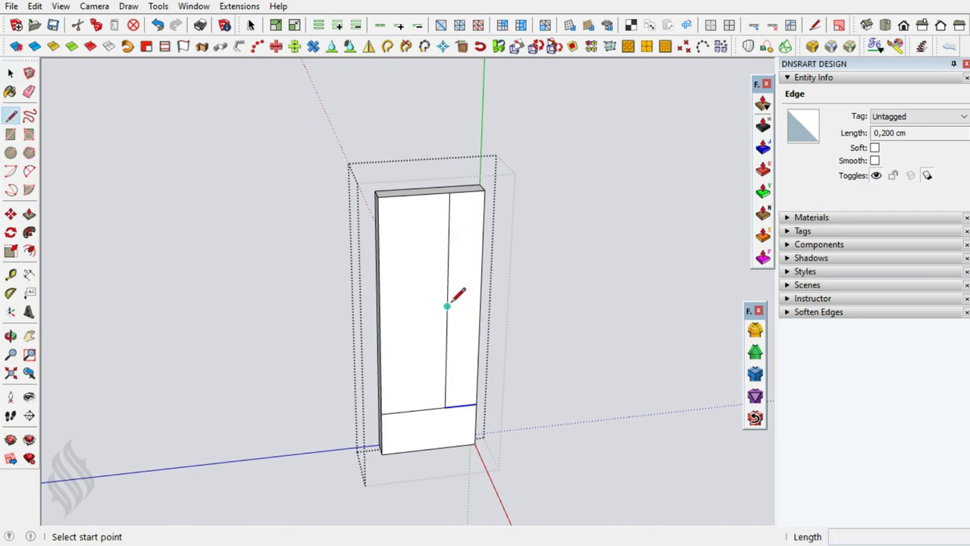
left_click(447, 305)
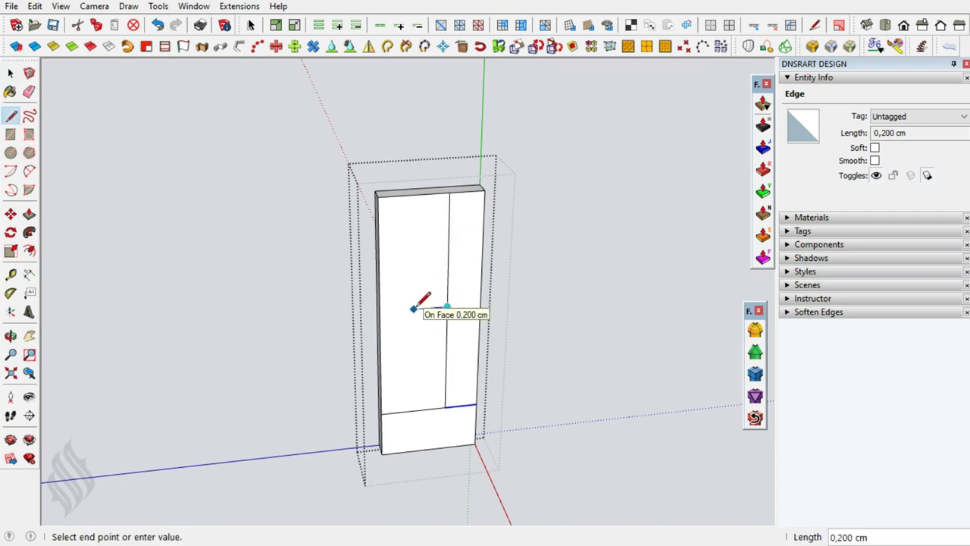
key("space")
key("a")
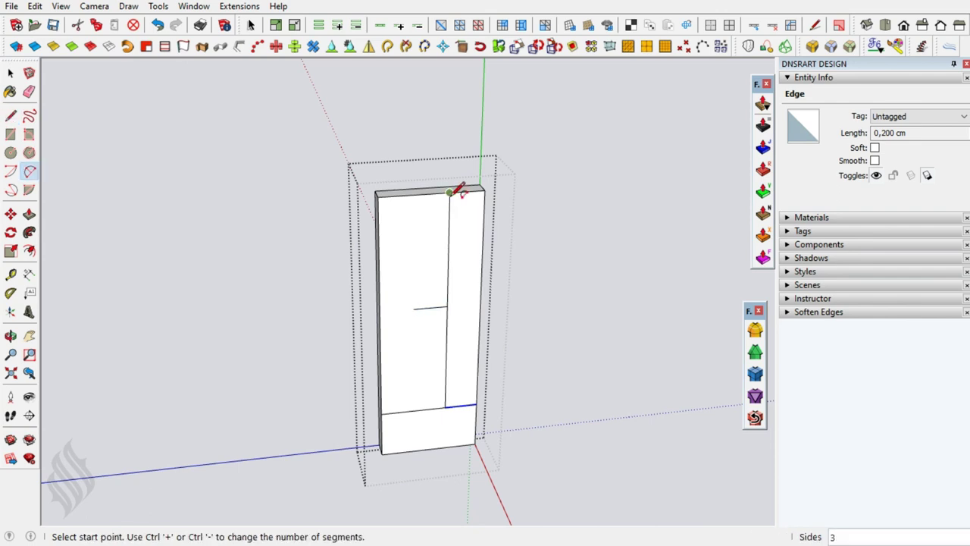
left_click(449, 192)
left_click(413, 307)
type(",05")
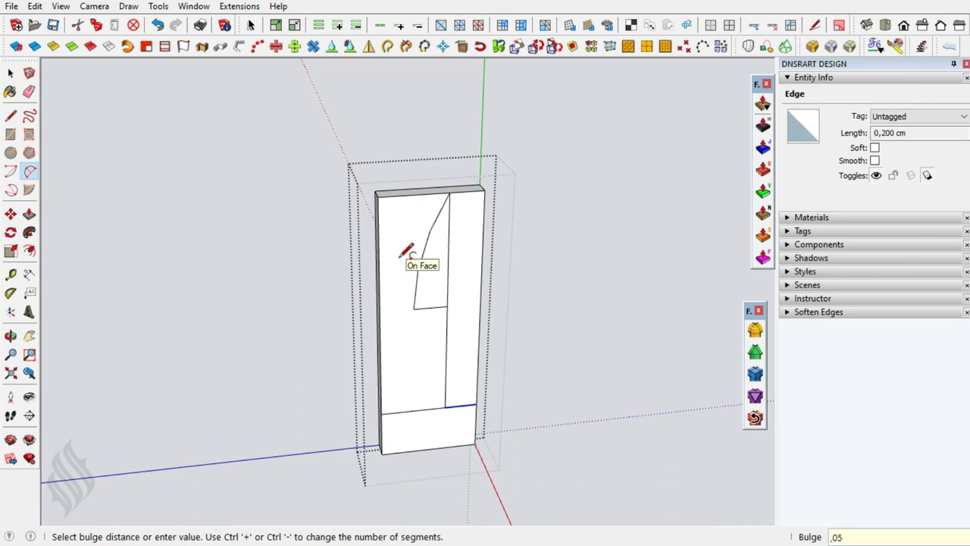
key("Return")
Erase the extra edges and push the outer face through to cut it away.
key("e")
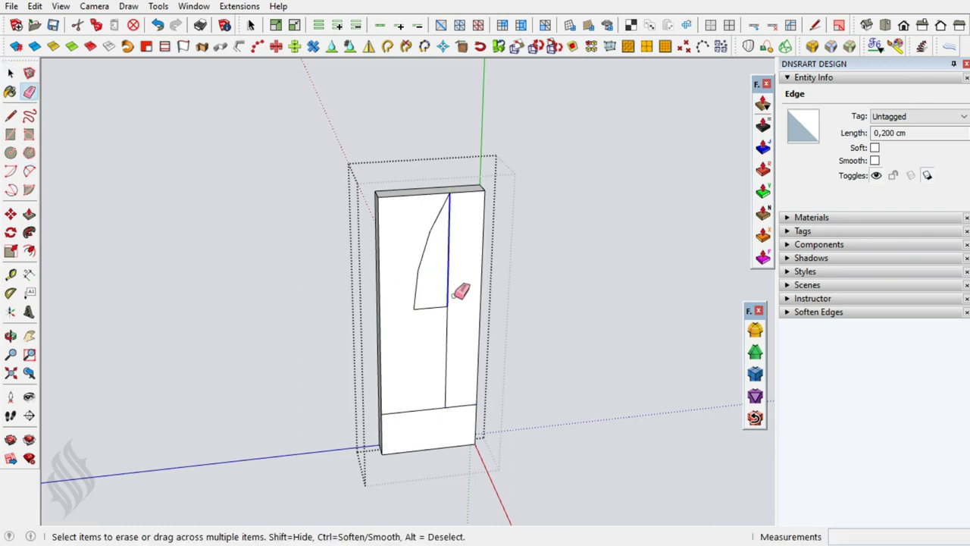
scroll(449, 426, "up", 2)
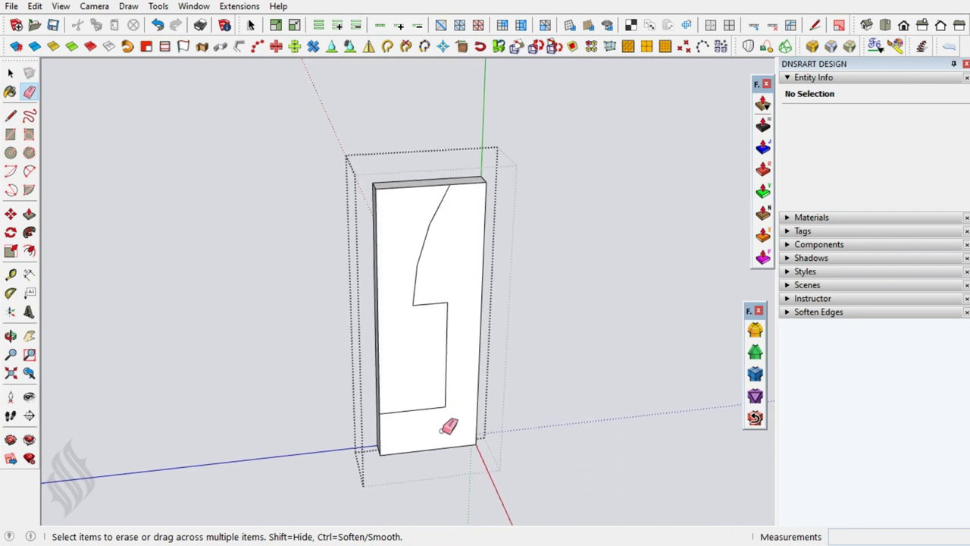
key("space")
key("p")
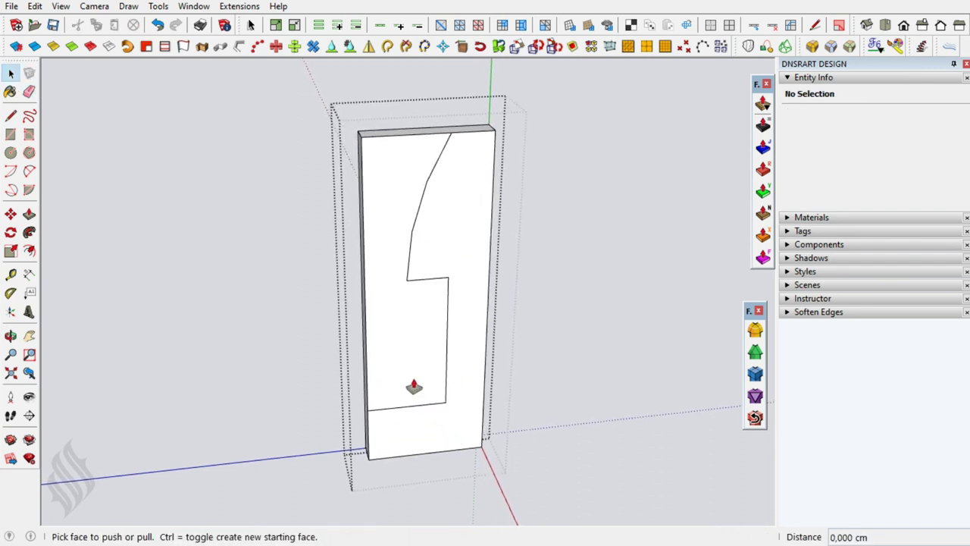
left_click(403, 384)
left_click(390, 333)
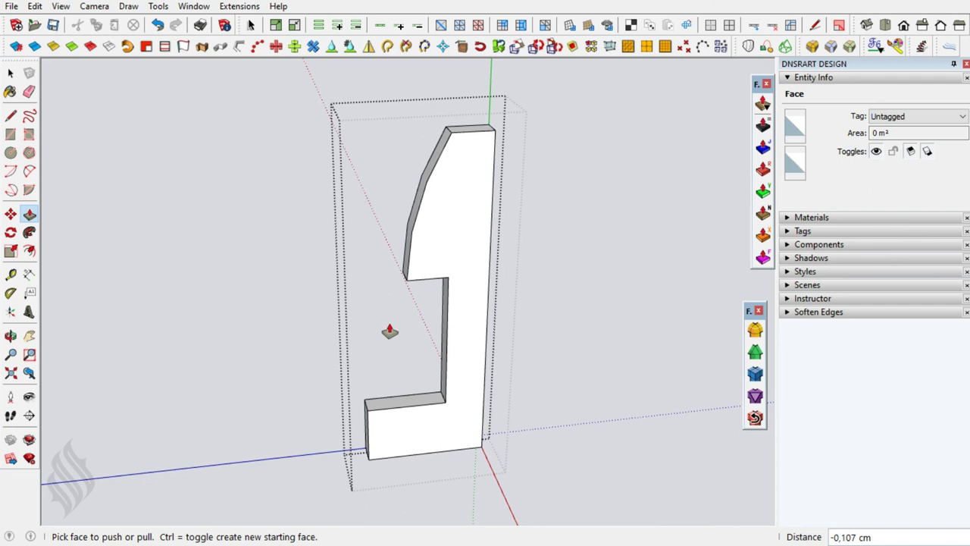
key("space")
scroll(397, 452, "up", 1)
scroll(402, 445, "up", 2)
scroll(413, 431, "up", 2)
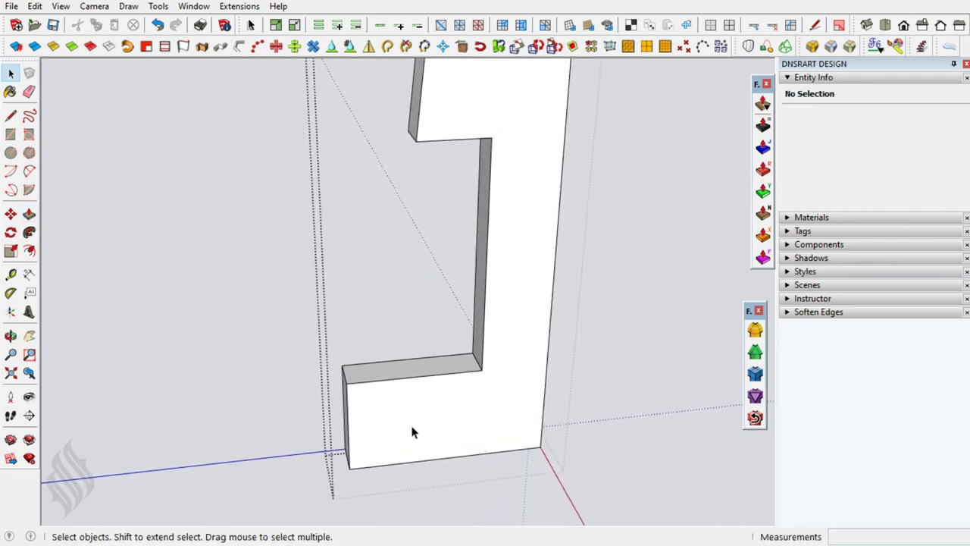
middle_click_drag(414, 432, 387, 424)
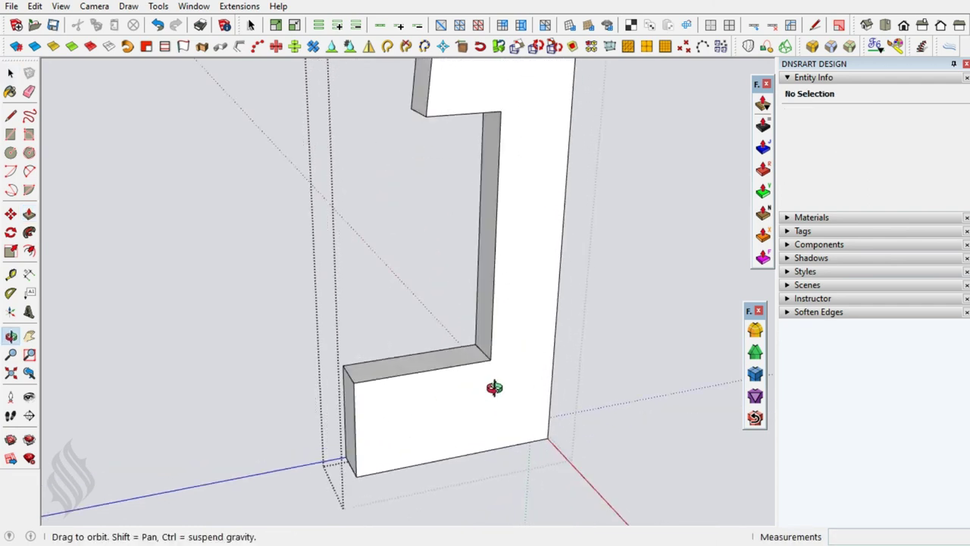
Extend the lower end face 0,150 cm and scale it to 1,35 to flare the tip.
key("p")
left_click(368, 395)
type(",15")
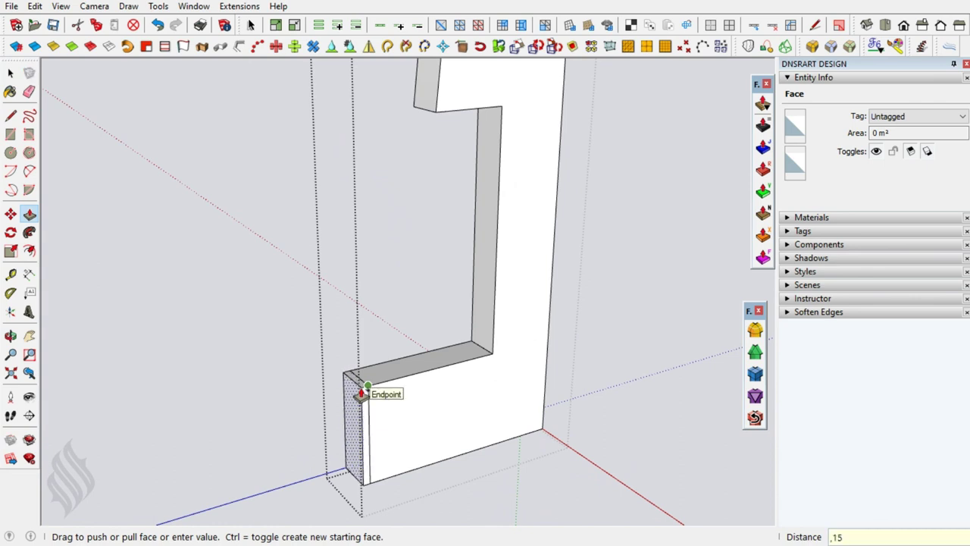
key("Return")
mouse_move(432, 435)
middle_mouse_down()
mouse_move(514, 363)
mouse_move(378, 416)
middle_mouse_up()
left_click(347, 425)
key("s")
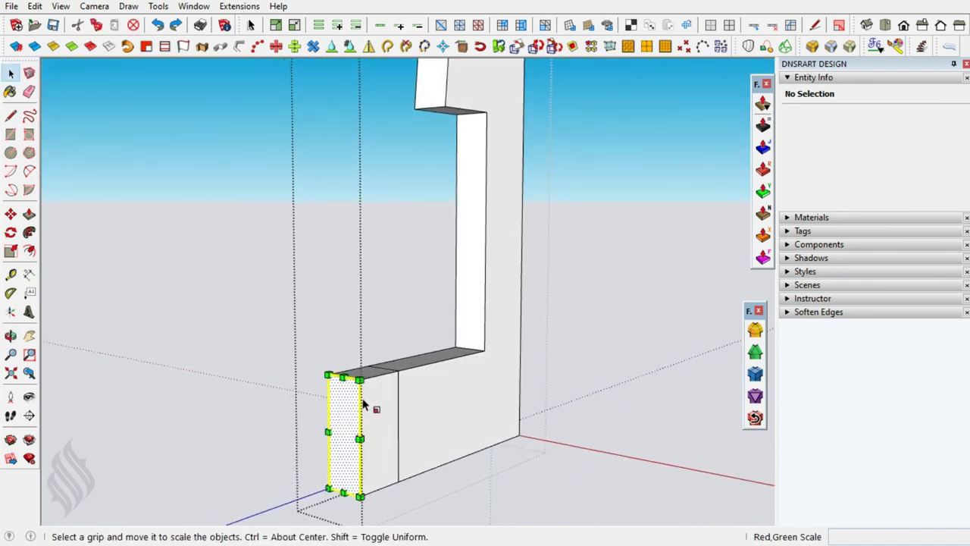
left_click(359, 379)
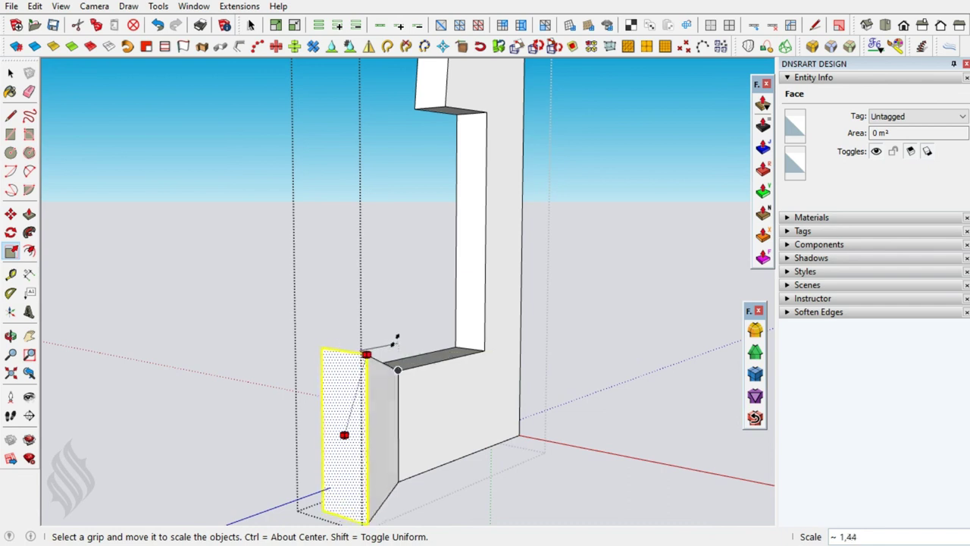
left_click(395, 346)
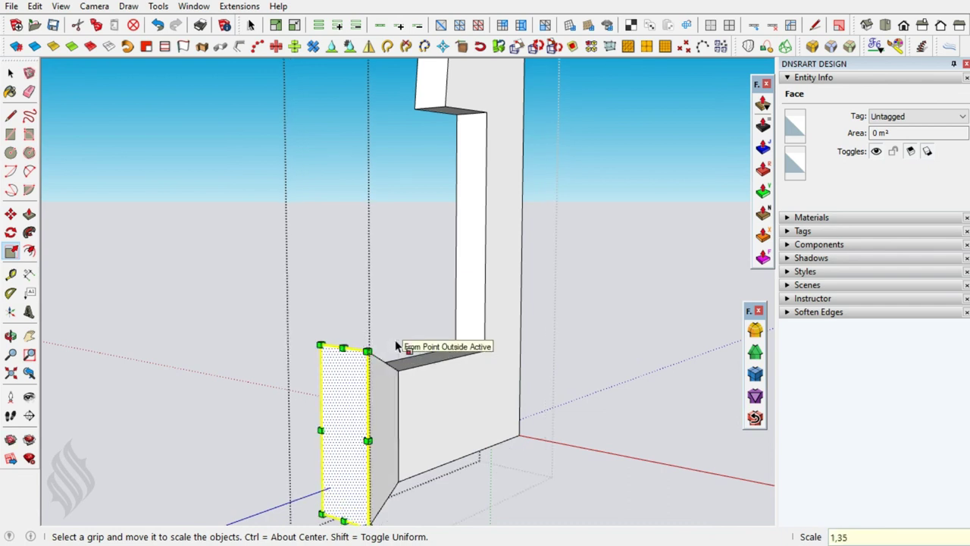
key("ctrl+z")
key("space")
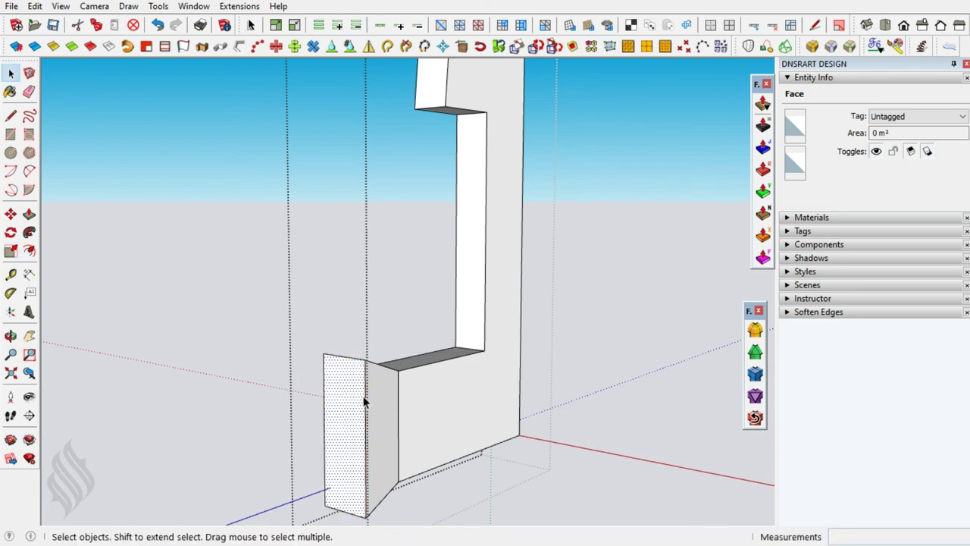
Extrude the flared end further and scale the new end face to 0,85 to taper it.
key("p")
left_click(354, 401)
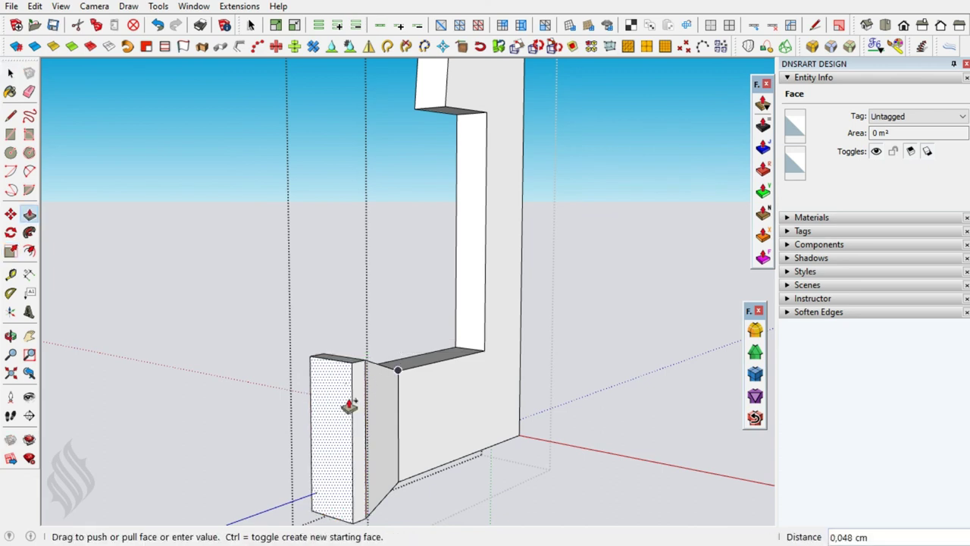
left_click(349, 406)
key("space")
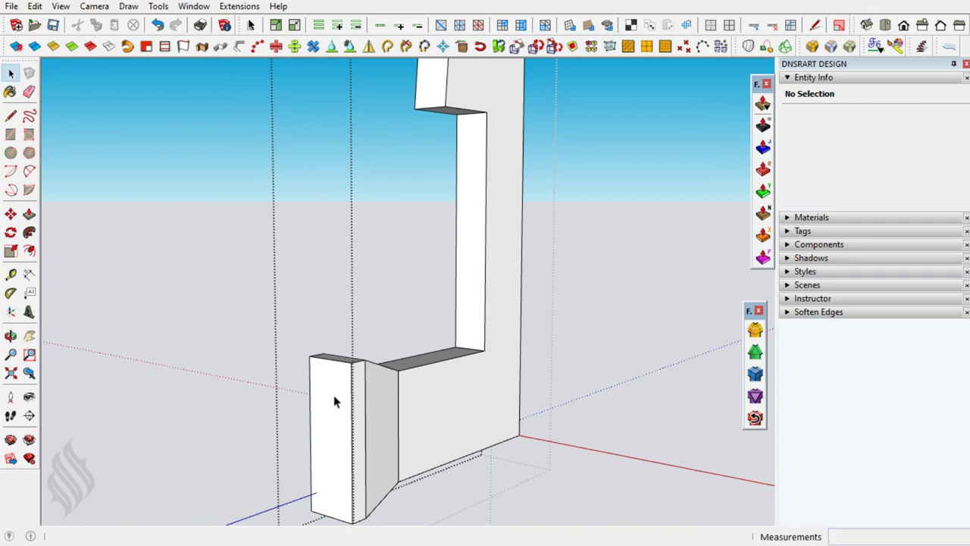
left_click(333, 395)
key("s")
left_click_drag(351, 363, 347, 373)
type(",85")
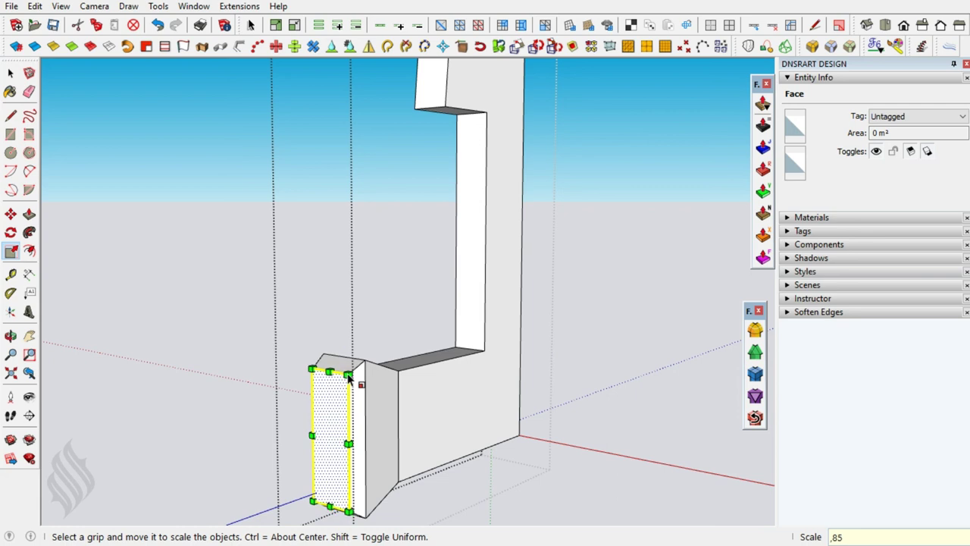
key("Return")
key("space")
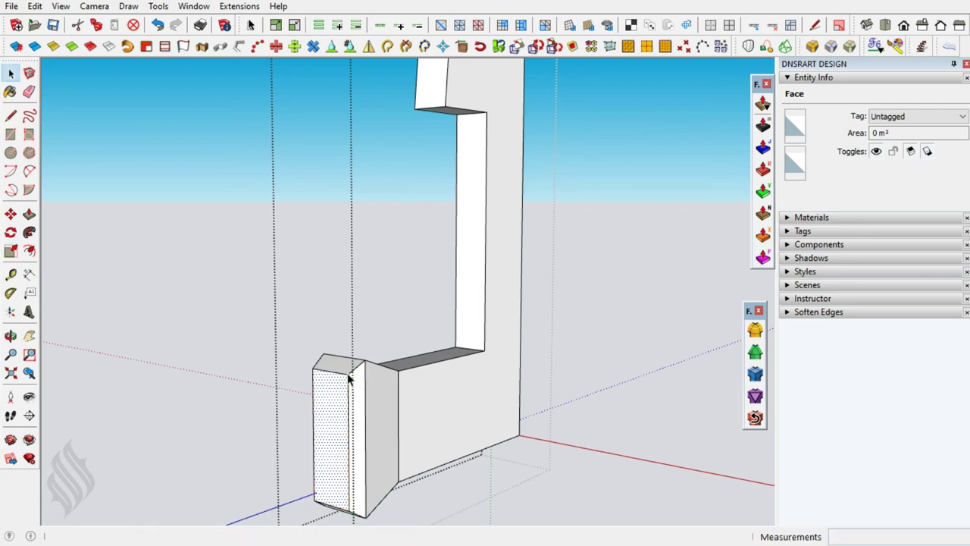
mouse_move(350, 381)
middle_mouse_down()
mouse_move(462, 378)
mouse_move(359, 346)
mouse_move(407, 361)
middle_mouse_up()
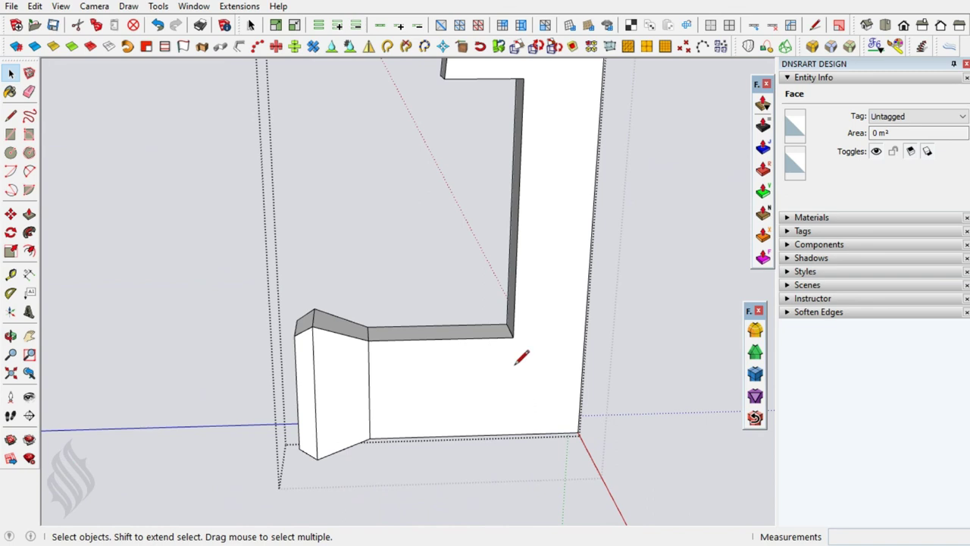
Draw a line on the hook's lower arm and select that face's bounding edges.
key("l")
left_click(513, 334)
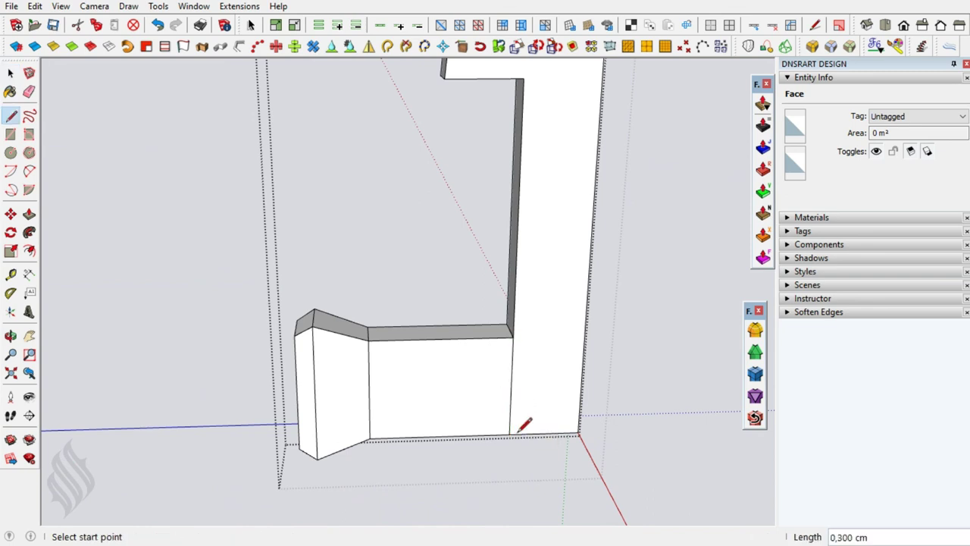
key("space")
left_click(482, 394)
key("o")
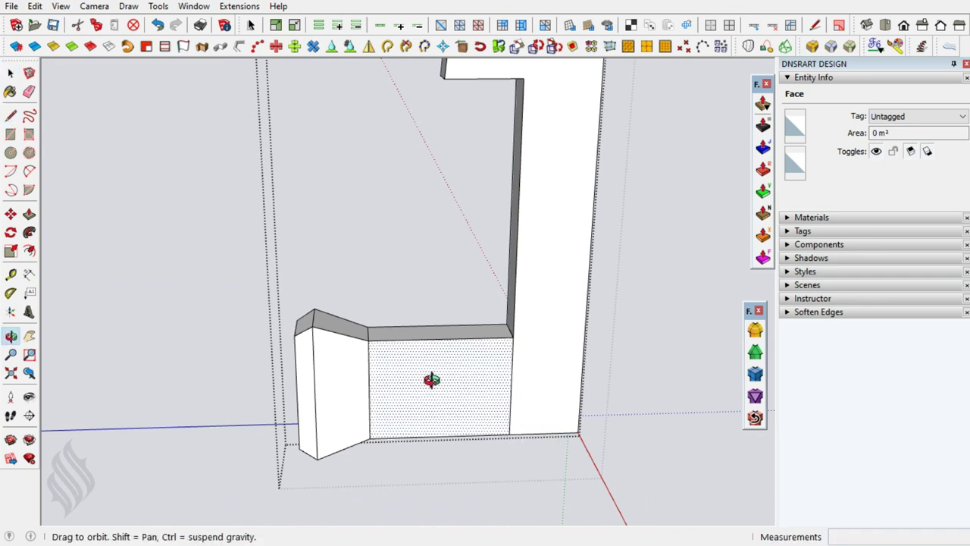
middle_click_drag(431, 379, 444, 381)
key("space")
double_click(444, 382)
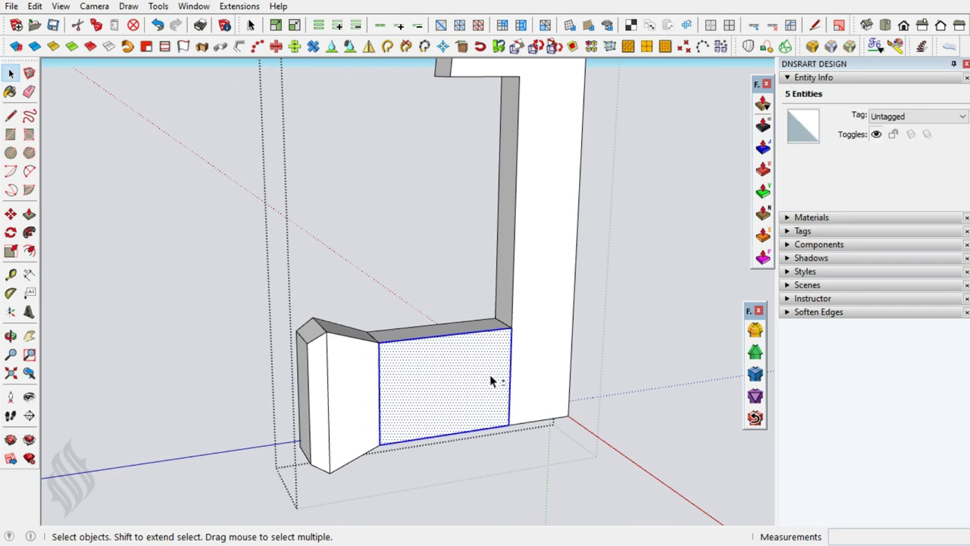
left_click(493, 382, "shift")
Offset the lower arm's edges inward and move the inset's left edge to the right.
key("f")
left_click(413, 339)
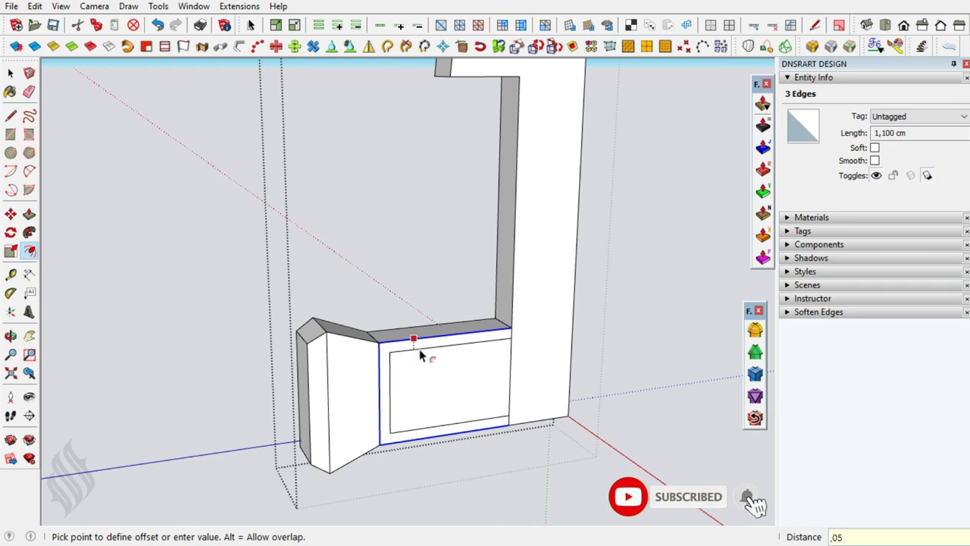
key("Return")
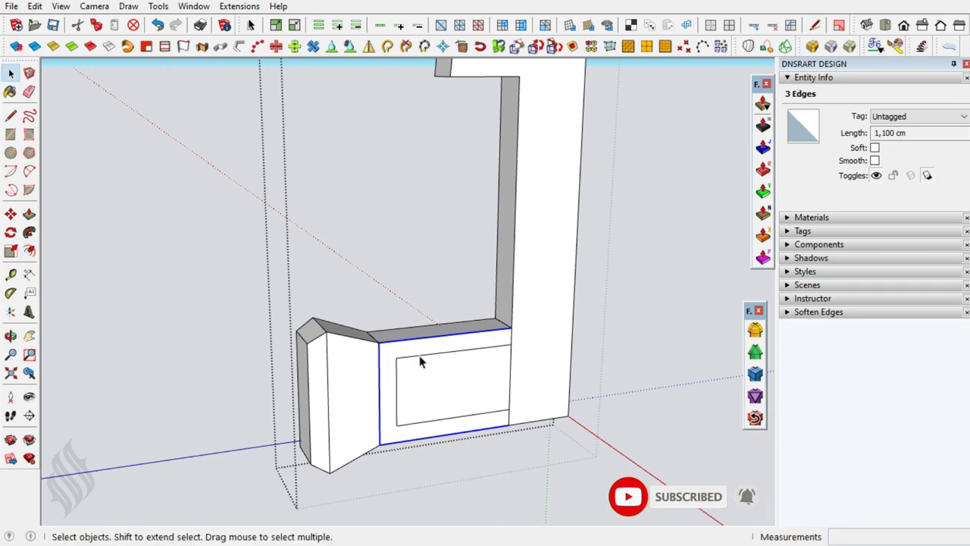
left_click(397, 376)
key("m")
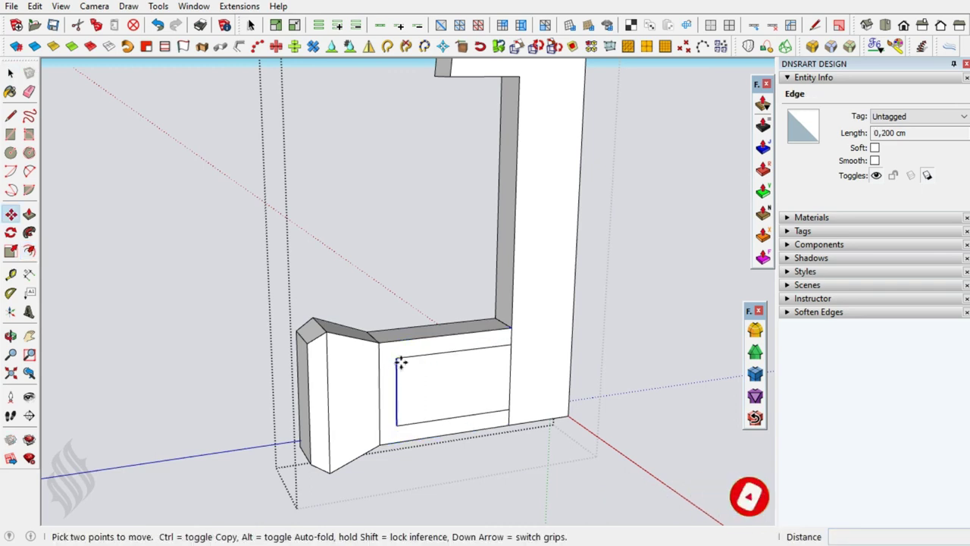
left_click(397, 358)
type(",075")
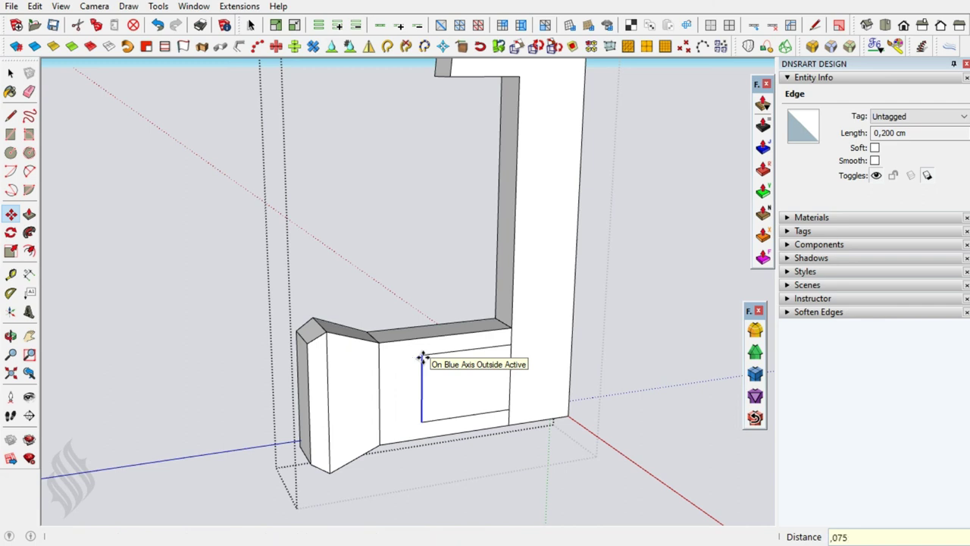
key("Return")
Draw a 2-point arc rounding the slot's end, adjust its segment count, and select the straight edge.
key("a")
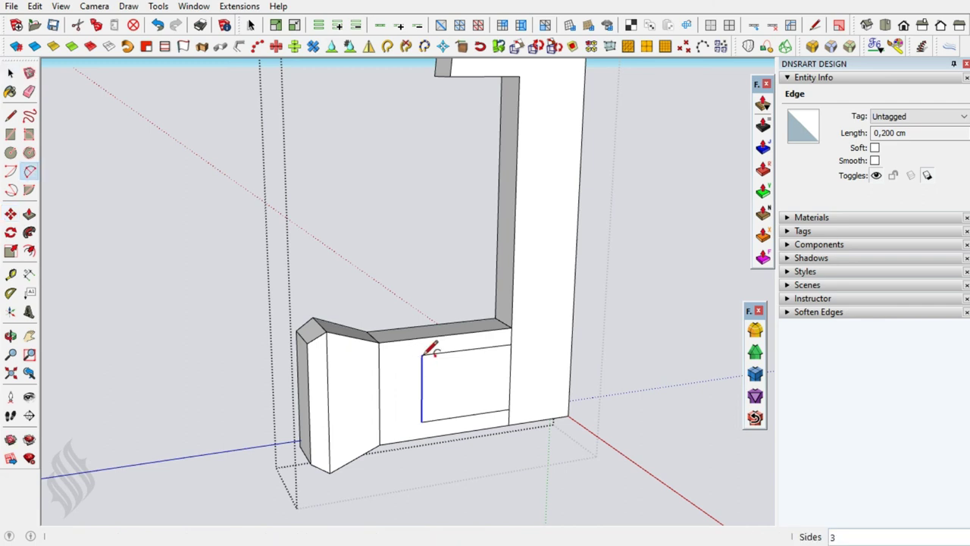
left_click(421, 355)
left_click(422, 420)
type(",075")
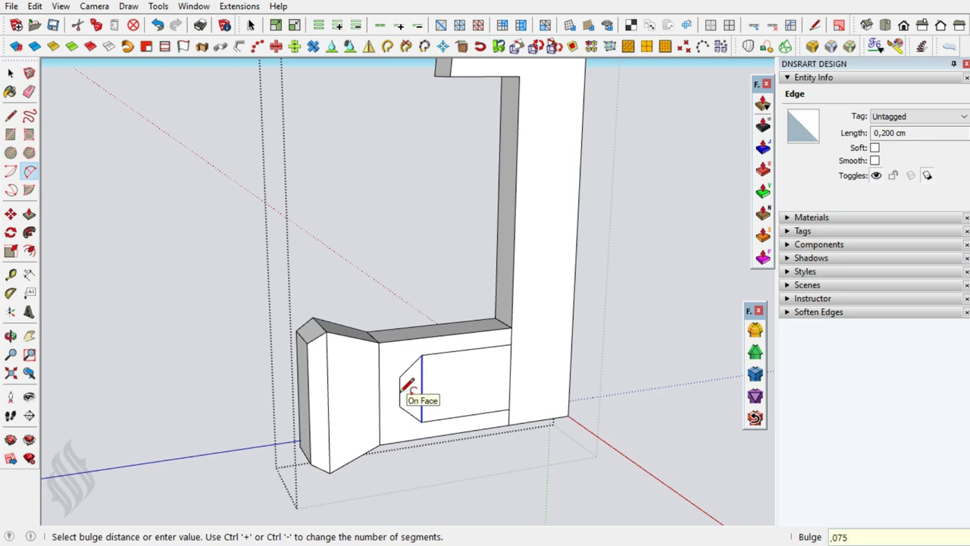
key("Return")
key("space")
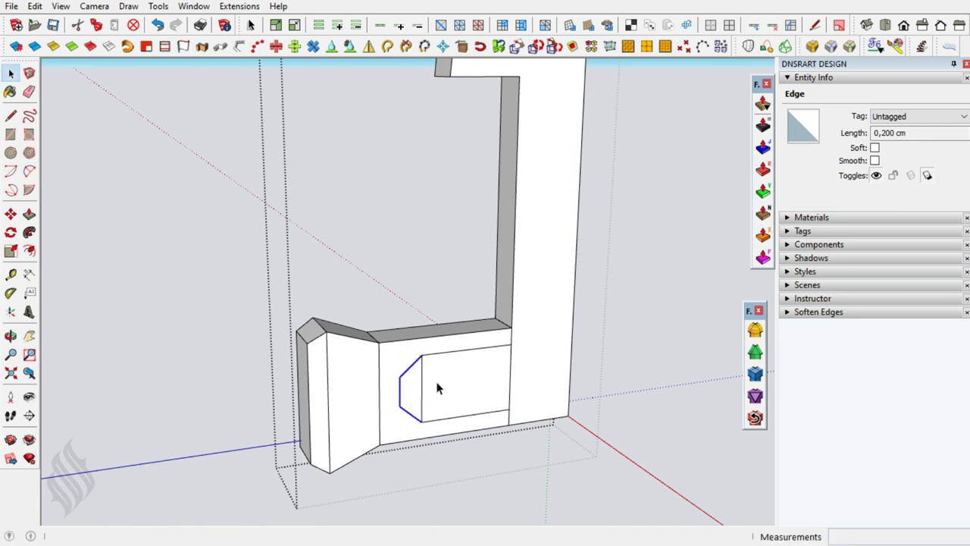
double_click(904, 150)
type("3")
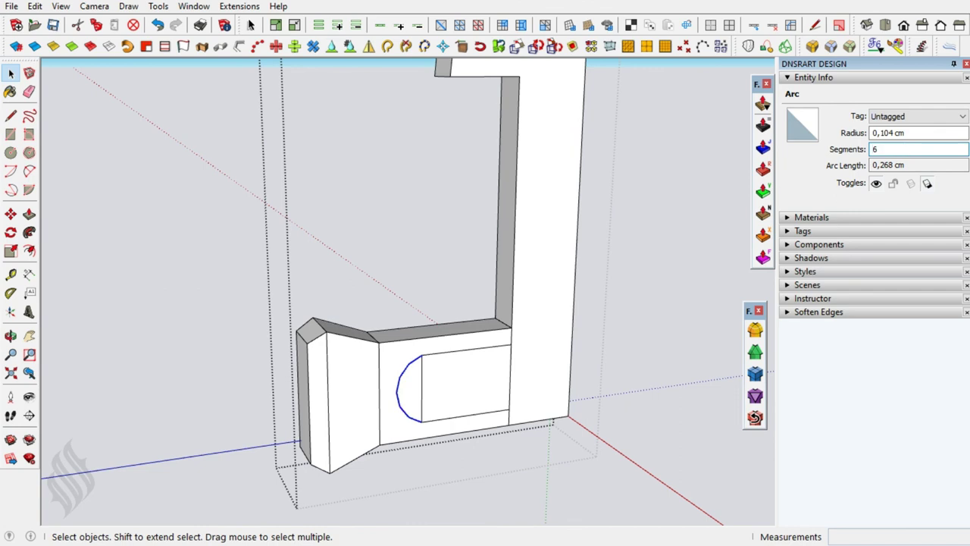
left_click(422, 392)
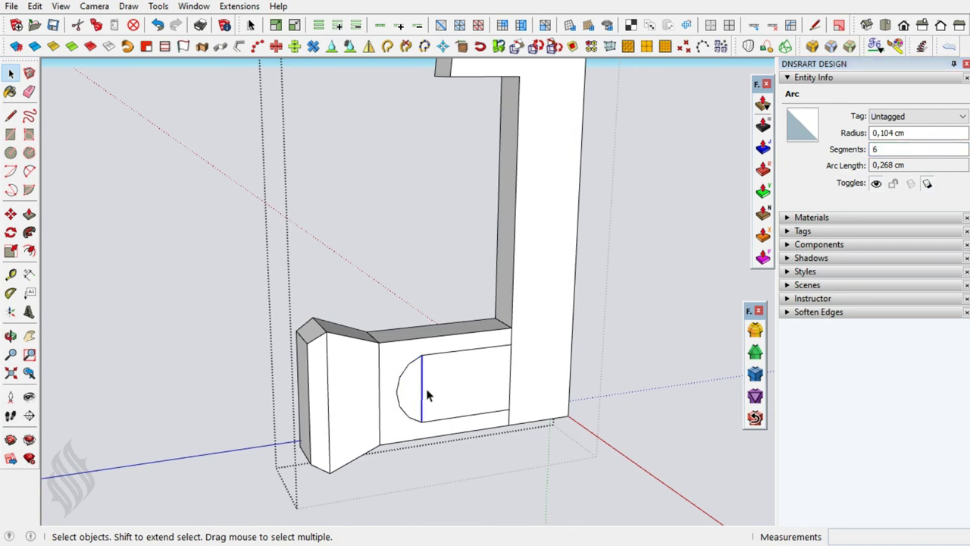
Push the rounded slot face clean through the arm and erase leftover edges.
left_click(475, 394)
key("p")
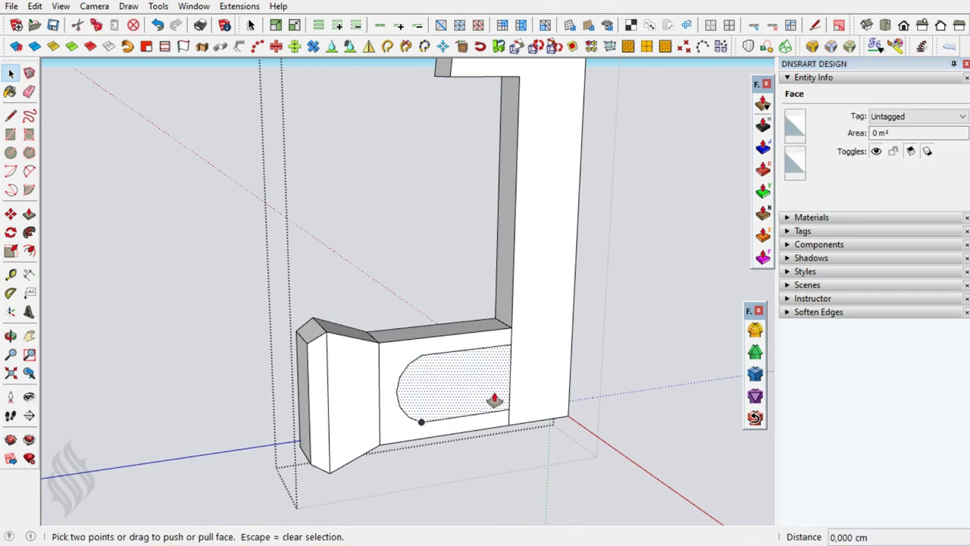
left_click(485, 398)
left_click(437, 372)
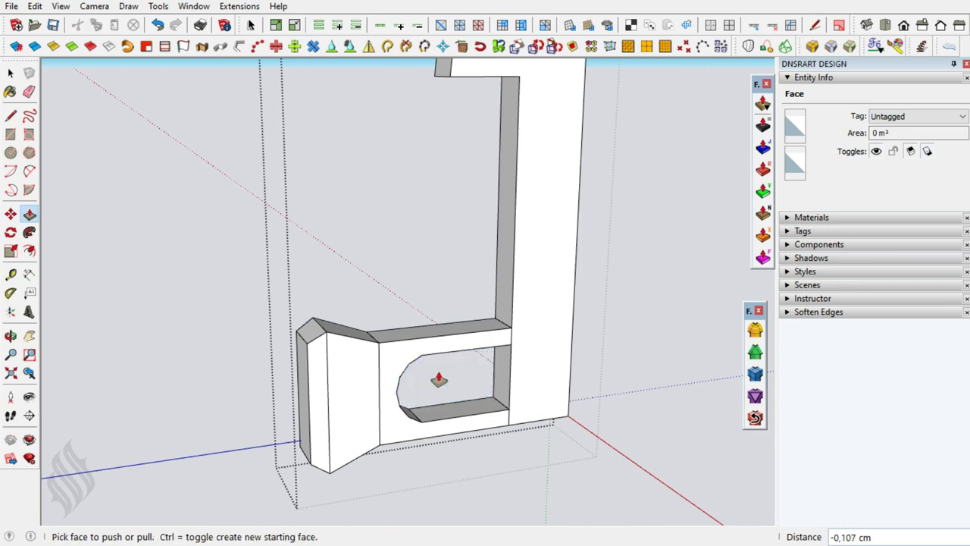
key("space")
key("e")
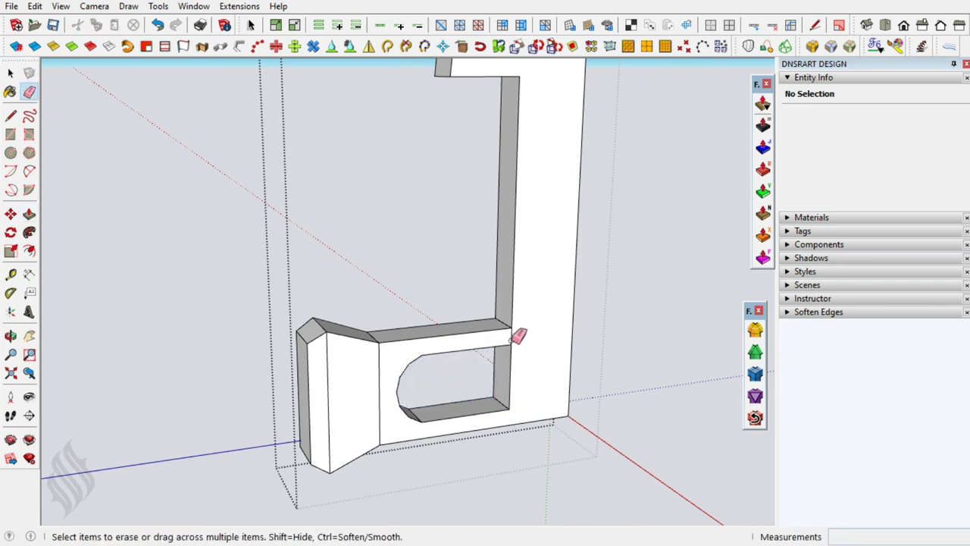
key("space")
Select the whole catch piece and soften its edges at 112.3 degrees.
scroll(454, 425, "down", 3)
scroll(480, 381, "down", 2)
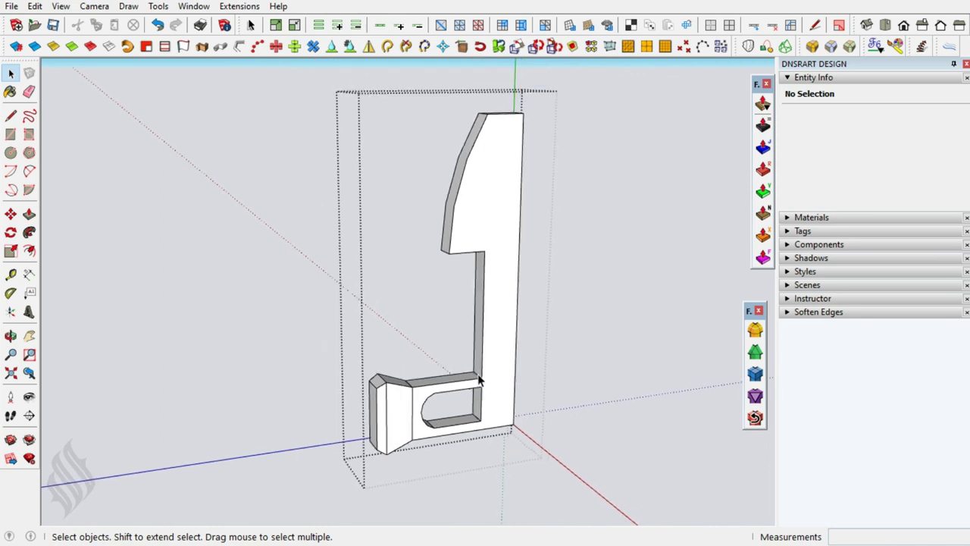
middle_click_drag(479, 381, 493, 363)
key("ctrl+a")
left_click(806, 313)
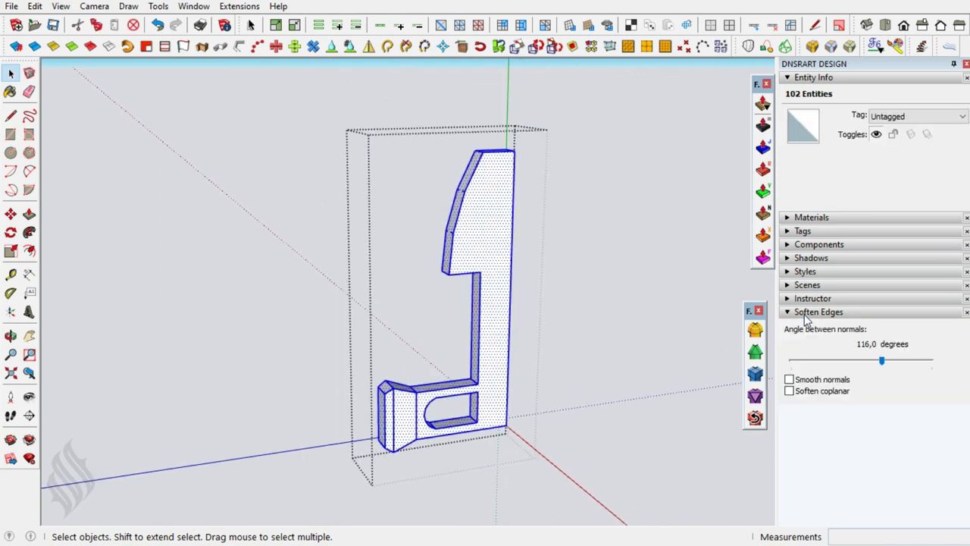
left_click_drag(877, 359, 881, 364)
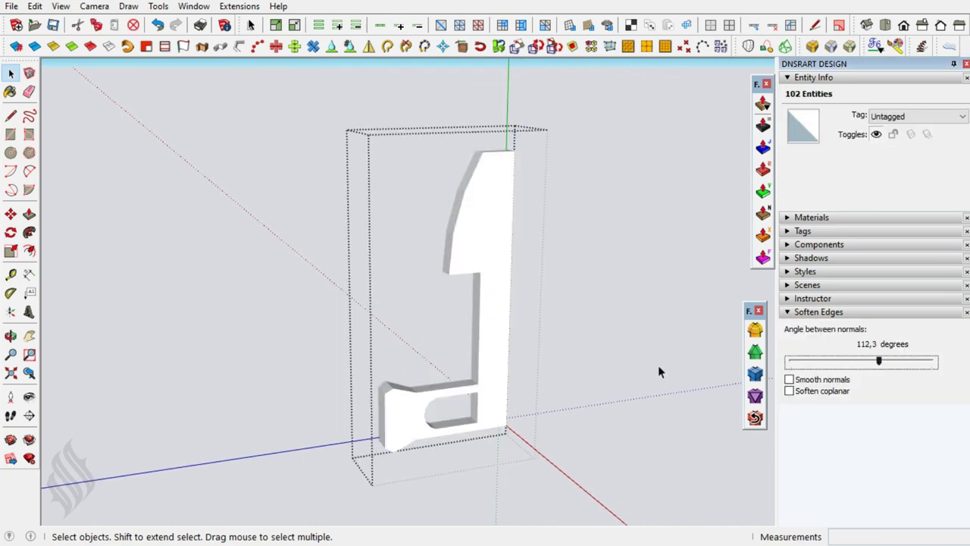
left_click(529, 366)
mouse_move(527, 367)
middle_mouse_down()
mouse_move(604, 378)
mouse_move(552, 371)
mouse_move(519, 316)
middle_mouse_up()
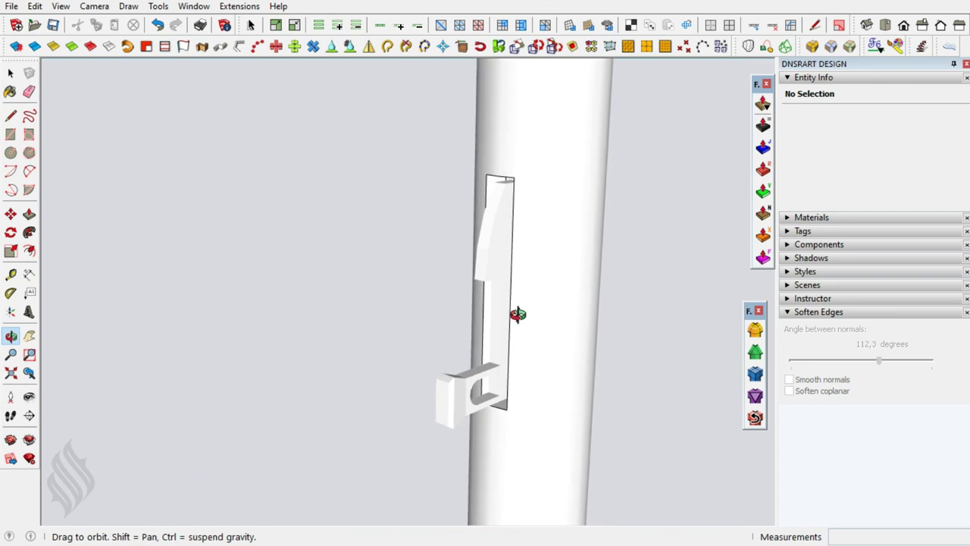
Zoom and orbit out to view the full umbrella from above, the side and below.
scroll(508, 333, "down", 3)
scroll(507, 352, "down", 3)
scroll(508, 349, "down", 2)
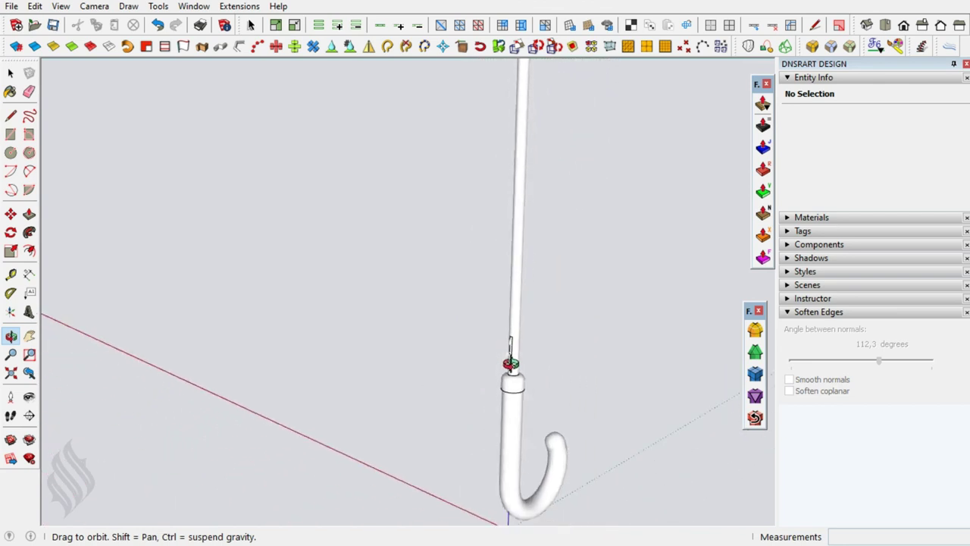
scroll(509, 360, "down", 2)
scroll(416, 380, "up", 3)
mouse_move(417, 380)
middle_mouse_down()
mouse_move(329, 397)
mouse_move(507, 270)
mouse_move(222, 316)
mouse_move(519, 325)
mouse_move(470, 325)
mouse_move(442, 228)
middle_mouse_up()
mouse_move(441, 228)
left_mouse_down()
mouse_move(422, 182)
mouse_move(432, 344)
left_mouse_up()
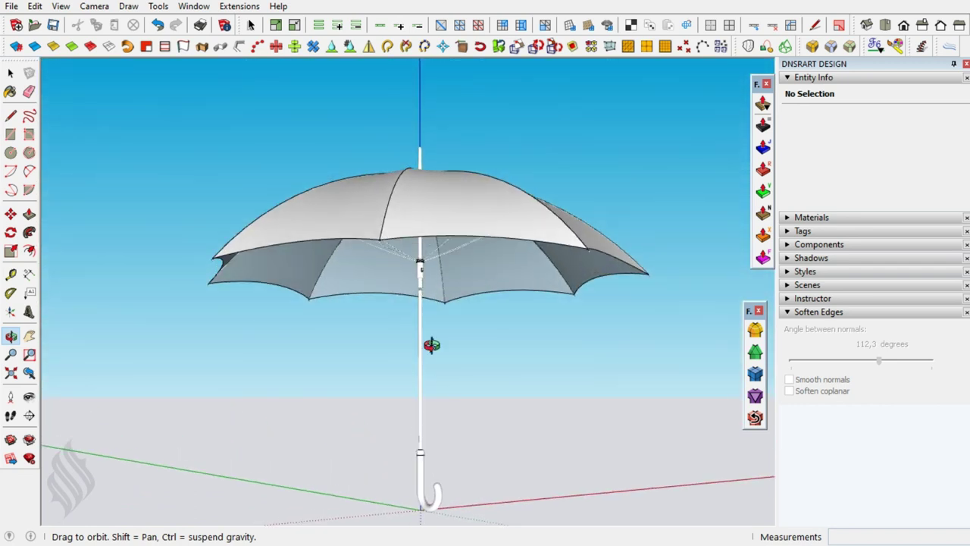
mouse_move(421, 410)
left_mouse_down()
mouse_move(416, 275)
mouse_move(402, 368)
mouse_move(410, 354)
mouse_move(368, 390)
left_mouse_up()
Collapse the Soften Edges panel and close both floating toolbars.
key("space")
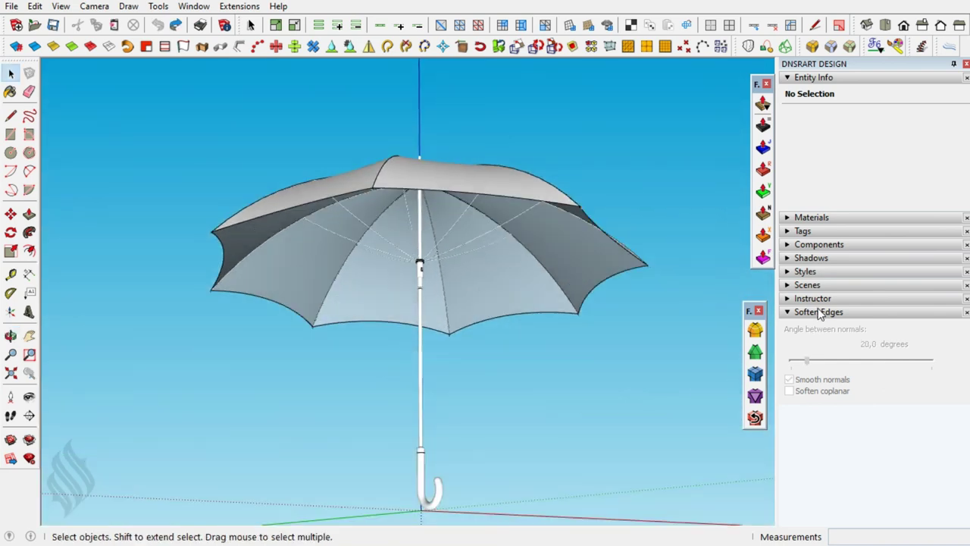
left_click(820, 312)
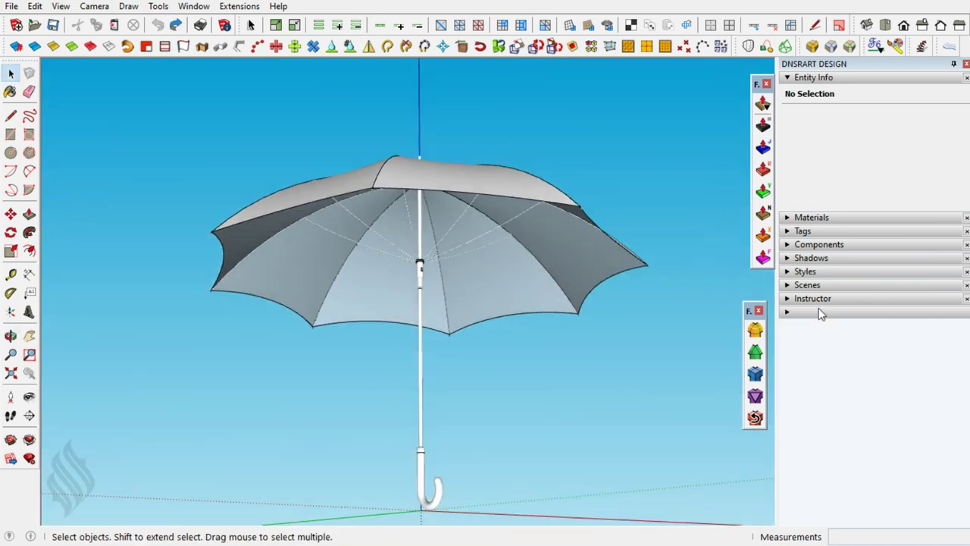
left_click(757, 312)
left_click(766, 84)
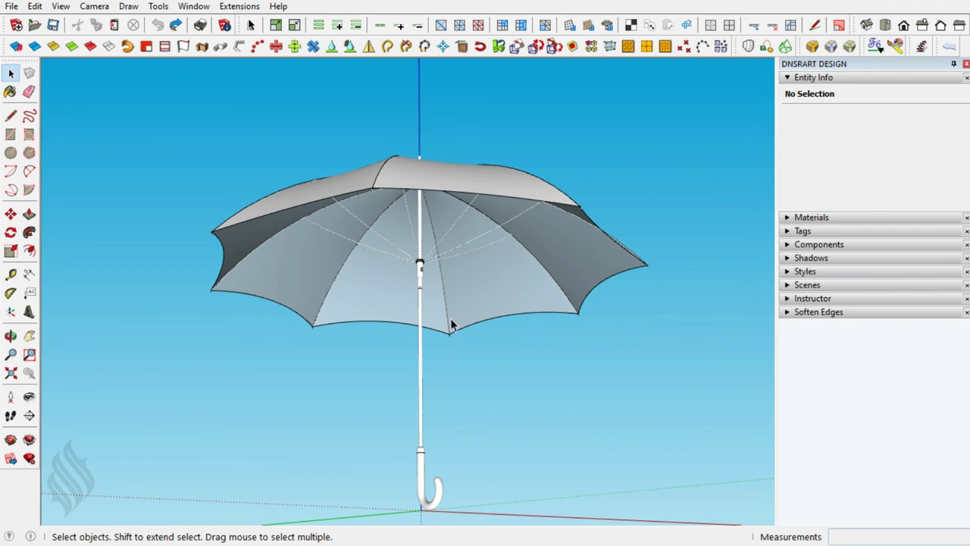
Orbit around the umbrella to show its black canopy from above and floral underside from below.
key("o")
mouse_move(418, 206)
left_mouse_down()
mouse_move(409, 397)
mouse_move(238, 317)
mouse_move(585, 391)
mouse_move(747, 396)
mouse_move(513, 424)
mouse_move(406, 343)
left_mouse_up()
mouse_move(462, 253)
left_mouse_down()
mouse_move(389, 379)
mouse_move(465, 292)
mouse_move(387, 324)
mouse_move(278, 329)
mouse_move(381, 353)
mouse_move(247, 340)
mouse_move(520, 162)
mouse_move(546, 288)
mouse_move(402, 385)
mouse_move(416, 147)
mouse_move(394, 315)
left_mouse_up()
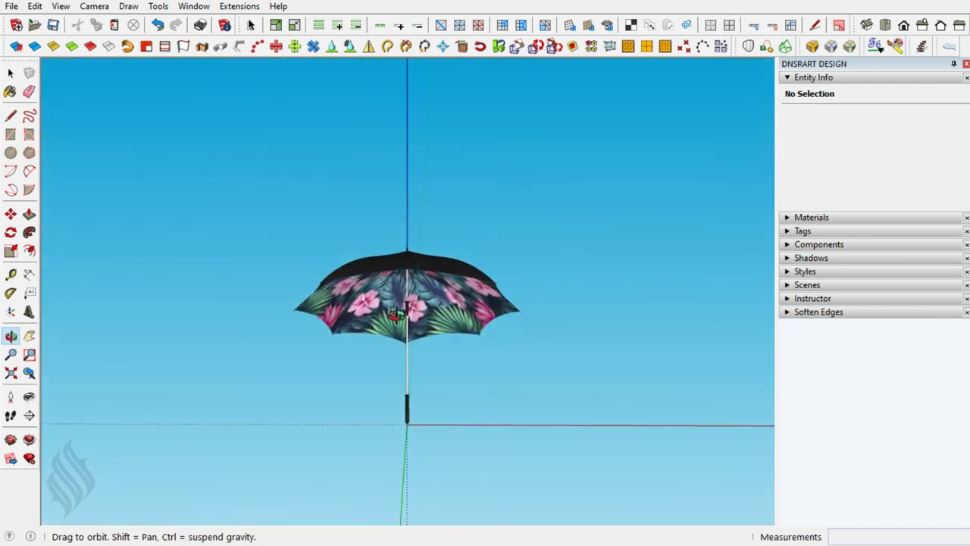
mouse_move(402, 424)
left_mouse_down()
mouse_move(401, 394)
mouse_move(400, 450)
left_mouse_up()
mouse_move(403, 224)
left_mouse_down()
mouse_move(390, 361)
mouse_move(396, 441)
left_mouse_up()
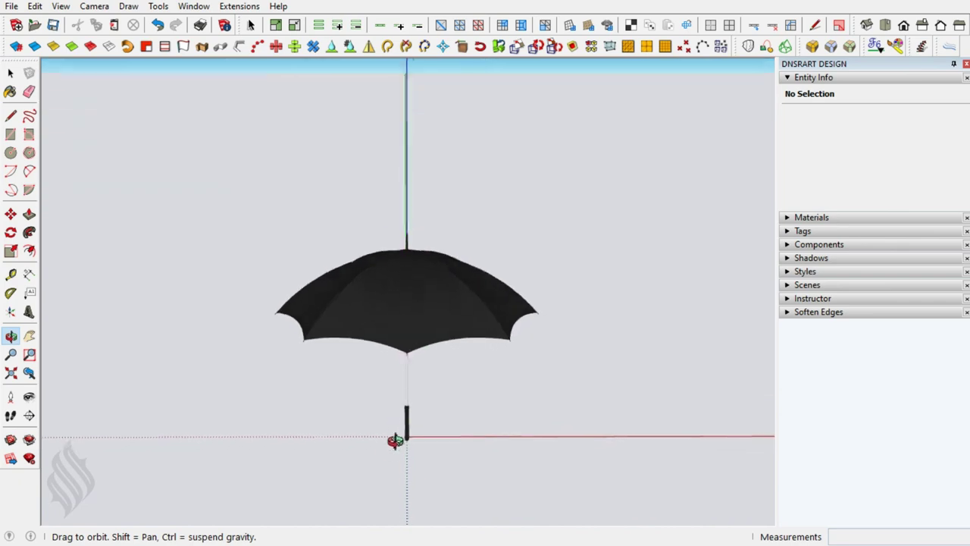